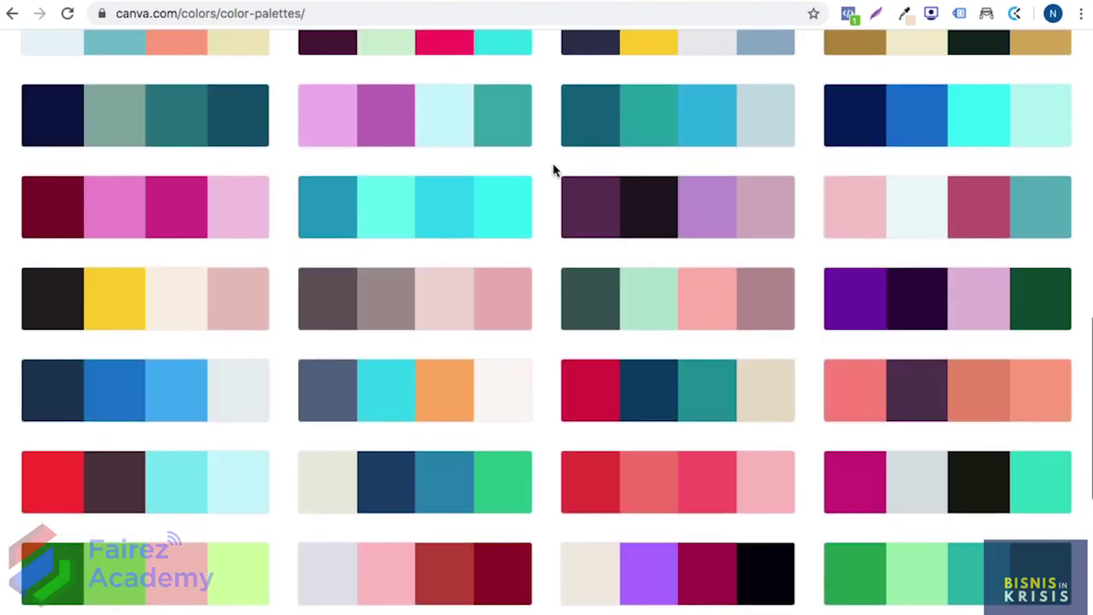
# Step: Scroll back up through the Canva palette grid, then open a new blank browser tab
pyautogui.scroll(3, 553, 170)
pyautogui.scroll(1, 552, 171)
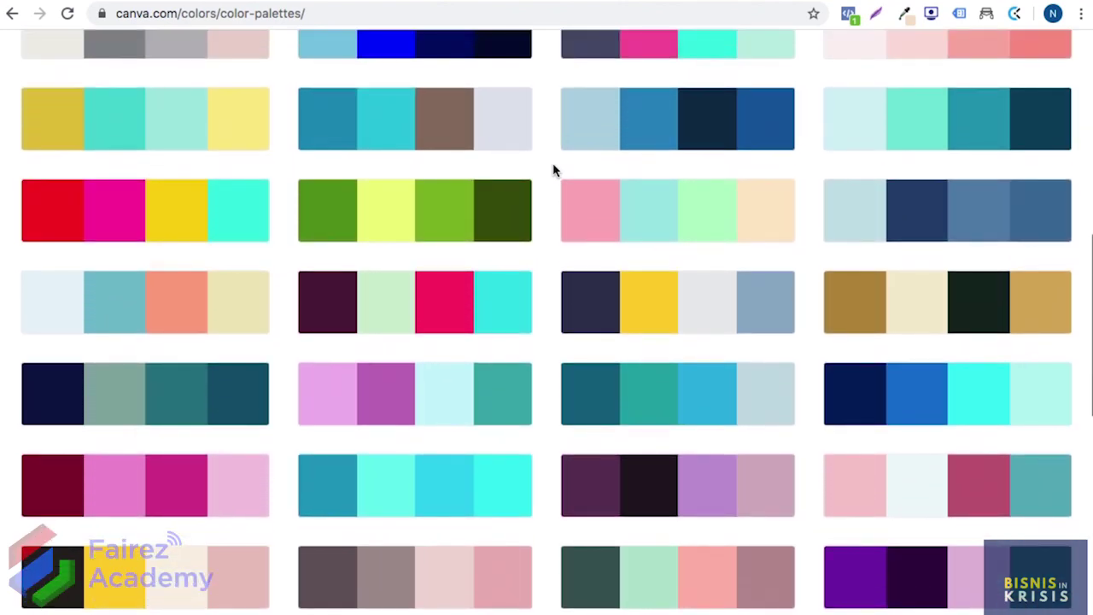
pyautogui.scroll(3, 552, 171)
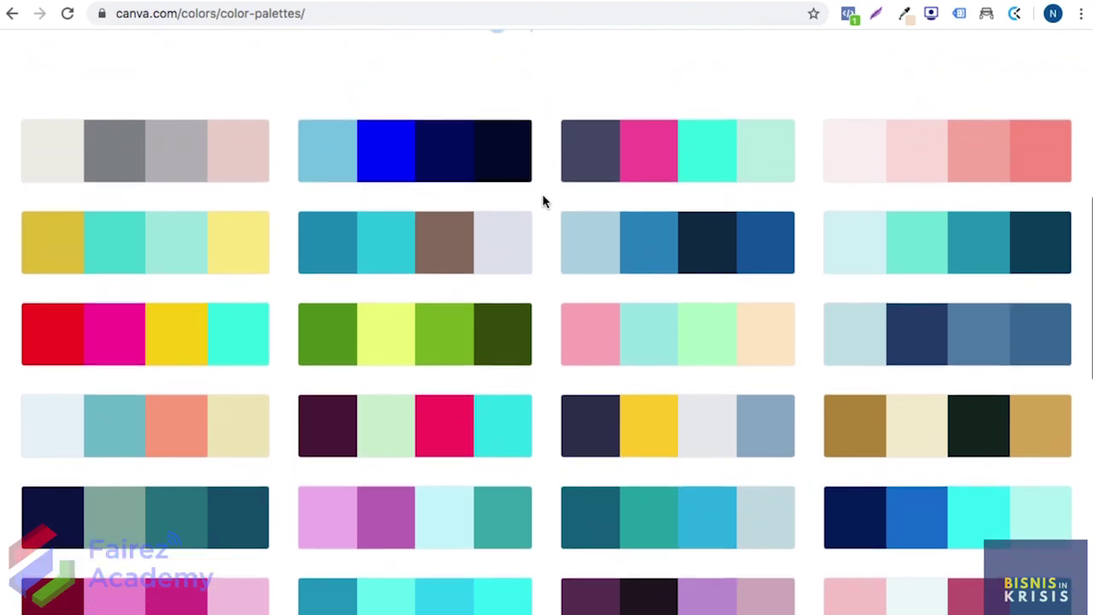
pyautogui.scroll(1, 543, 200)
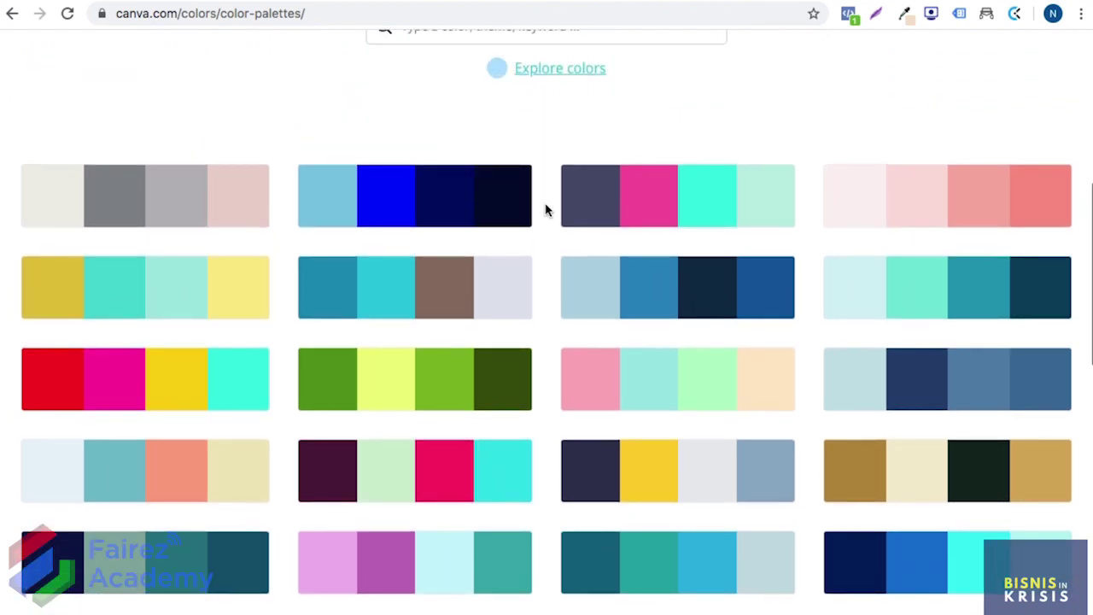
pyautogui.scroll(10, 545, 202)
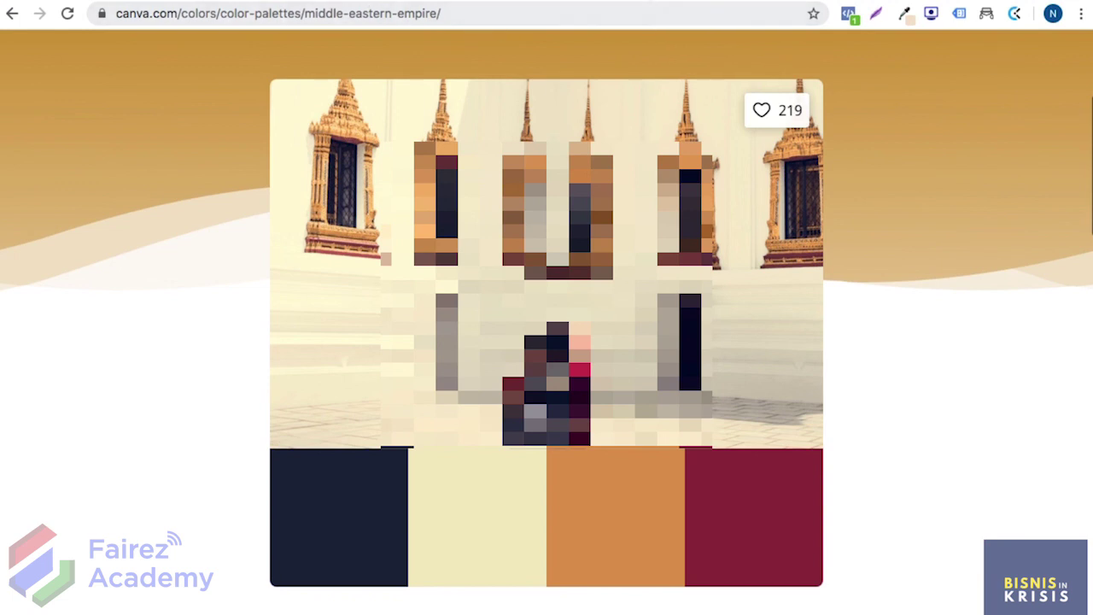
pyautogui.hotkey('ctrl', 't')
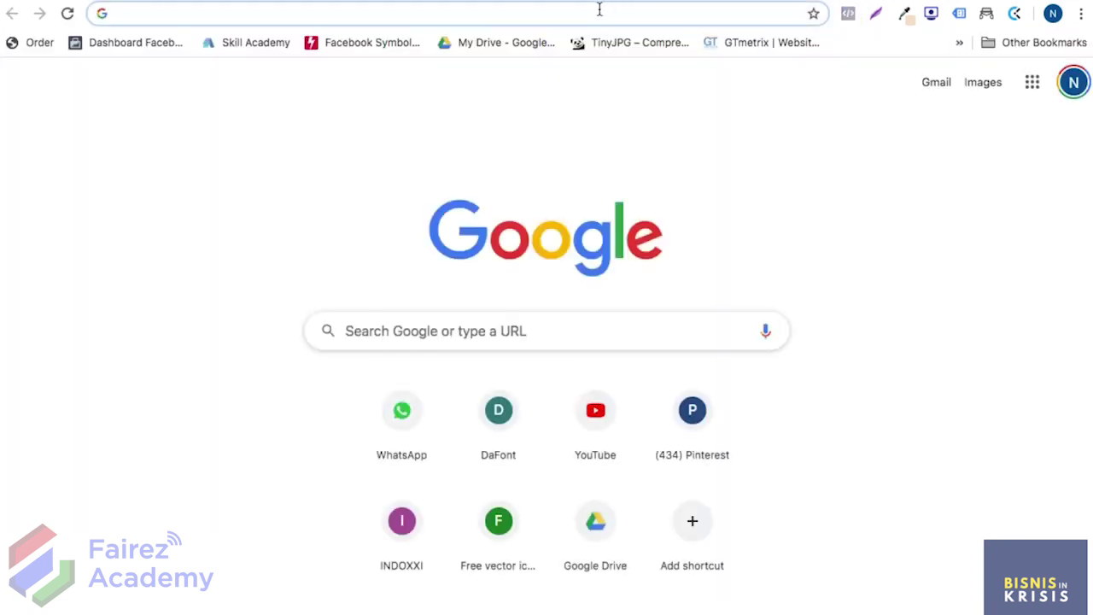
# Step: Go to the store's /admin dashboard, then Tampilan > Halaman Tambahan, and start a new page with + Halaman
pyautogui.write('toko')
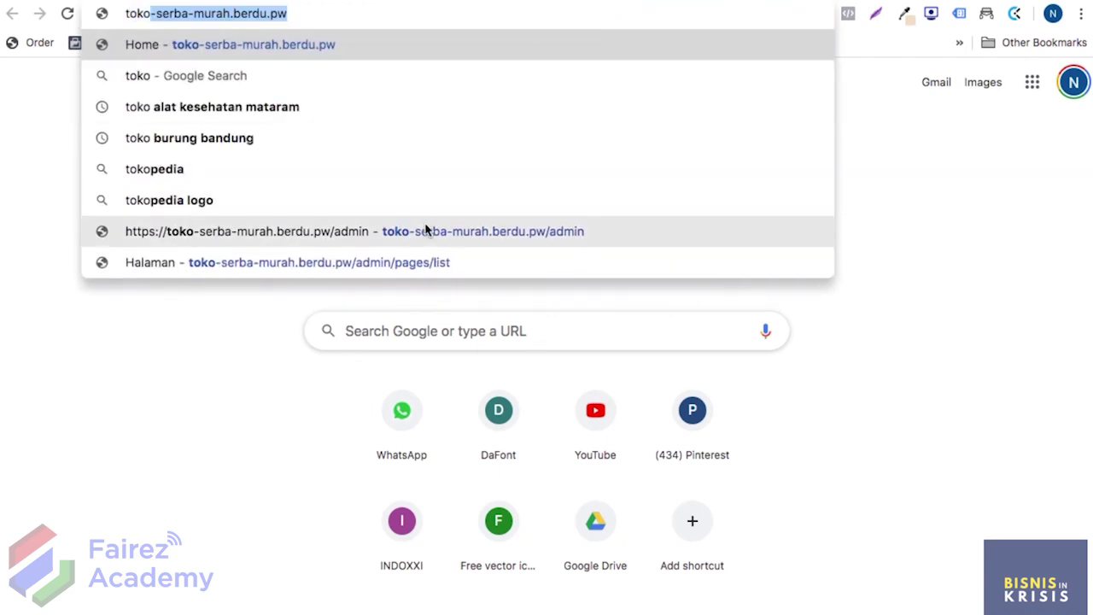
pyautogui.click(427, 232)
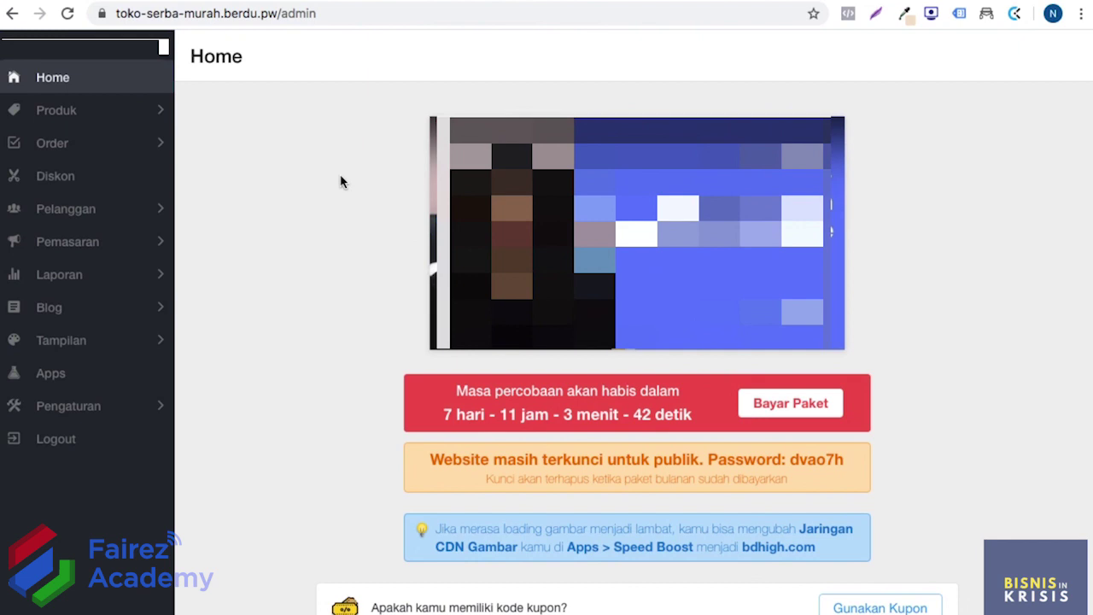
pyautogui.click(98, 339)
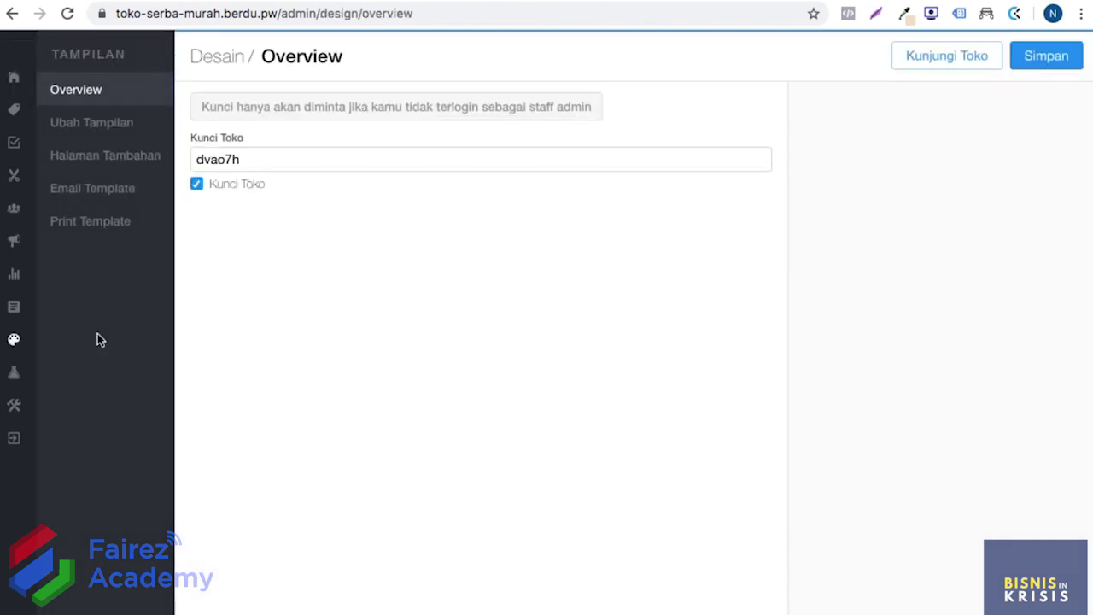
pyautogui.click(133, 166)
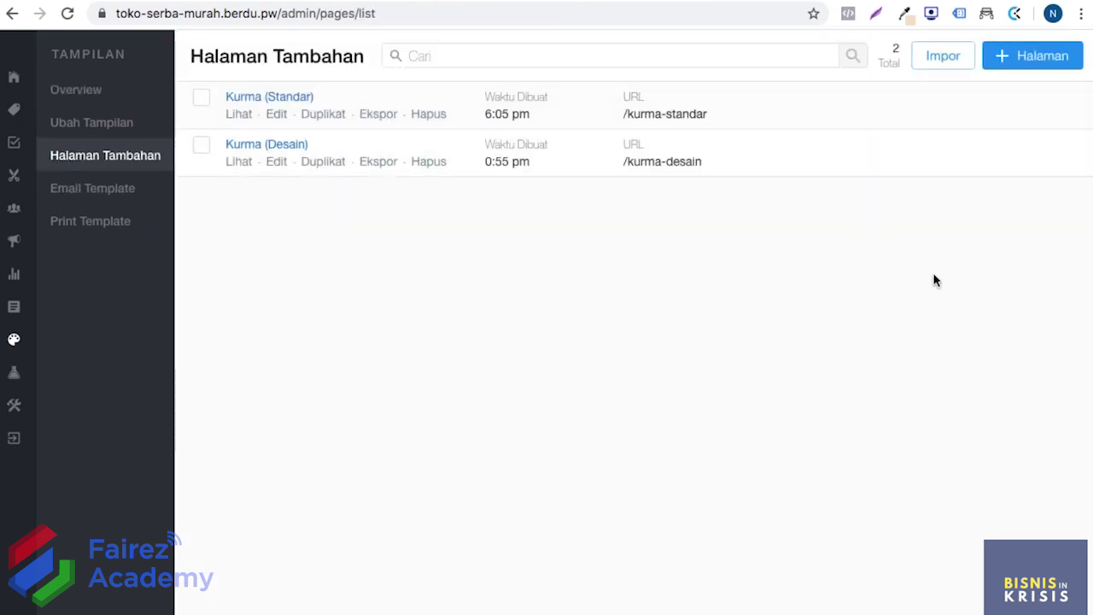
pyautogui.click(1033, 51)
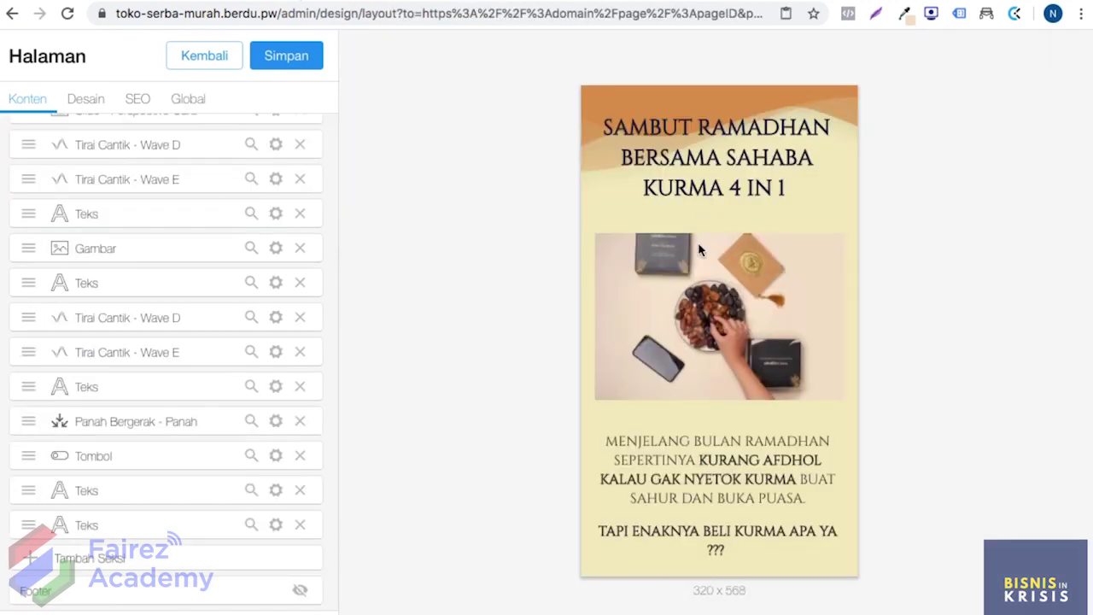
pyautogui.scroll(-2, 699, 250)
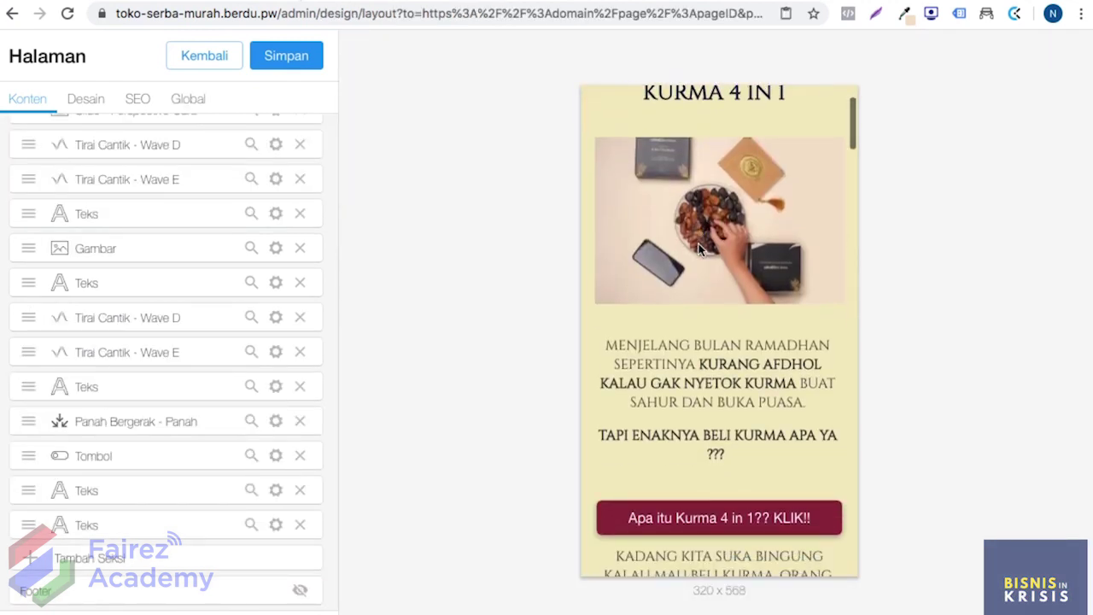
pyautogui.scroll(2, 699, 249)
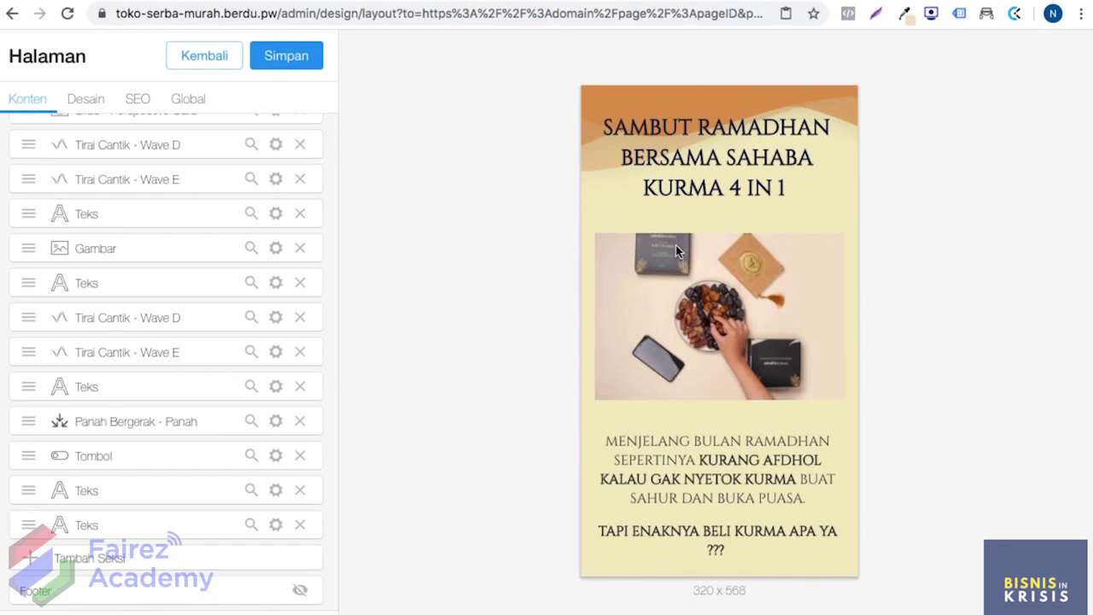
pyautogui.scroll(10, 222, 307)
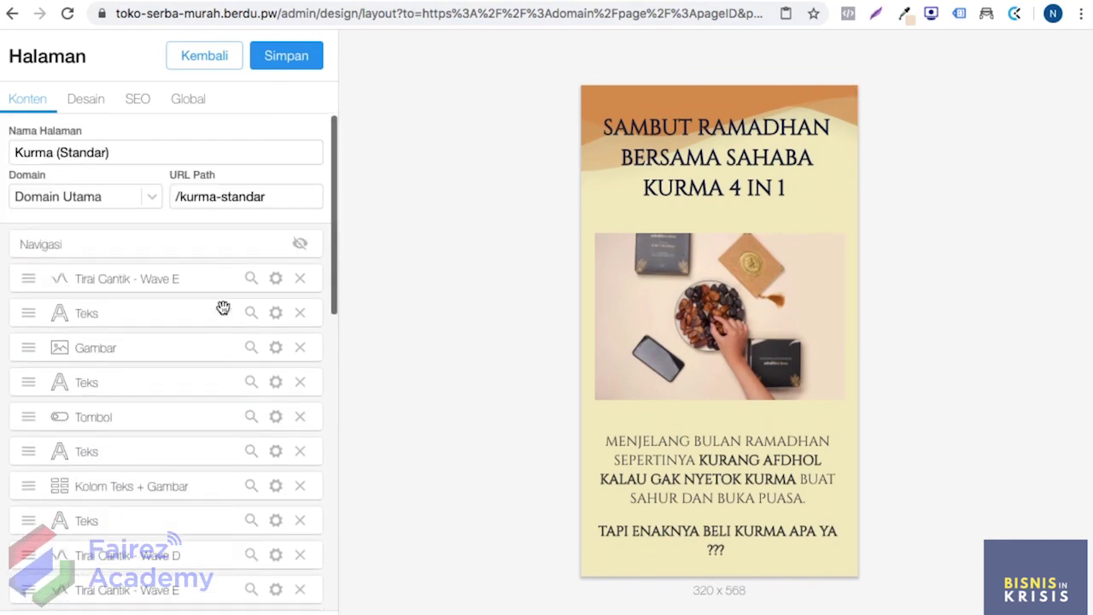
pyautogui.scroll(-10, 721, 309)
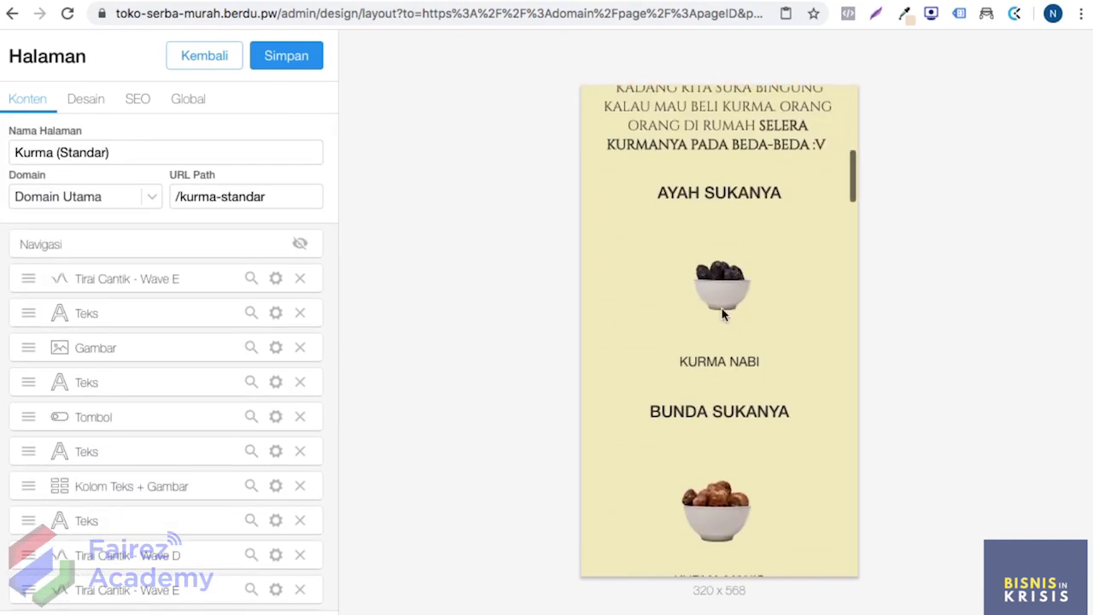
pyautogui.scroll(-10, 722, 314)
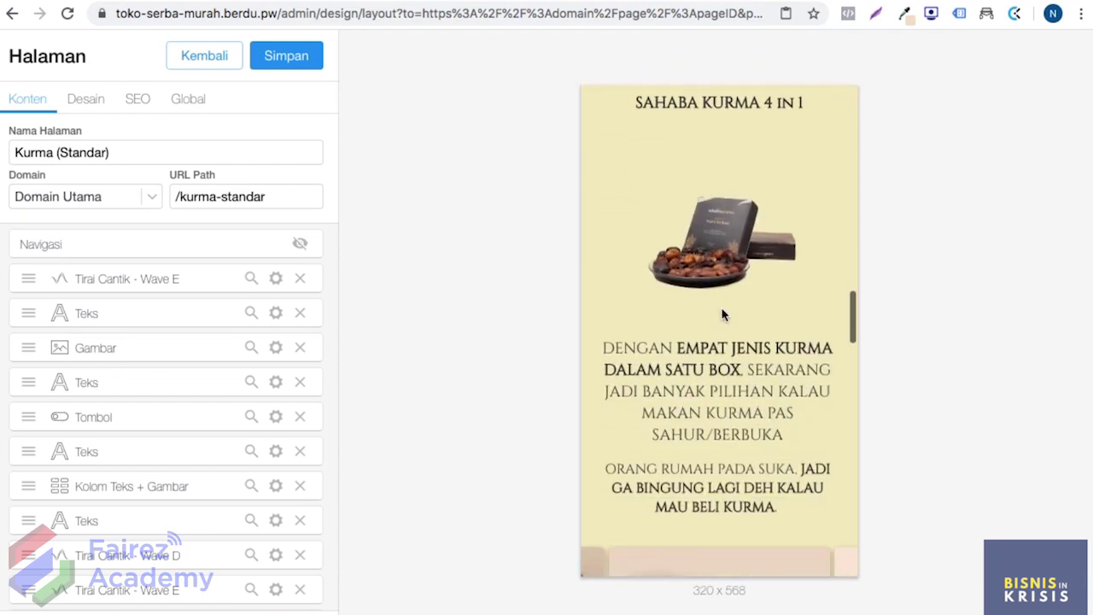
pyautogui.scroll(-10, 721, 315)
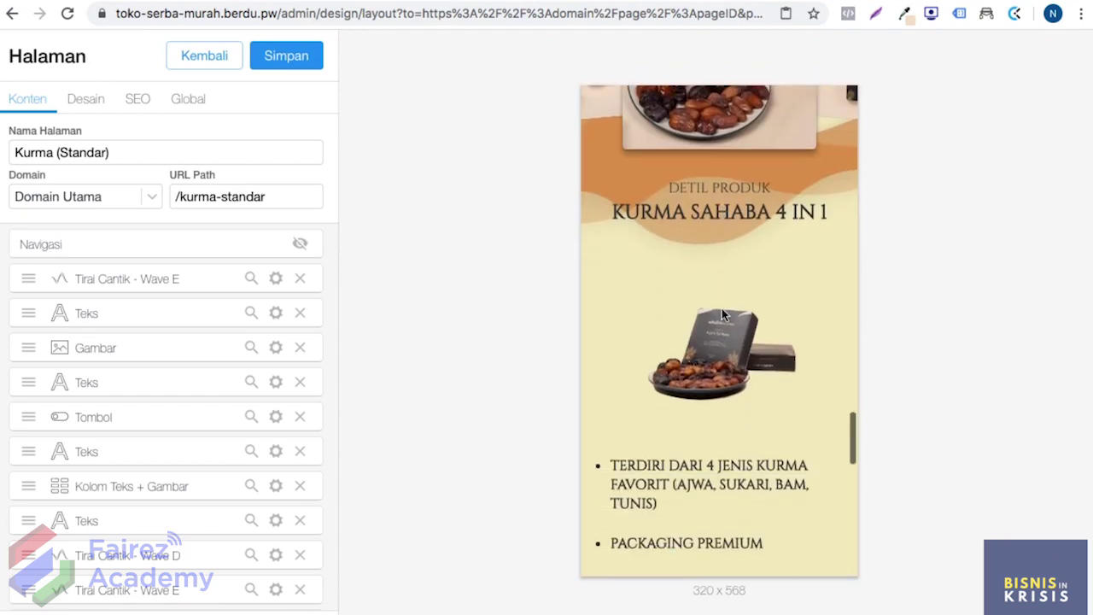
pyautogui.scroll(-8, 722, 315)
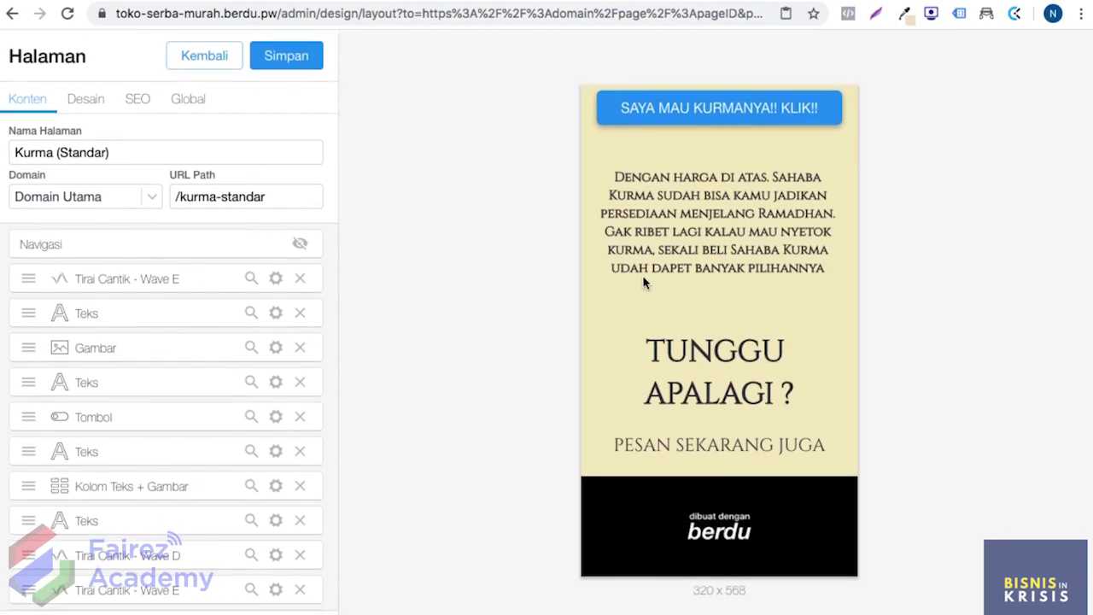
pyautogui.scroll(12, 742, 237)
pyautogui.scroll(6, 741, 236)
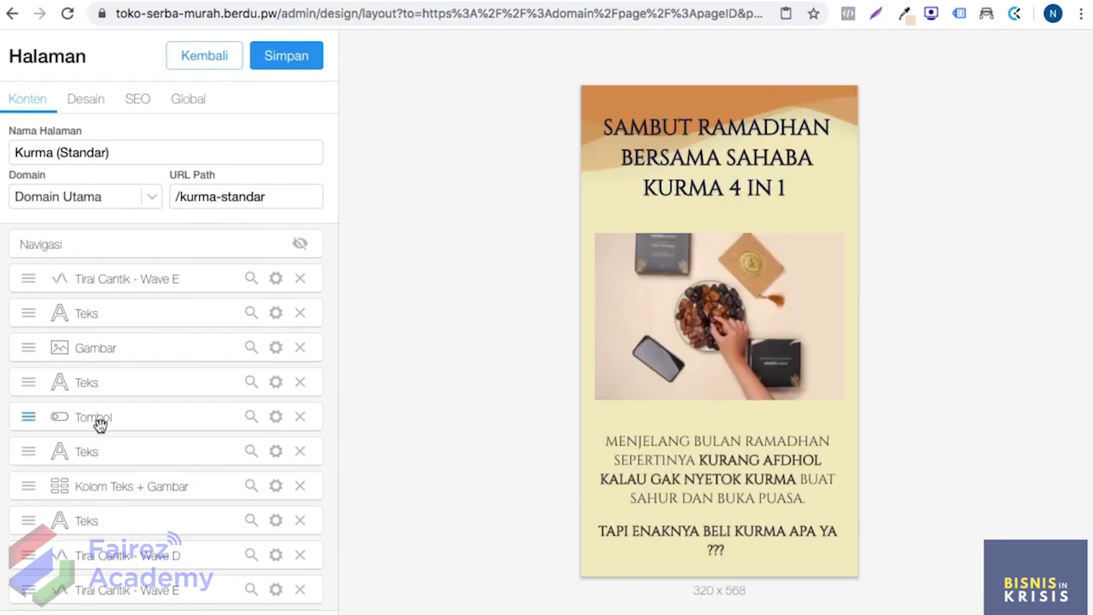
pyautogui.scroll(-10, 749, 327)
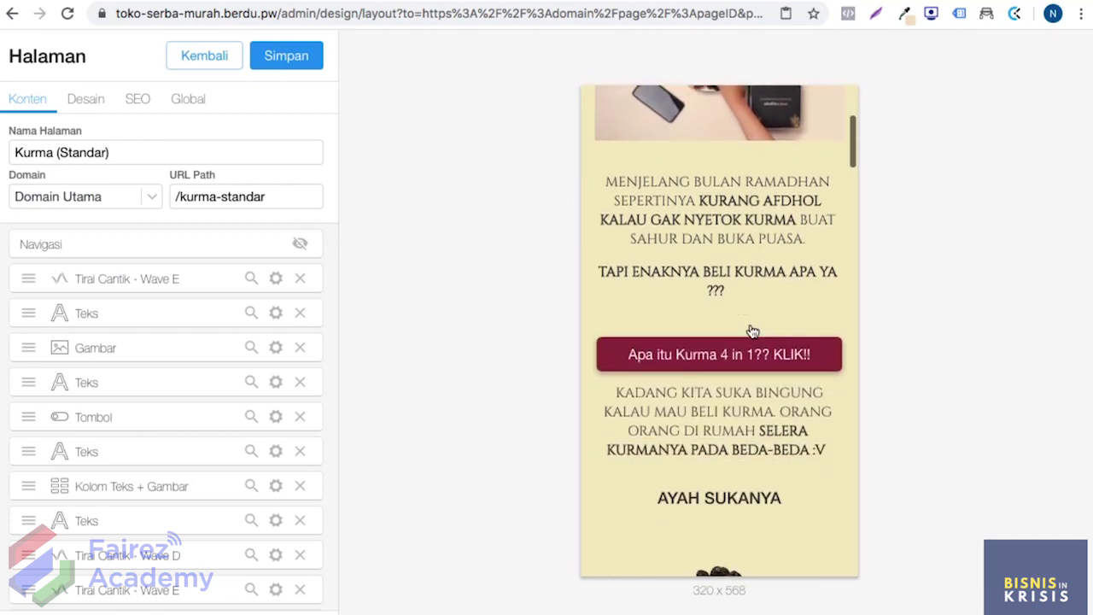
pyautogui.scroll(10, 751, 330)
pyautogui.scroll(-1, 158, 410)
pyautogui.scroll(1, 159, 410)
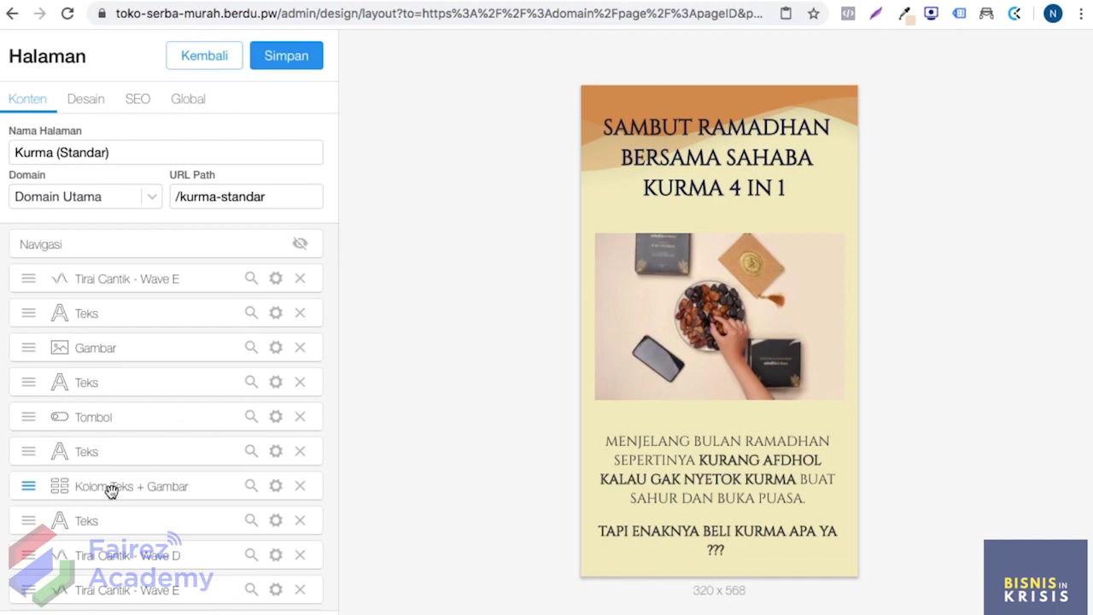
pyautogui.scroll(-10, 674, 339)
pyautogui.scroll(-15, 674, 339)
pyautogui.scroll(15, 674, 339)
pyautogui.scroll(10, 673, 339)
pyautogui.scroll(-10, 194, 377)
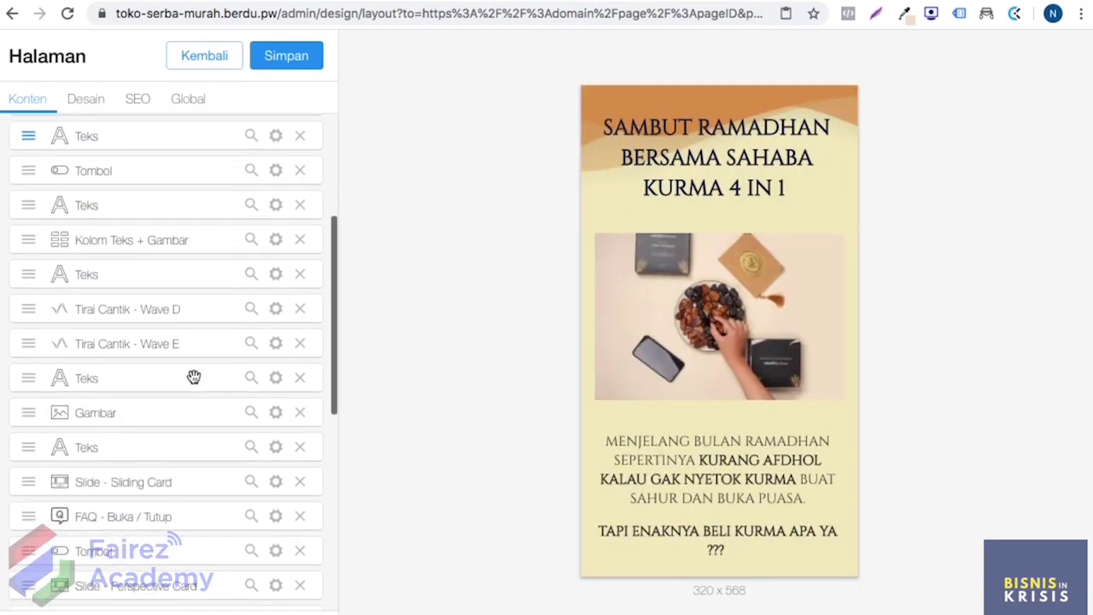
pyautogui.scroll(-3, 194, 377)
pyautogui.scroll(15, 194, 378)
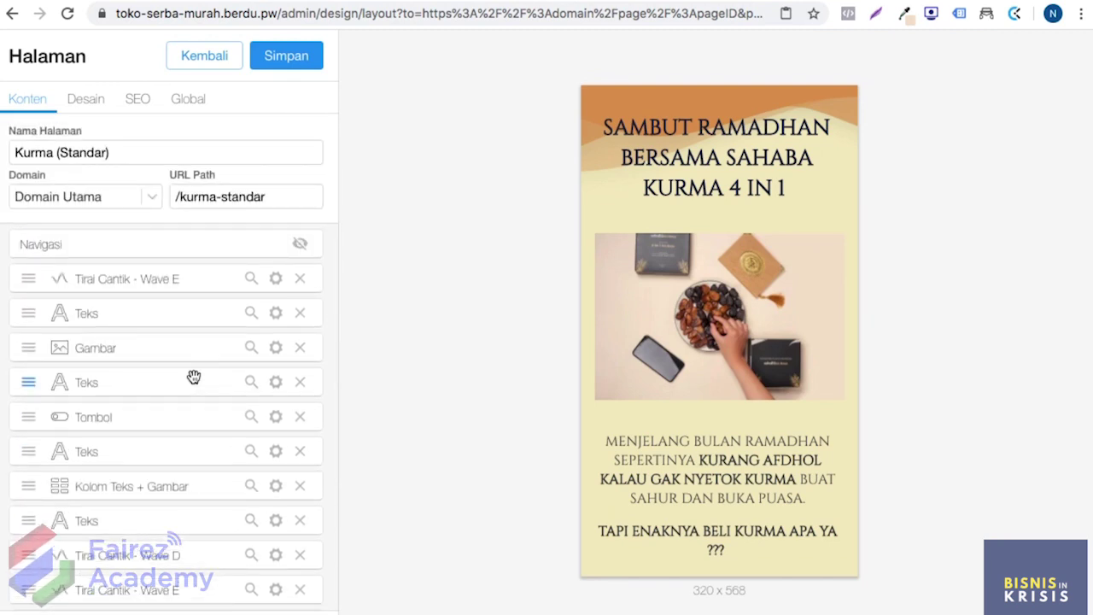
pyautogui.scroll(-4, 194, 378)
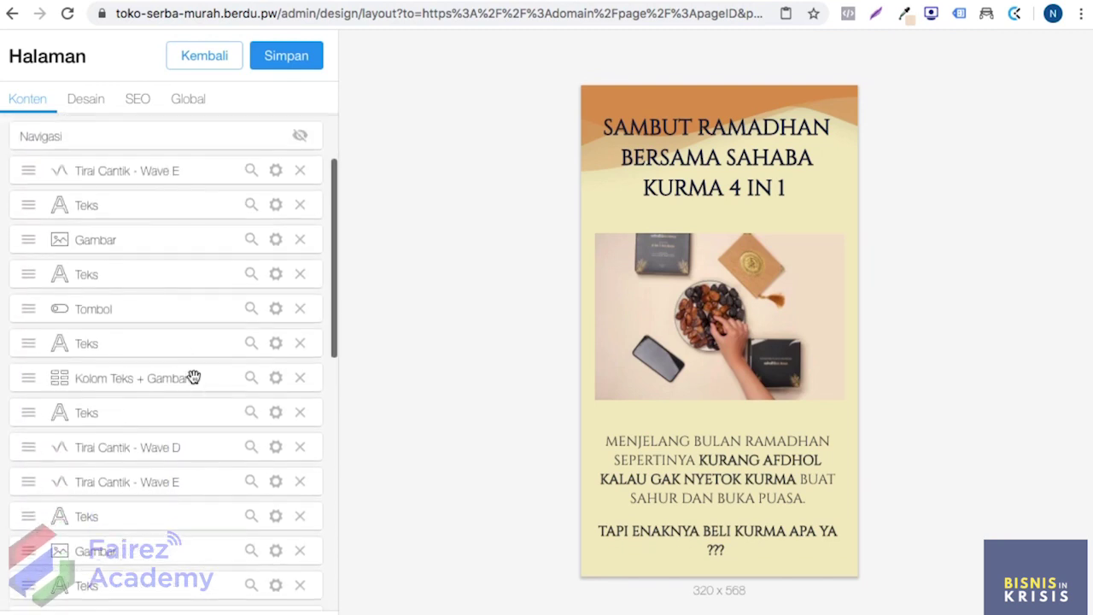
pyautogui.scroll(-5, 193, 377)
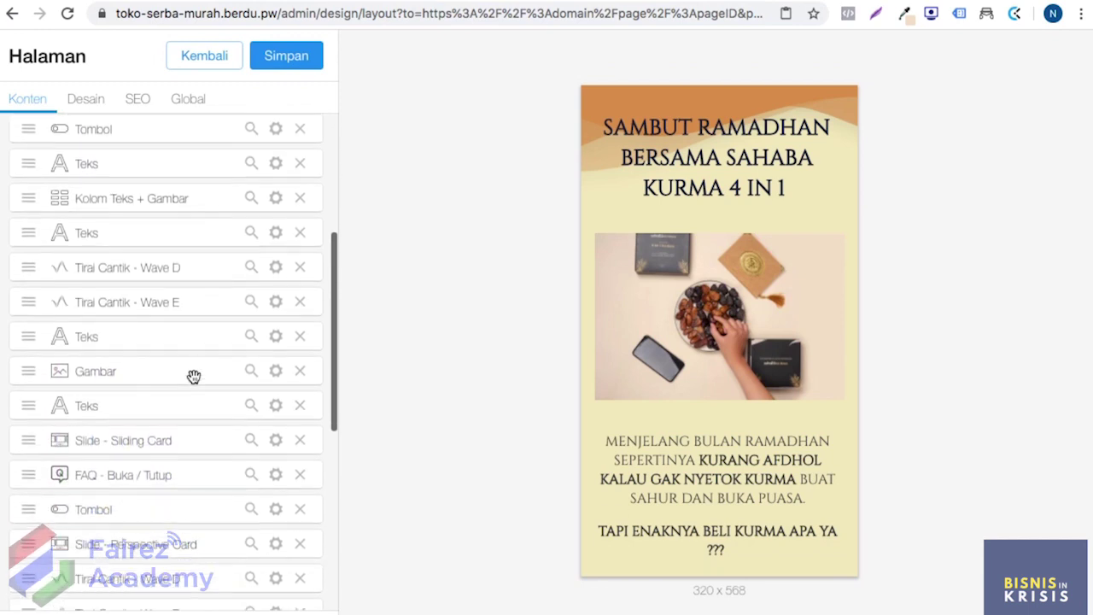
pyautogui.scroll(-3, 188, 427)
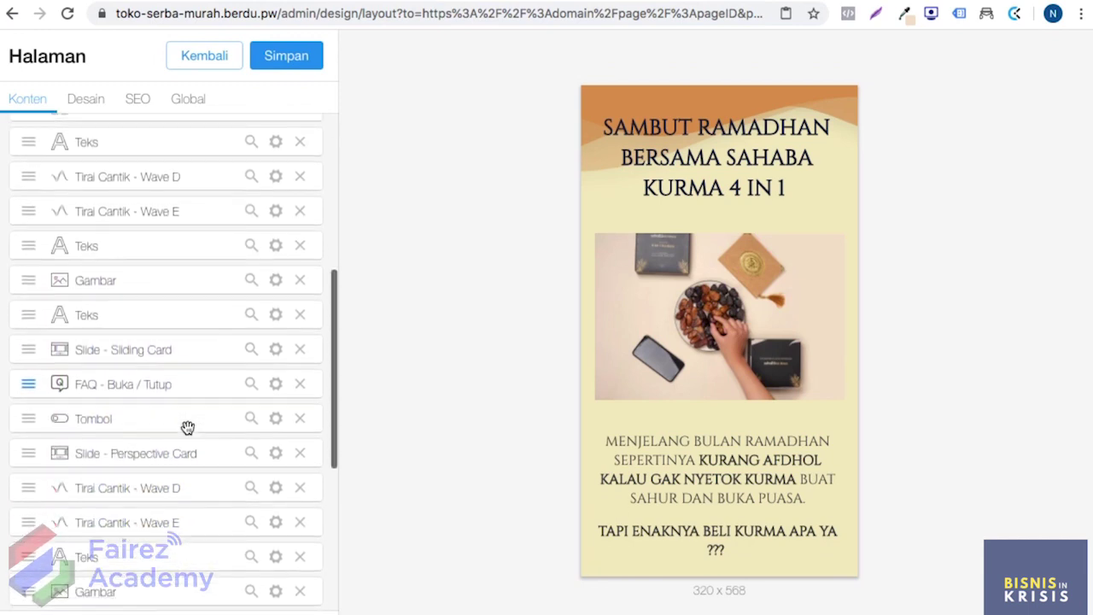
pyautogui.scroll(-4, 188, 426)
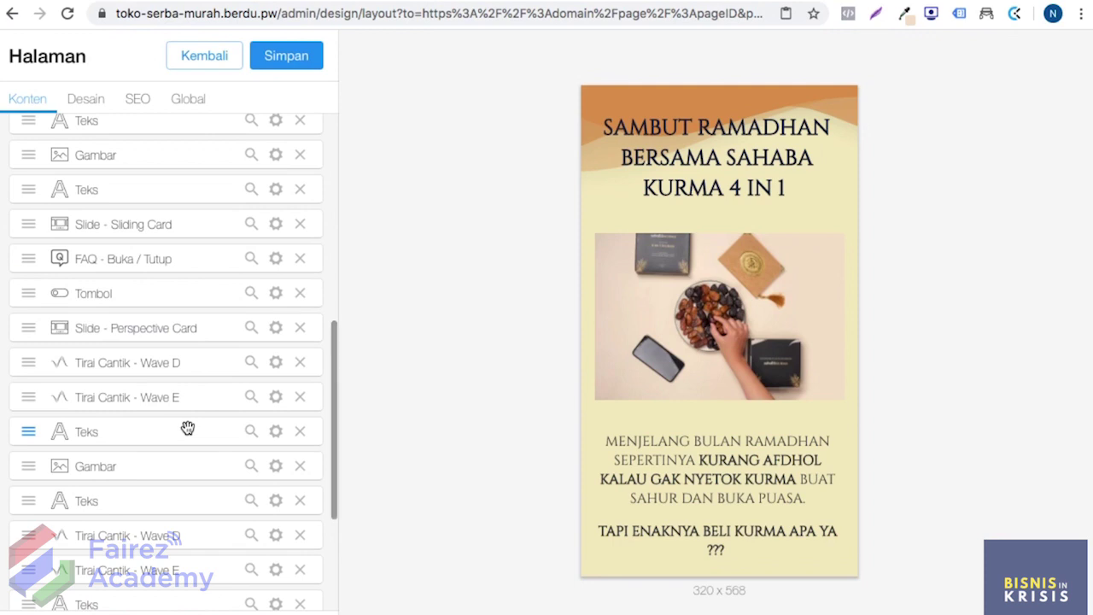
pyautogui.scroll(-4, 187, 427)
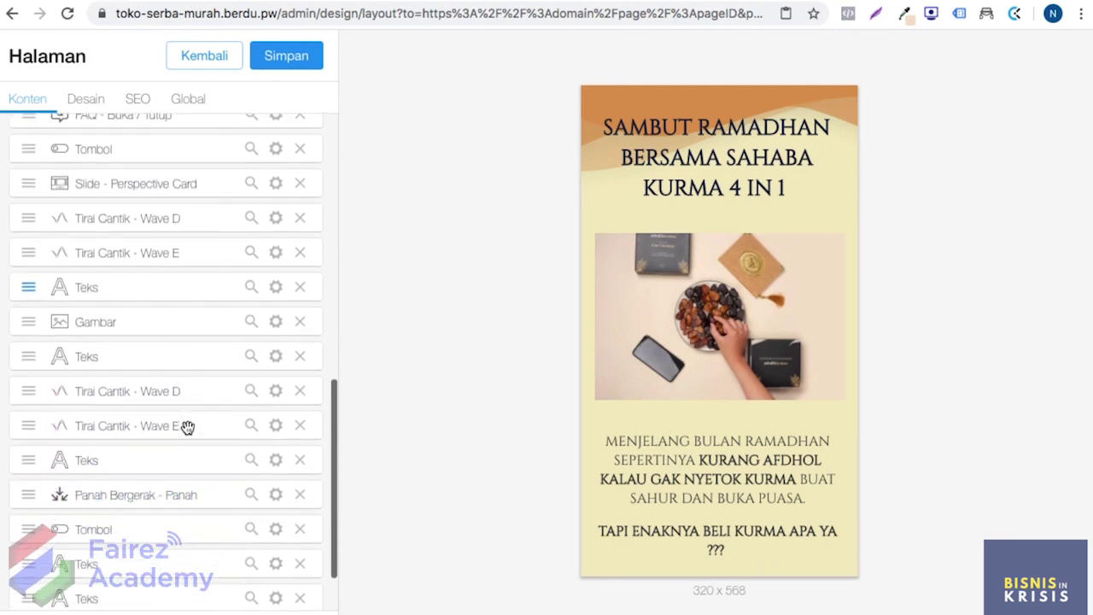
pyautogui.scroll(-2, 188, 427)
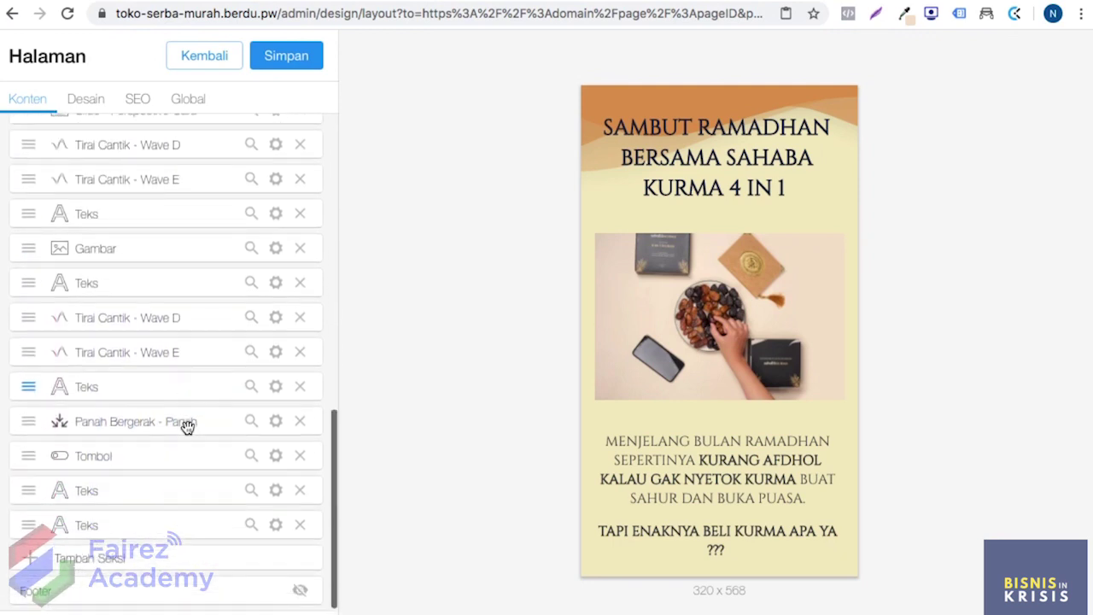
pyautogui.scroll(-4, 681, 359)
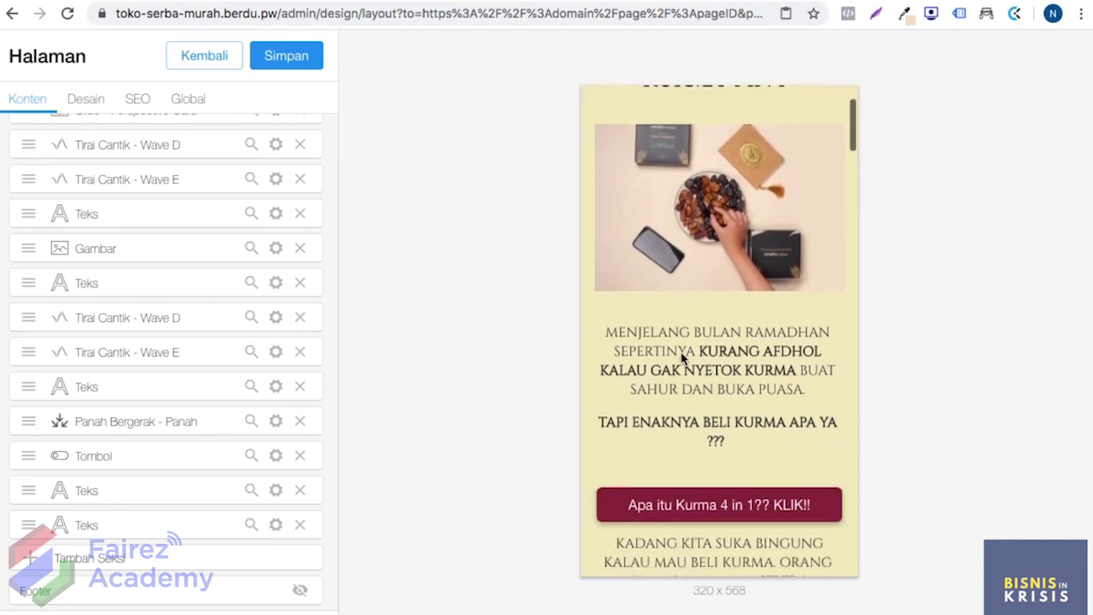
pyautogui.scroll(-10, 680, 359)
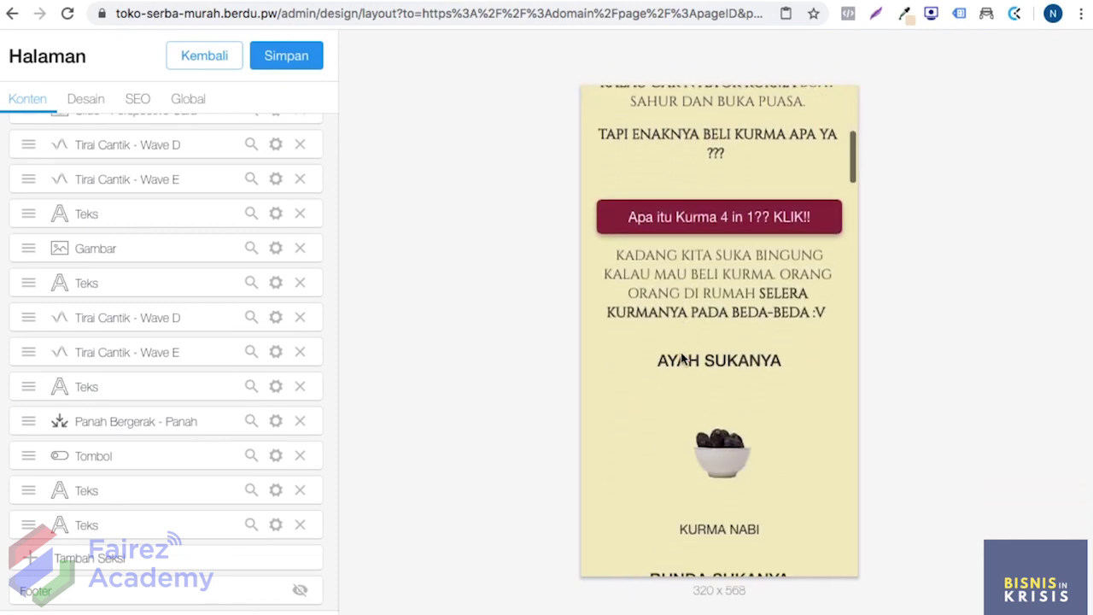
pyautogui.scroll(-9, 681, 359)
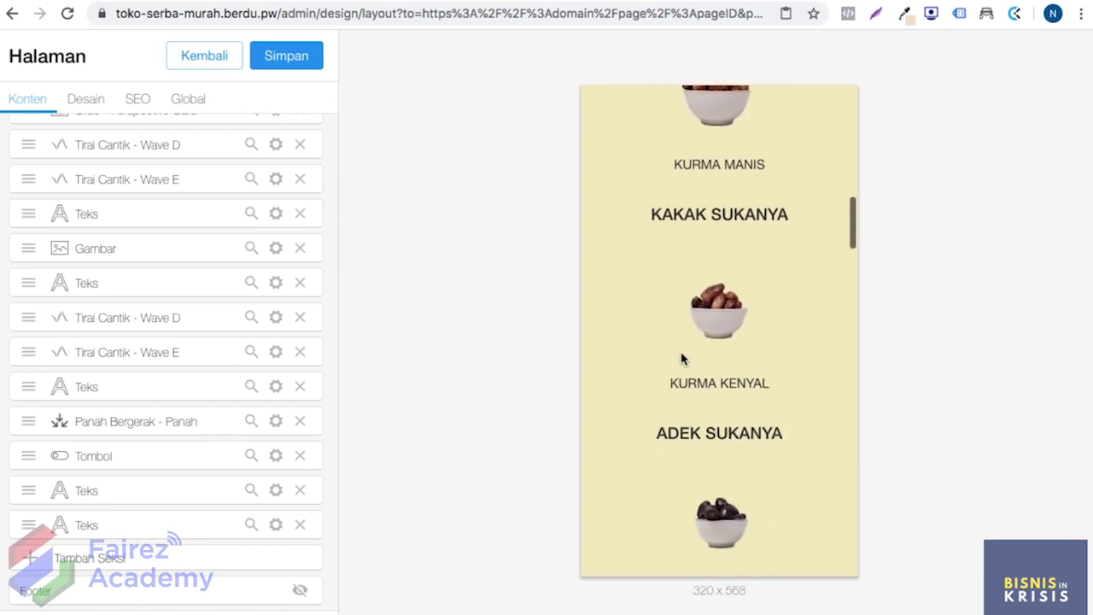
pyautogui.scroll(-8, 681, 359)
pyautogui.scroll(-10, 682, 358)
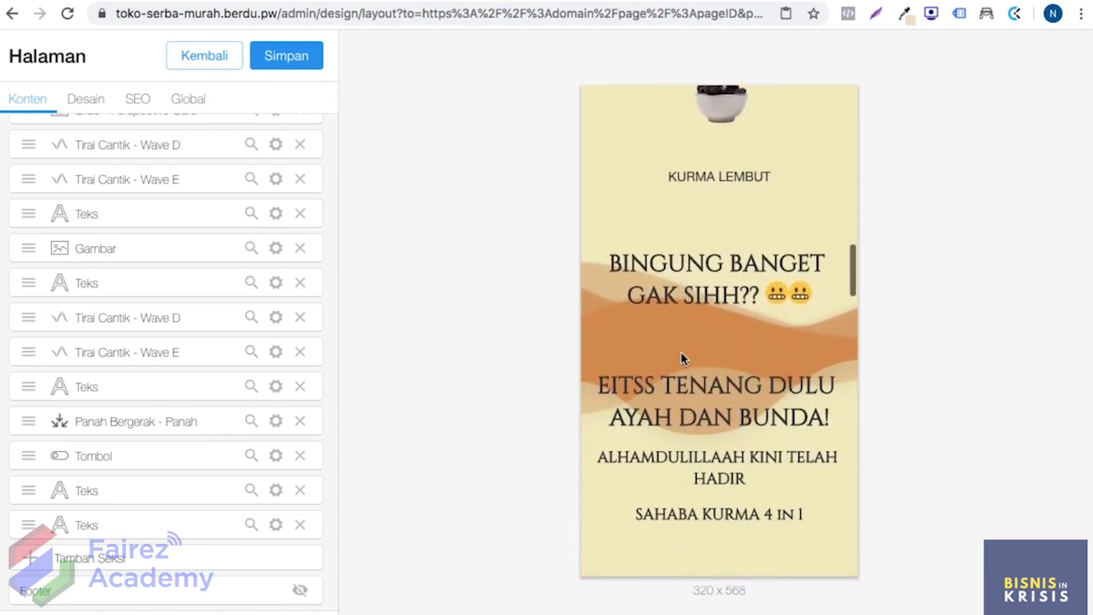
pyautogui.scroll(-10, 681, 358)
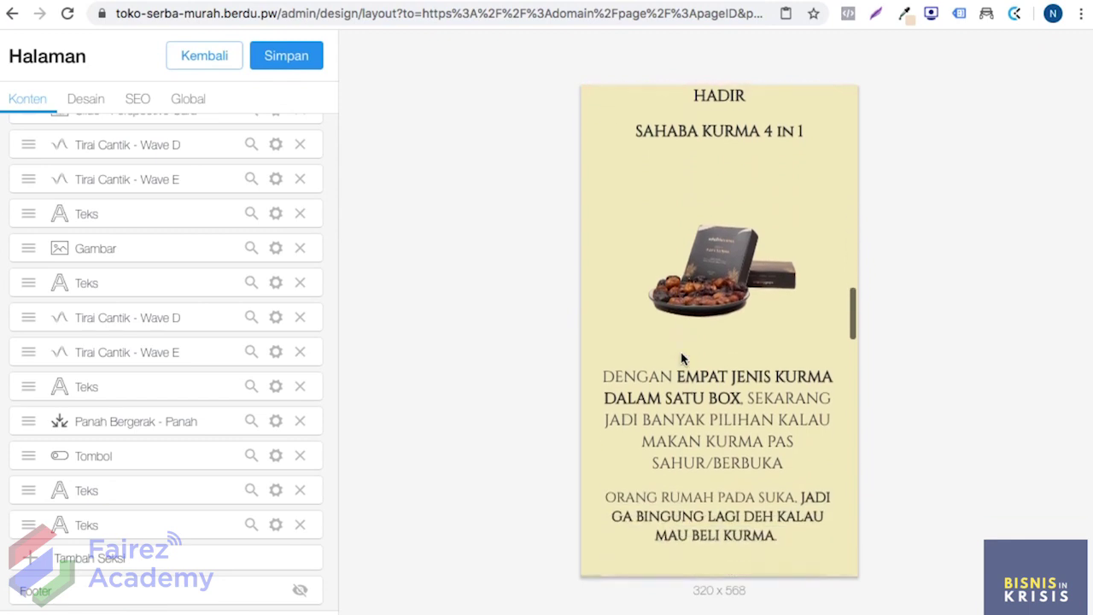
pyautogui.scroll(-9, 681, 357)
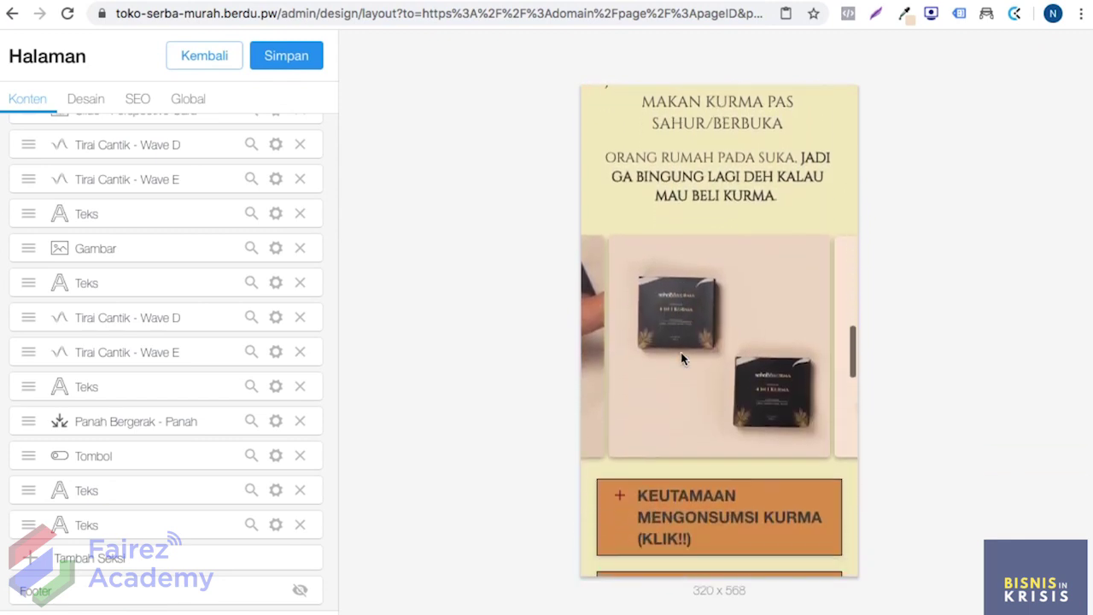
pyautogui.scroll(-10, 681, 359)
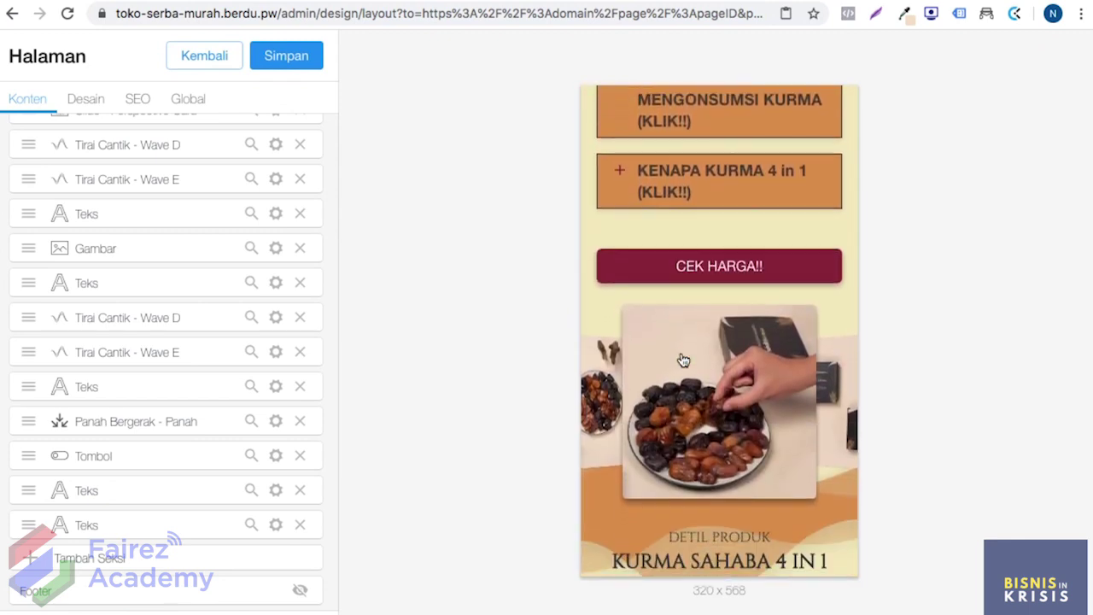
pyautogui.scroll(-8, 681, 359)
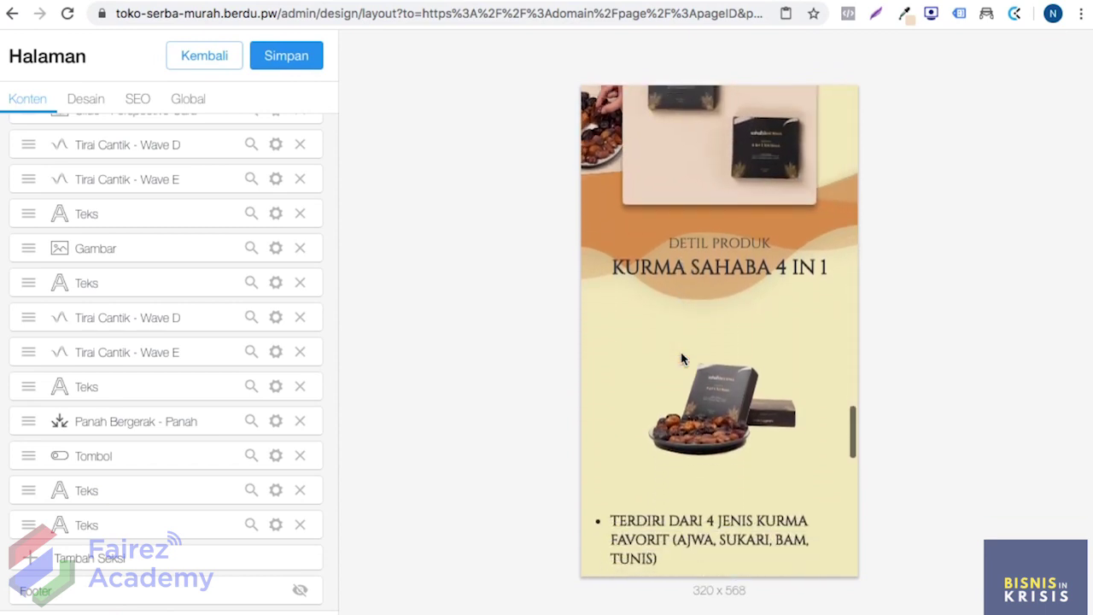
pyautogui.scroll(-9, 682, 352)
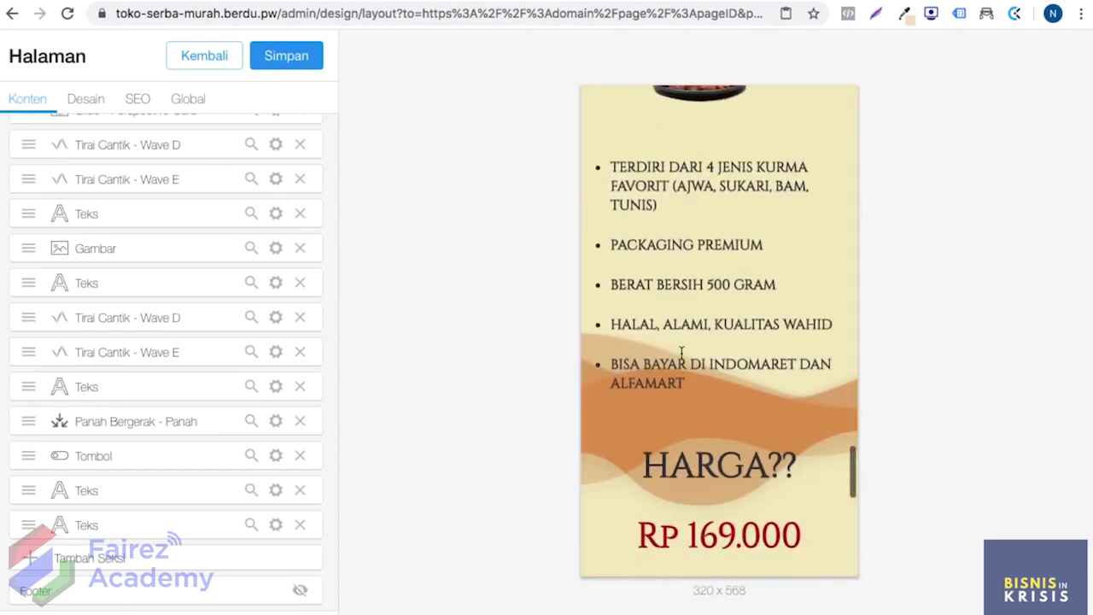
pyautogui.scroll(-12, 682, 353)
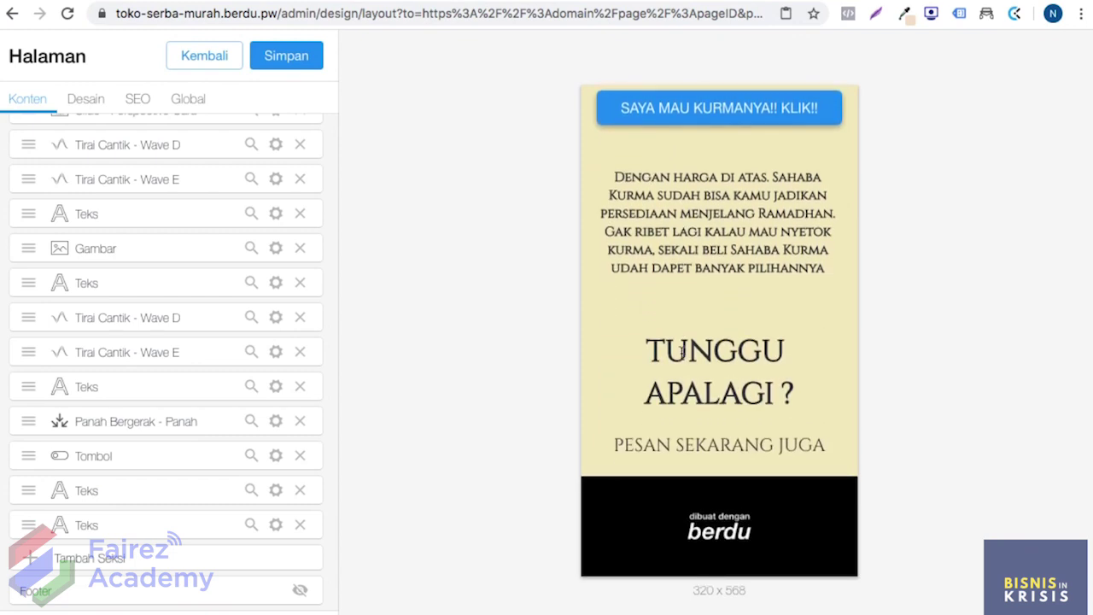
# Step: Browse the Canva palettes and view Icy Gradient's Lilac, Orchid, Turquoise and Blue Green swatches
pyautogui.hotkey('ctrl', 'Tab')
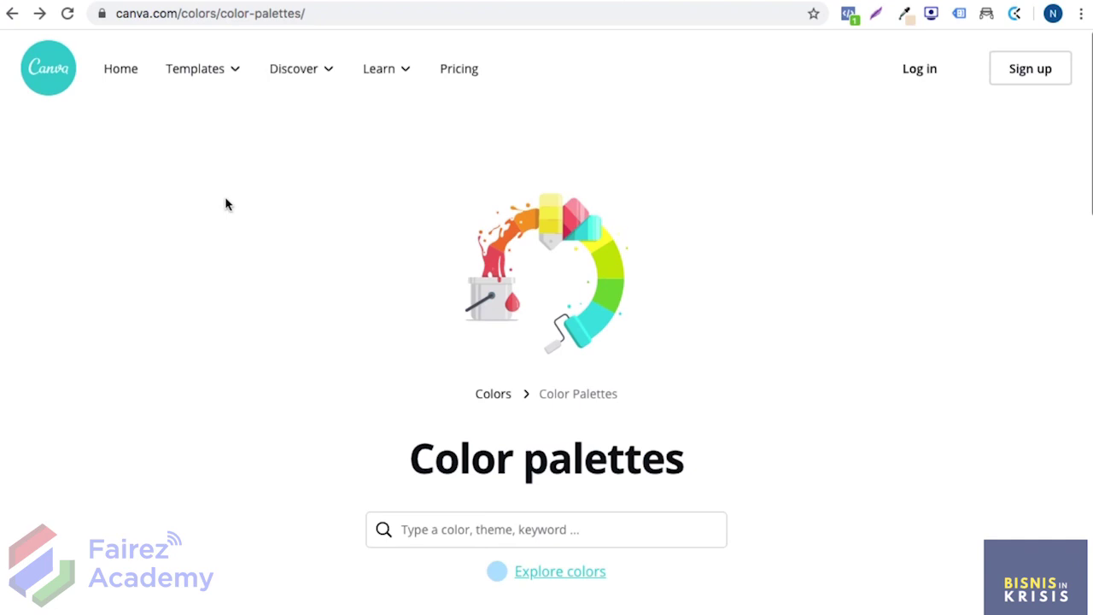
pyautogui.scroll(-3, 227, 203)
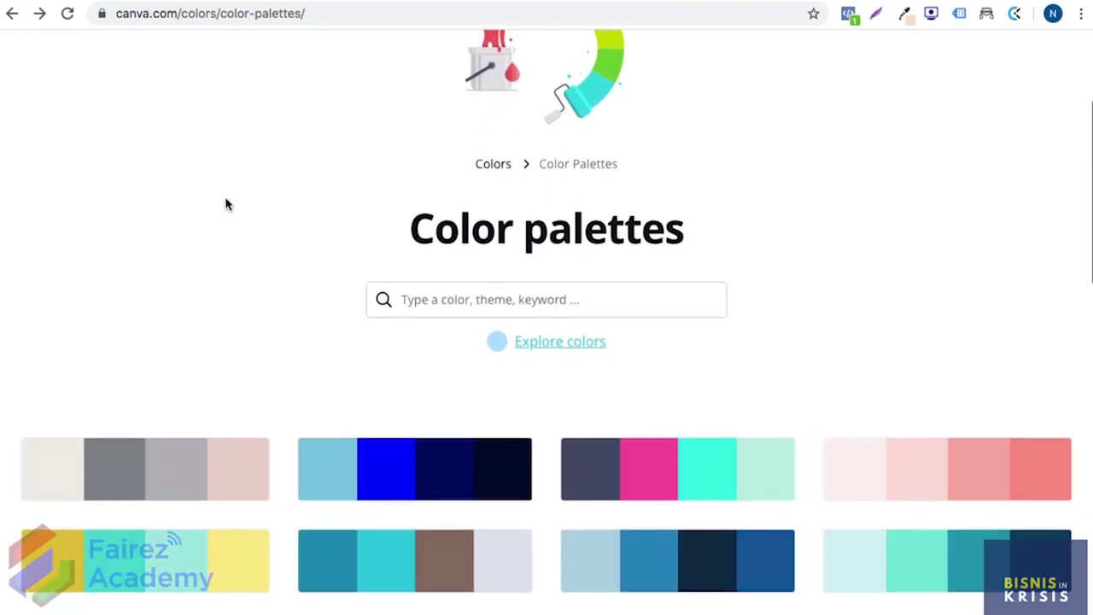
pyautogui.scroll(-3, 285, 216)
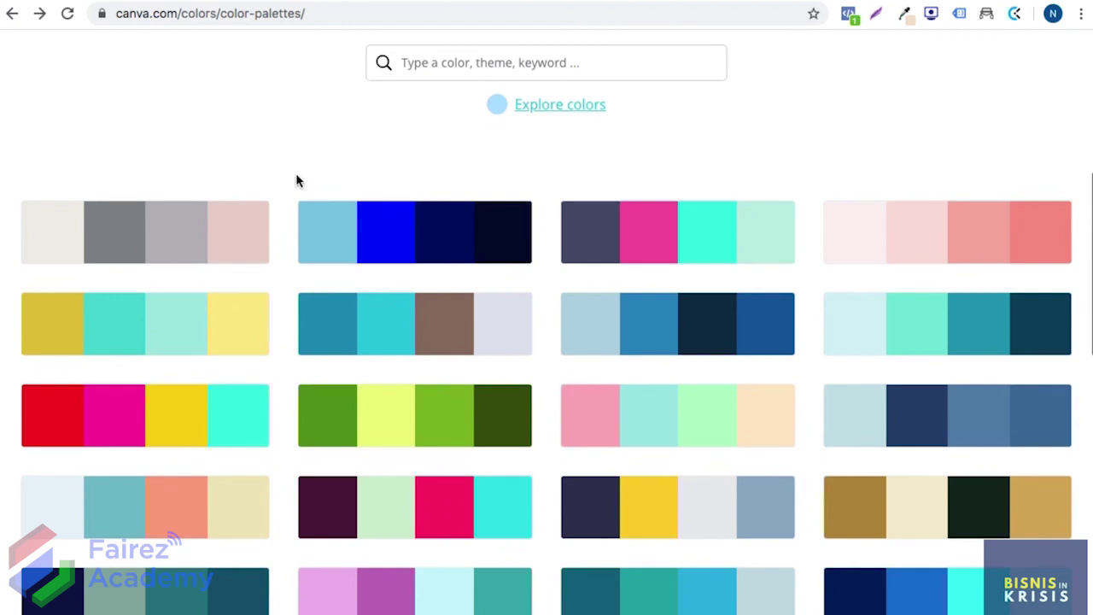
pyautogui.scroll(-3, 298, 180)
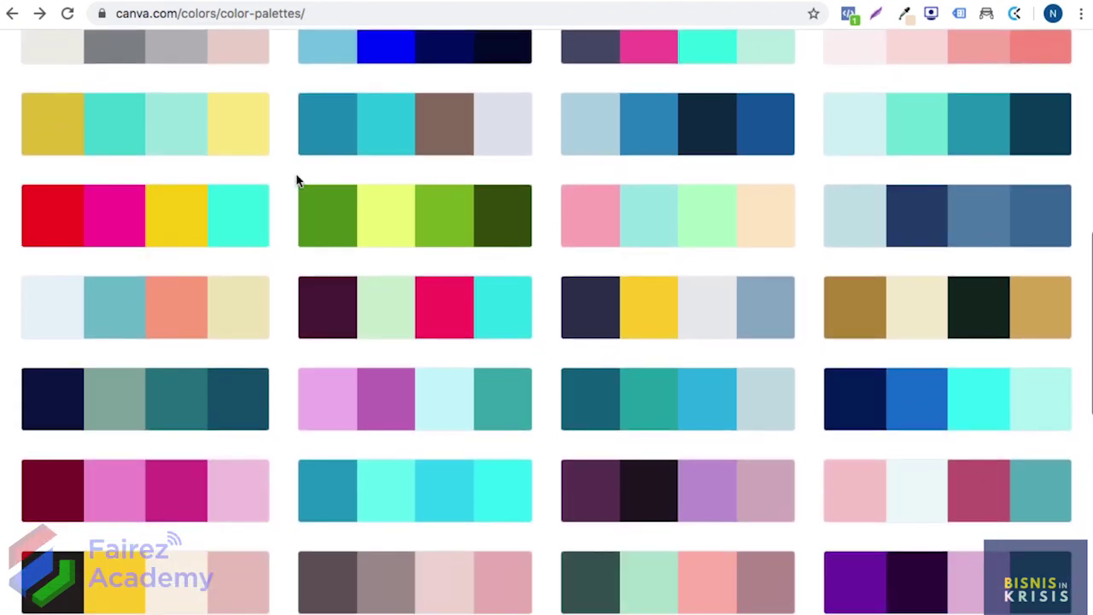
pyautogui.moveTo(317, 433)
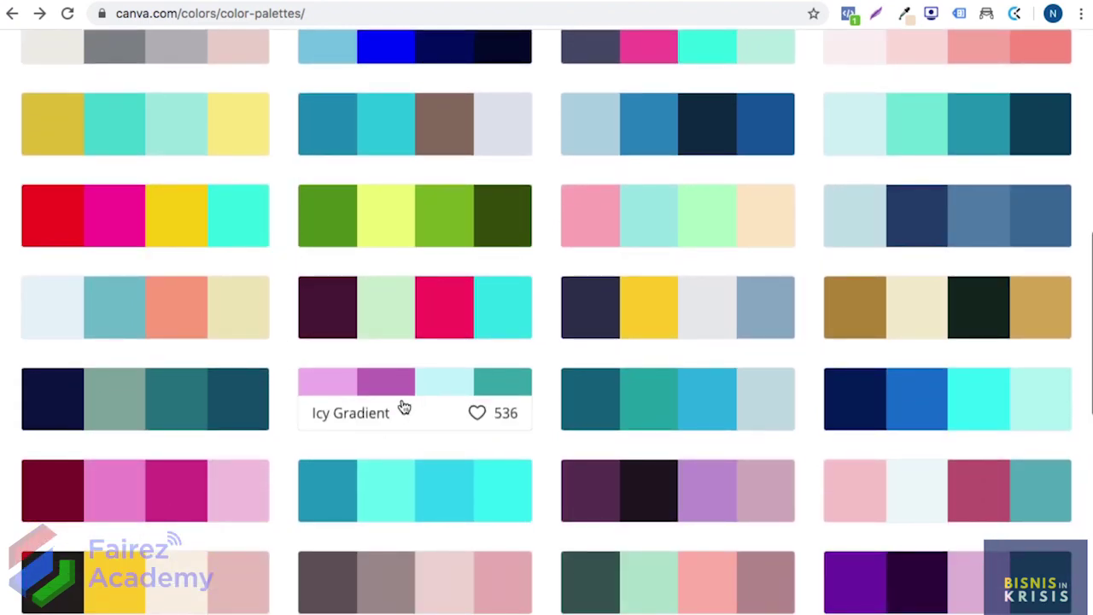
pyautogui.click(450, 384)
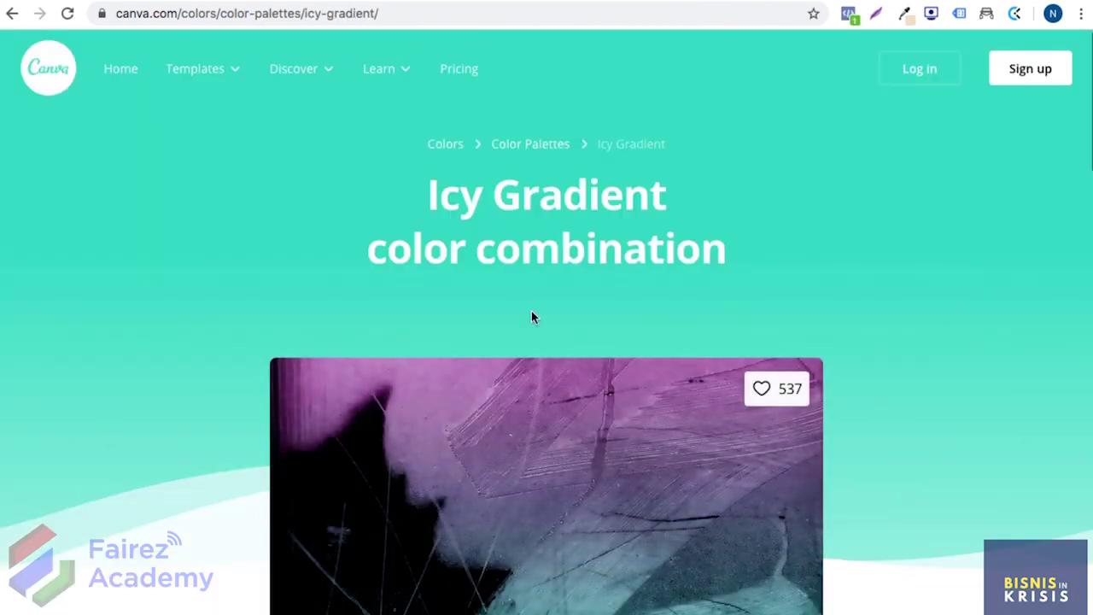
pyautogui.scroll(-4, 531, 316)
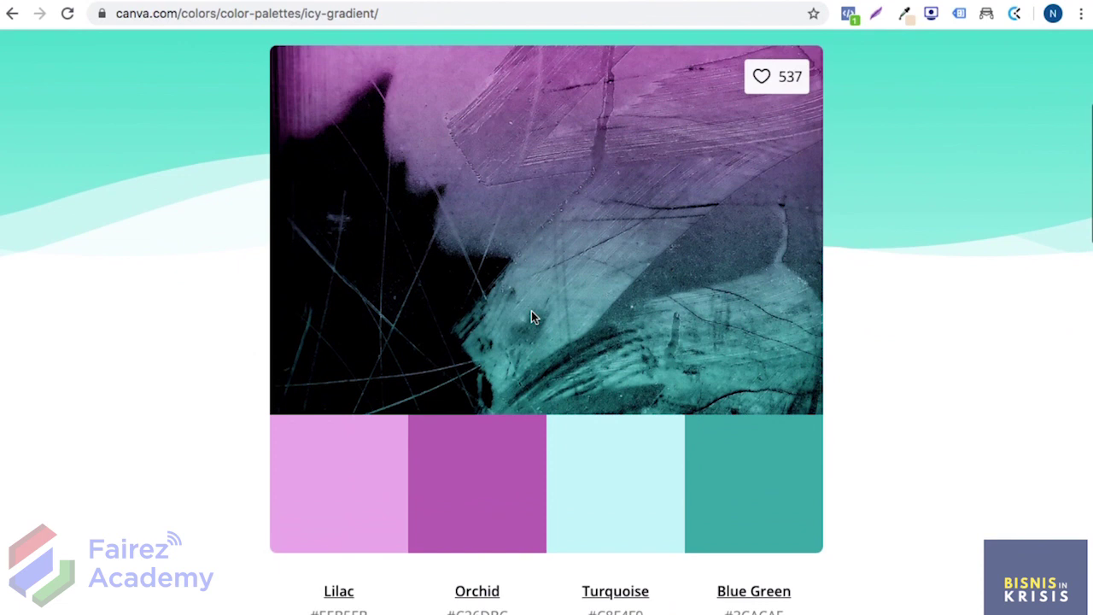
pyautogui.scroll(-1, 531, 312)
pyautogui.scroll(1, 531, 312)
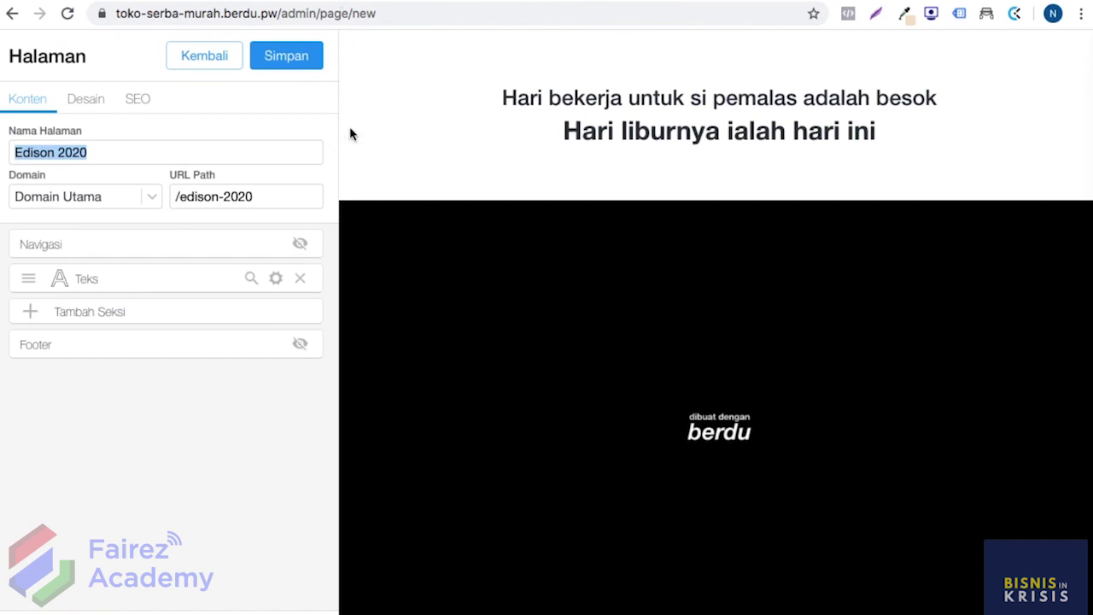
# Step: Rename the page to 'Landing Page Testing' and change its URL path to /testing
pyautogui.tripleClick(212, 151)
pyautogui.write('Landing Page Testing')
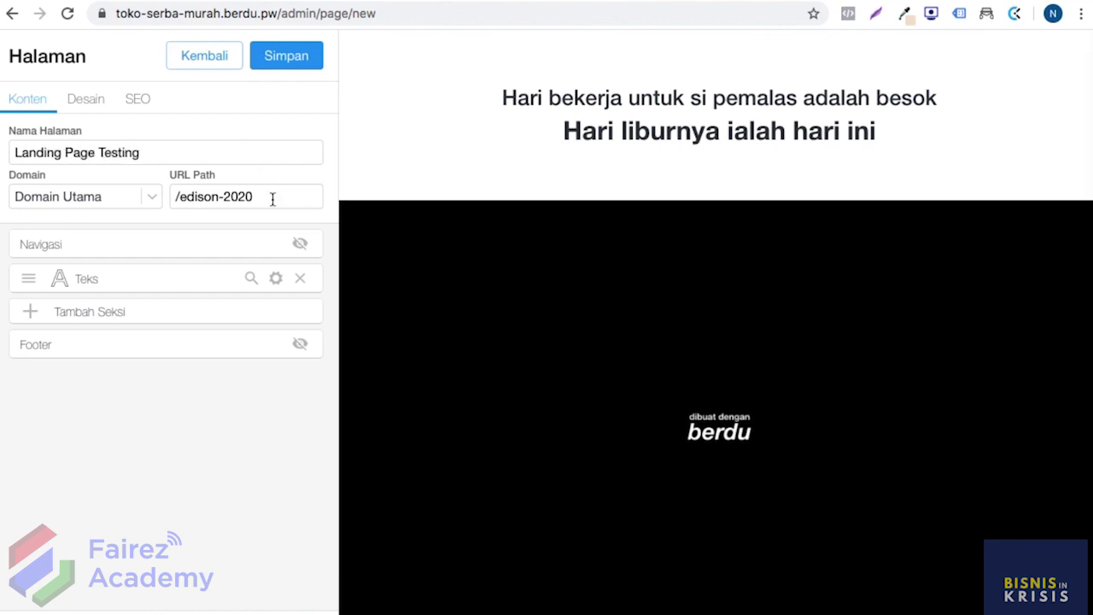
pyautogui.click(272, 198)
pyautogui.press('BackSpace')
# Step: Leave navigation and footer hidden, and delete the sample Teks section
pyautogui.click(300, 244)
pyautogui.click(300, 342)
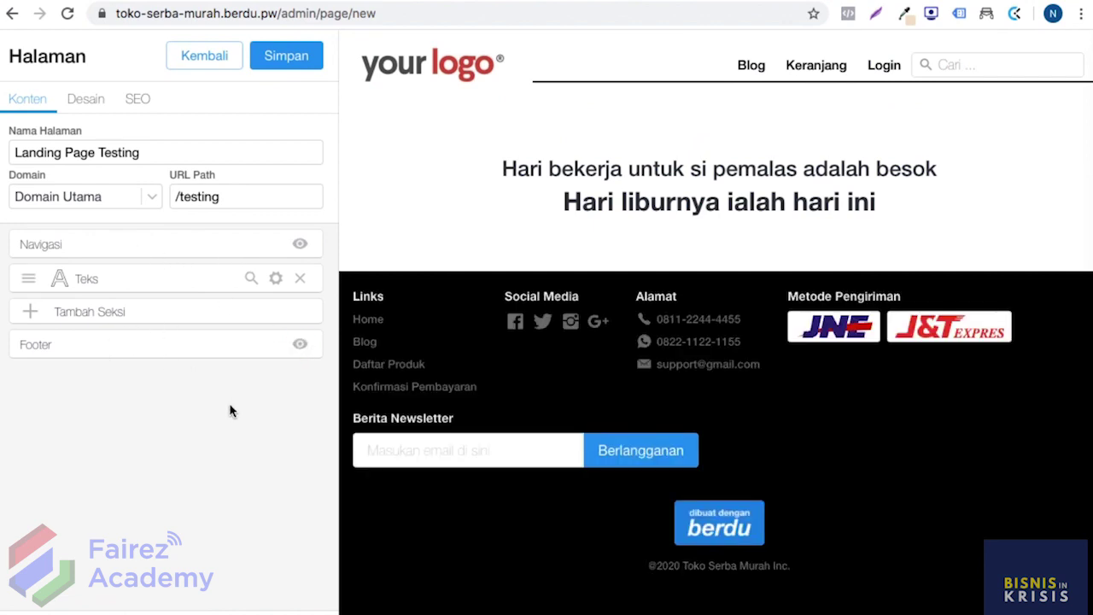
pyautogui.click(300, 244)
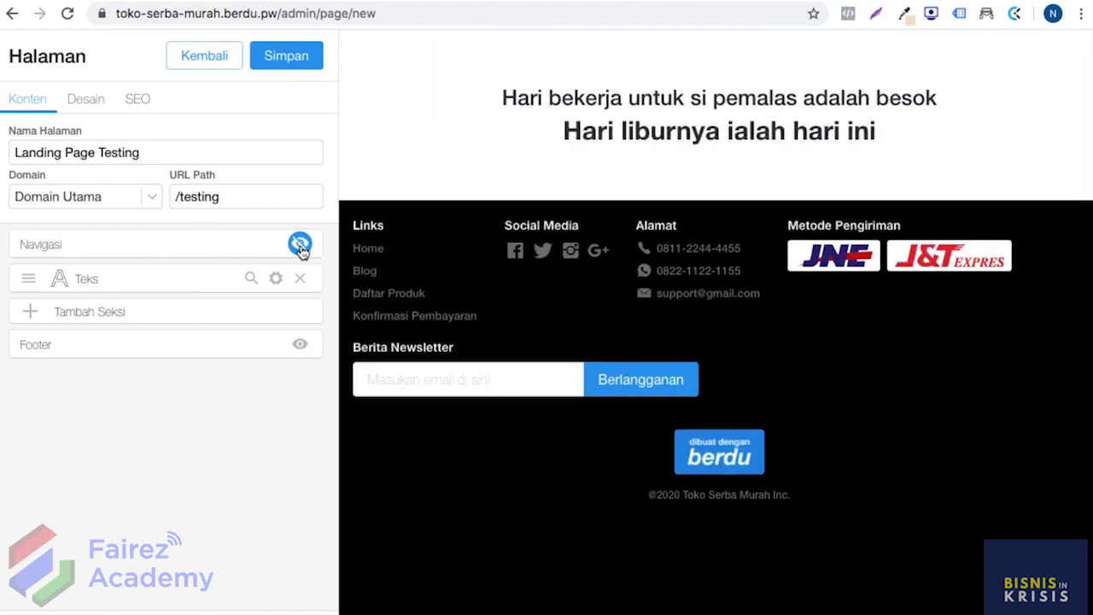
pyautogui.click(301, 345)
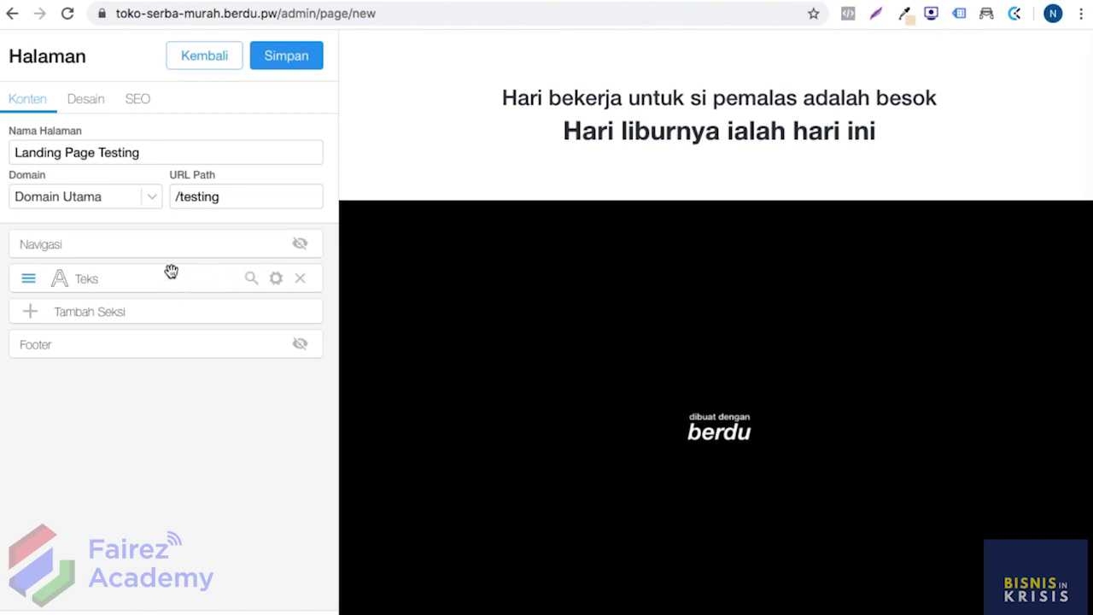
pyautogui.click(299, 278)
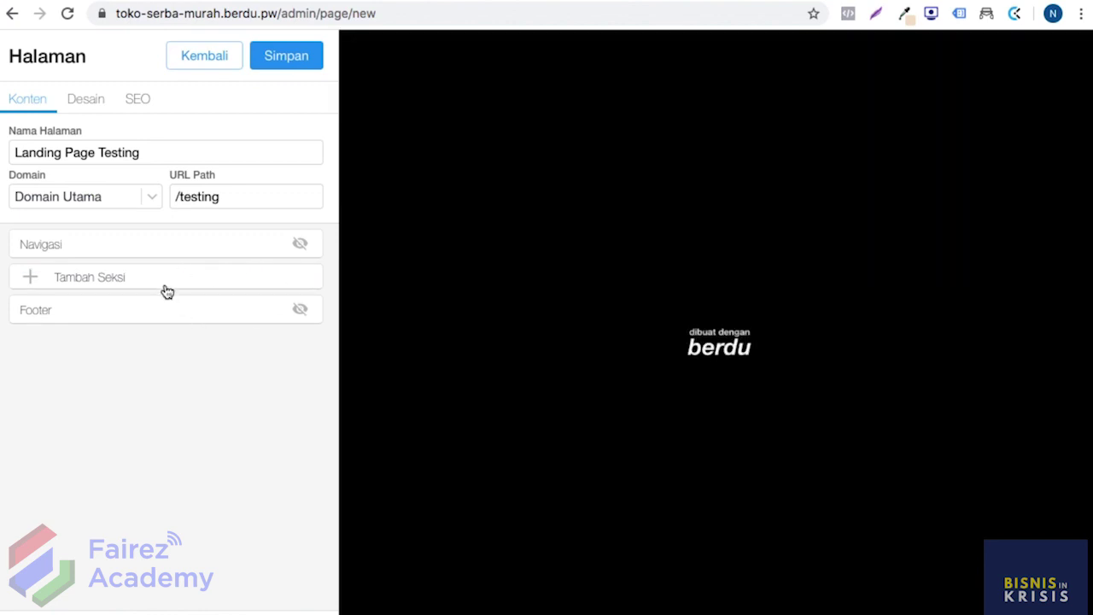
# Step: Add a new Teks section to the empty page
pyautogui.click(163, 286)
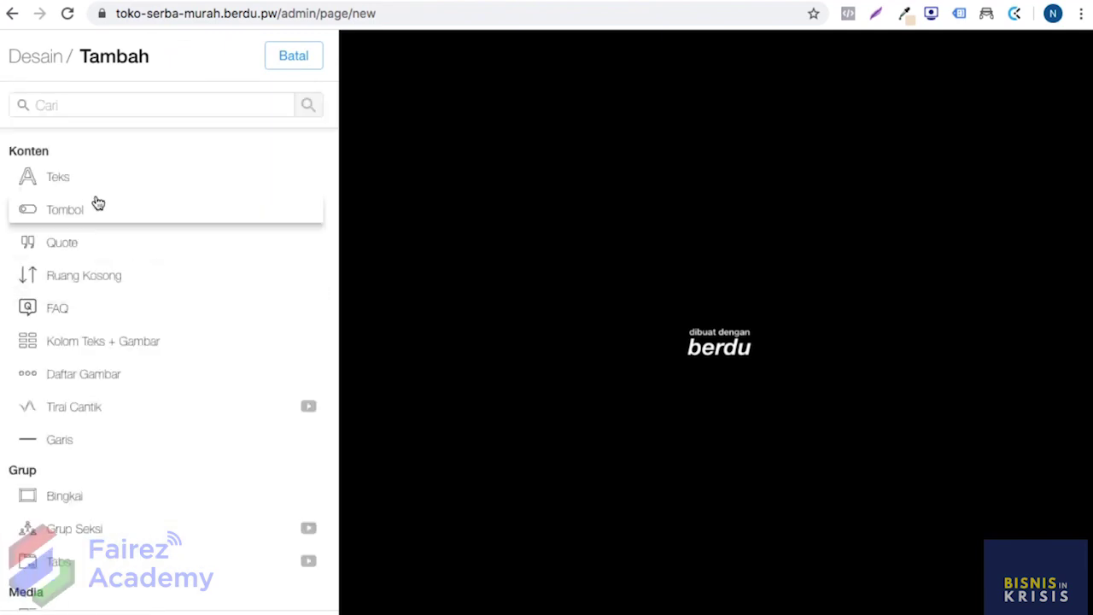
pyautogui.click(88, 190)
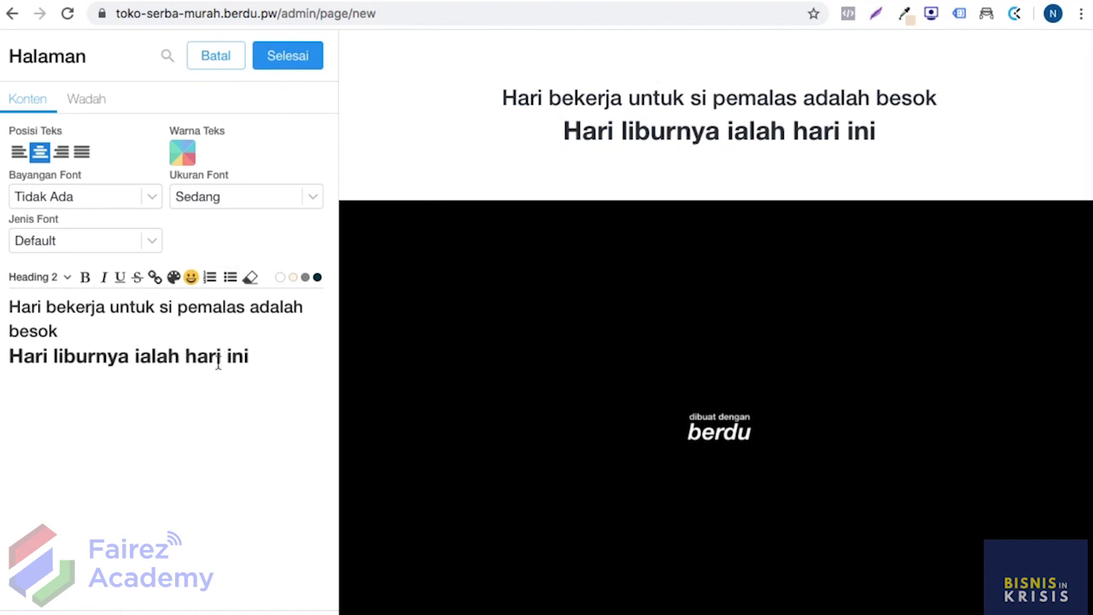
pyautogui.click(191, 275)
pyautogui.click(110, 393)
# Step: Centre the sample text, keeping the Jenis Font at Default
pyautogui.click(23, 158)
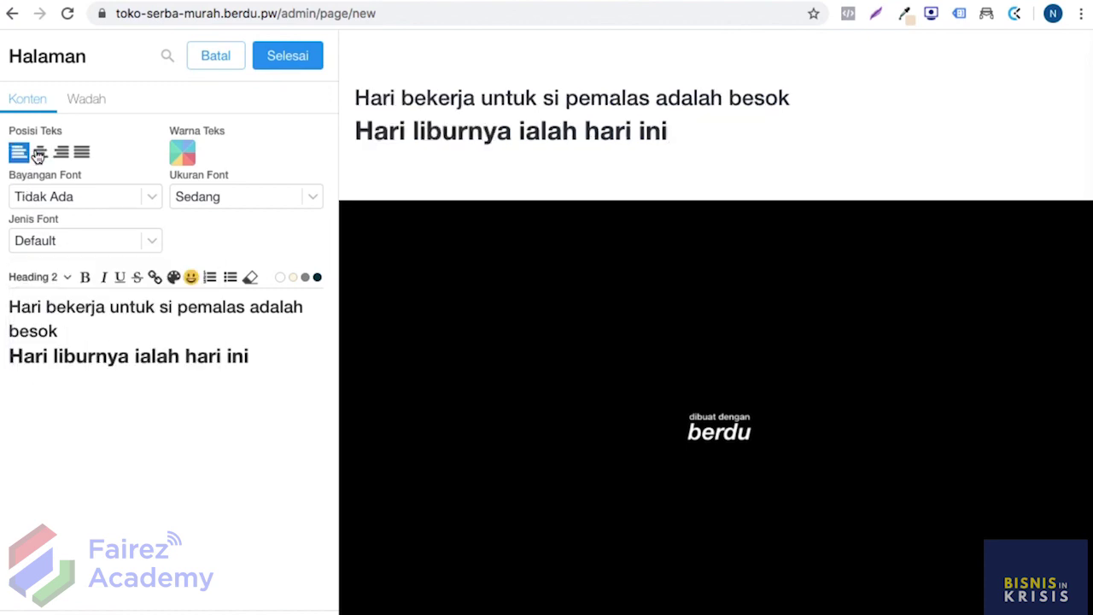
pyautogui.click(38, 154)
pyautogui.click(61, 154)
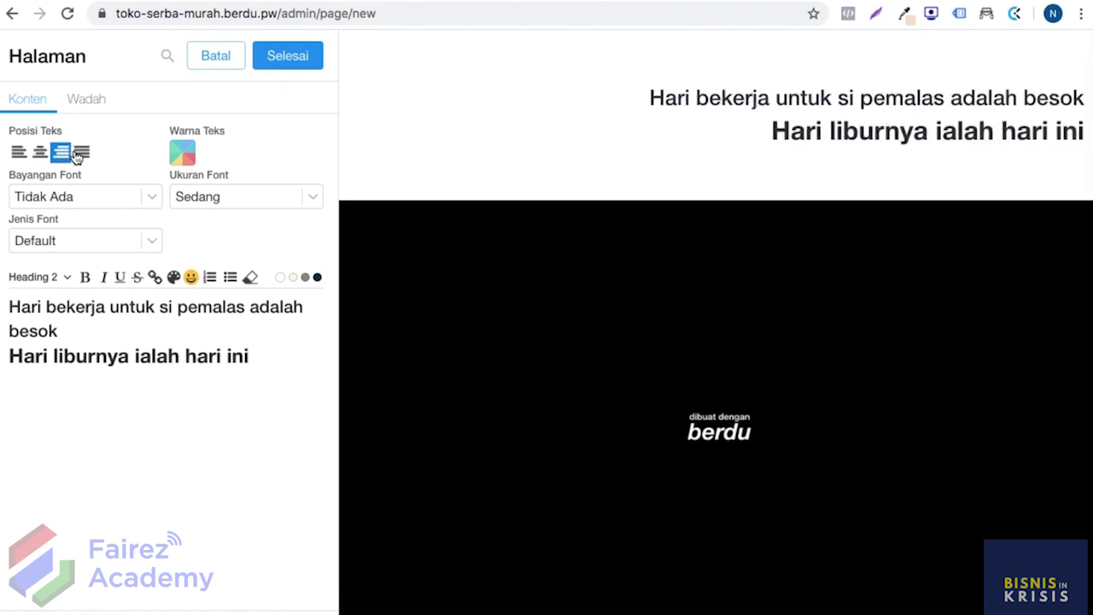
pyautogui.click(81, 153)
pyautogui.click(38, 154)
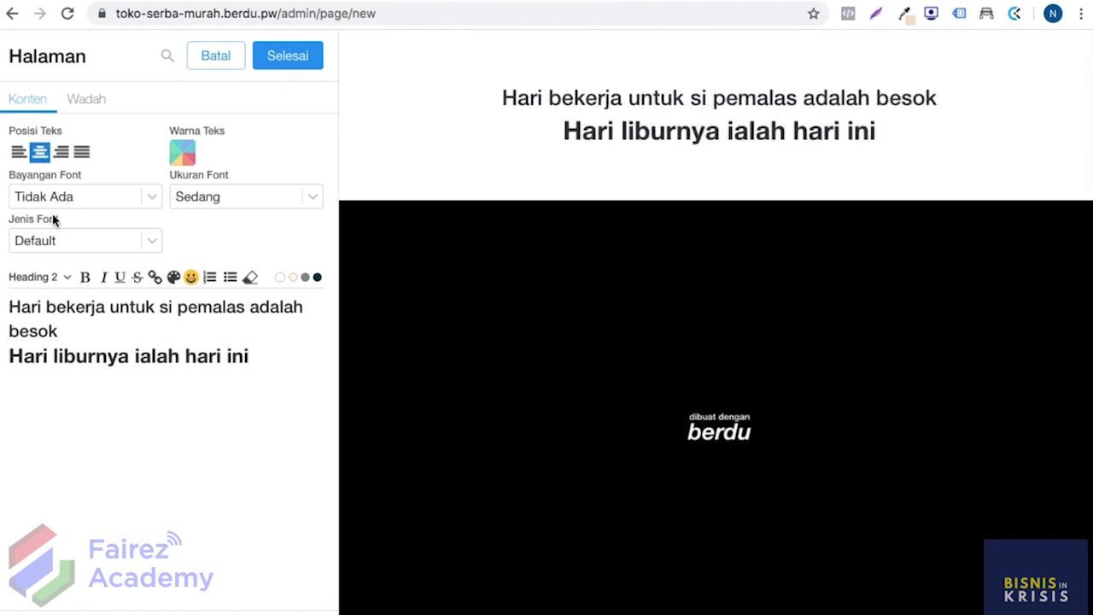
pyautogui.click(62, 240)
pyautogui.click(273, 436)
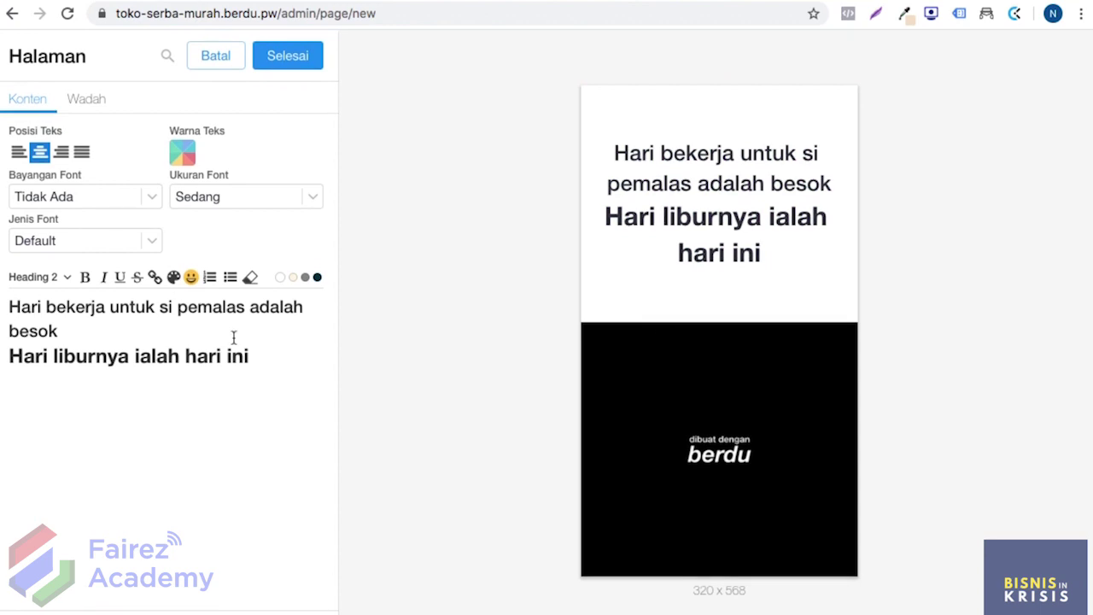
# Step: Set the font shadow to Tidak Ada and keep the font size at Sedang
pyautogui.click(262, 347)
pyautogui.click(141, 197)
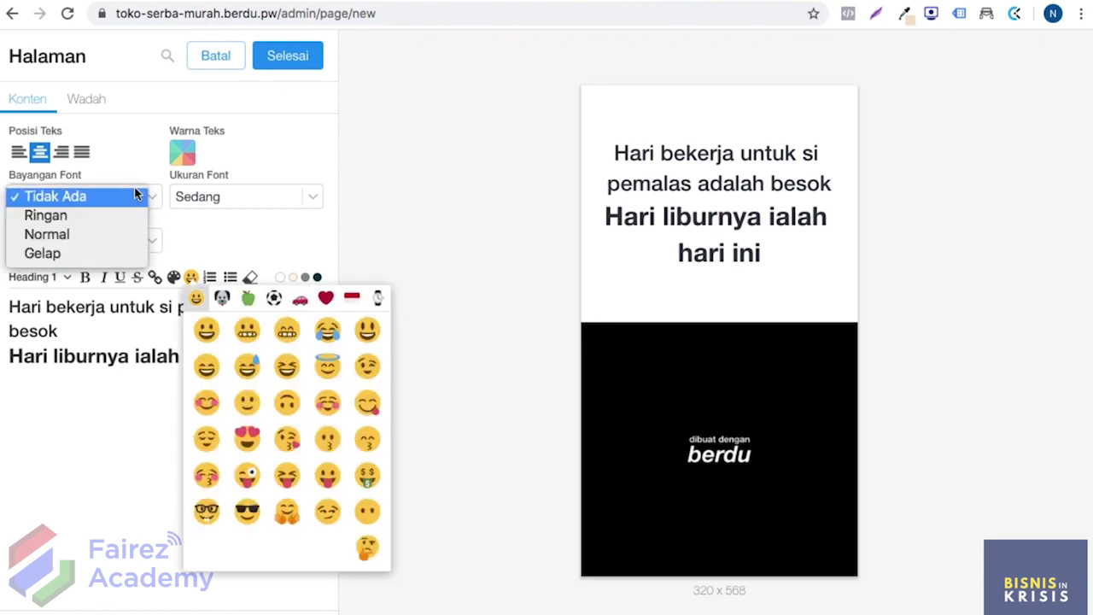
pyautogui.click(113, 254)
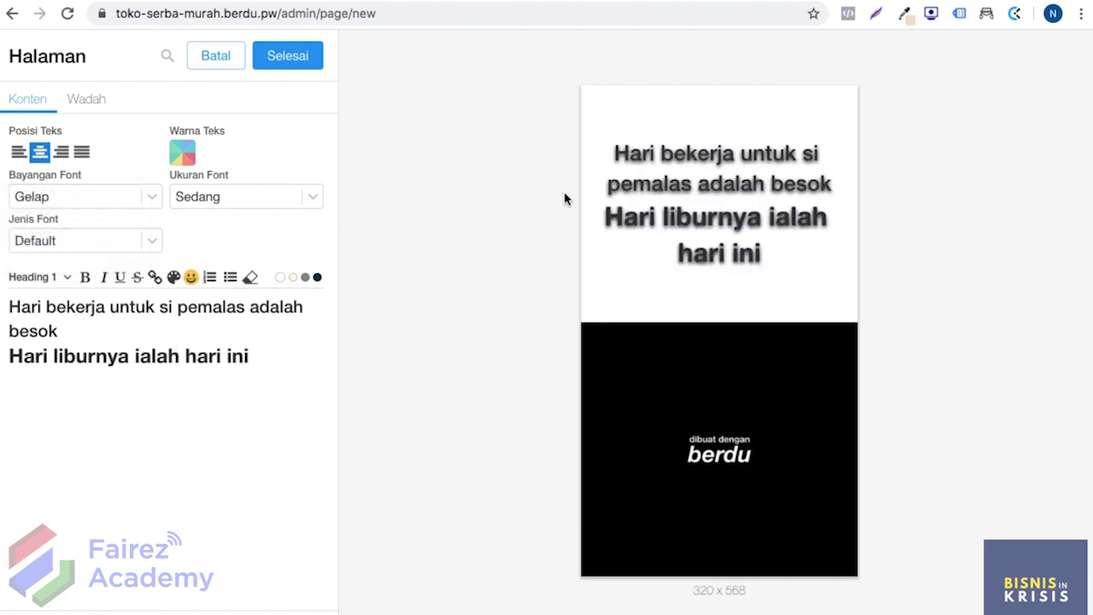
pyautogui.click(147, 196)
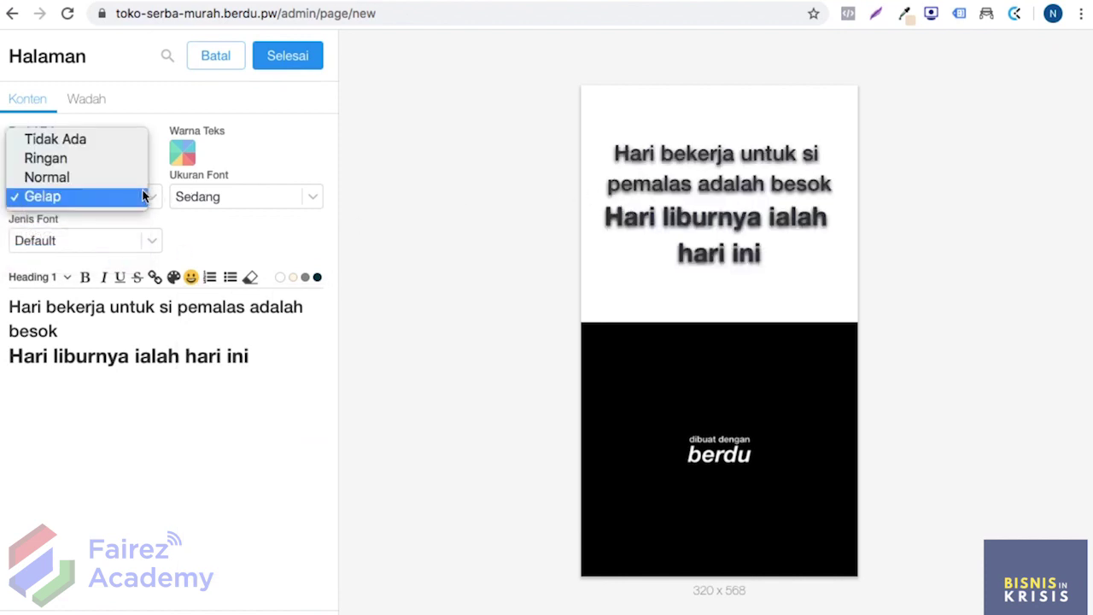
pyautogui.click(97, 142)
pyautogui.click(214, 199)
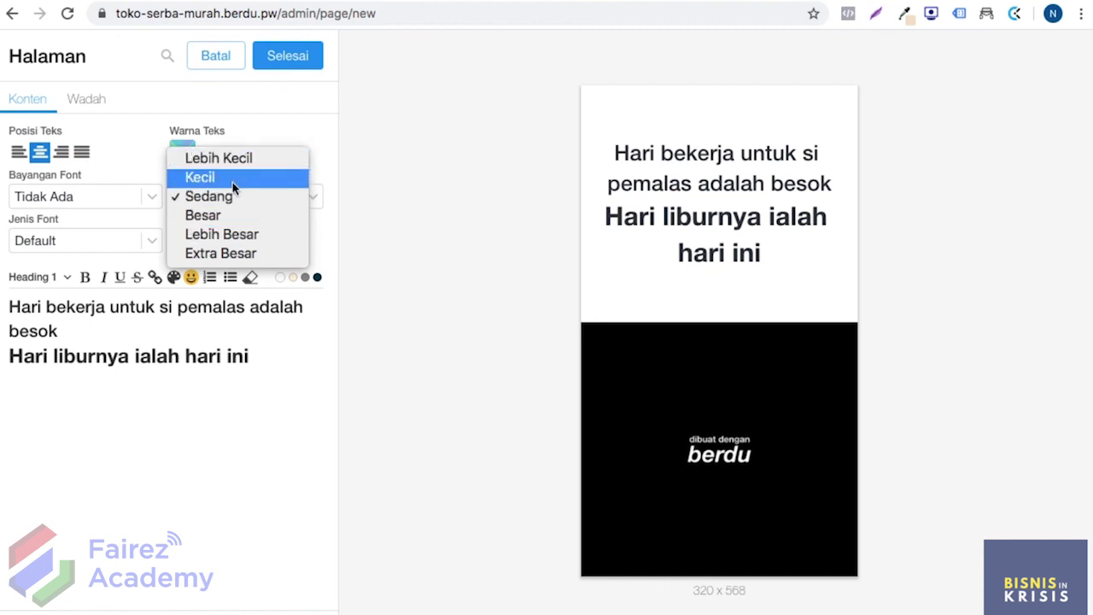
pyautogui.click(224, 196)
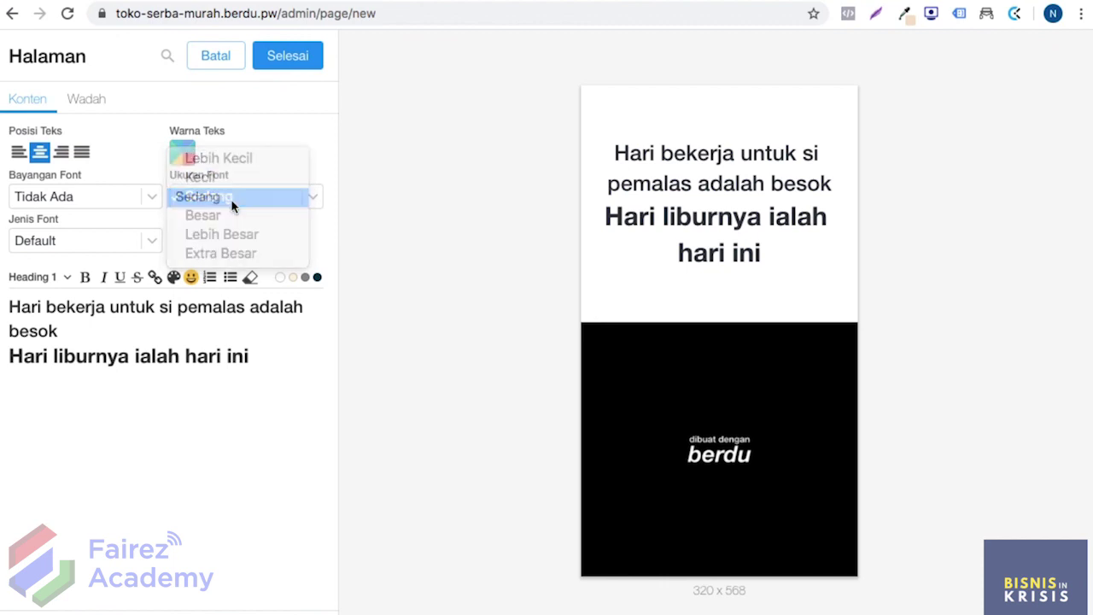
# Step: Switch the text font to Vollkorn SC and make the second line a Heading 2
pyautogui.click(127, 247)
pyautogui.scroll(-2, 111, 390)
pyautogui.scroll(-20, 112, 390)
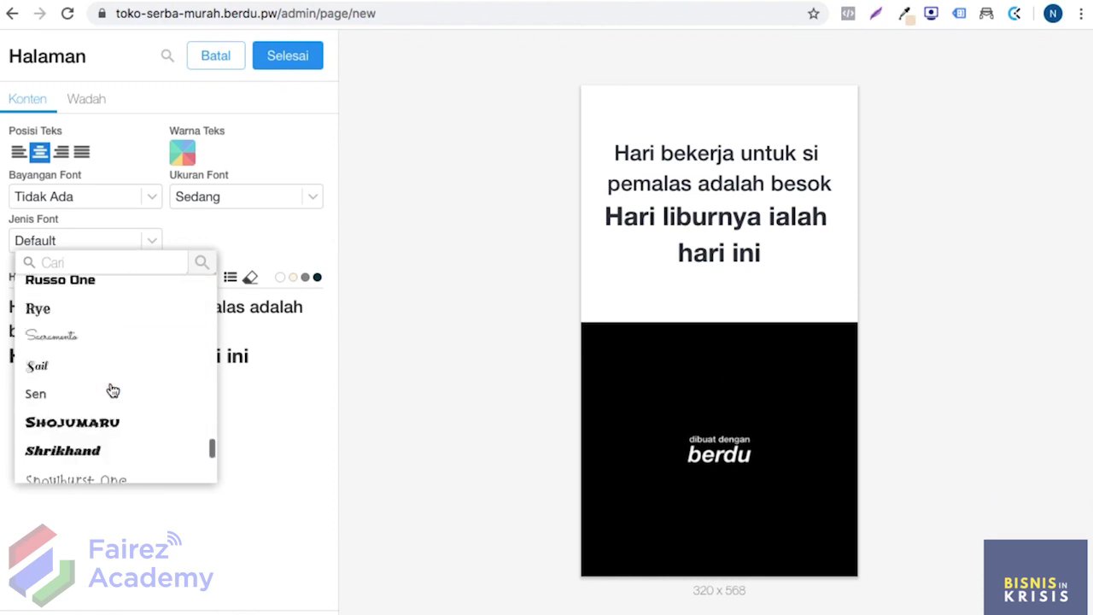
pyautogui.scroll(-5, 112, 390)
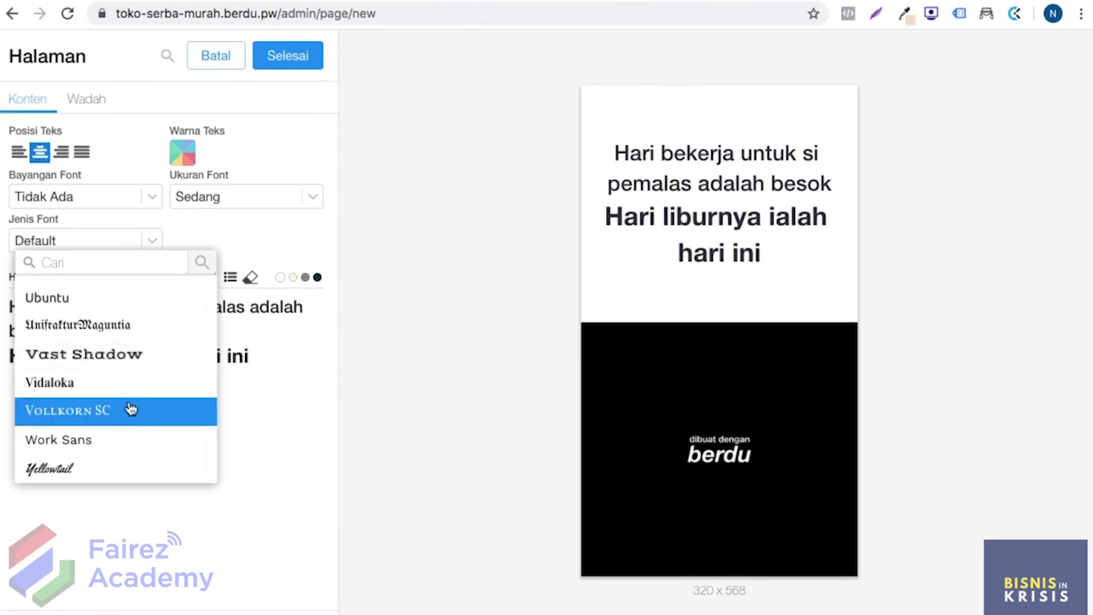
pyautogui.click(121, 414)
pyautogui.click(256, 365)
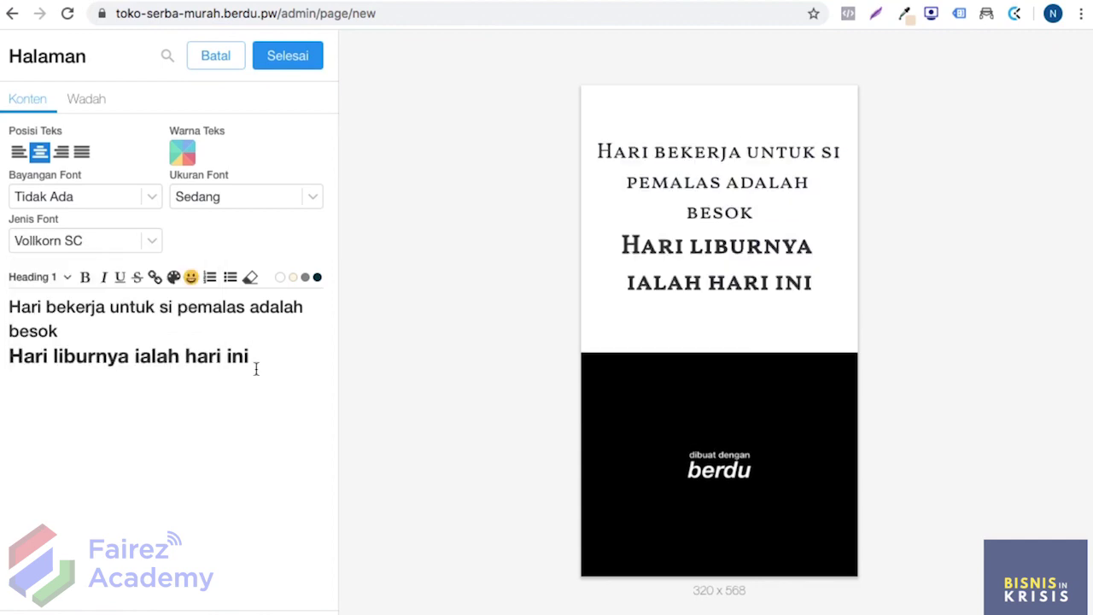
pyautogui.click(59, 277)
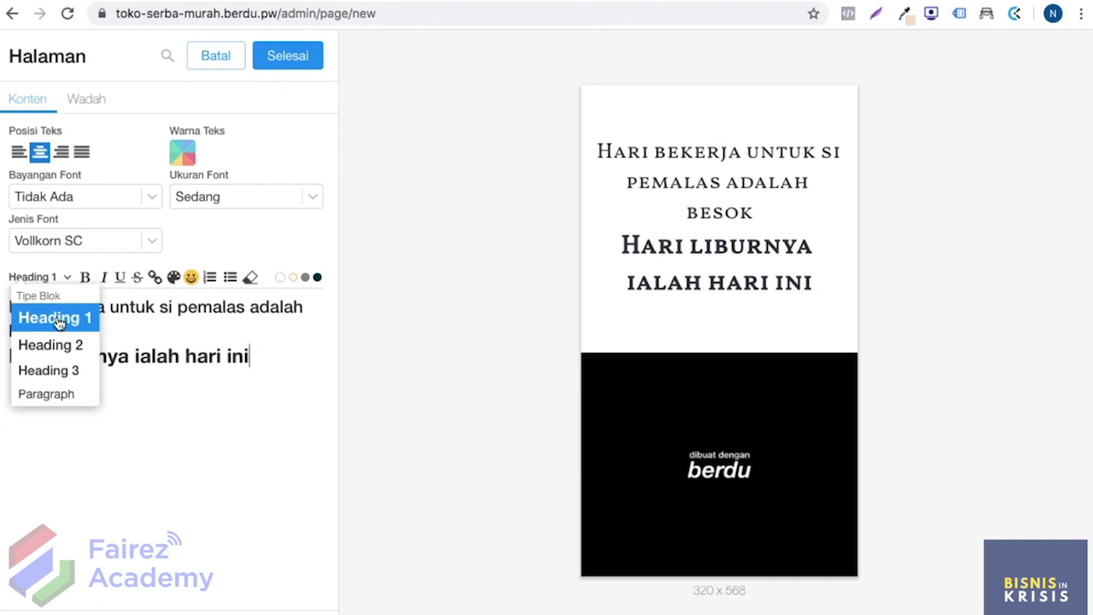
pyautogui.click(67, 350)
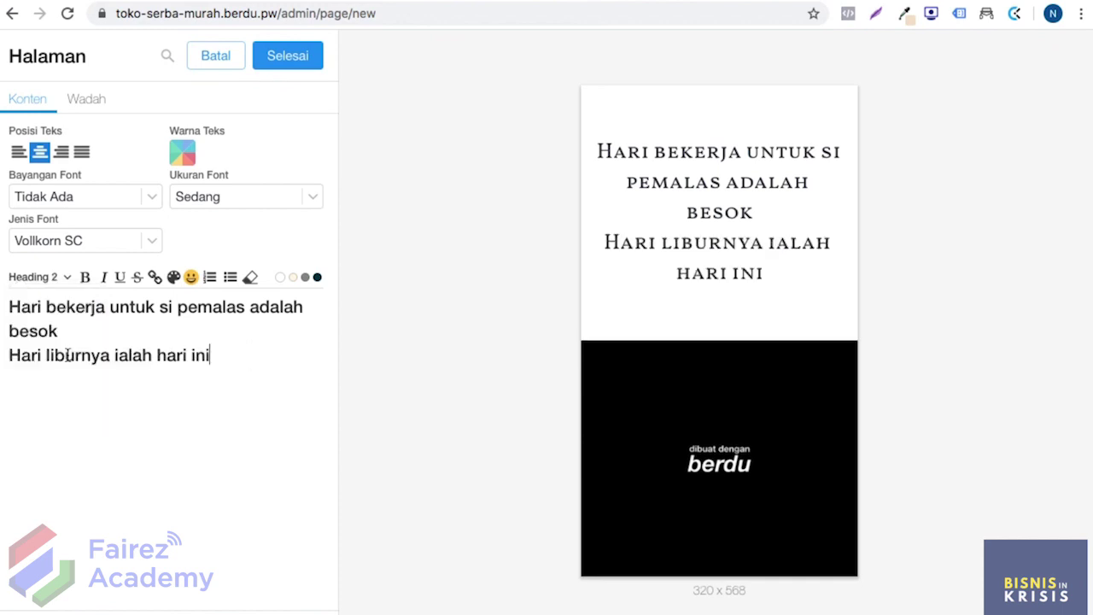
# Step: Change the second line to Heading 3, then to a Paragraph
pyautogui.click(56, 279)
pyautogui.click(66, 370)
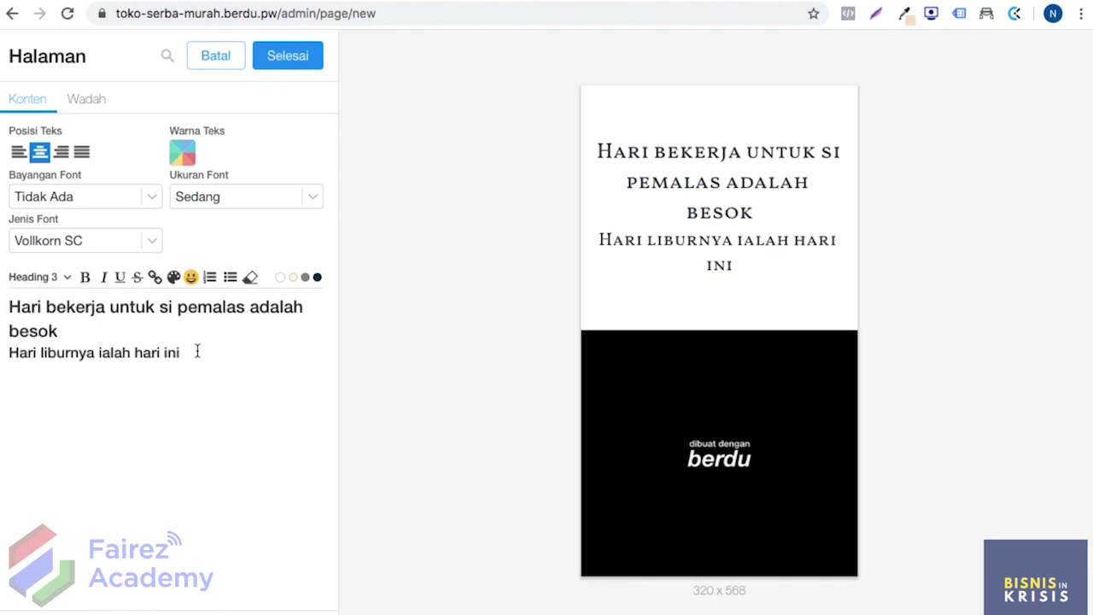
pyautogui.moveTo(198, 351); pyautogui.dragTo(14, 356)
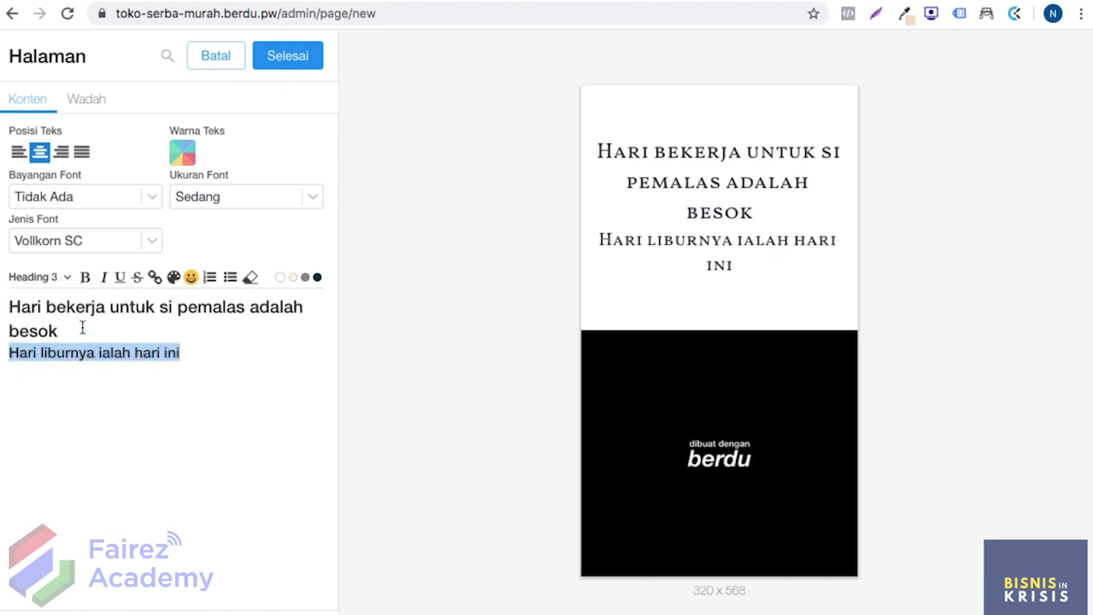
pyautogui.click(67, 276)
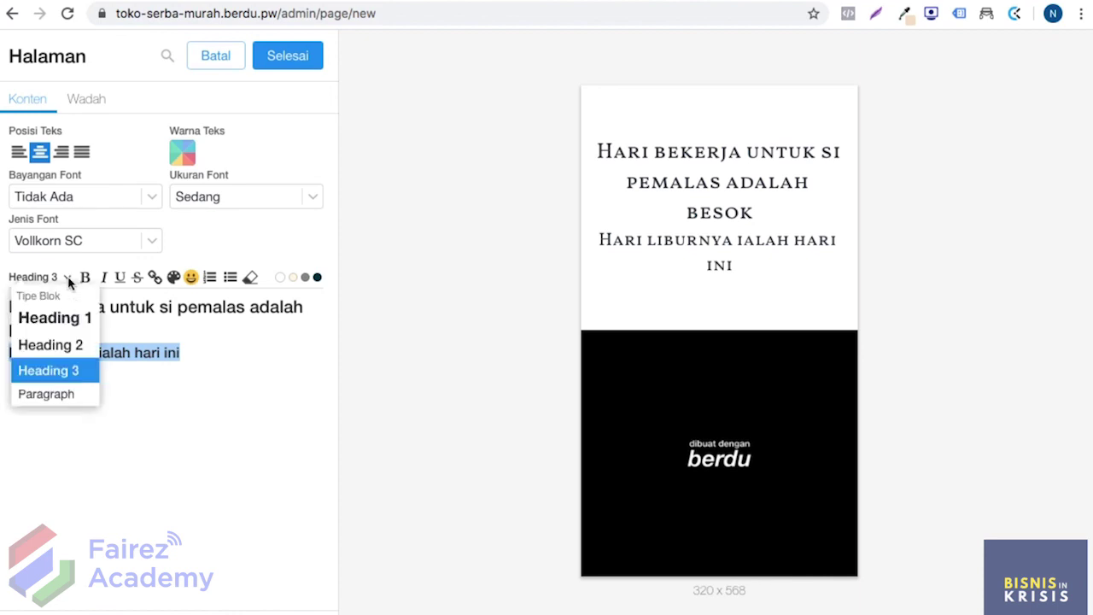
pyautogui.click(68, 394)
# Step: Make the first sentence a Heading 1
pyautogui.moveTo(82, 330); pyautogui.dragTo(9, 311)
pyautogui.click(63, 275)
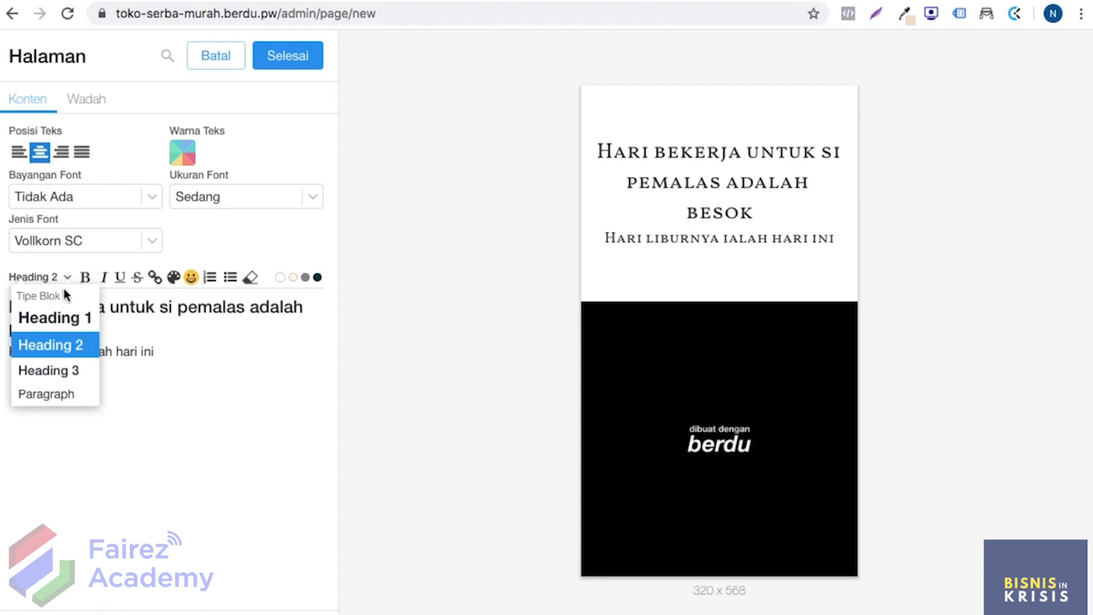
pyautogui.click(55, 317)
# Step: Make the second line bold through Tebal Font
pyautogui.moveTo(164, 342); pyautogui.dragTo(9, 357)
pyautogui.click(158, 362)
pyautogui.click(84, 277)
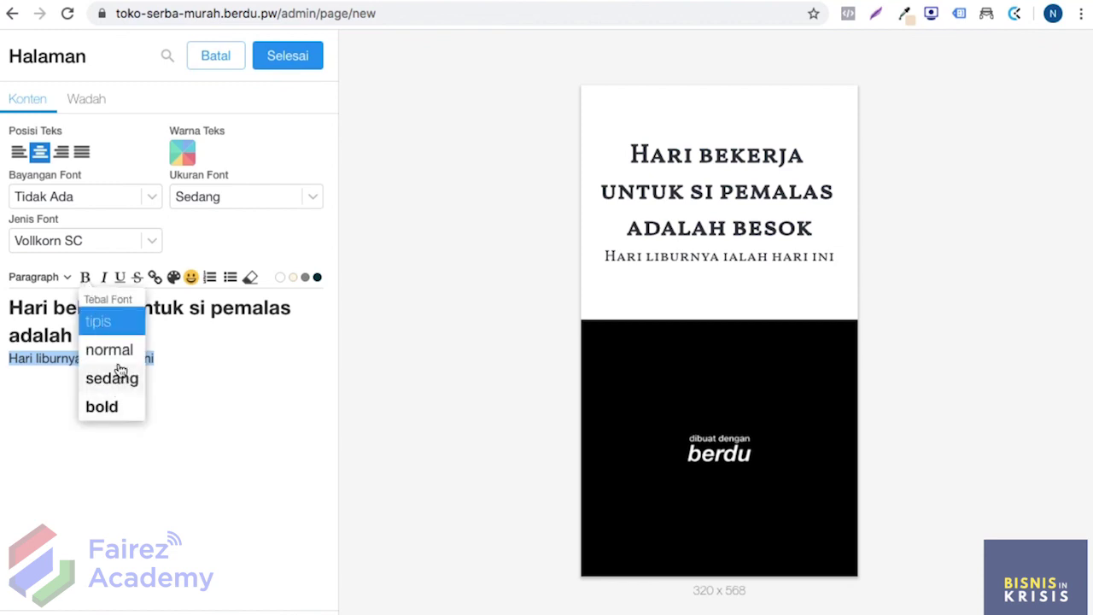
pyautogui.click(125, 404)
pyautogui.click(197, 326)
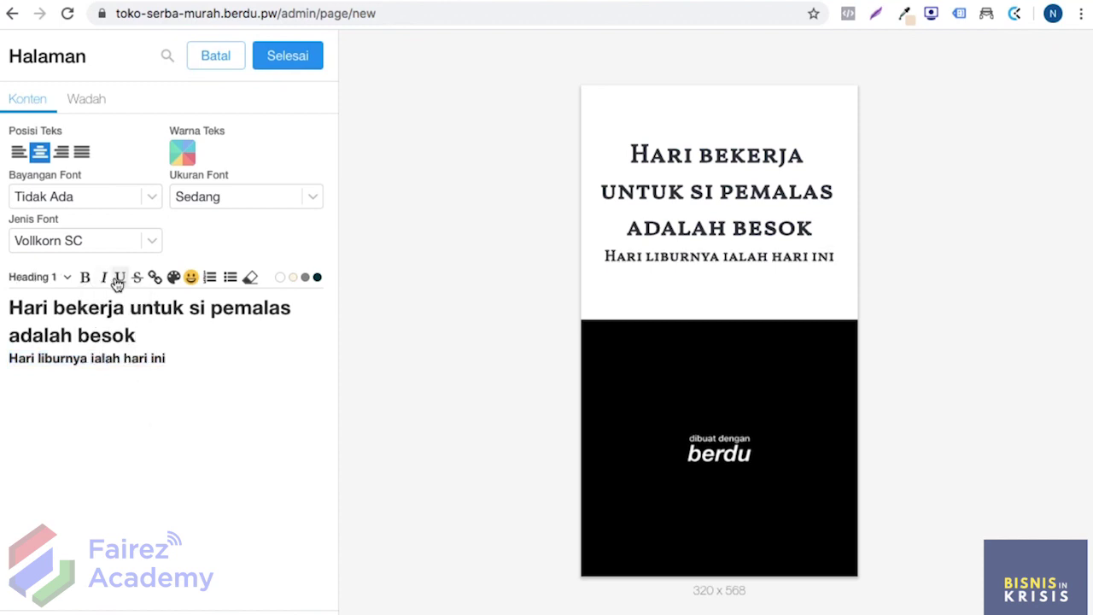
# Step: Try strikethrough and a link on the first sentence, leaving it unchanged
pyautogui.moveTo(152, 335); pyautogui.dragTo(12, 310)
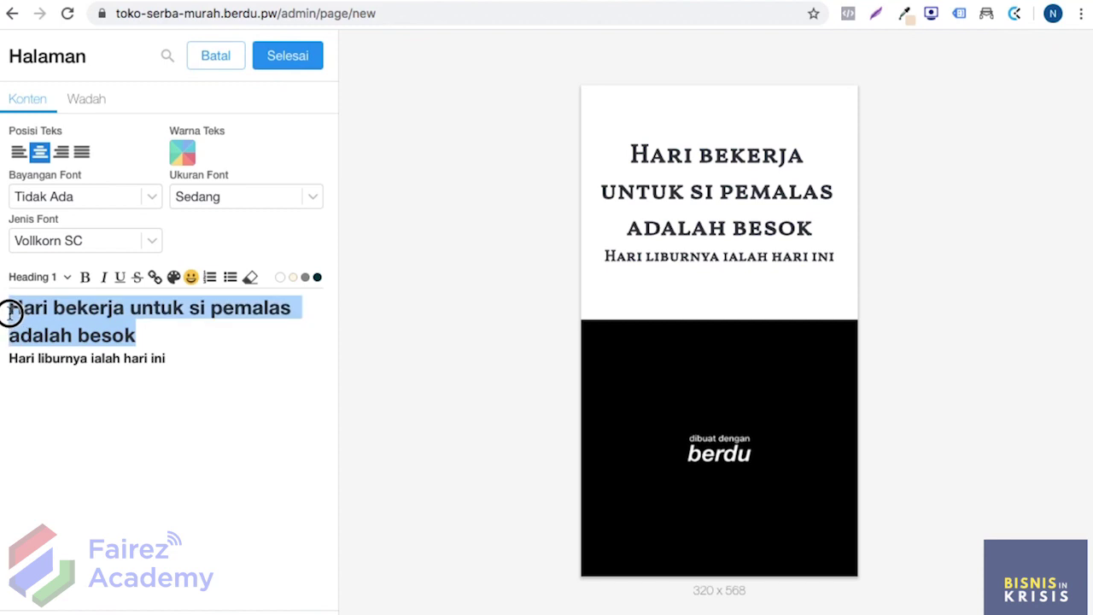
pyautogui.click(154, 277)
pyautogui.click(137, 279)
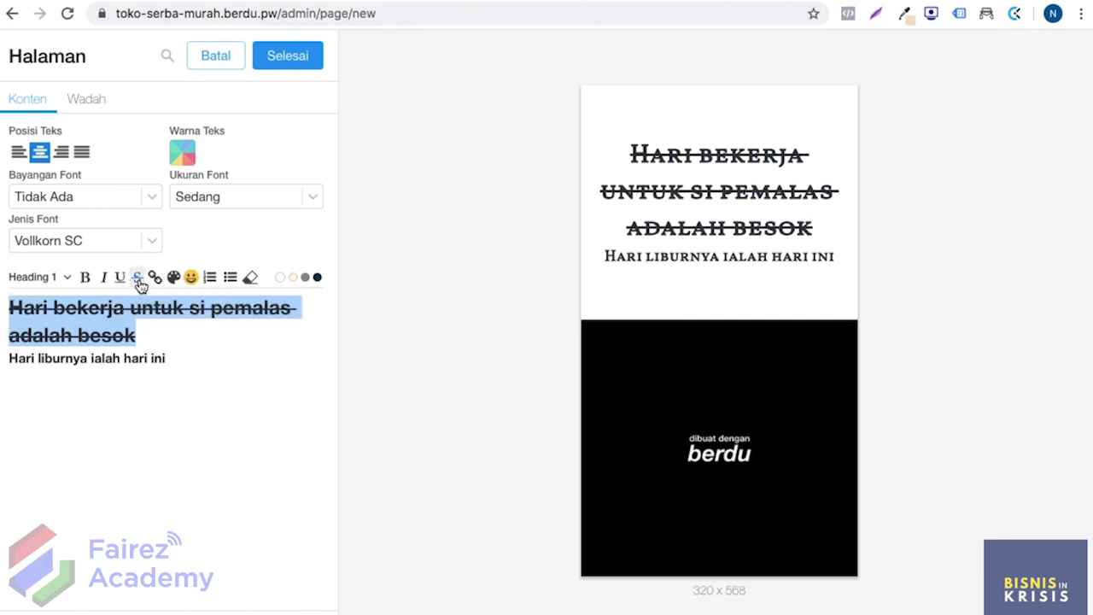
pyautogui.click(137, 278)
pyautogui.click(155, 277)
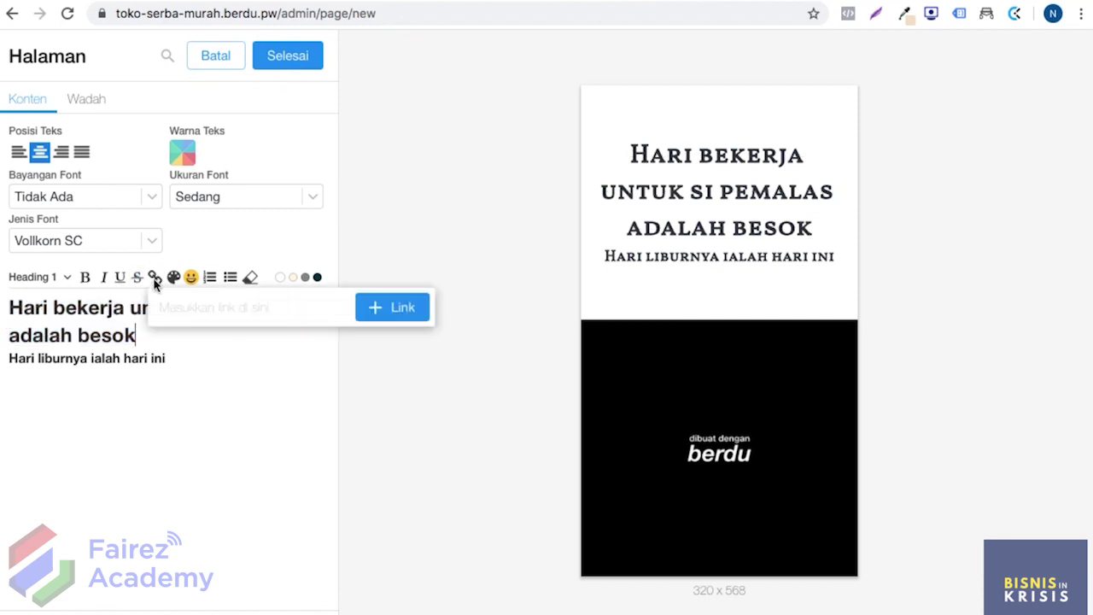
pyautogui.click(149, 345)
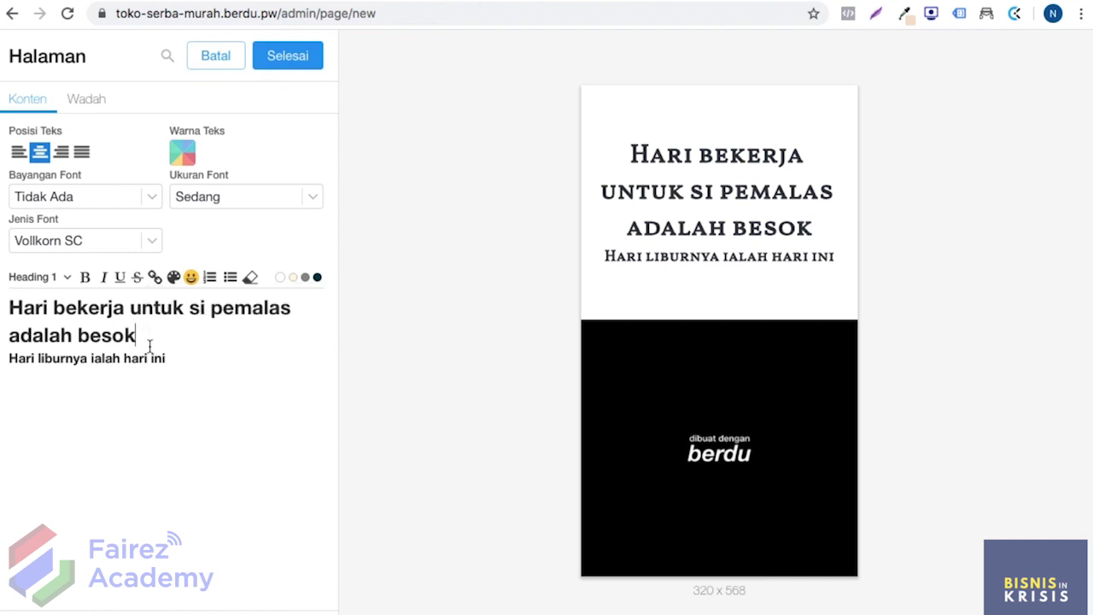
pyautogui.click(155, 276)
pyautogui.click(159, 329)
pyautogui.click(174, 277)
pyautogui.click(149, 340)
# Step: Colour the first sentence pink, then turn it back to black
pyautogui.moveTo(149, 340); pyautogui.dragTo(15, 310)
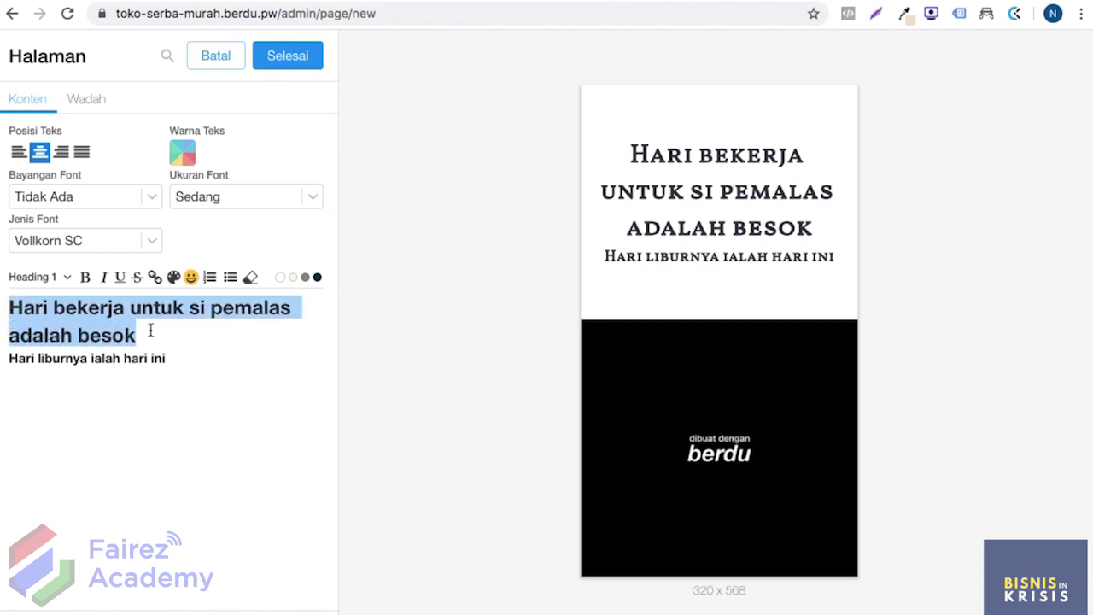
pyautogui.click(174, 278)
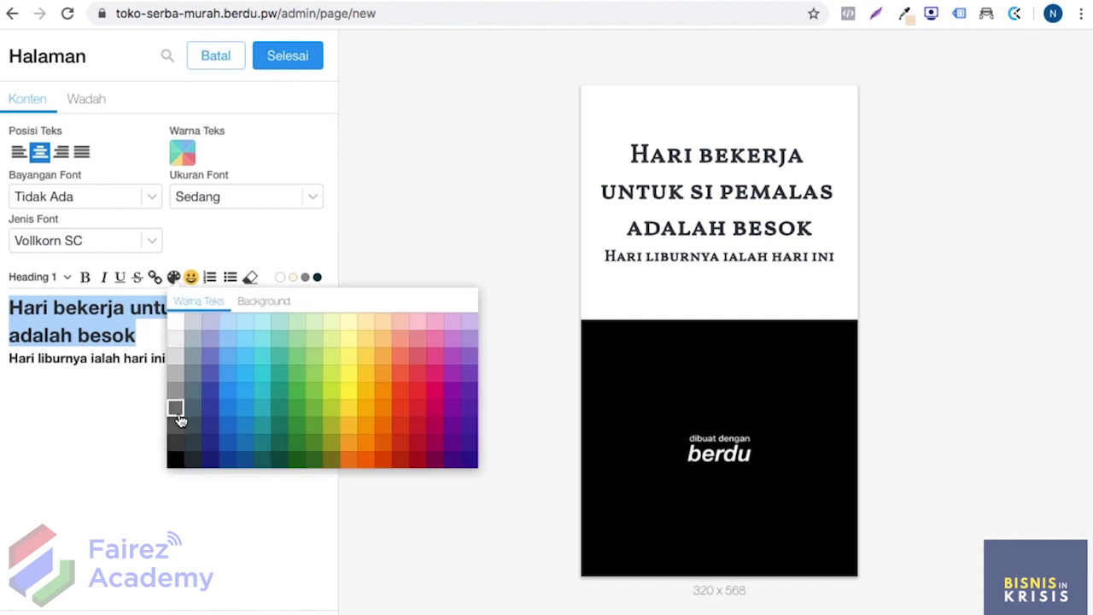
pyautogui.click(434, 393)
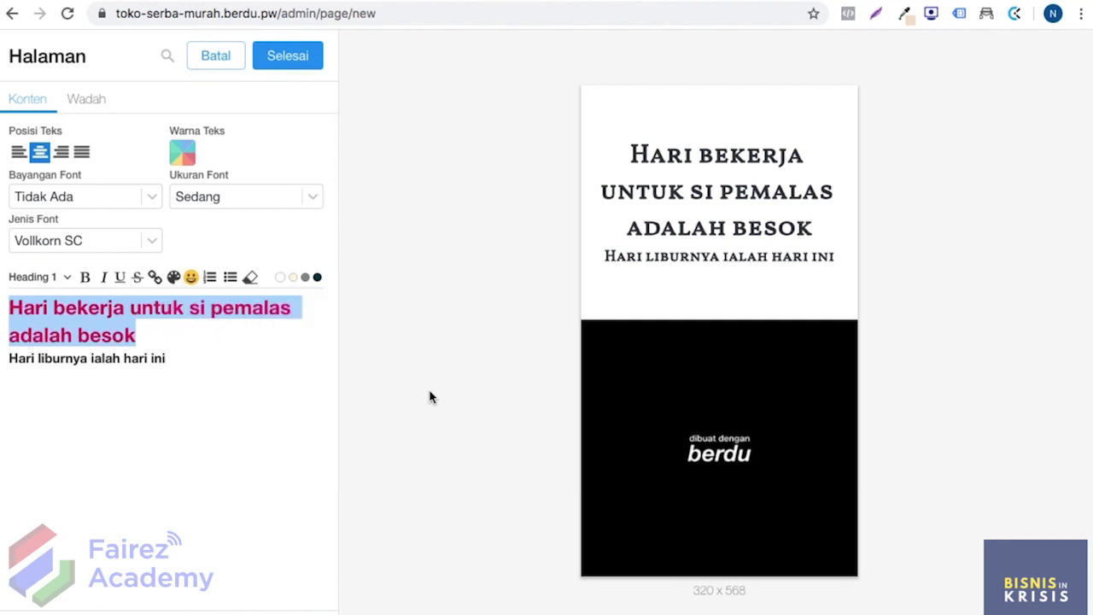
pyautogui.click(154, 339)
pyautogui.moveTo(154, 339); pyautogui.dragTo(12, 308)
pyautogui.click(174, 279)
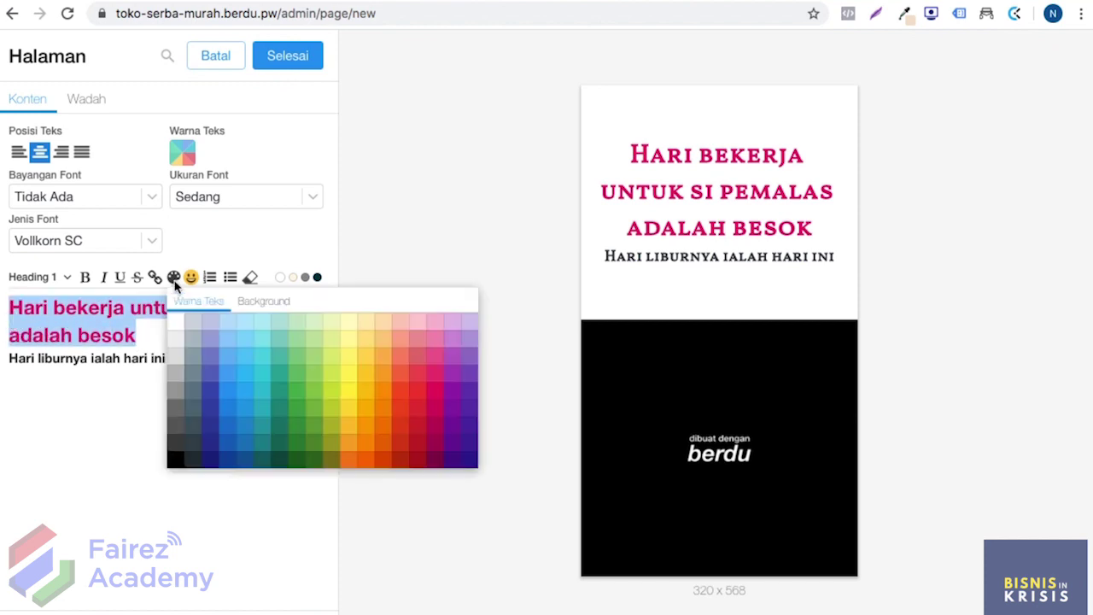
pyautogui.click(177, 459)
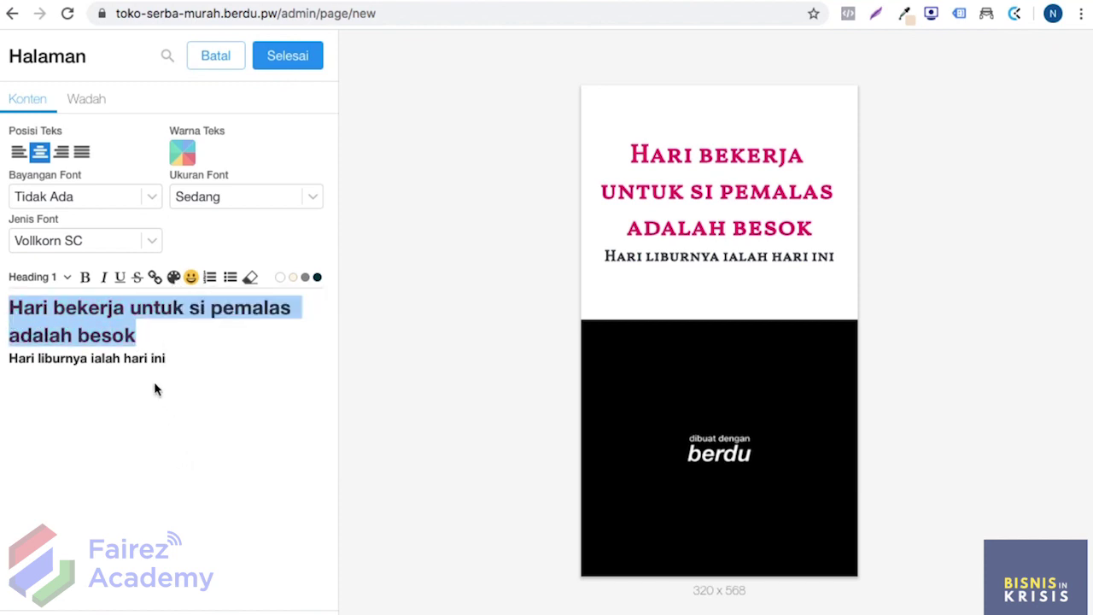
pyautogui.click(145, 329)
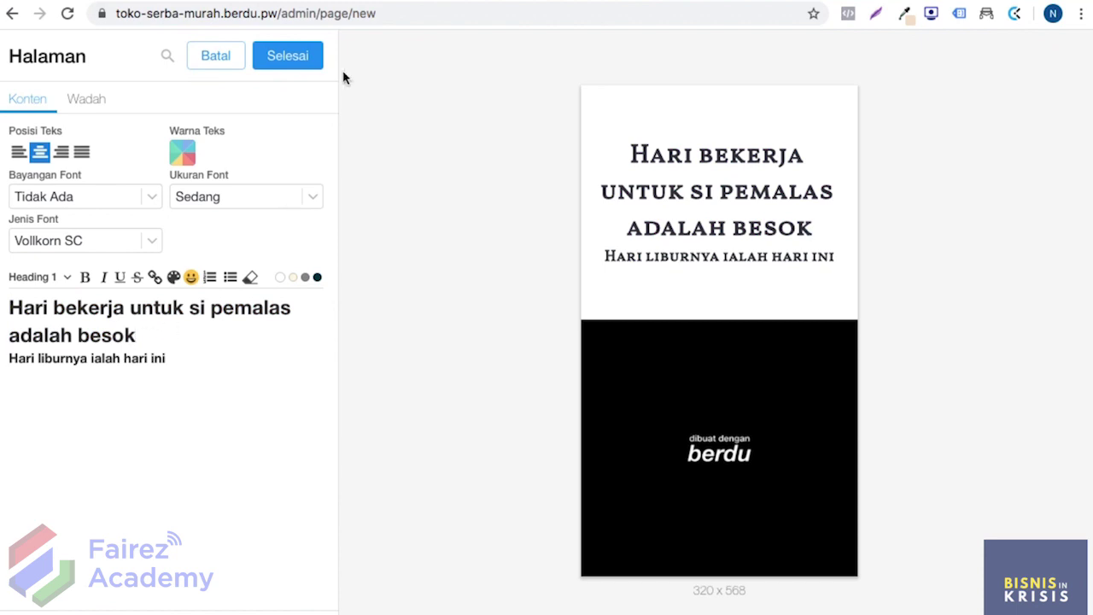
# Step: Apply and remove numbered and bullet list formatting, then open the Warna Teks colour settings
pyautogui.click(191, 277)
pyautogui.click(210, 279)
pyautogui.click(232, 280)
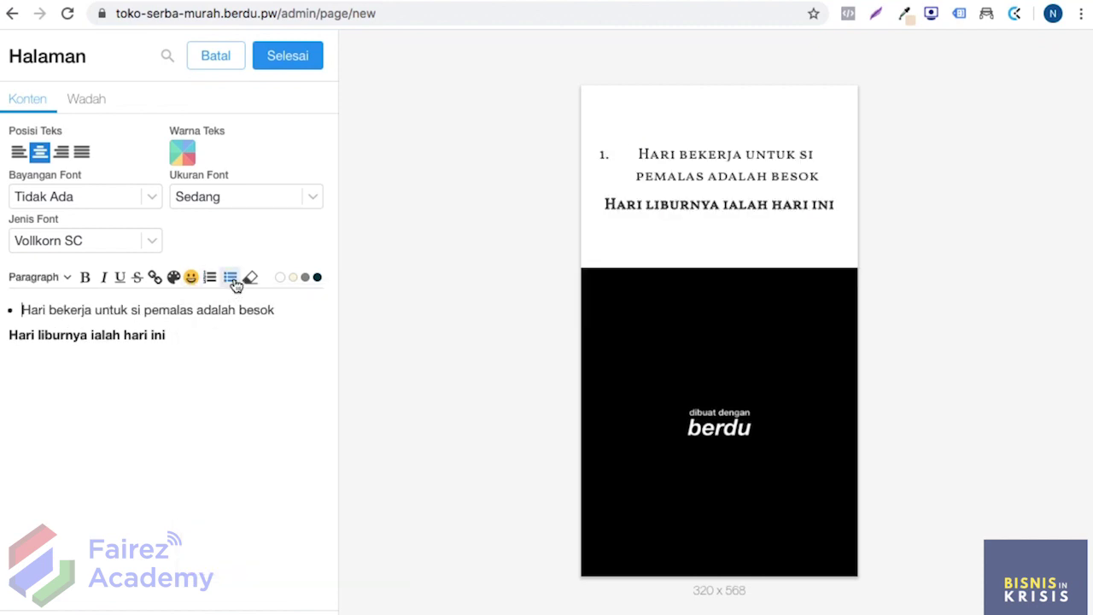
pyautogui.press('BackSpace')
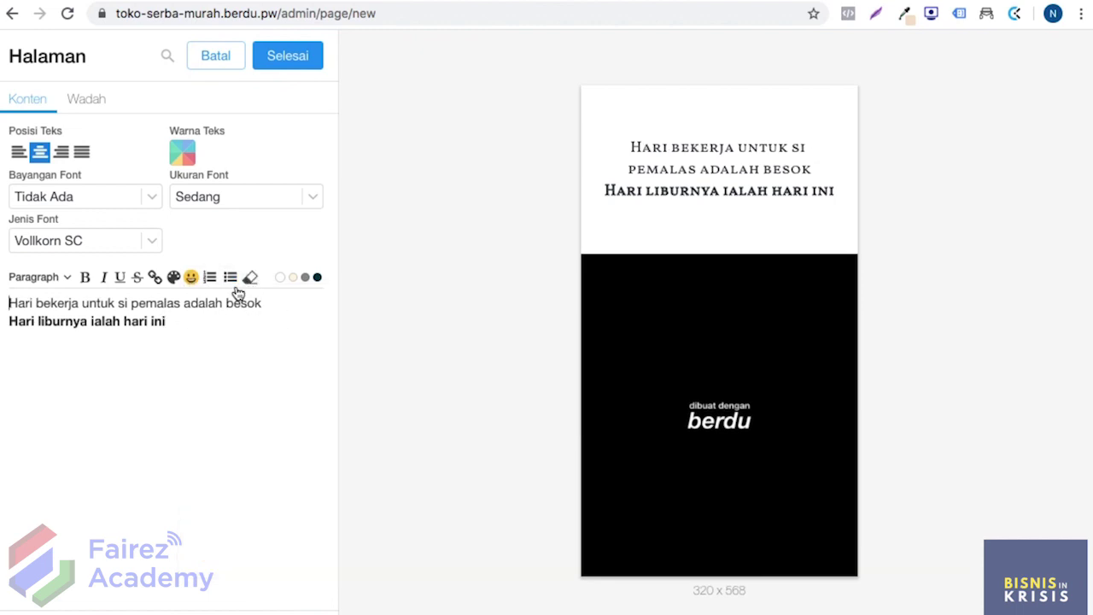
pyautogui.click(173, 280)
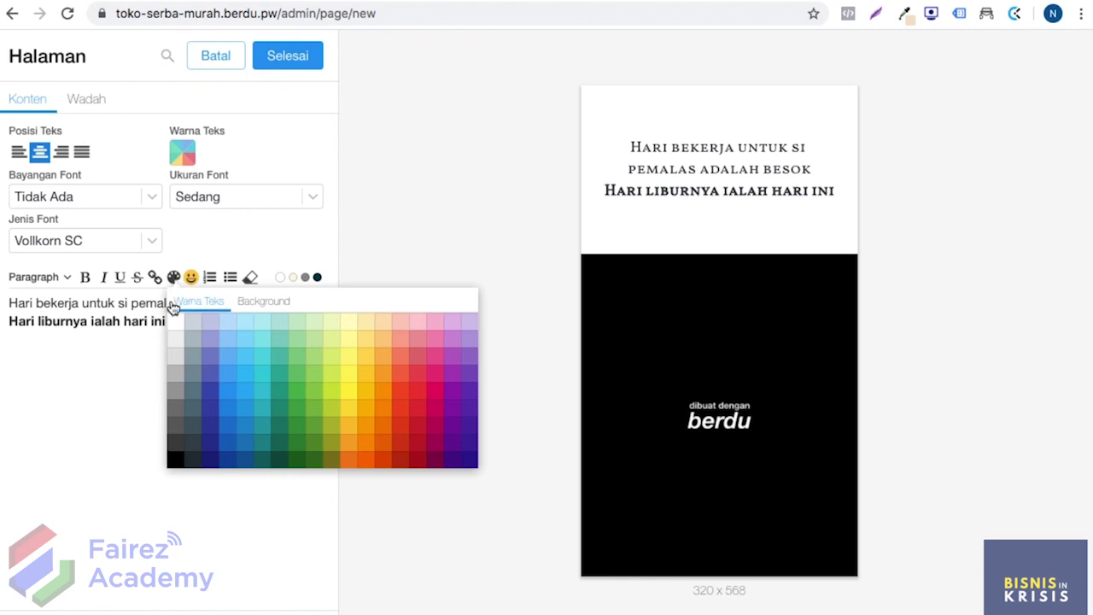
pyautogui.click(187, 152)
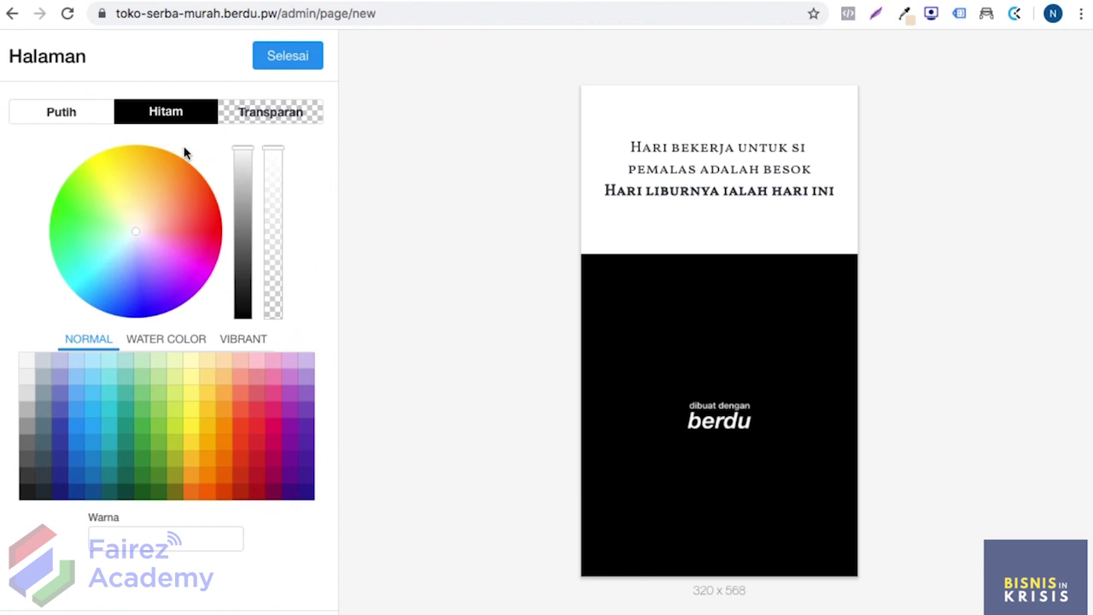
# Step: Close the text colour settings and show the section's Wadah background and padding options
pyautogui.click(281, 60)
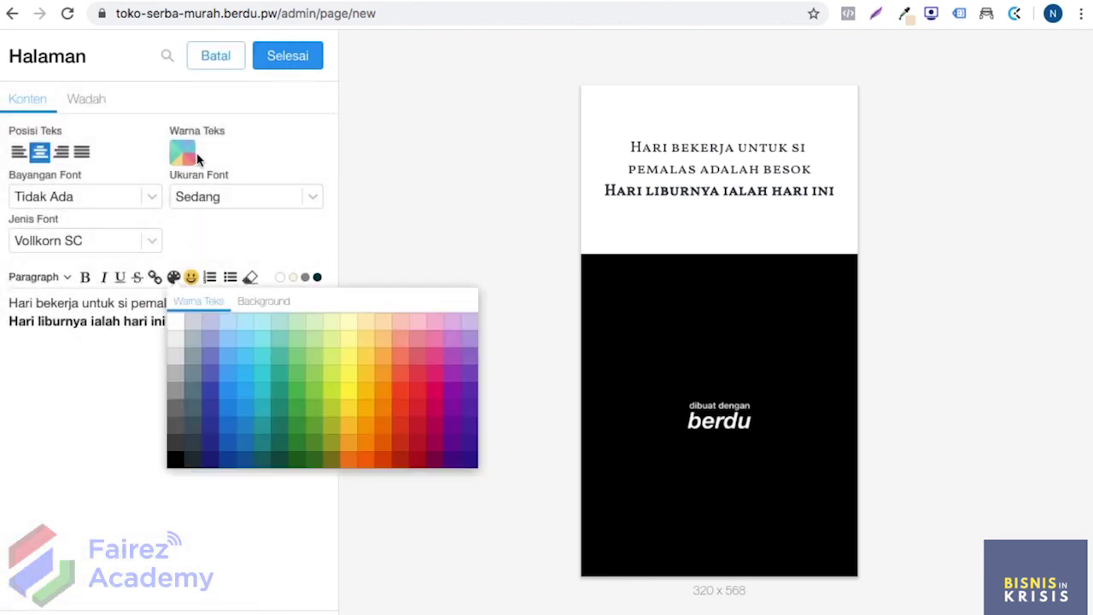
pyautogui.click(92, 102)
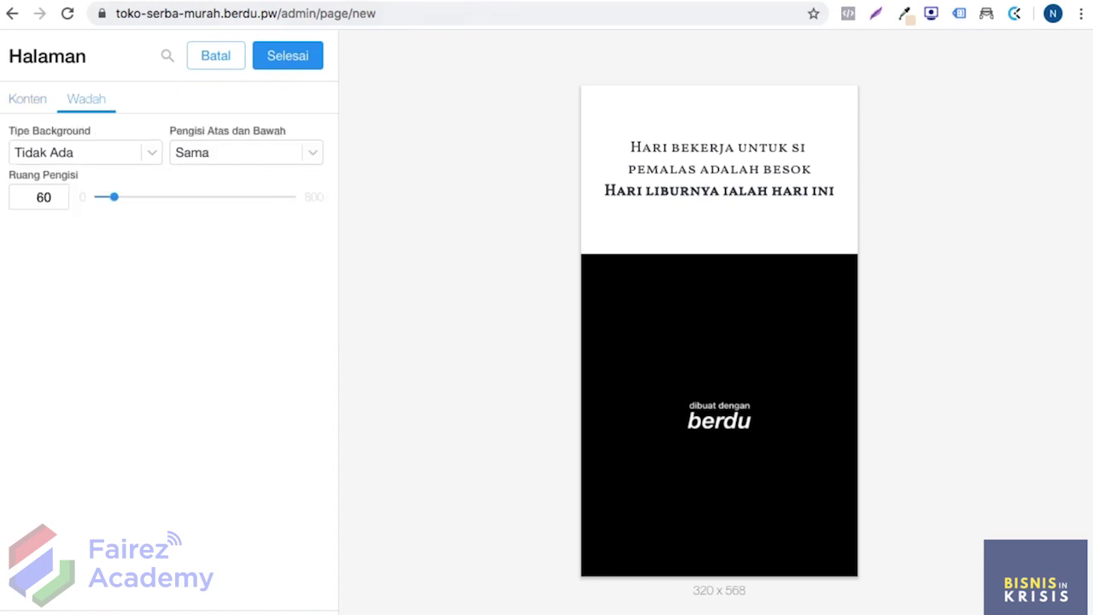
# Step: Set the background type to Warna and paste light turquoise #C8F4F9 from Canva into its hex field
pyautogui.click(116, 153)
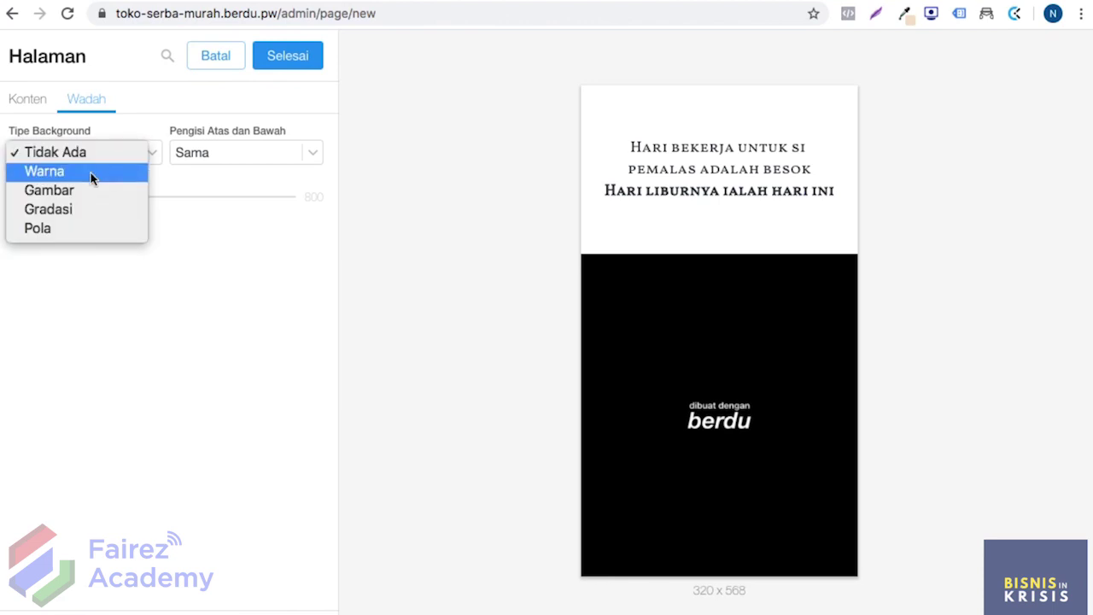
pyautogui.click(90, 173)
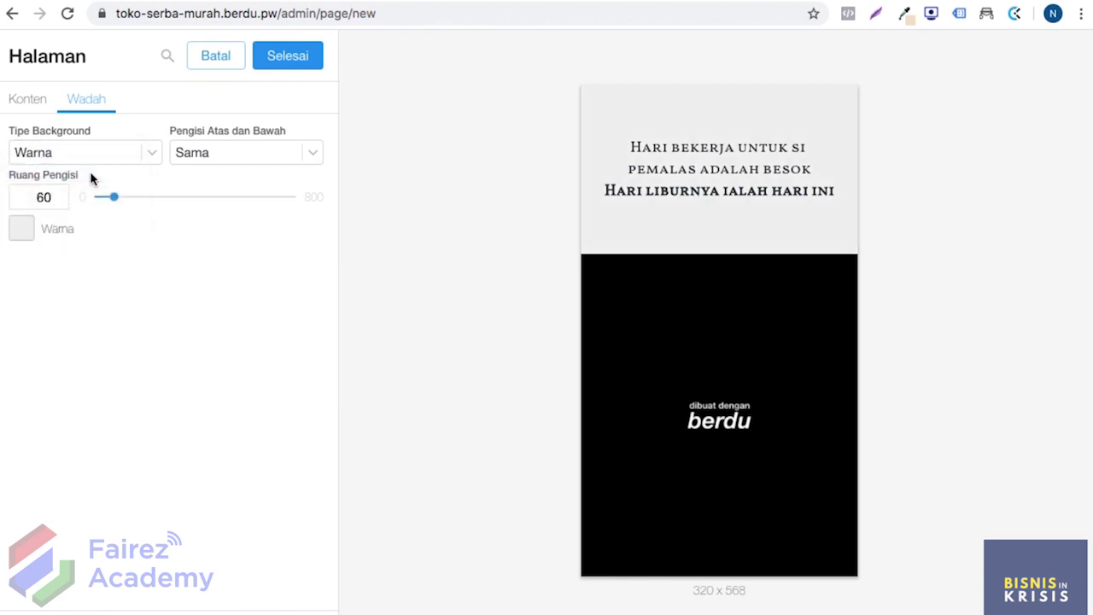
pyautogui.click(24, 233)
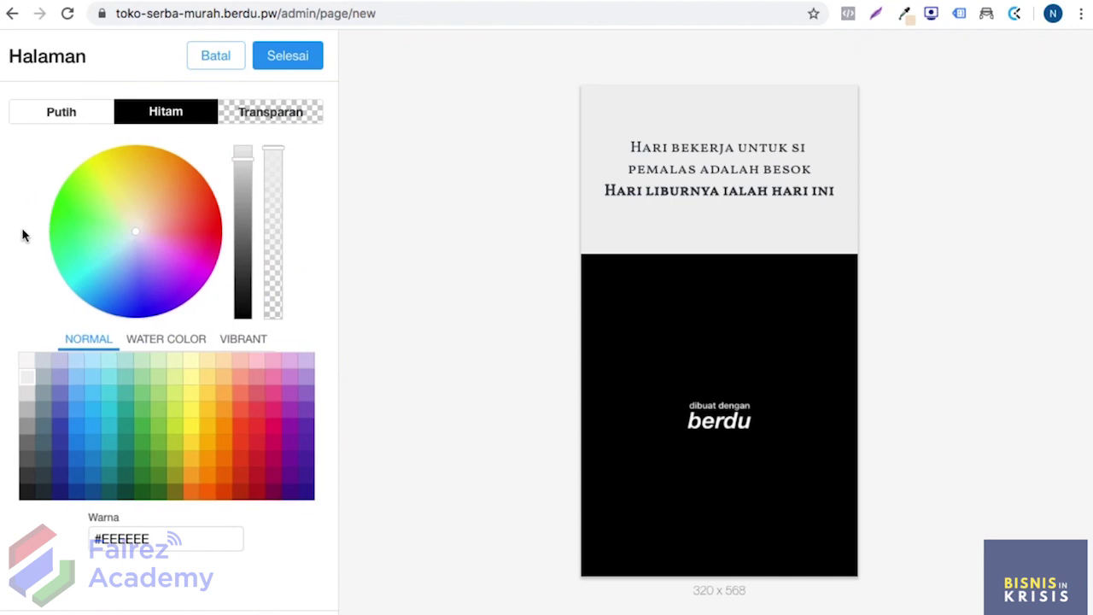
pyautogui.click(483, 2)
pyautogui.tripleClick(152, 538)
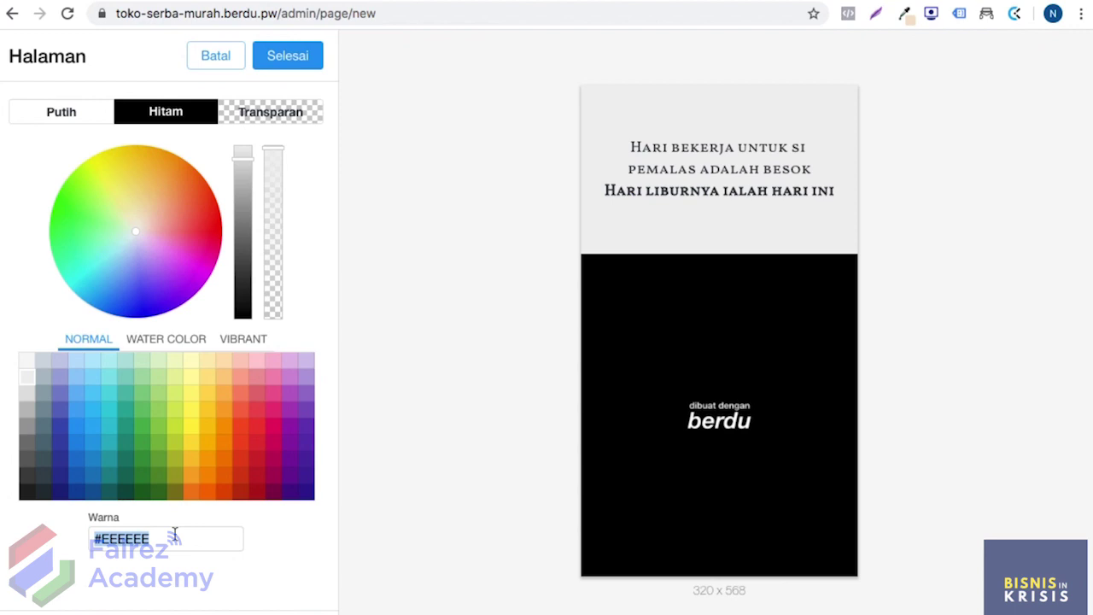
pyautogui.write('#C8F4F9')
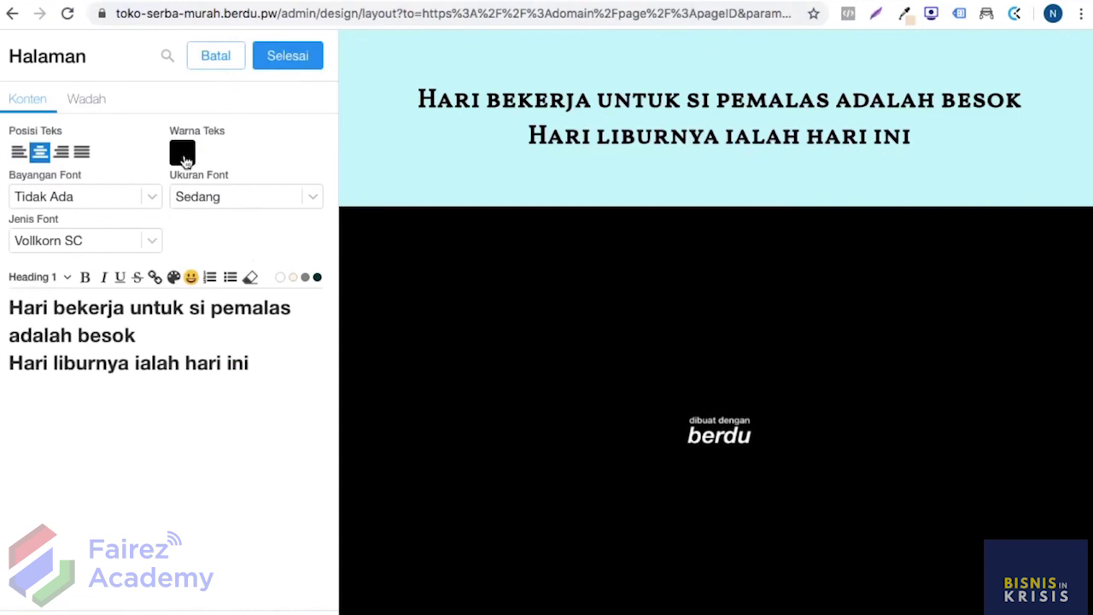
# Step: Copy Blue Green #3CACAE from the Icy Gradient palette and apply it to the quote heading
pyautogui.click(183, 155)
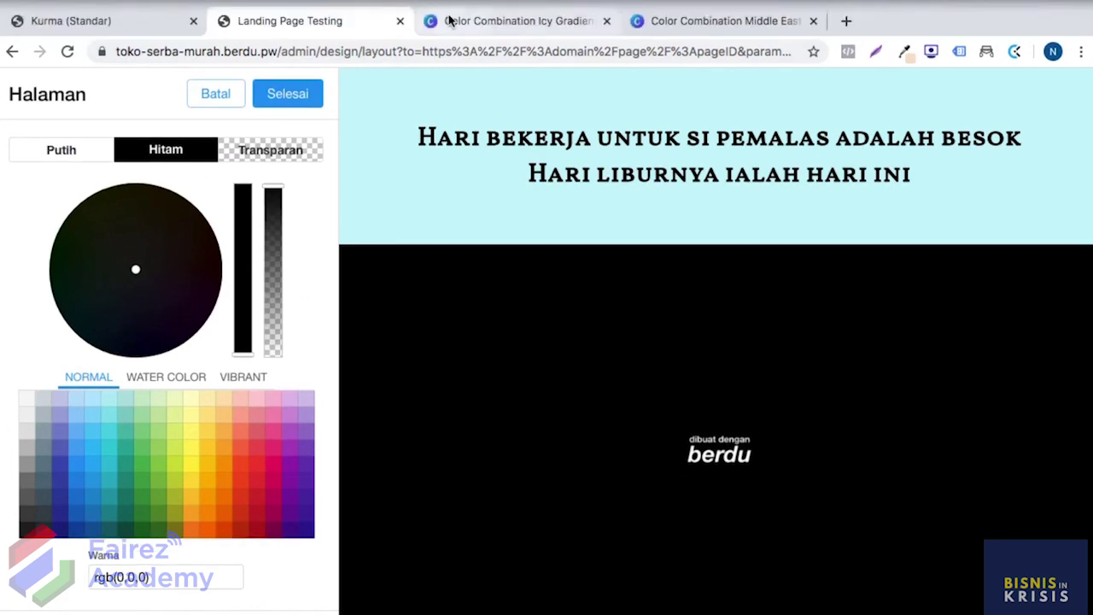
pyautogui.click(450, 20)
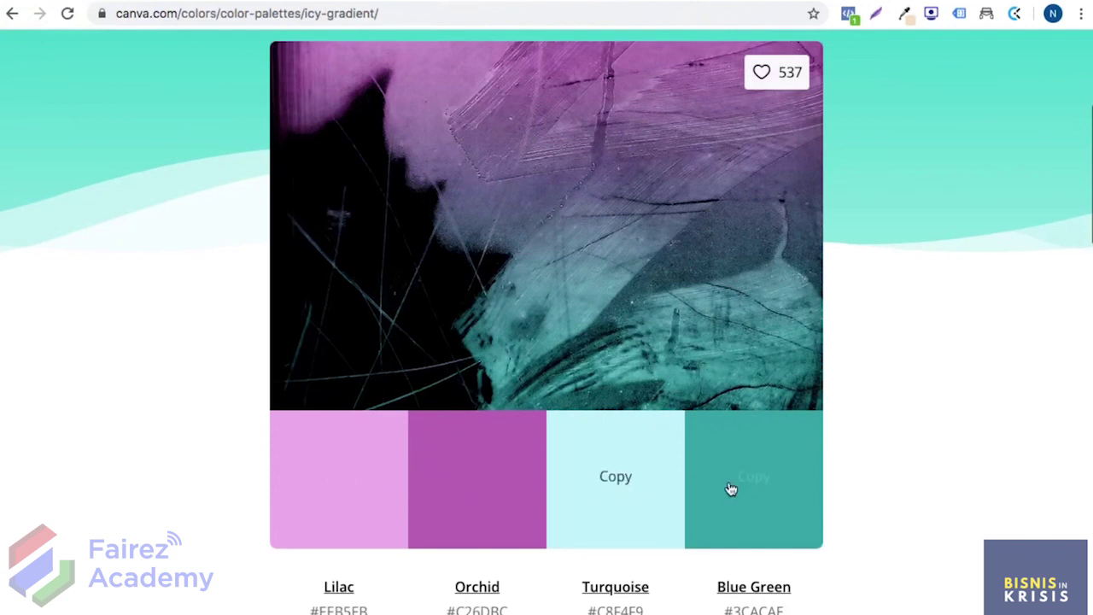
pyautogui.click(763, 483)
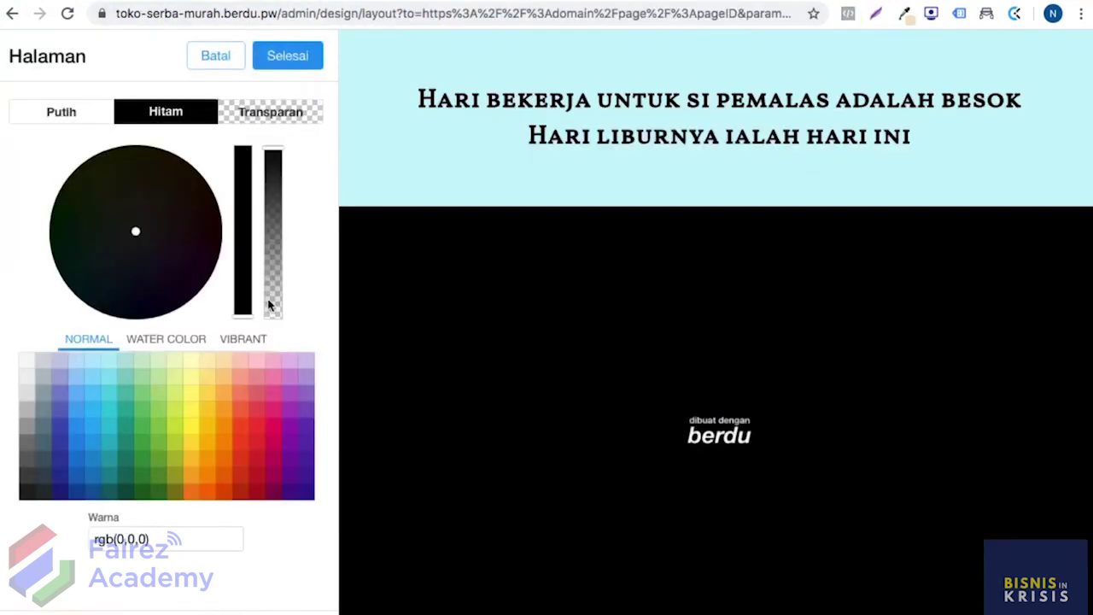
pyautogui.click(172, 541)
pyautogui.write('#3CACAE')
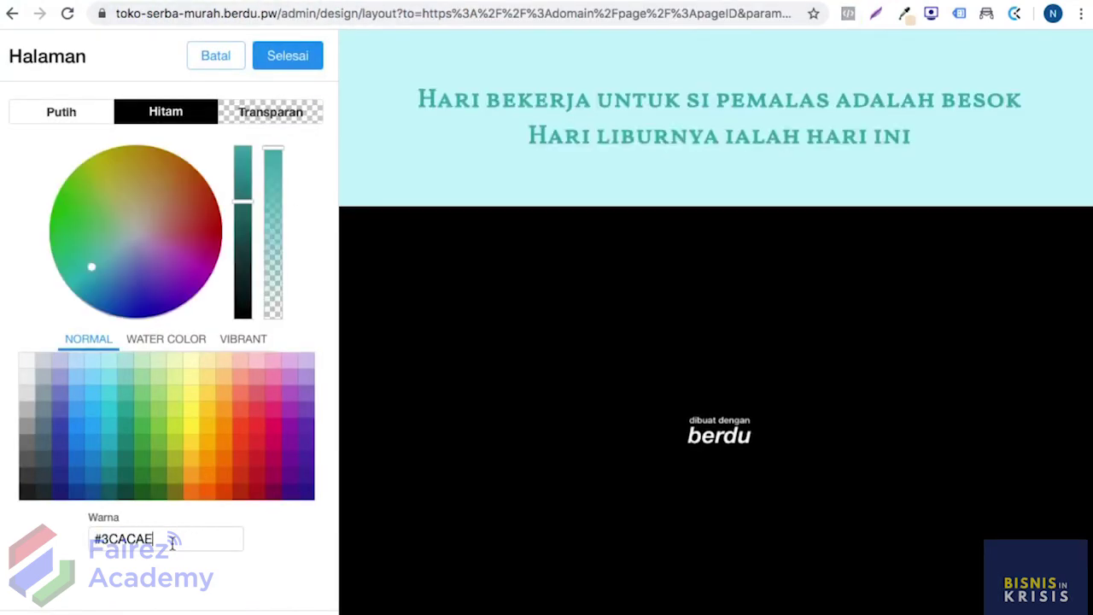
pyautogui.click(291, 56)
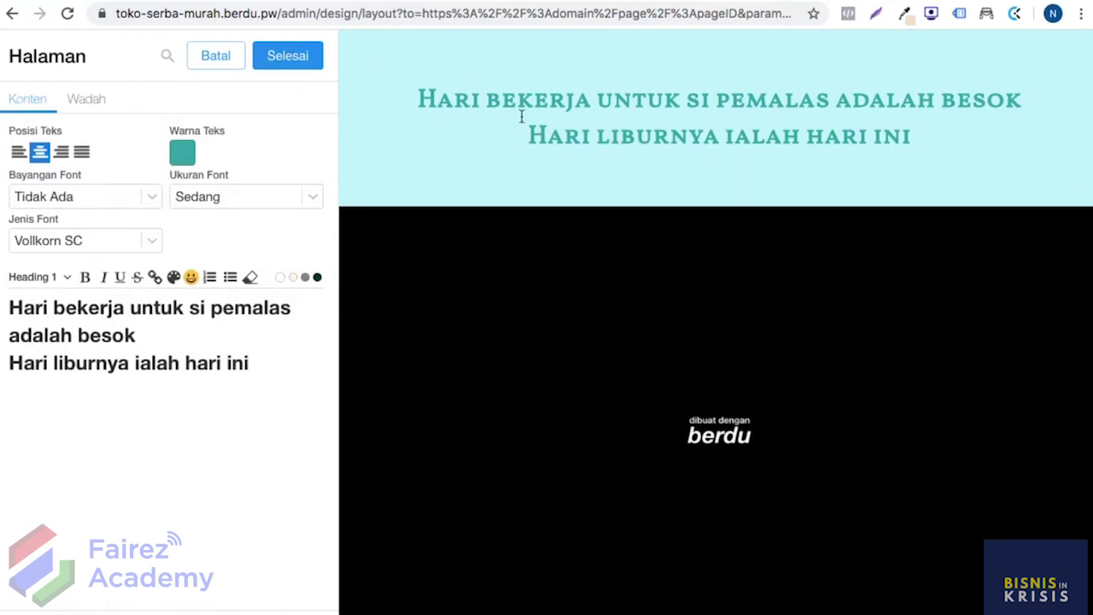
pyautogui.click(288, 55)
# Step: Darken the heading colour to dark teal rgb(29,80,83) and save the page
pyautogui.click(575, 114)
pyautogui.click(183, 155)
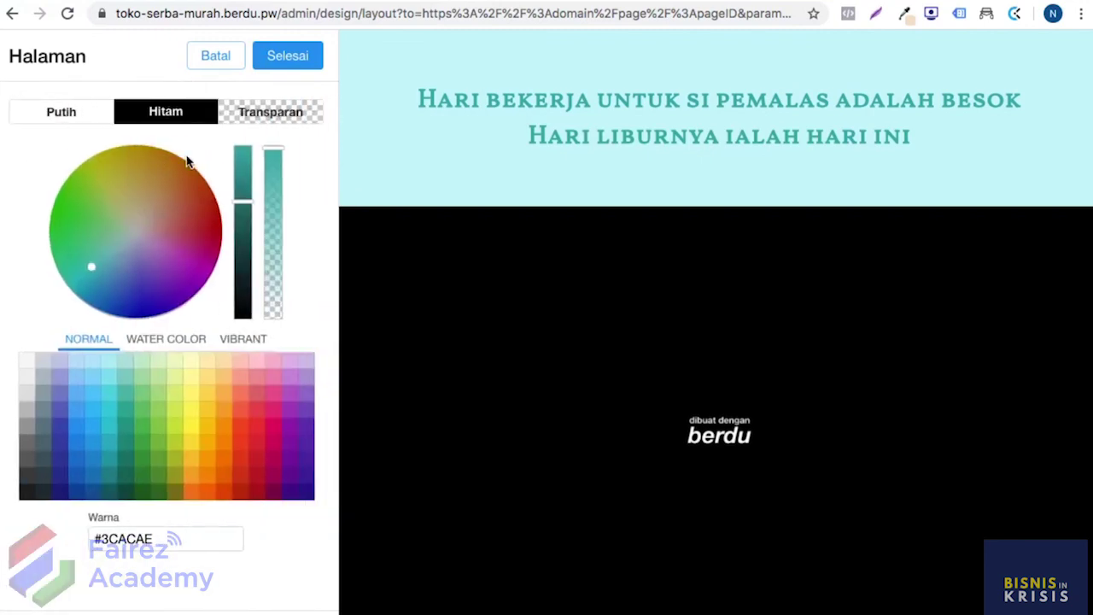
pyautogui.moveTo(243, 203); pyautogui.dragTo(245, 267)
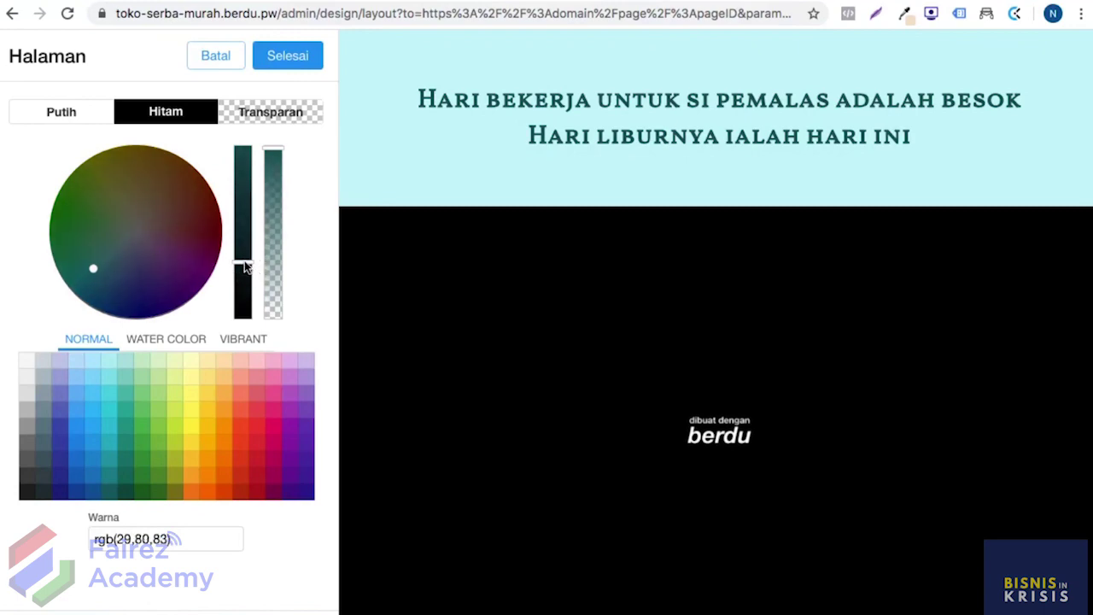
pyautogui.click(288, 68)
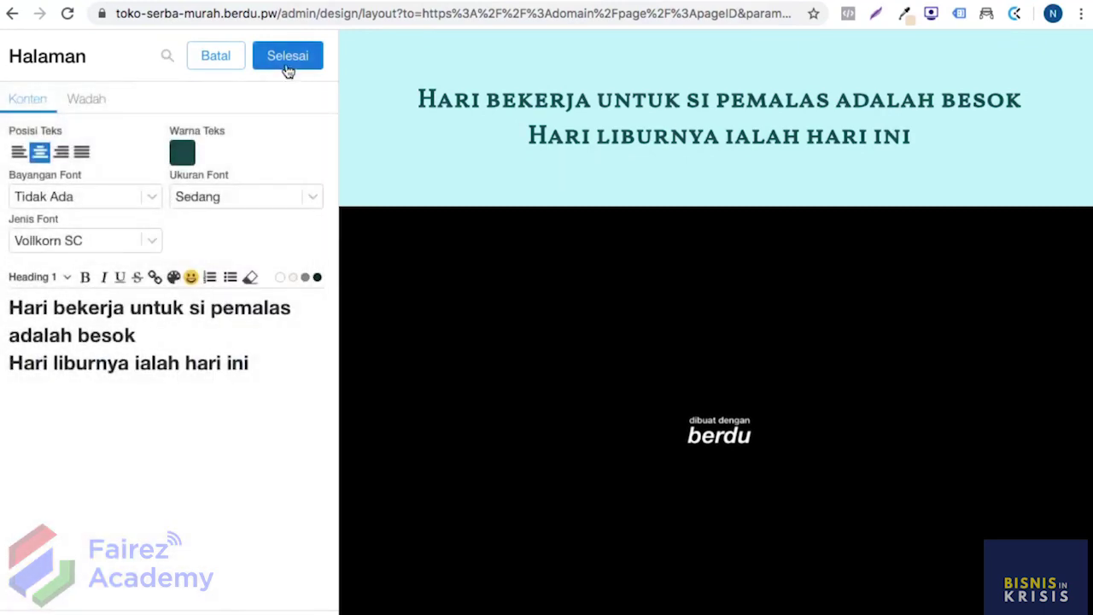
pyautogui.click(288, 68)
pyautogui.click(288, 68)
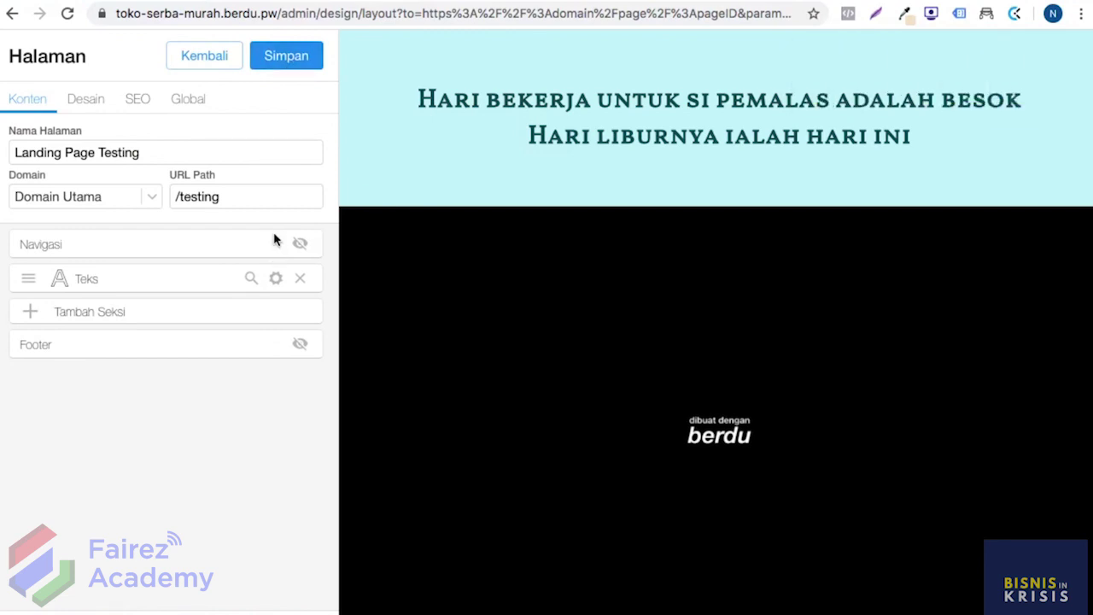
# Step: Add a Tirai Cantik wave section, found by searching 'tira'
pyautogui.click(196, 316)
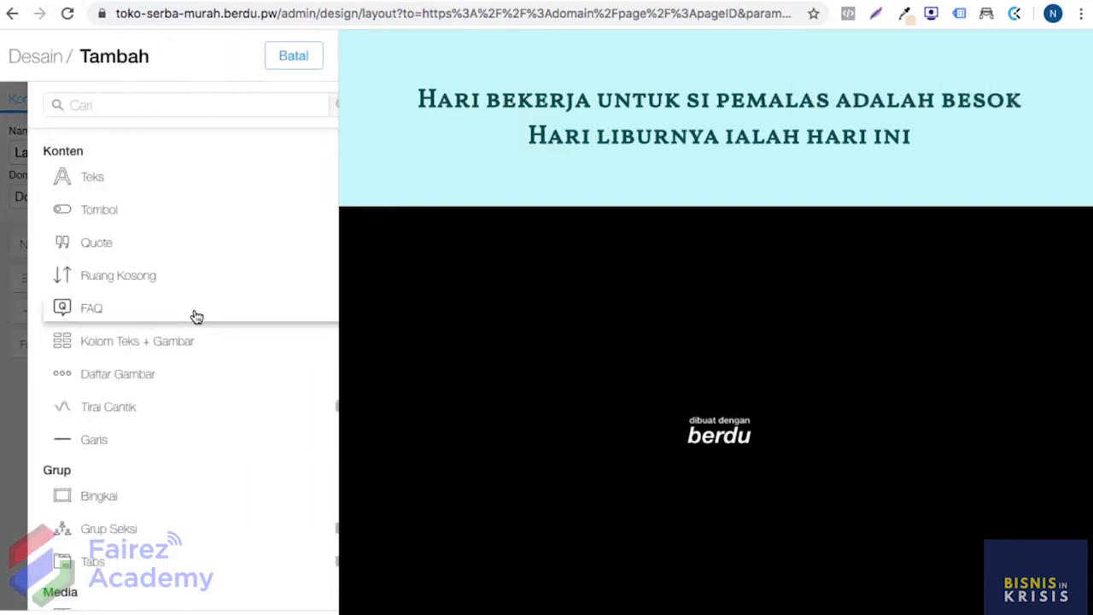
pyautogui.click(173, 106)
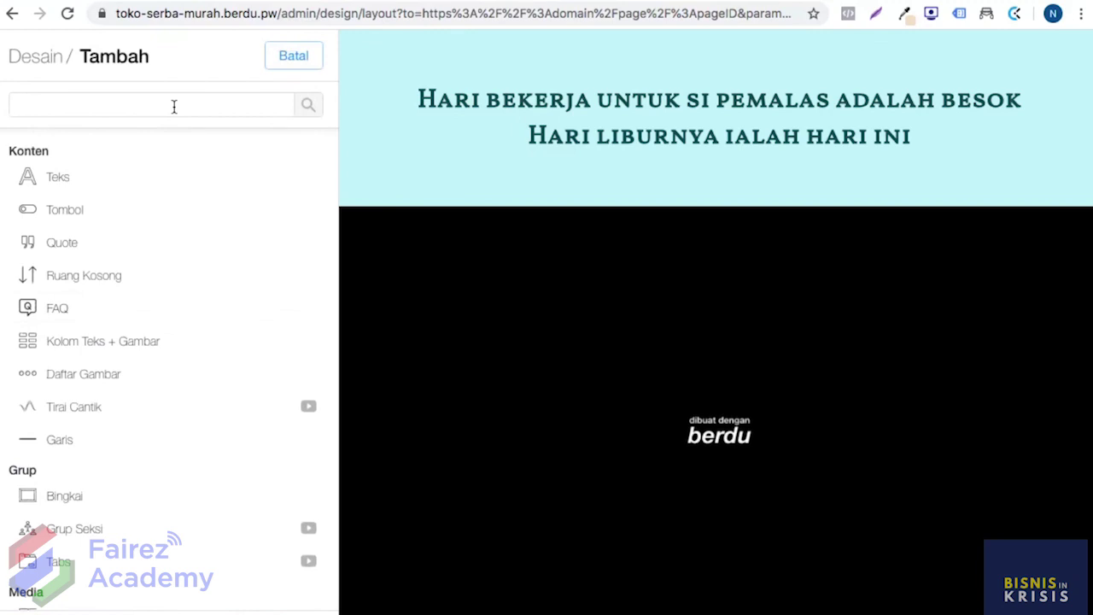
pyautogui.write('tirai')
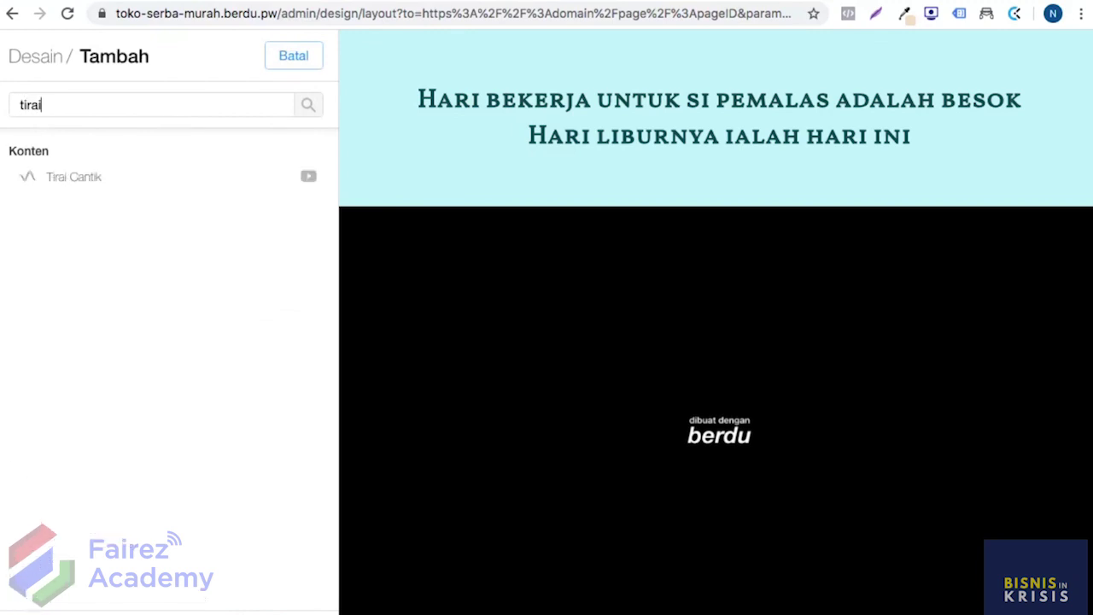
pyautogui.click(99, 177)
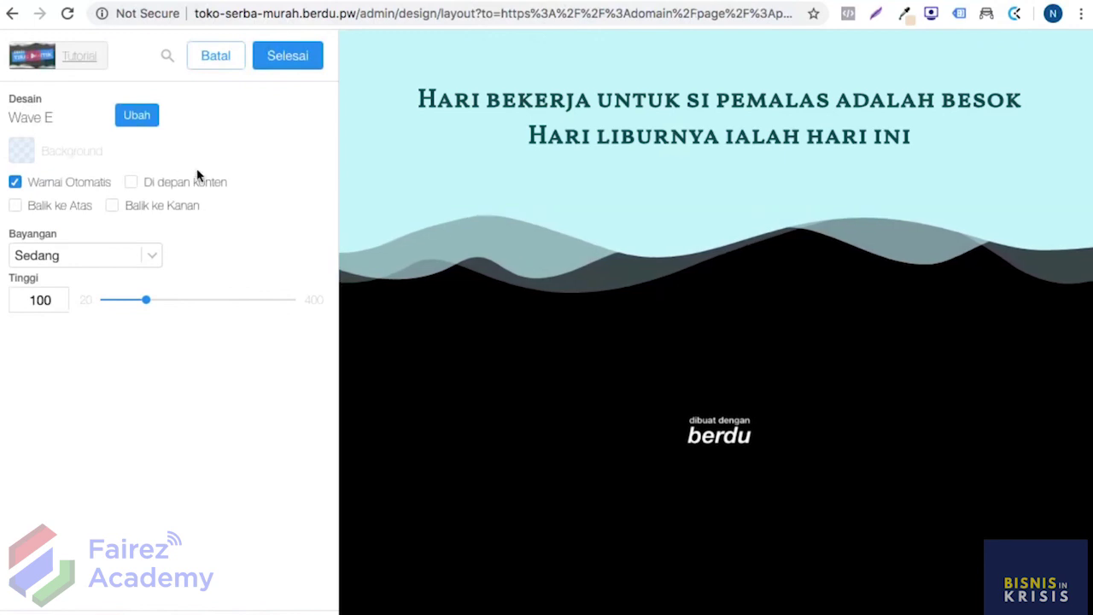
pyautogui.click(288, 56)
# Step: Move the wave section above the quote text and keep its Wave E shape
pyautogui.moveTo(29, 318); pyautogui.dragTo(30, 283)
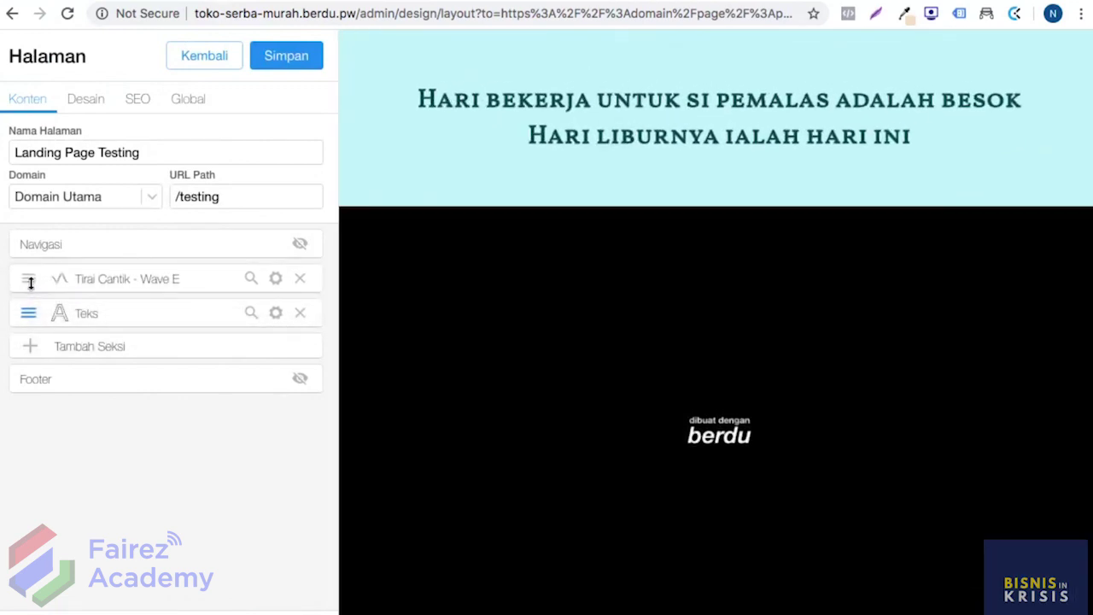
pyautogui.click(274, 279)
pyautogui.click(137, 112)
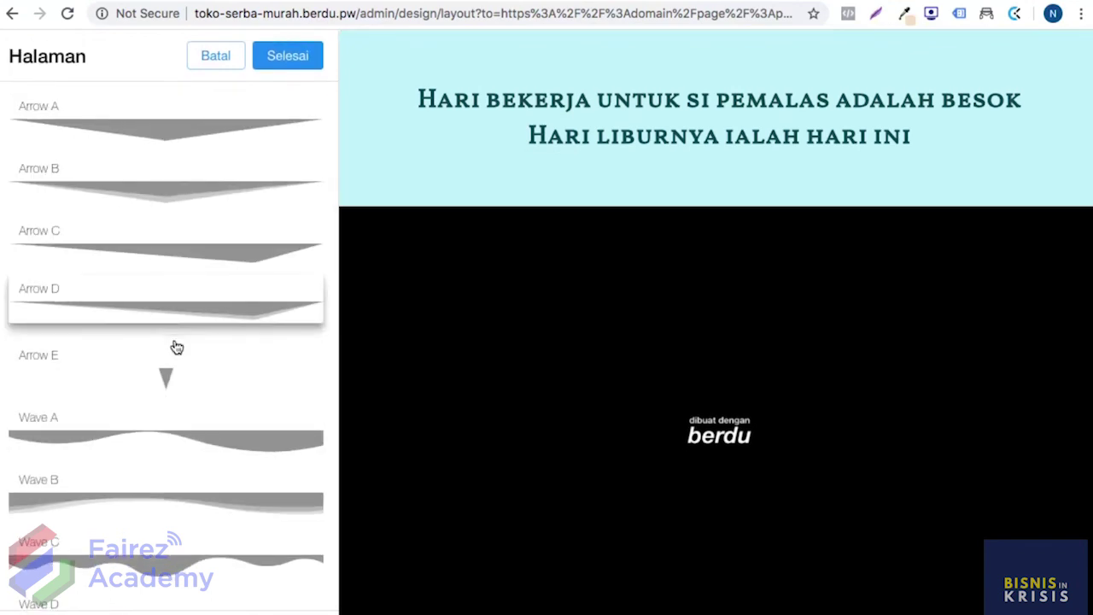
pyautogui.scroll(-6, 176, 347)
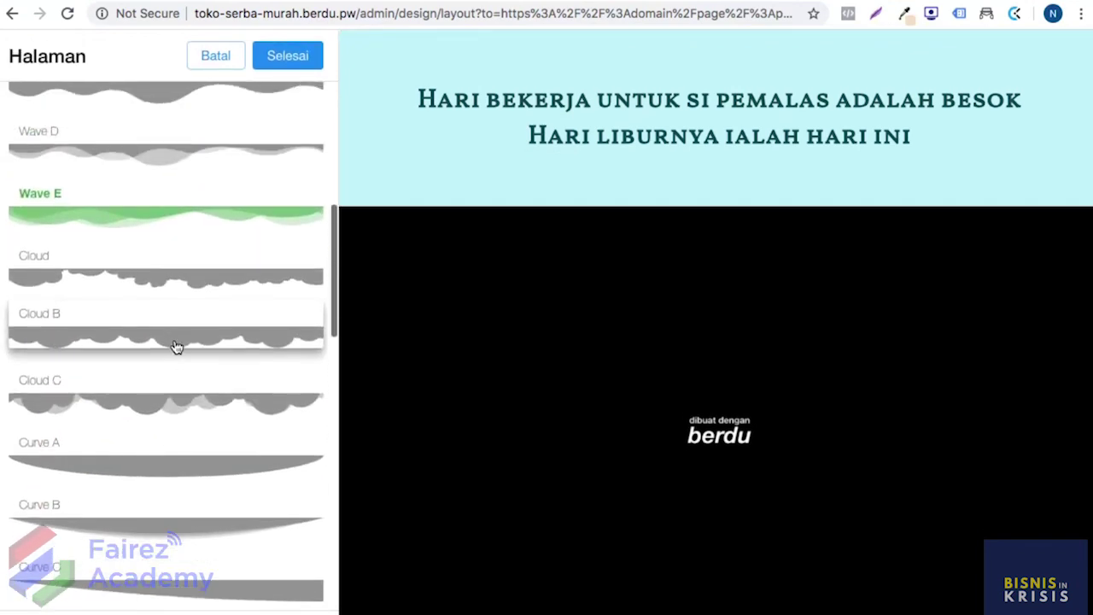
pyautogui.scroll(2, 175, 346)
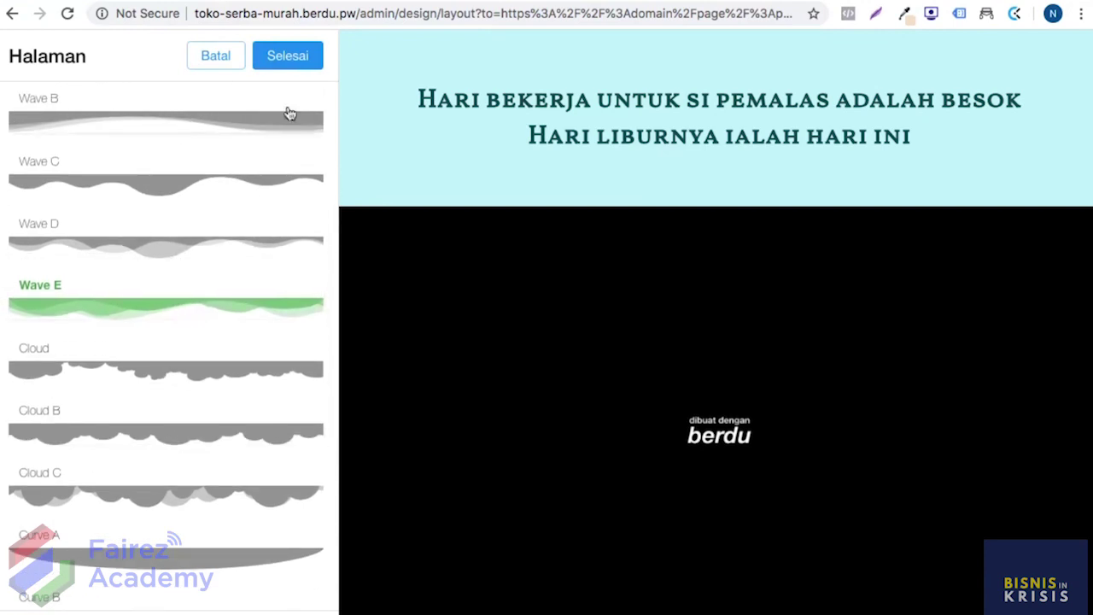
pyautogui.click(286, 56)
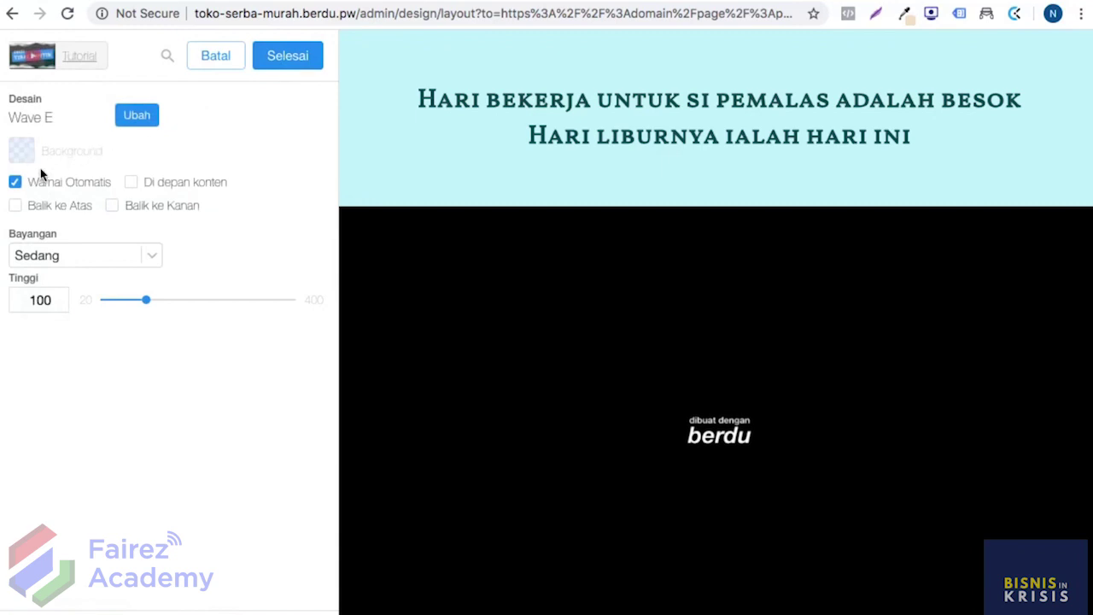
pyautogui.click(15, 184)
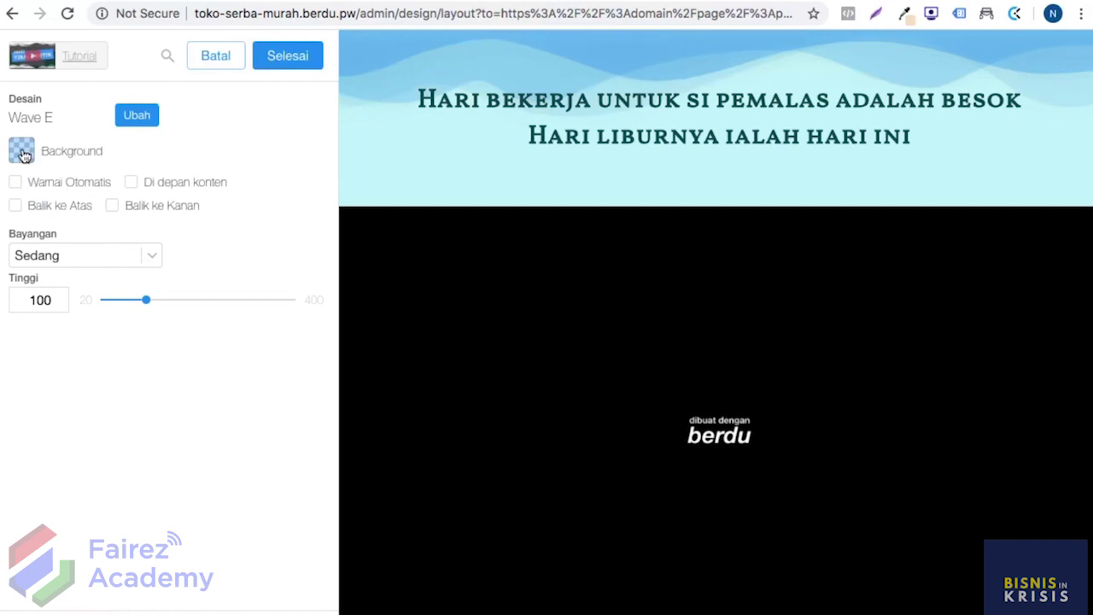
pyautogui.click(22, 151)
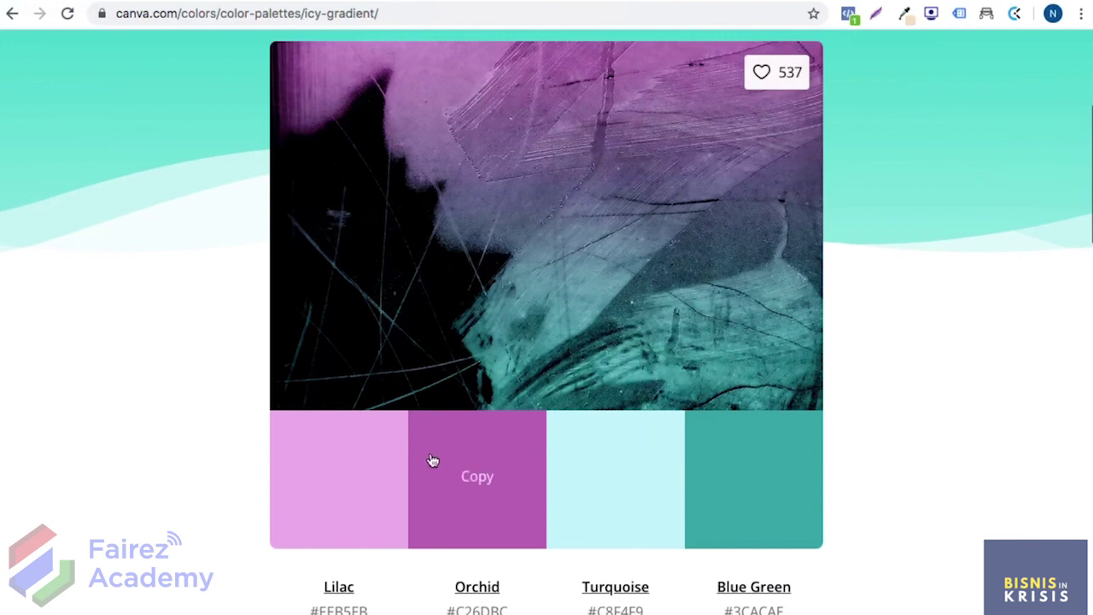
pyautogui.click(771, 476)
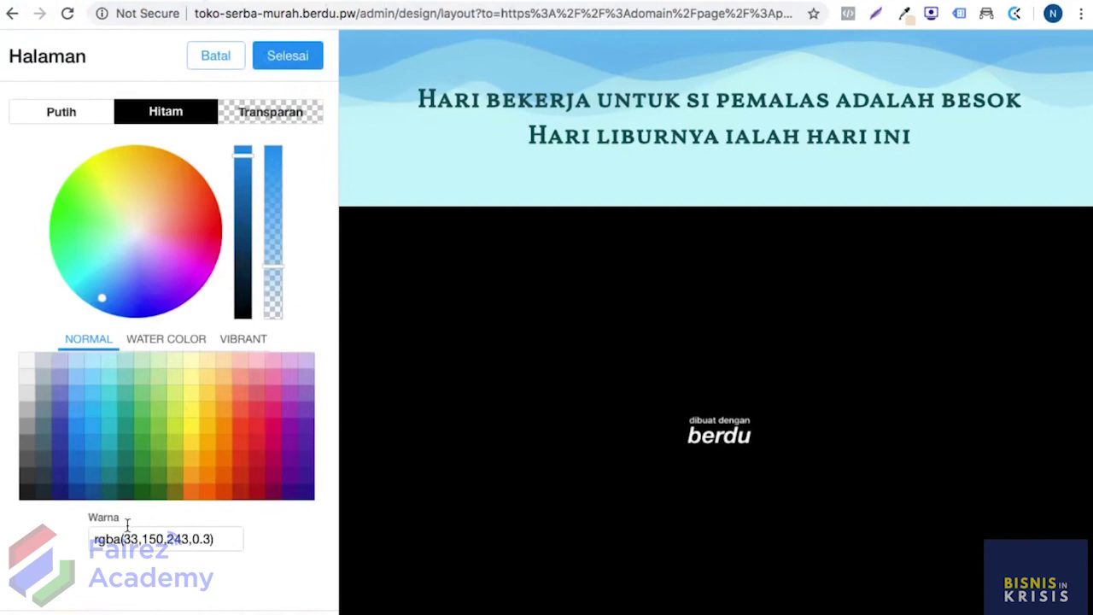
pyautogui.press('super+a')
pyautogui.write('#3CACAE')
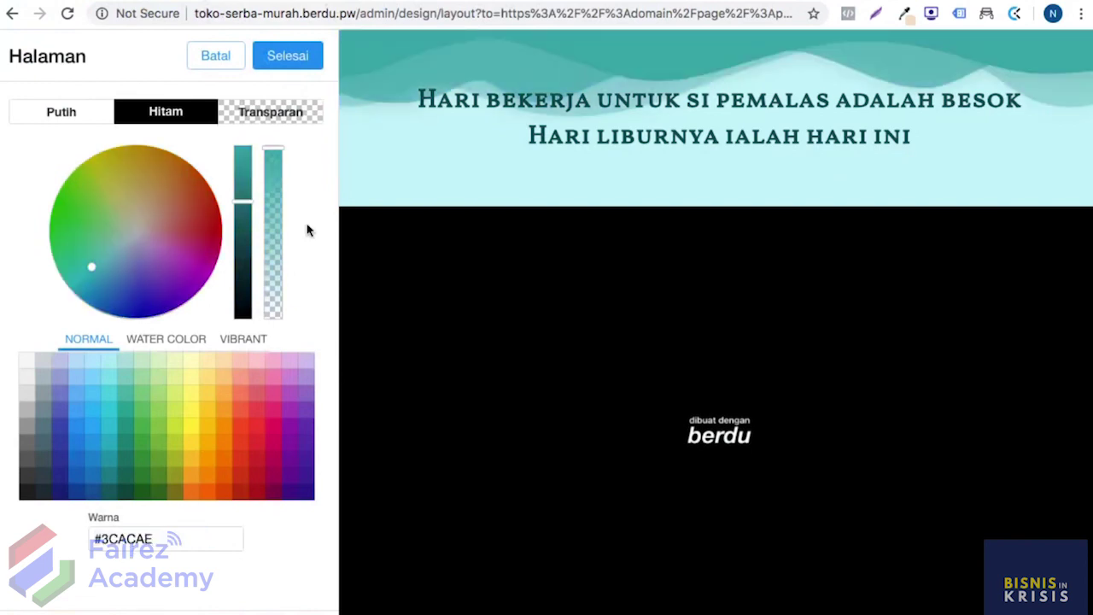
pyautogui.click(292, 65)
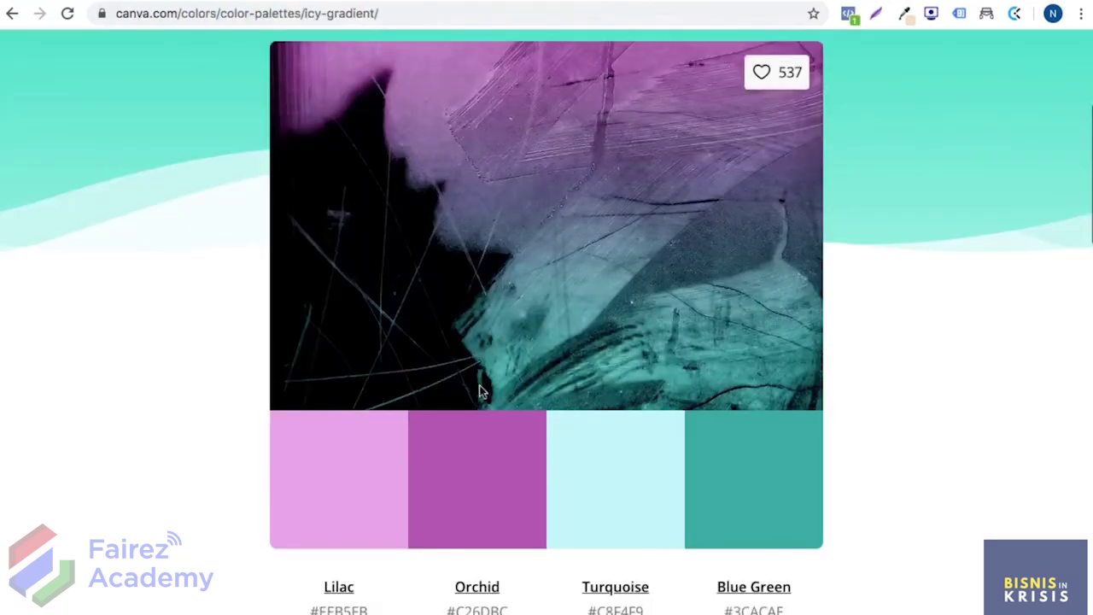
pyautogui.click(485, 489)
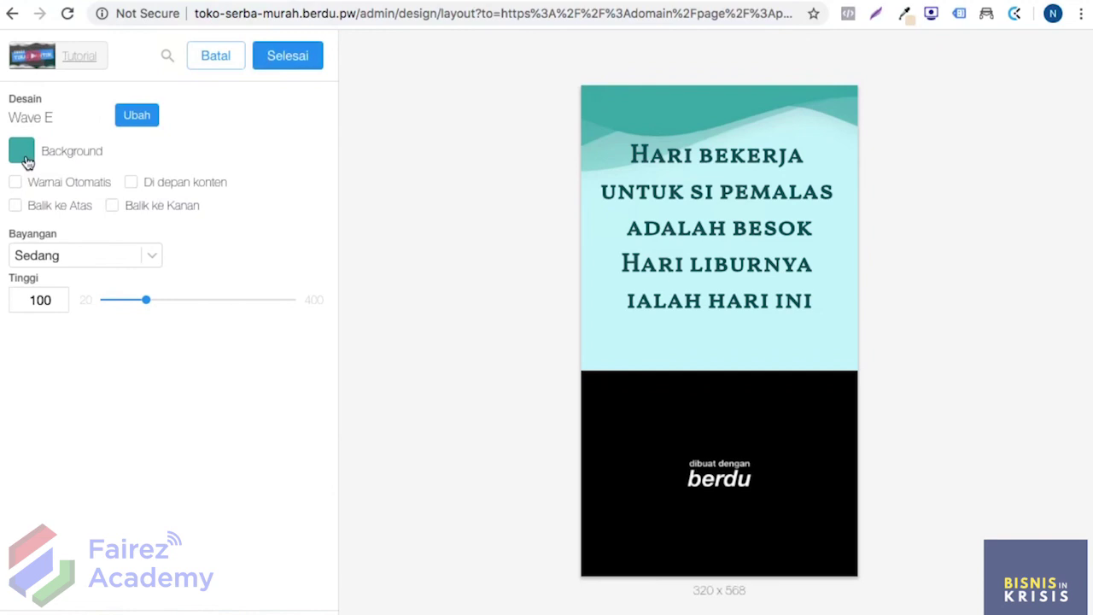
pyautogui.click(25, 158)
pyautogui.tripleClick(125, 540)
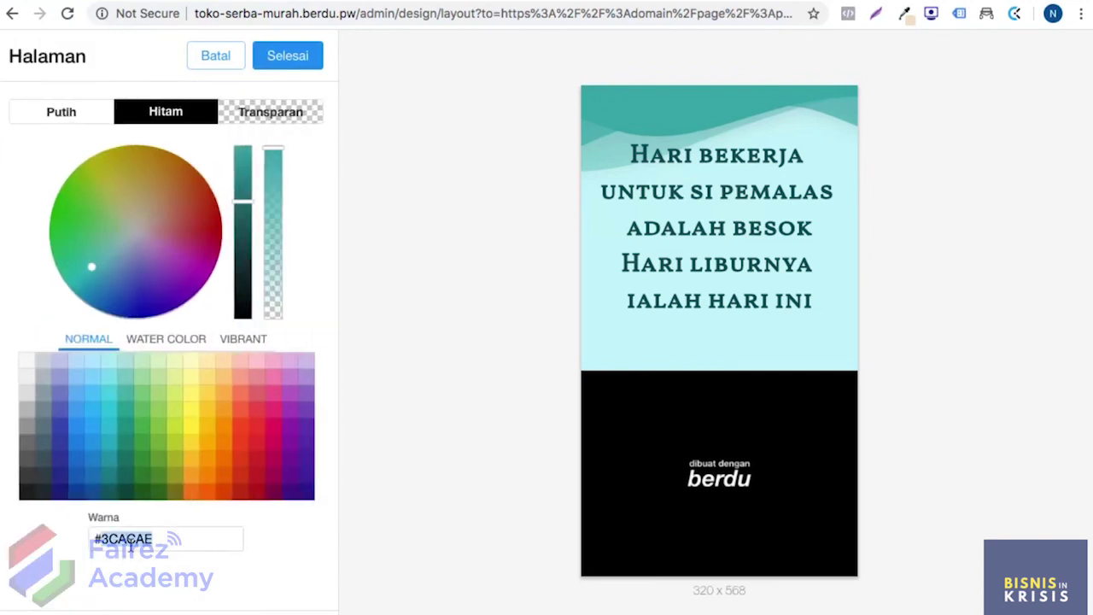
pyautogui.write('#C26DBC')
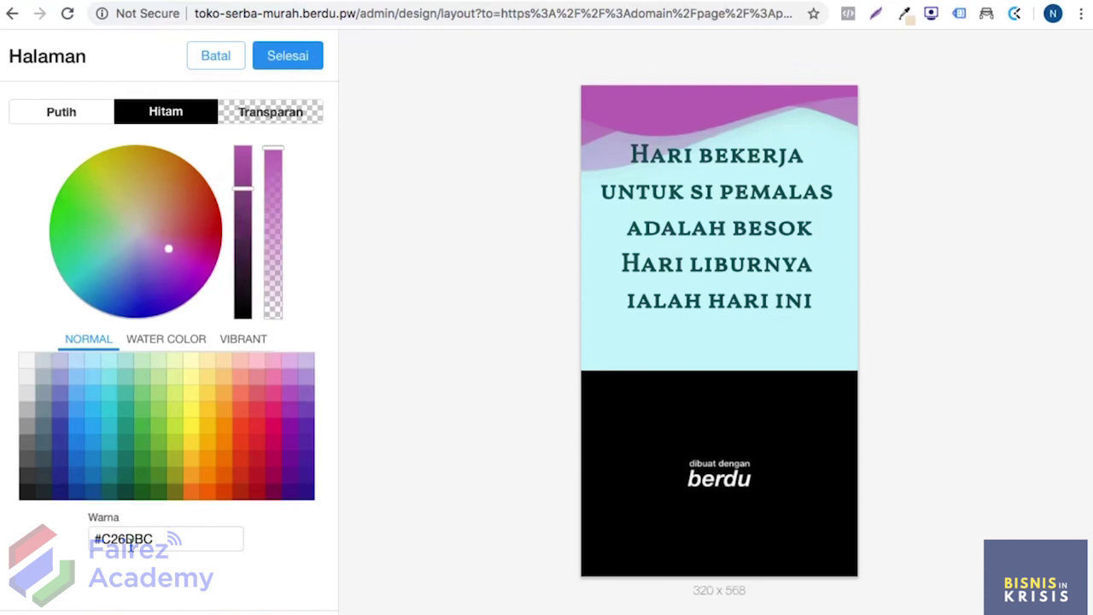
pyautogui.hotkey('ctrl', 'z')
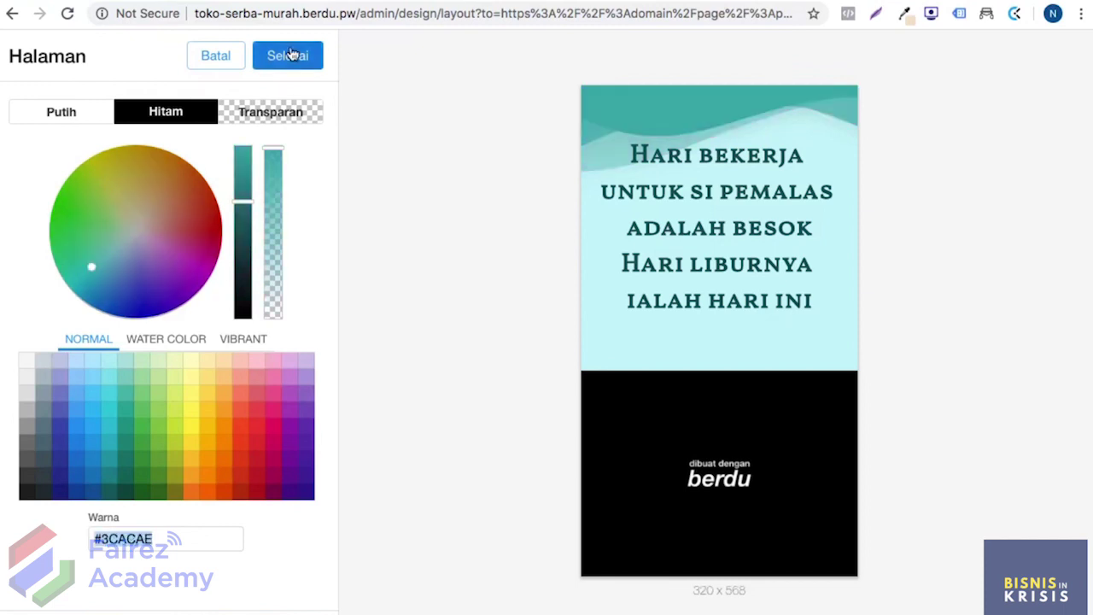
pyautogui.click(289, 55)
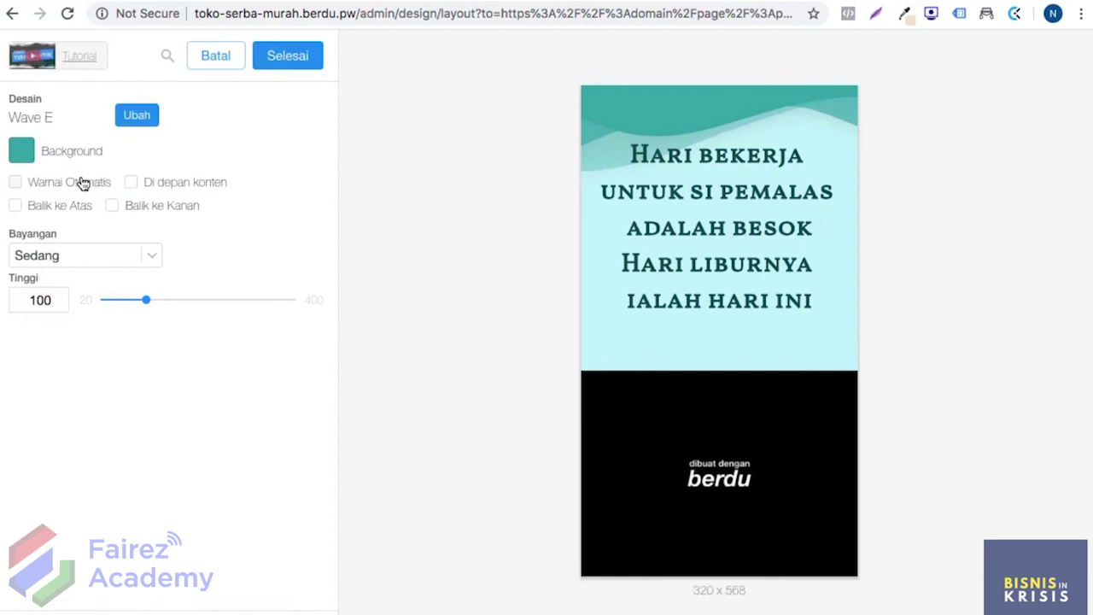
# Step: Test the Di depan konten, Balik ke Kanan and Balik ke Atas toggles, leaving all off
pyautogui.click(132, 182)
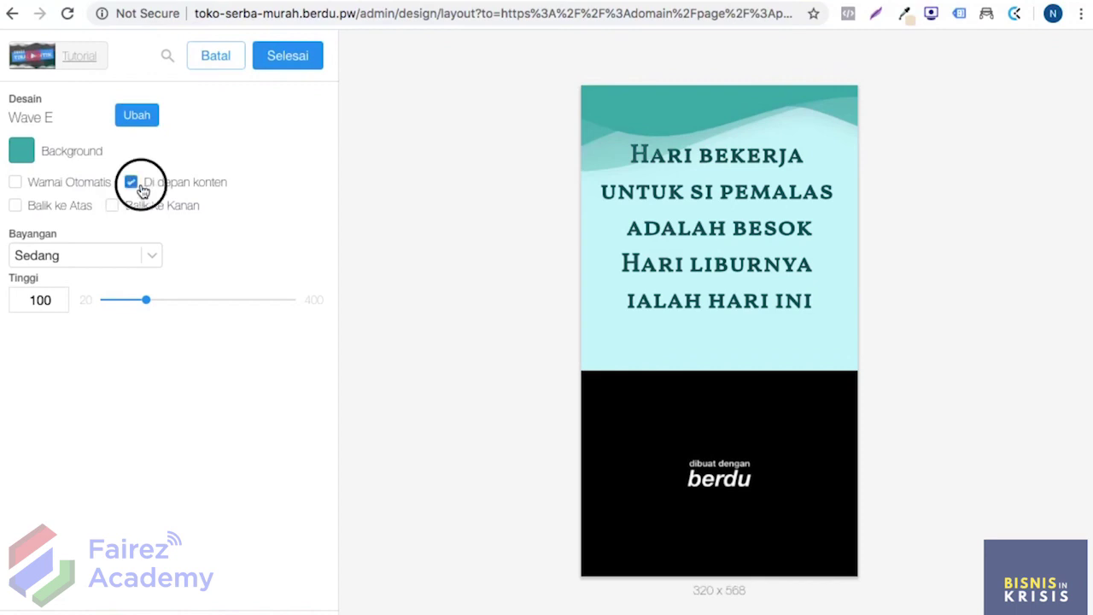
pyautogui.click(133, 182)
pyautogui.click(112, 207)
pyautogui.click(113, 206)
pyautogui.click(113, 207)
pyautogui.click(112, 206)
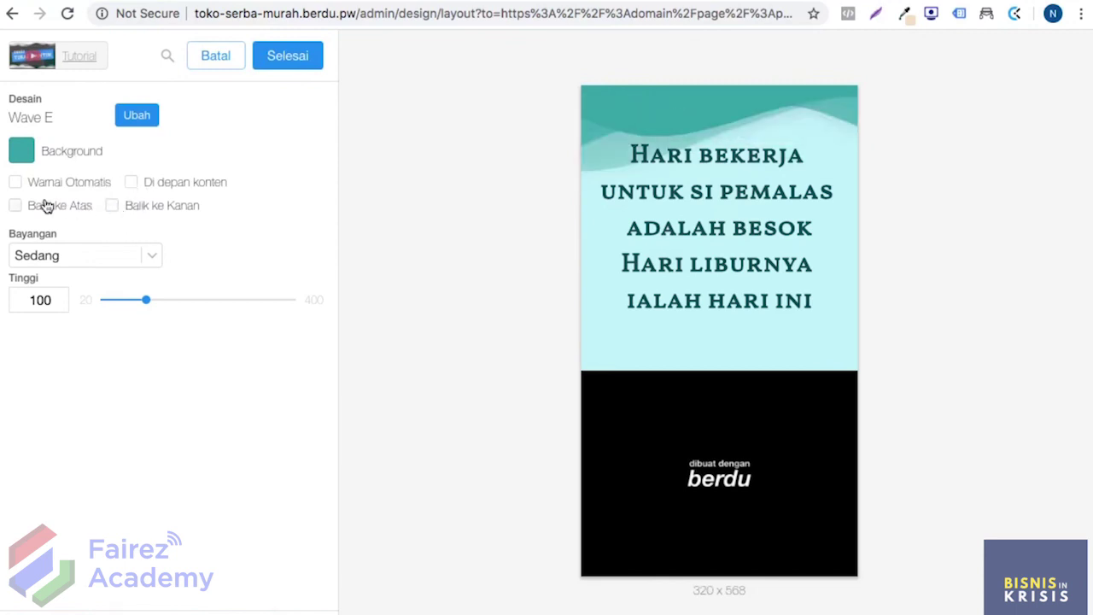
pyautogui.click(16, 206)
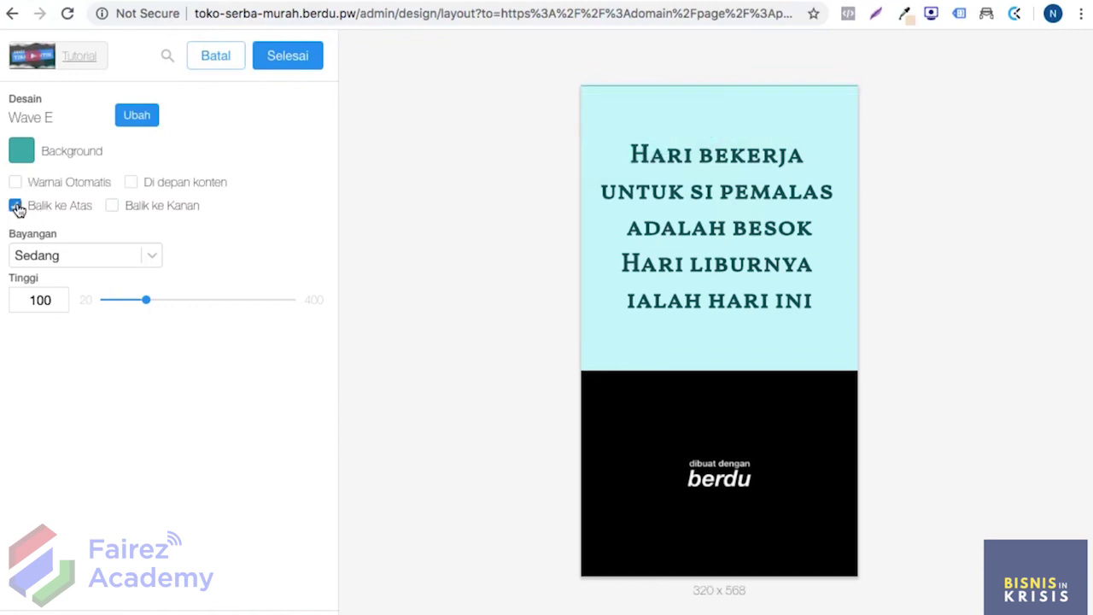
pyautogui.click(17, 207)
# Step: Set the wave shadow to Sedang and its height to 63
pyautogui.click(138, 255)
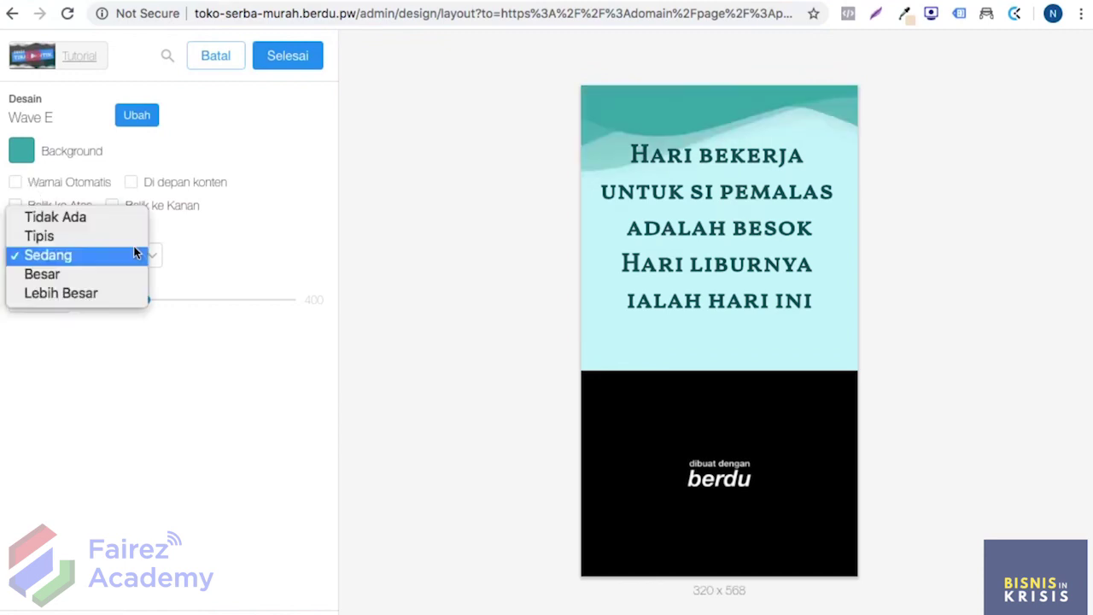
pyautogui.click(109, 292)
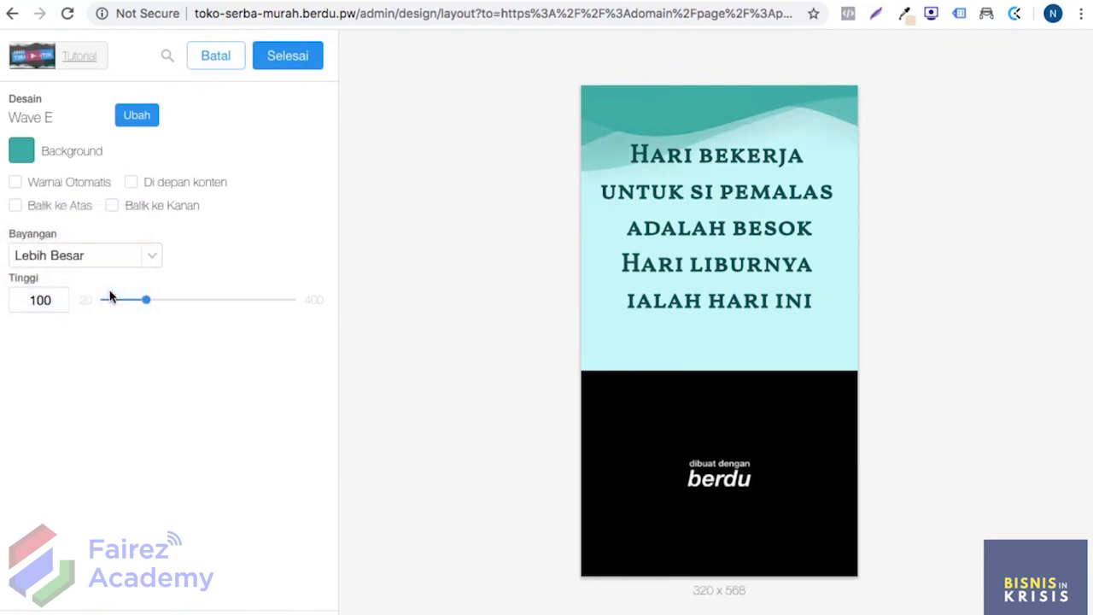
pyautogui.click(100, 254)
pyautogui.click(97, 218)
pyautogui.moveTo(145, 300)
pyautogui.mouseDown()
pyautogui.moveTo(259, 307)
pyautogui.moveTo(91, 298)
pyautogui.moveTo(126, 300)
pyautogui.mouseUp()
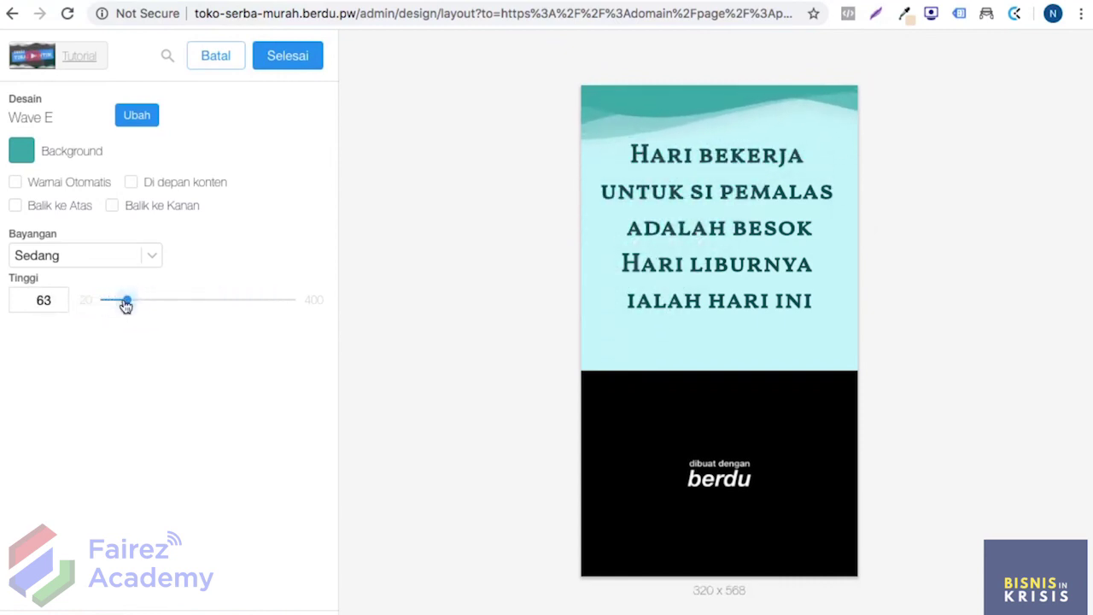
pyautogui.click(289, 56)
# Step: Save the page, then add a Gambar image section below the quote
pyautogui.click(288, 56)
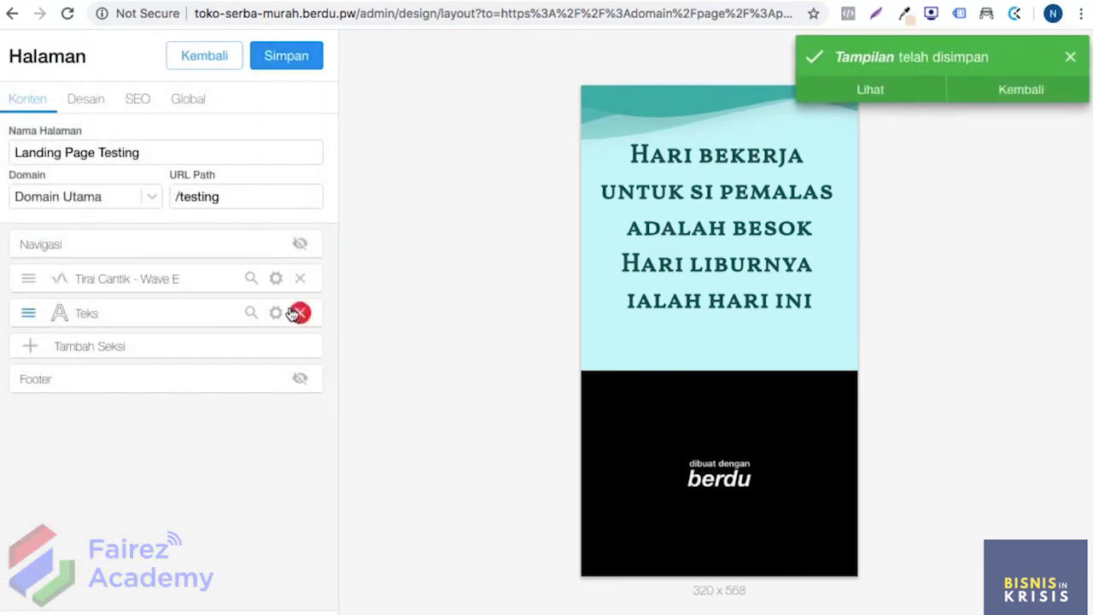
pyautogui.click(302, 66)
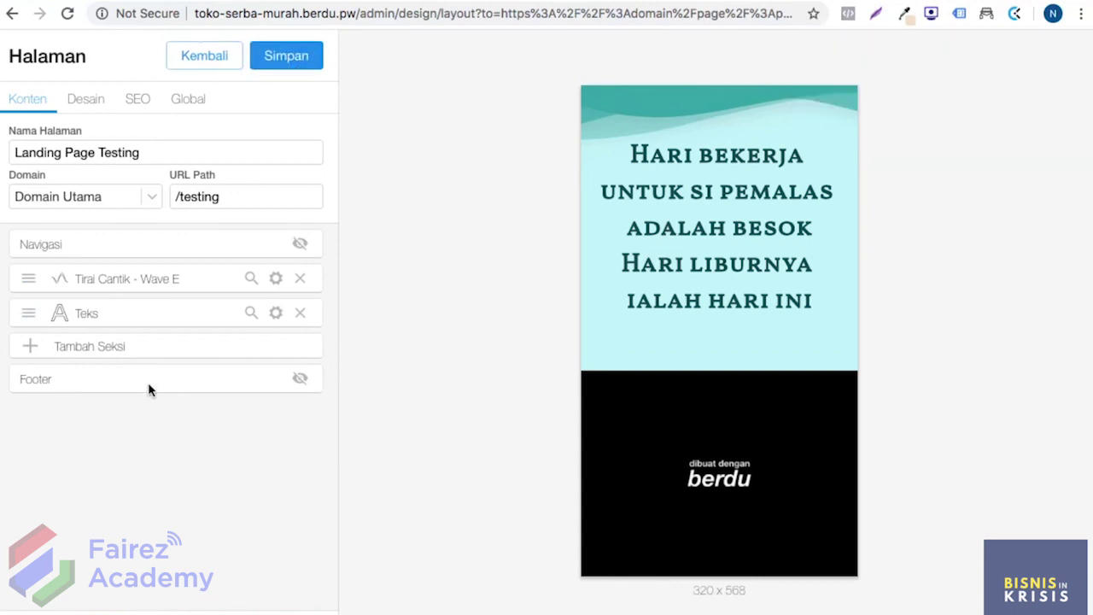
pyautogui.click(110, 347)
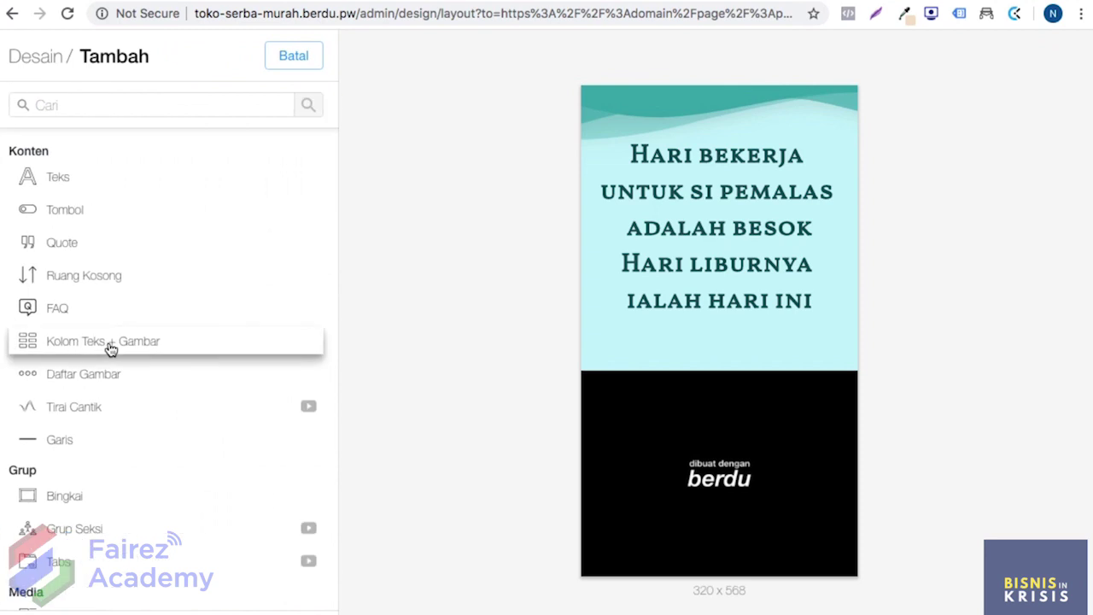
pyautogui.scroll(-2, 111, 346)
pyautogui.scroll(-3, 110, 348)
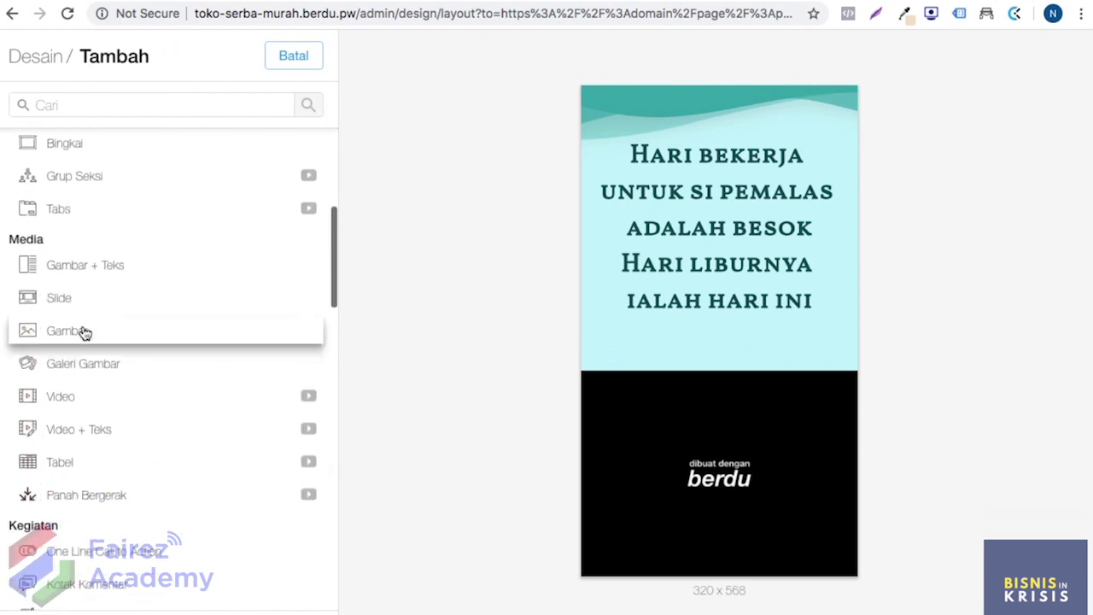
pyautogui.click(85, 332)
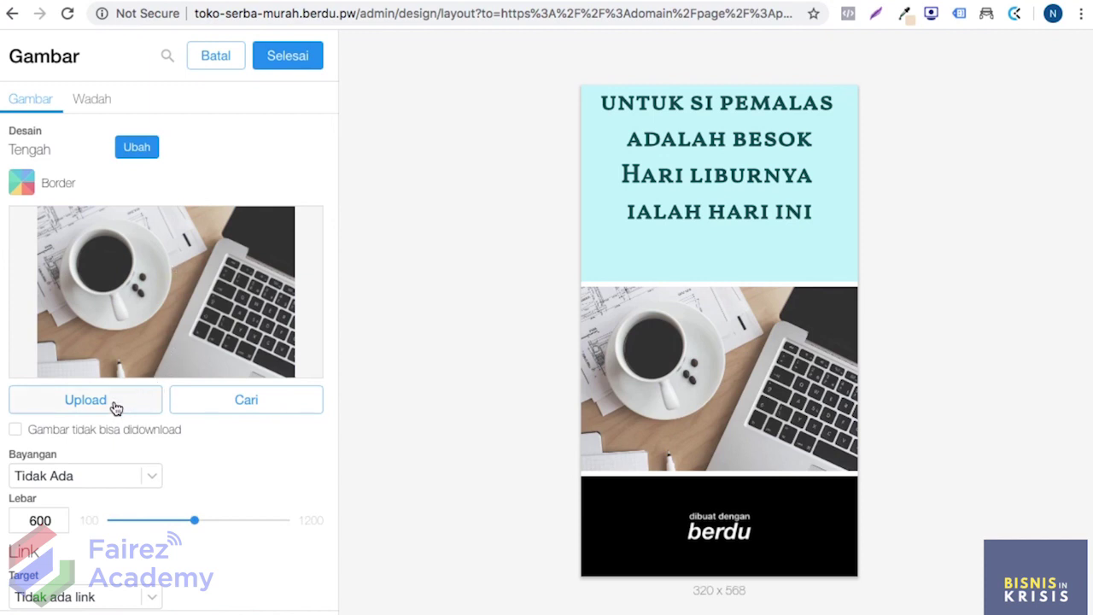
# Step: Upload DSC06028a.jpg to replace the sample coffee photo in the image section
pyautogui.click(82, 406)
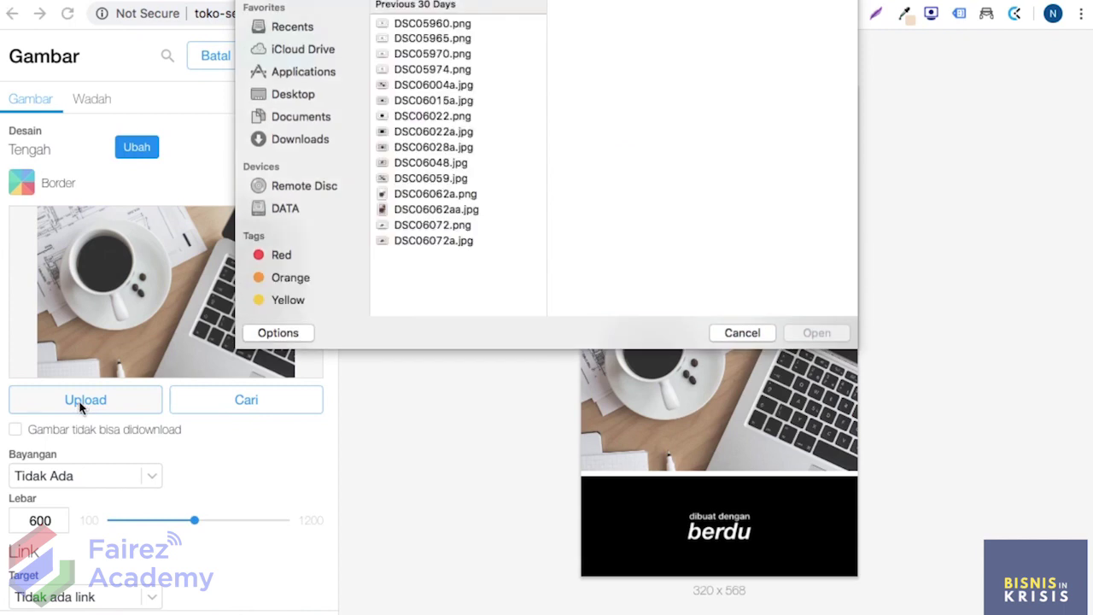
pyautogui.click(450, 115)
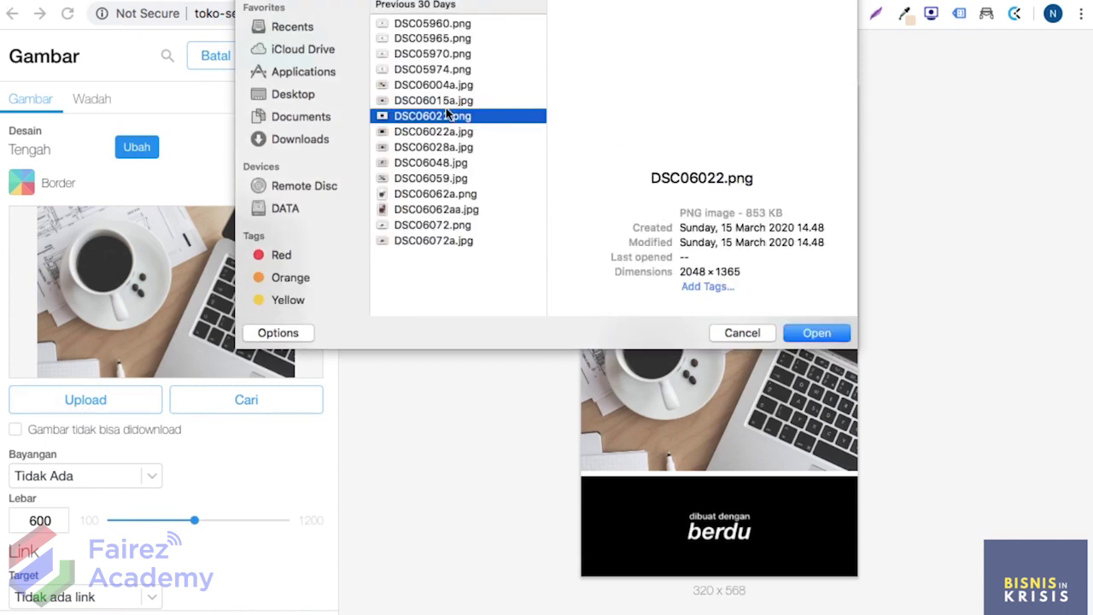
pyautogui.click(450, 148)
pyautogui.click(823, 332)
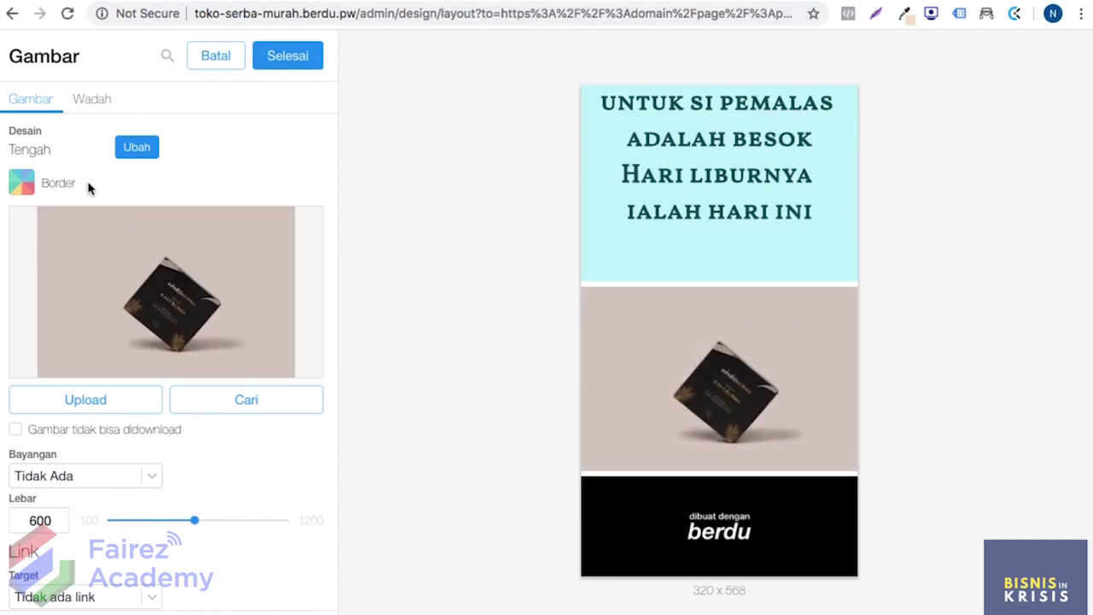
pyautogui.scroll(-3, 88, 357)
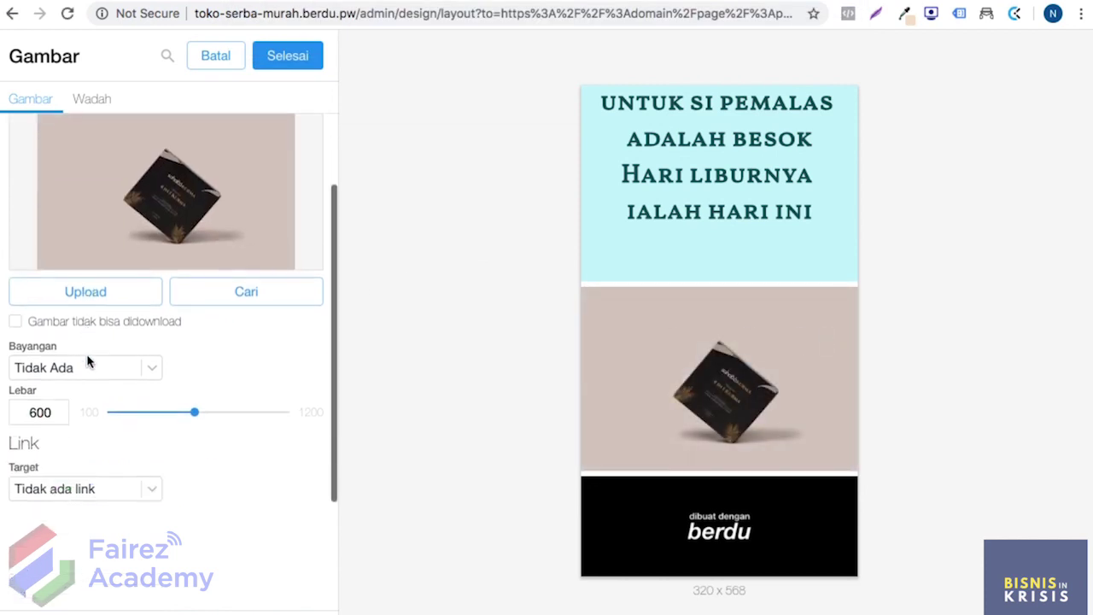
pyautogui.scroll(3, 89, 359)
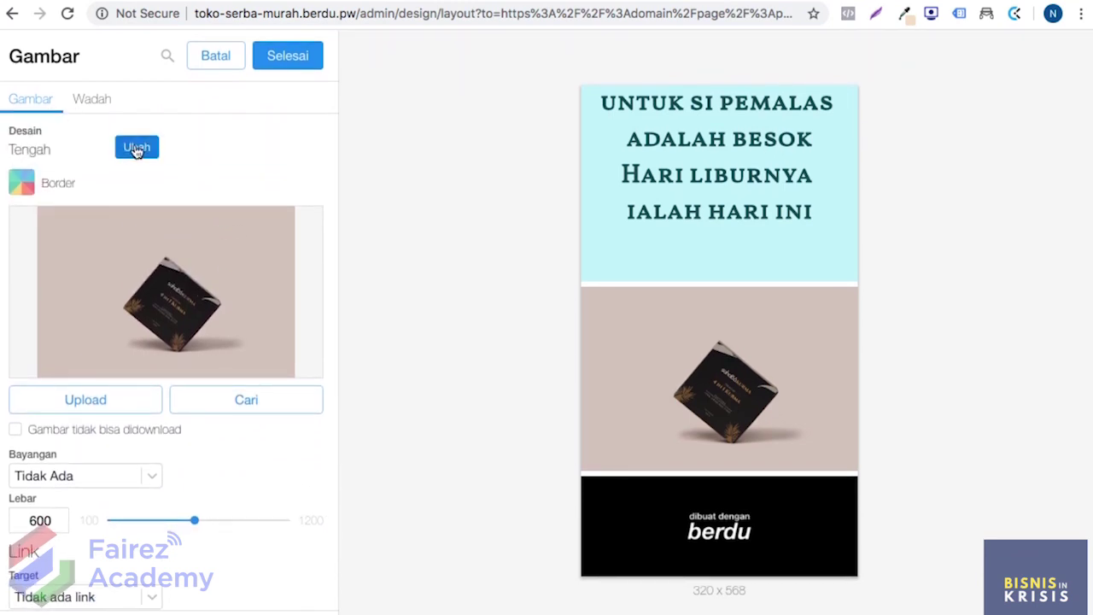
pyautogui.click(137, 149)
pyautogui.click(89, 109)
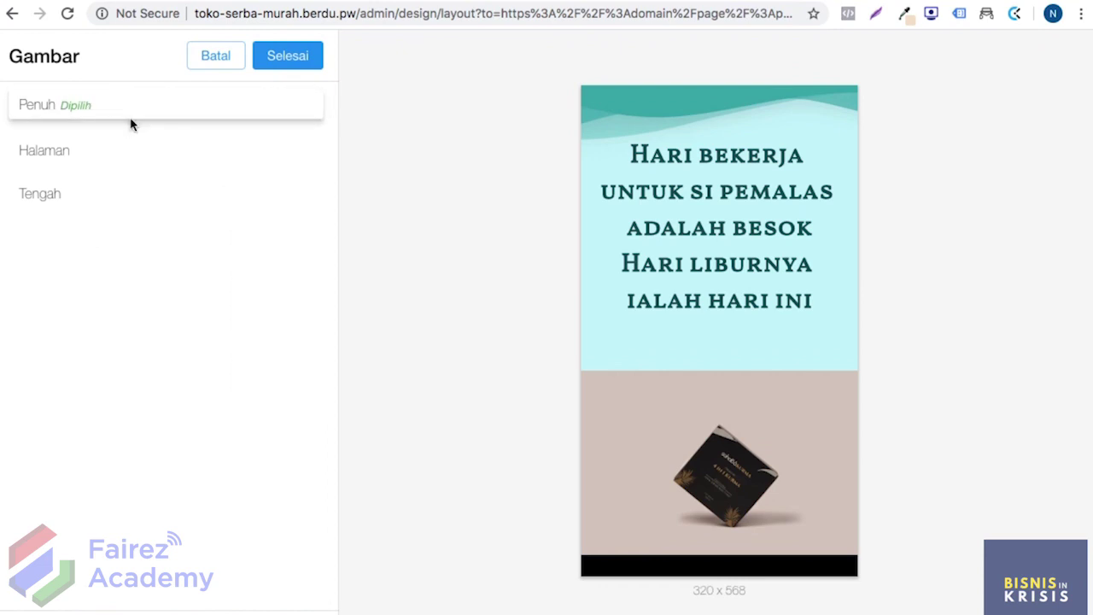
pyautogui.click(115, 144)
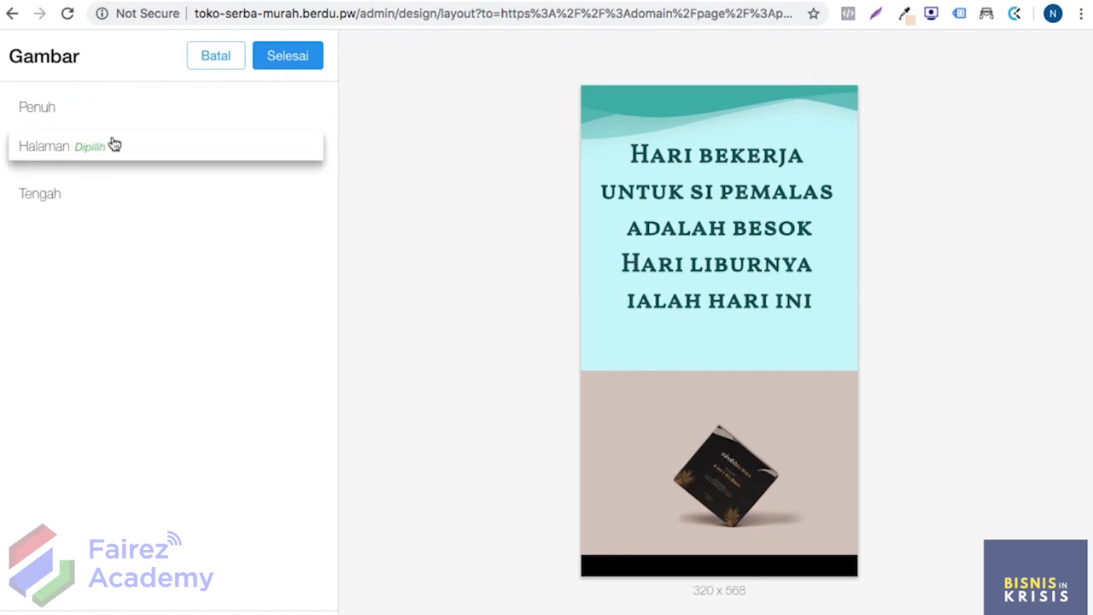
pyautogui.click(99, 191)
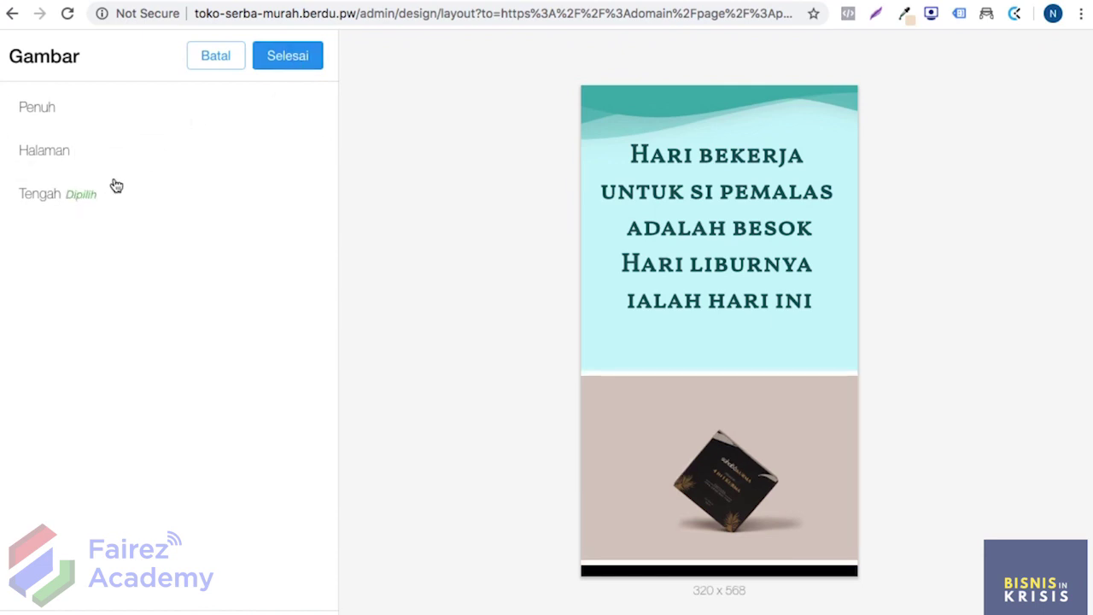
pyautogui.click(320, 55)
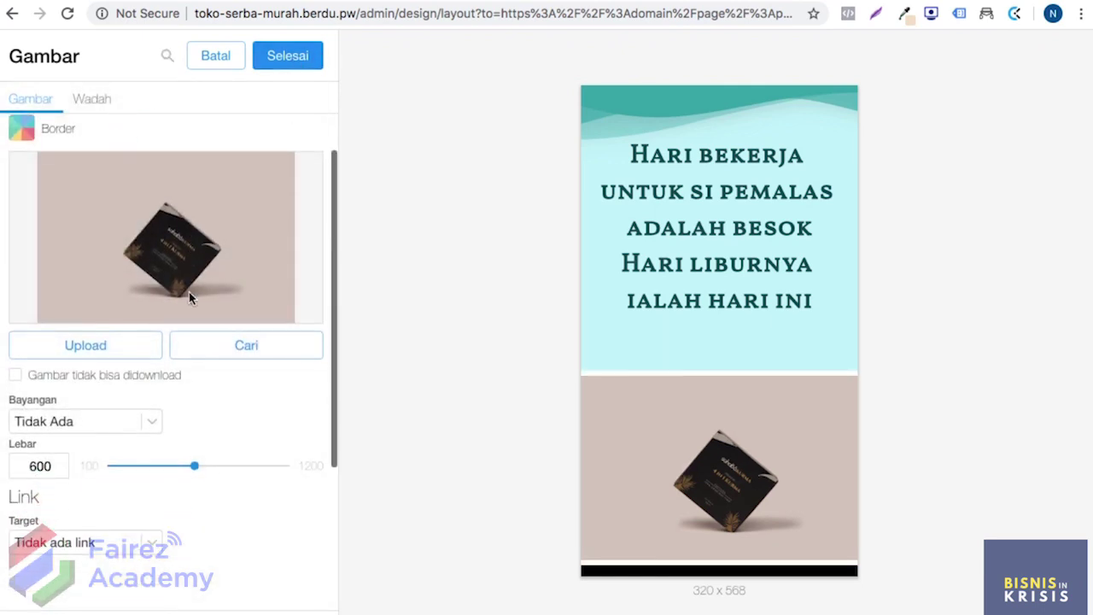
# Step: Set the product image width to exactly 300
pyautogui.scroll(1, 189, 297)
pyautogui.moveTo(194, 498); pyautogui.dragTo(141, 499)
pyautogui.moveTo(142, 498); pyautogui.dragTo(141, 499)
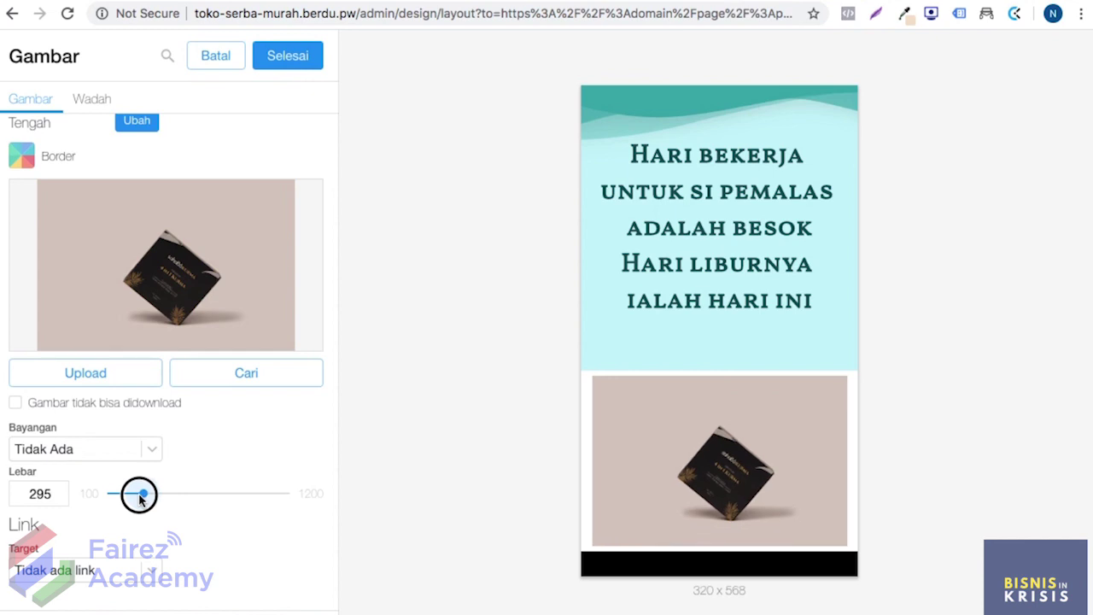
pyautogui.click(56, 492)
pyautogui.click(56, 492)
pyautogui.click(56, 492)
pyautogui.click(56, 492)
pyautogui.click(55, 491)
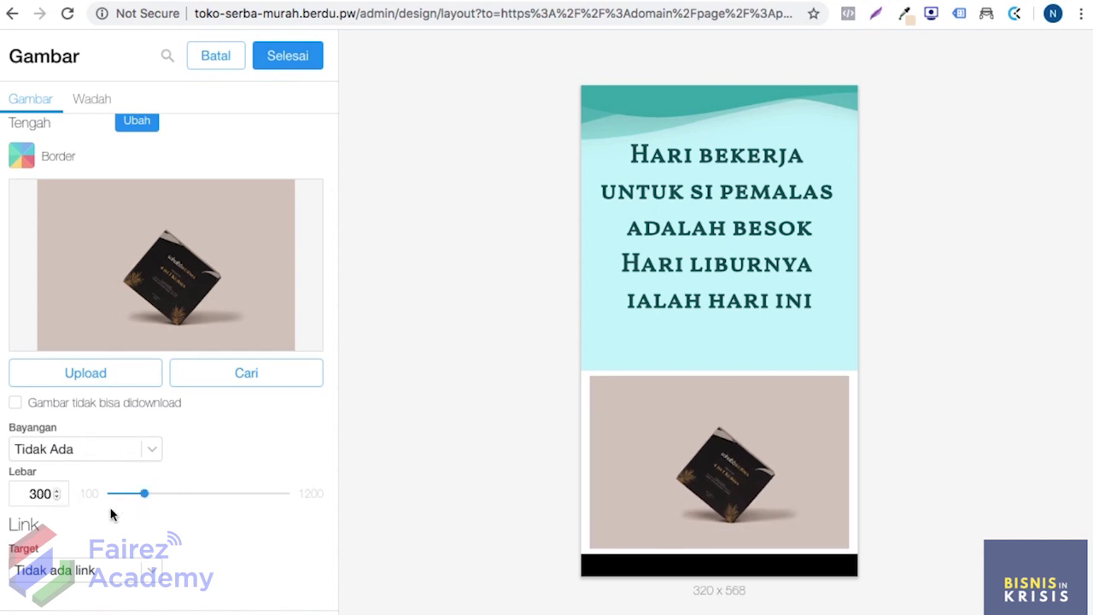
# Step: Mark the image non-downloadable and give it a Sedang shadow
pyautogui.scroll(1, 124, 520)
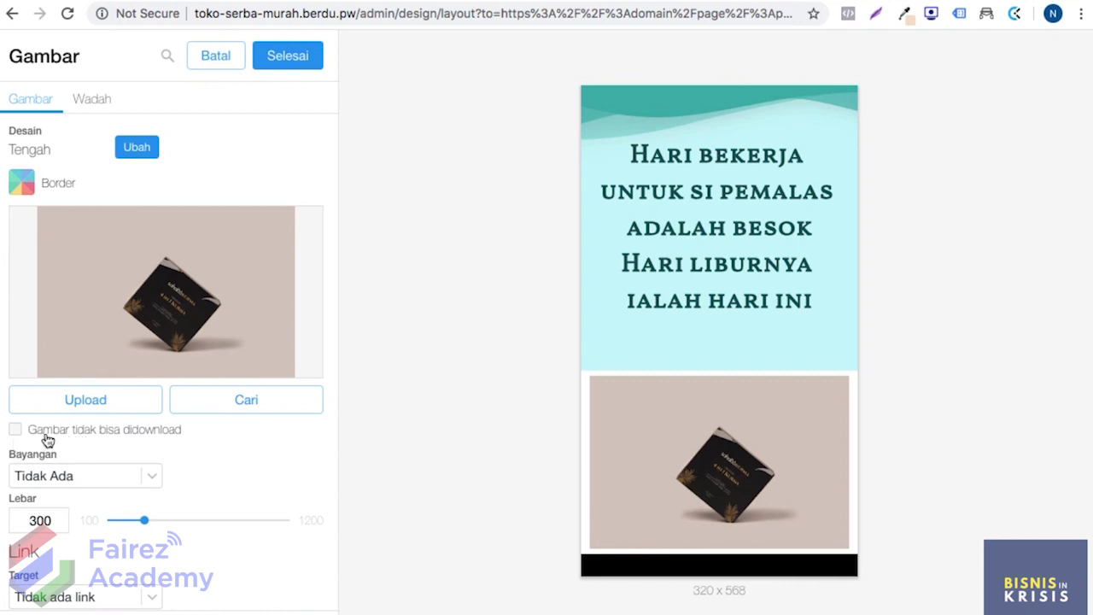
pyautogui.click(17, 432)
pyautogui.click(147, 475)
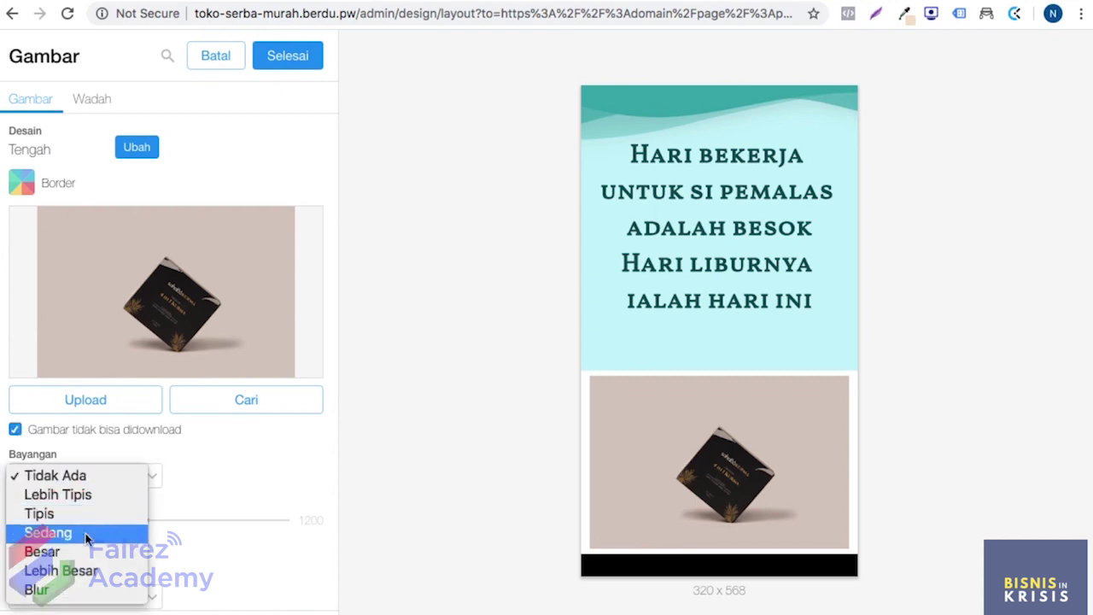
pyautogui.click(87, 534)
pyautogui.click(132, 481)
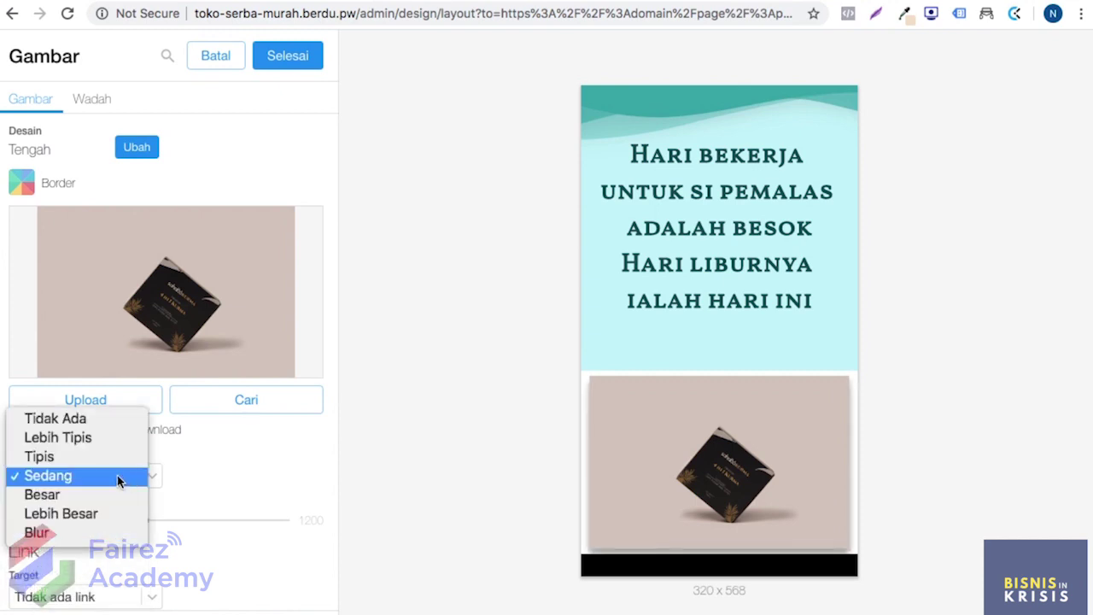
pyautogui.click(118, 480)
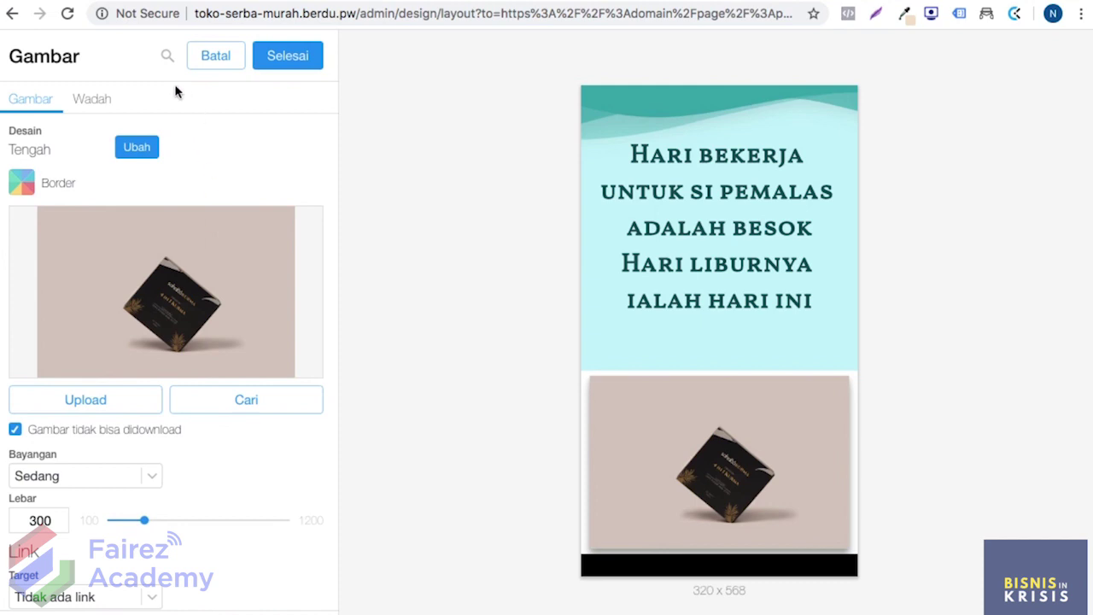
# Step: Give the image section container a solid Warna background of #C8F4F9 copied from Canva
pyautogui.click(100, 105)
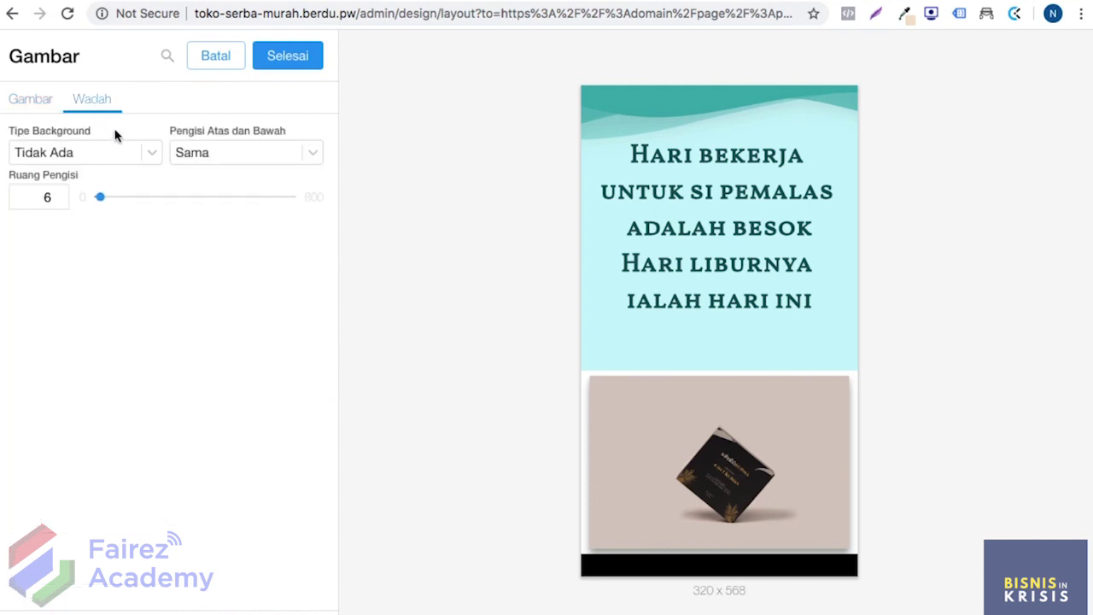
pyautogui.click(118, 152)
pyautogui.click(103, 172)
pyautogui.hotkey('ctrl', 'Tab')
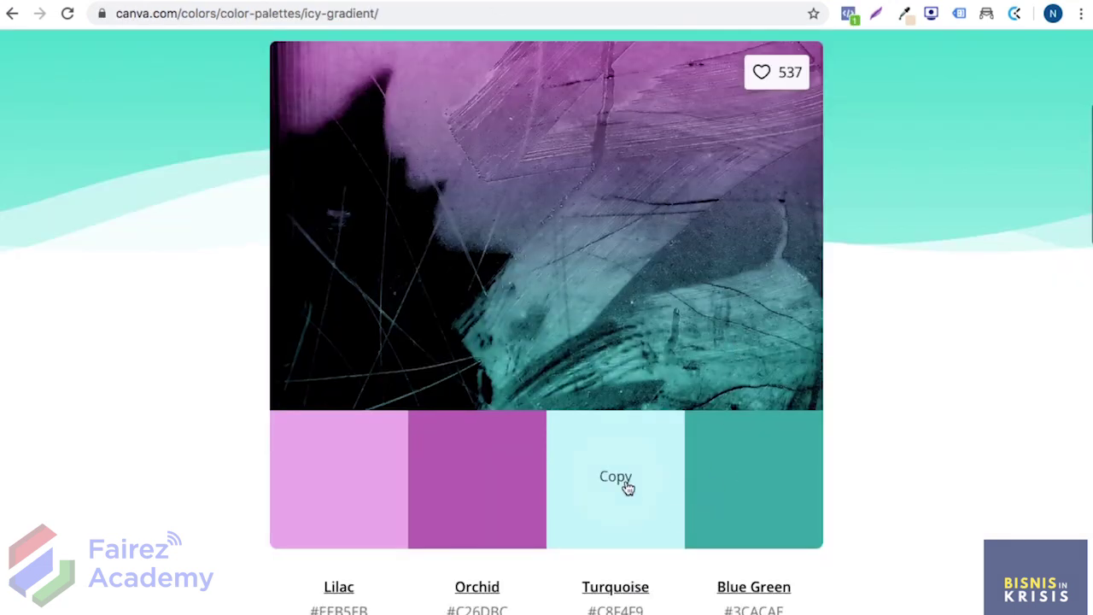
pyautogui.hotkey('ctrl', 'shift', 'Tab')
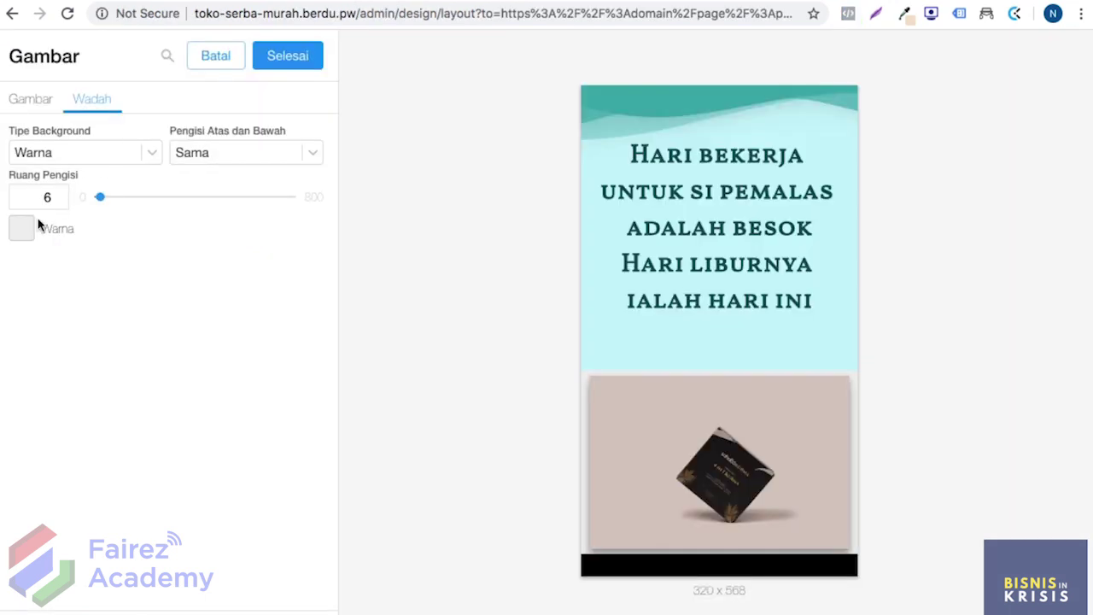
pyautogui.click(25, 231)
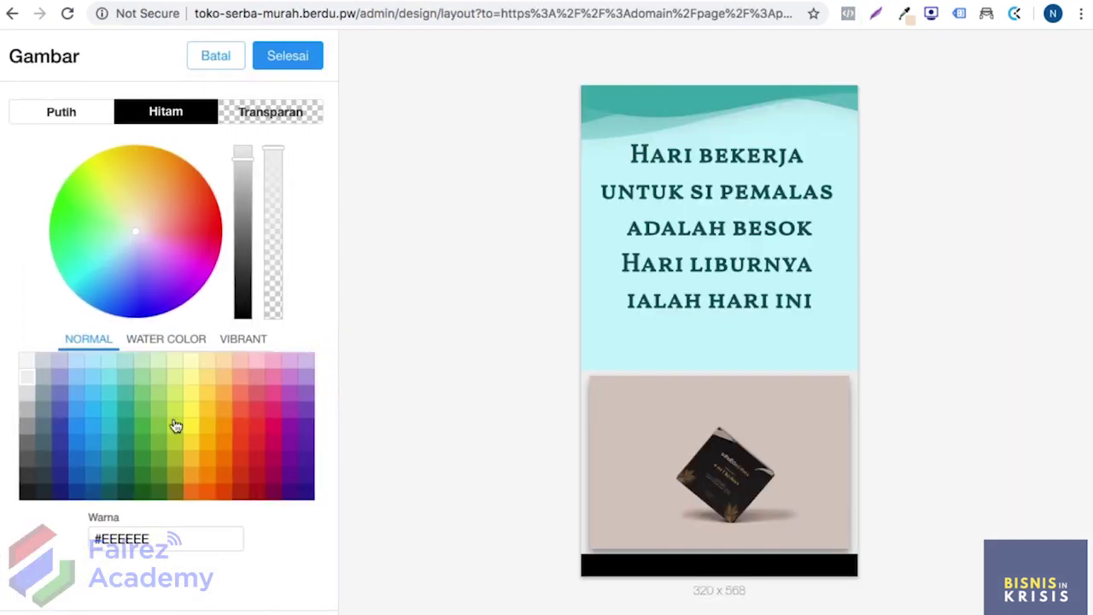
pyautogui.tripleClick(164, 546)
pyautogui.write('#C8F4F9')
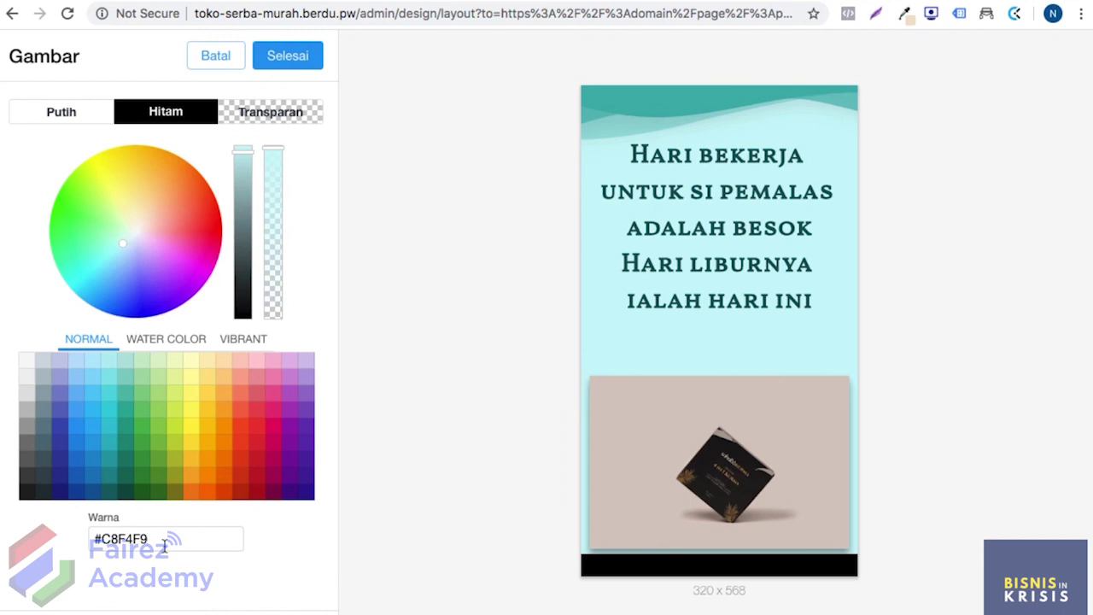
pyautogui.click(294, 66)
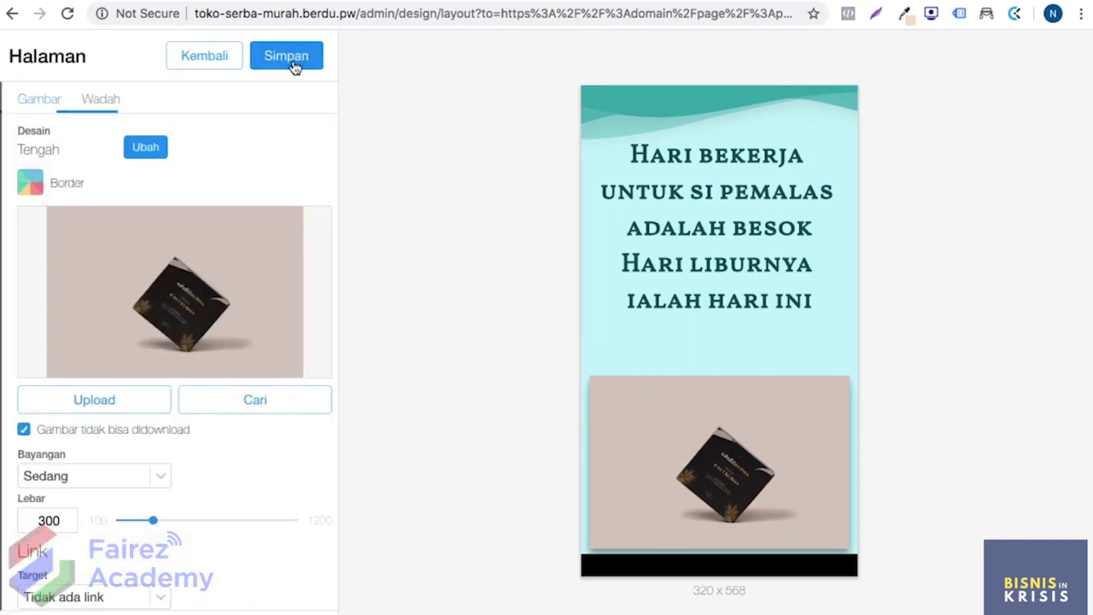
# Step: Review the phone preview and save the landing page with the turquoise image section
pyautogui.scroll(-2, 630, 273)
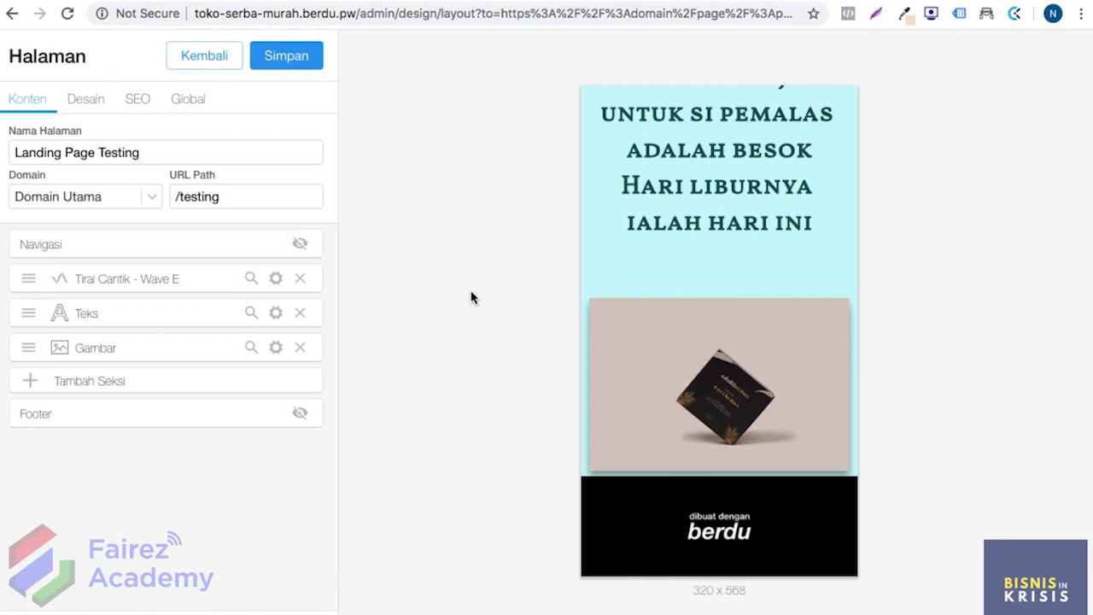
pyautogui.scroll(2, 704, 304)
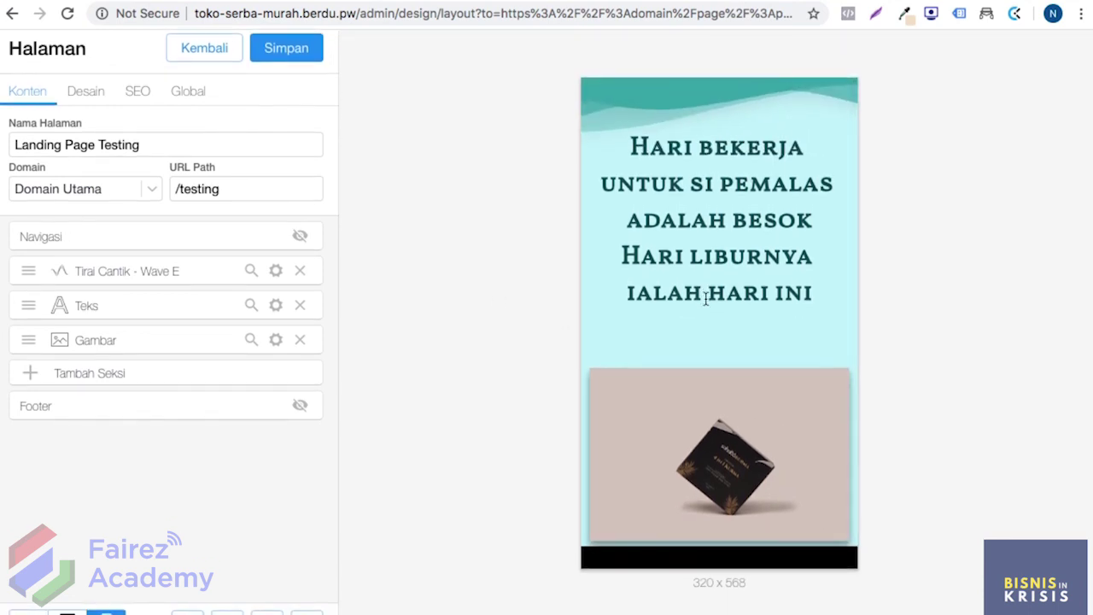
pyautogui.scroll(1, 436, 186)
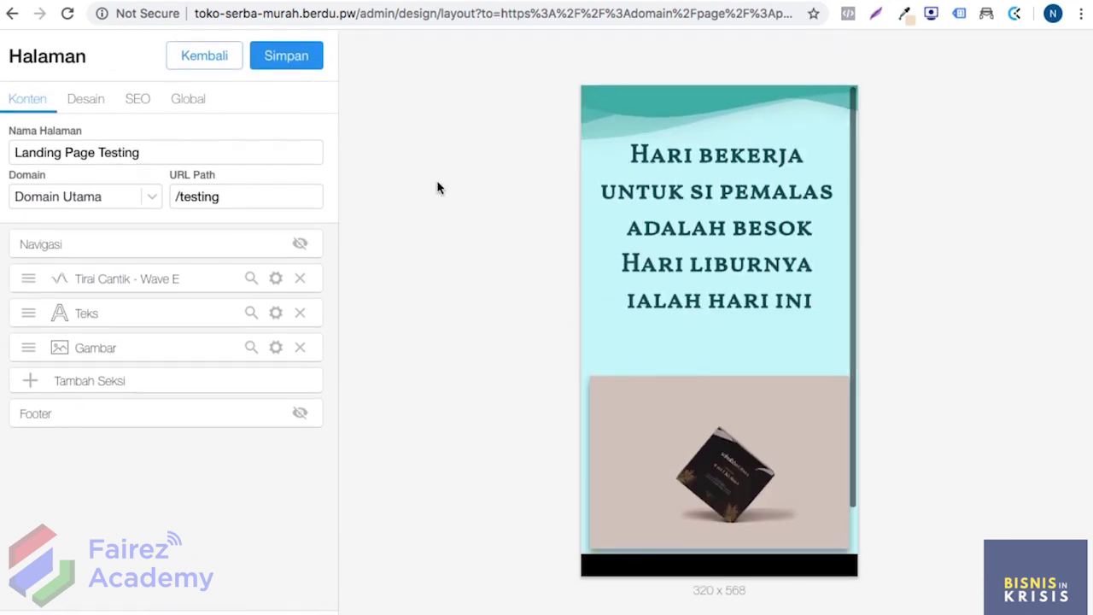
pyautogui.click(287, 58)
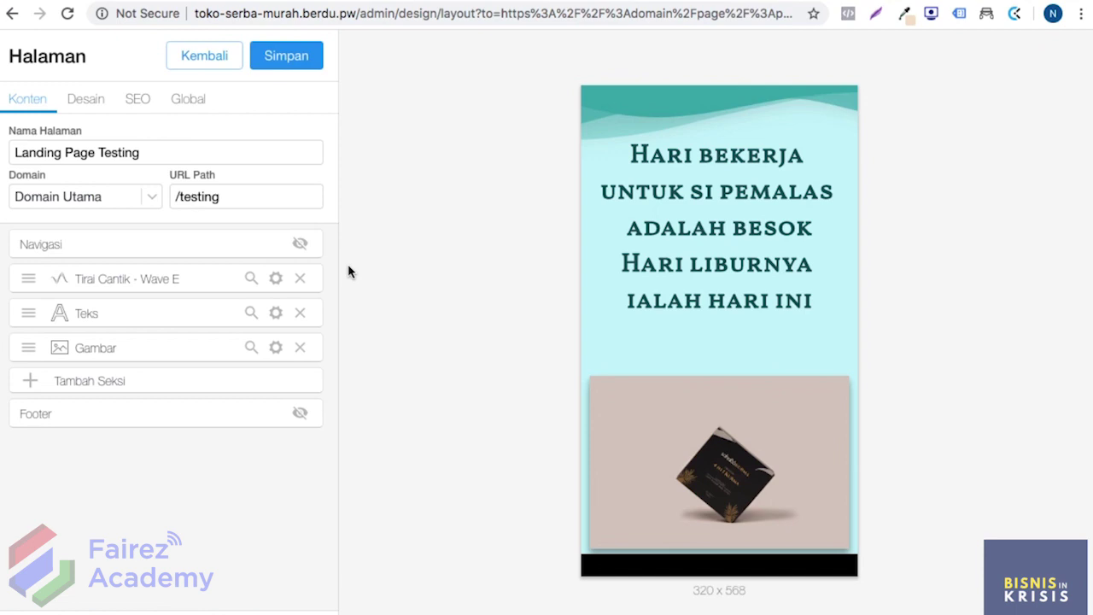
pyautogui.click(251, 389)
# Step: Add a Tombol section via search 'tom' and delete its Don't Click Me button
pyautogui.click(135, 104)
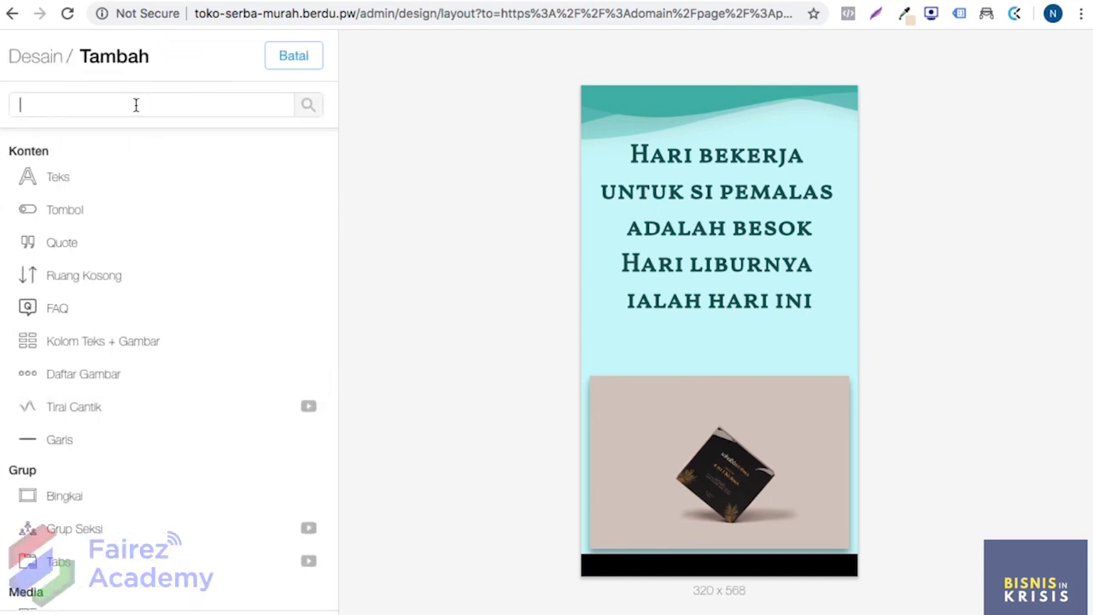
pyautogui.write('tombo')
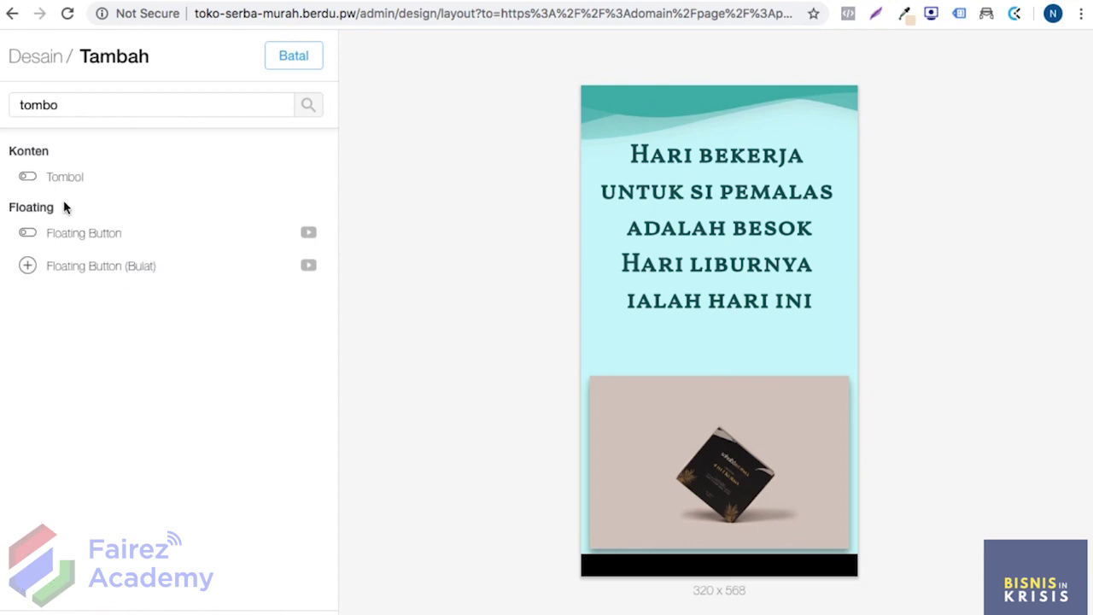
pyautogui.click(64, 182)
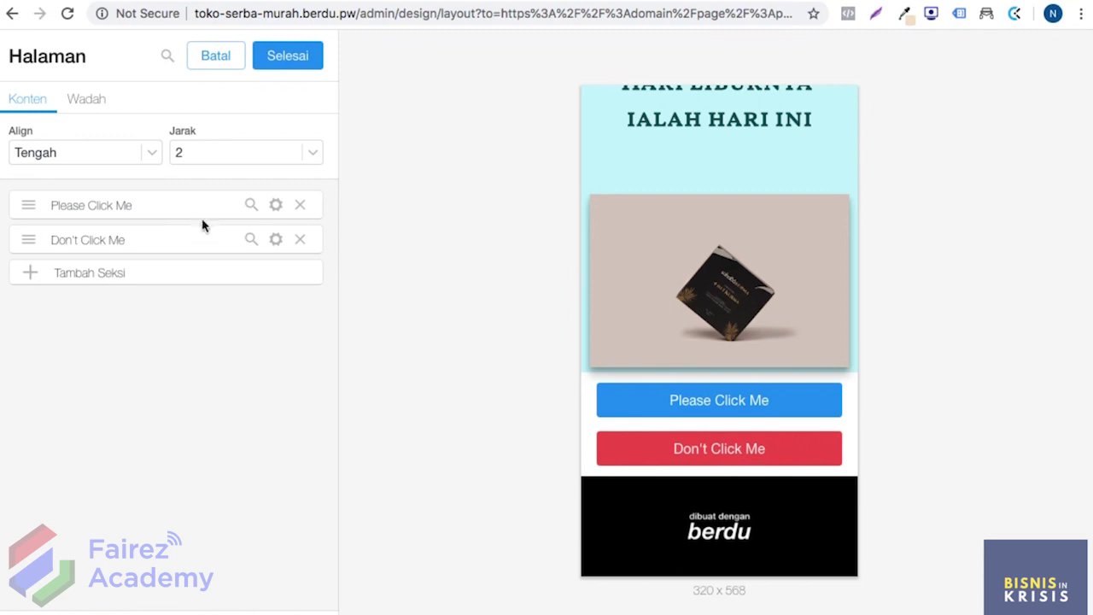
pyautogui.click(300, 240)
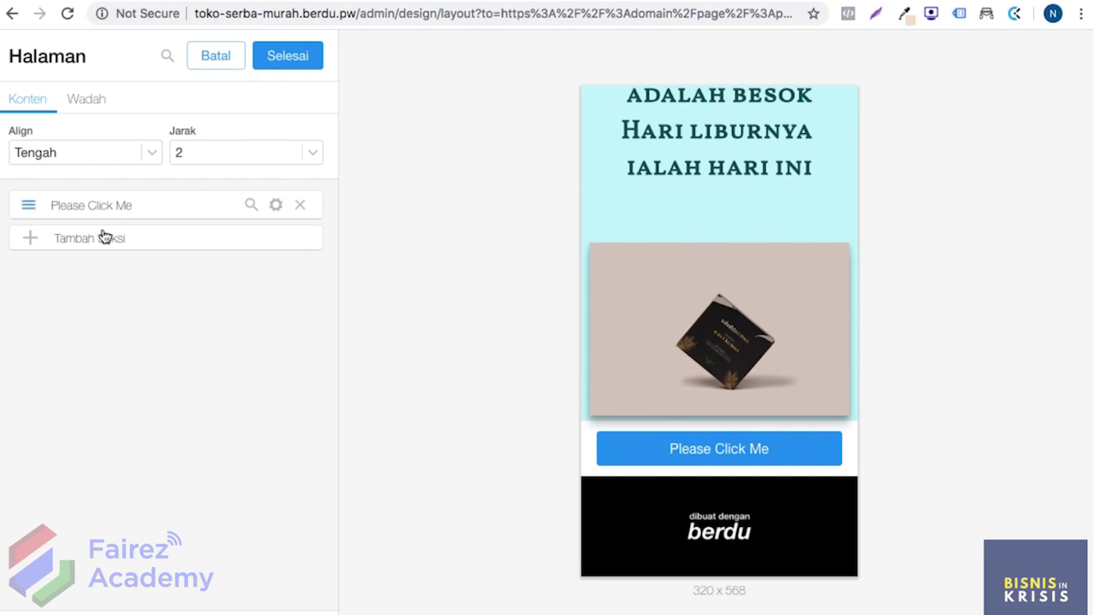
pyautogui.click(79, 103)
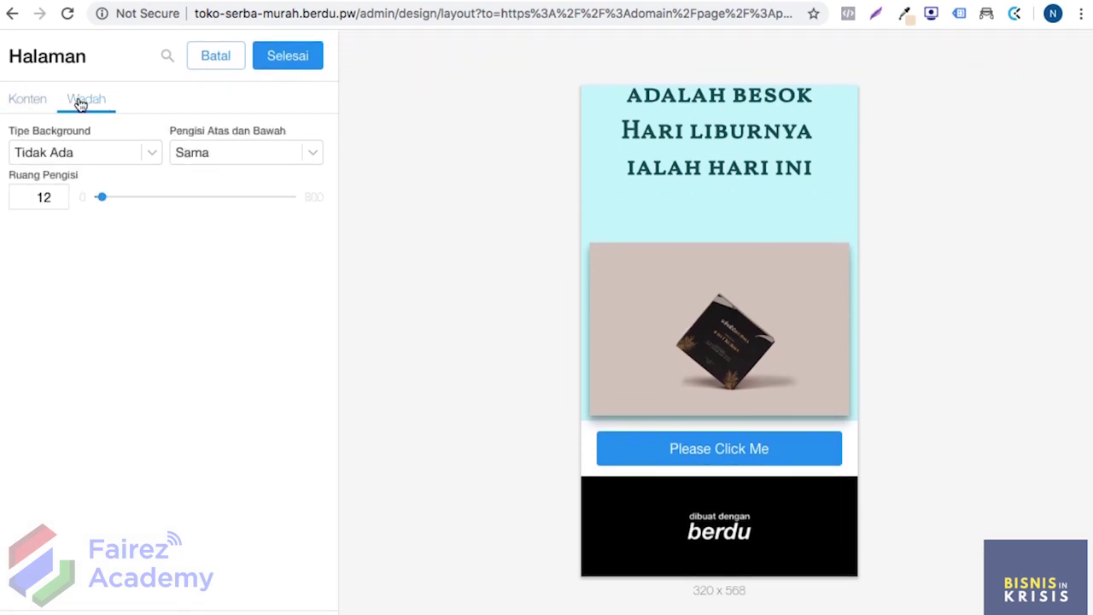
# Step: Set the button section's background to solid #C8F4F9 and save the page
pyautogui.click(119, 151)
pyautogui.click(97, 166)
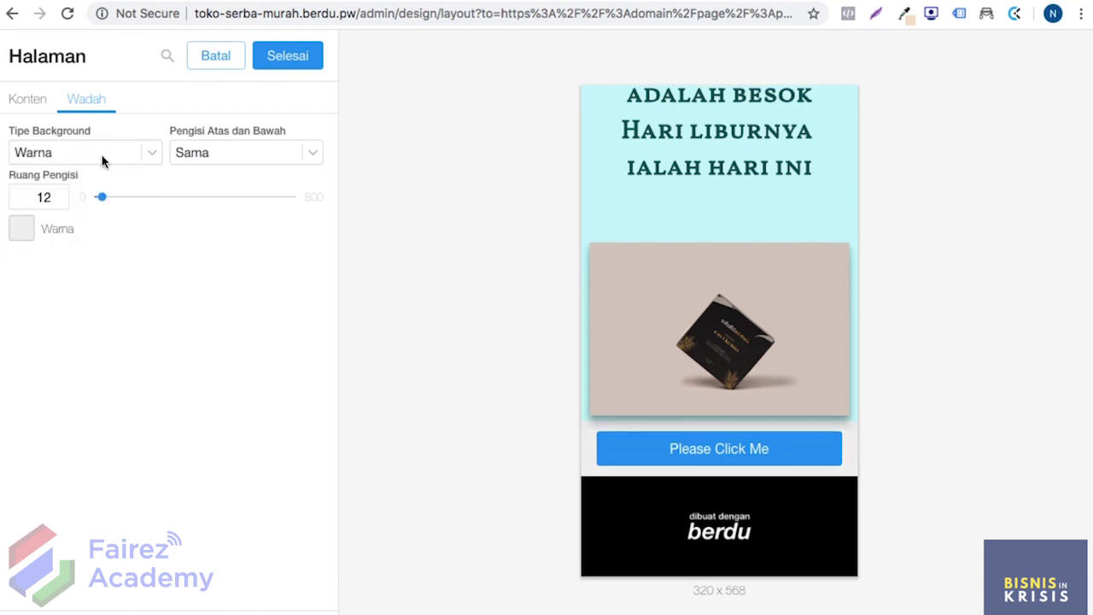
pyautogui.click(21, 237)
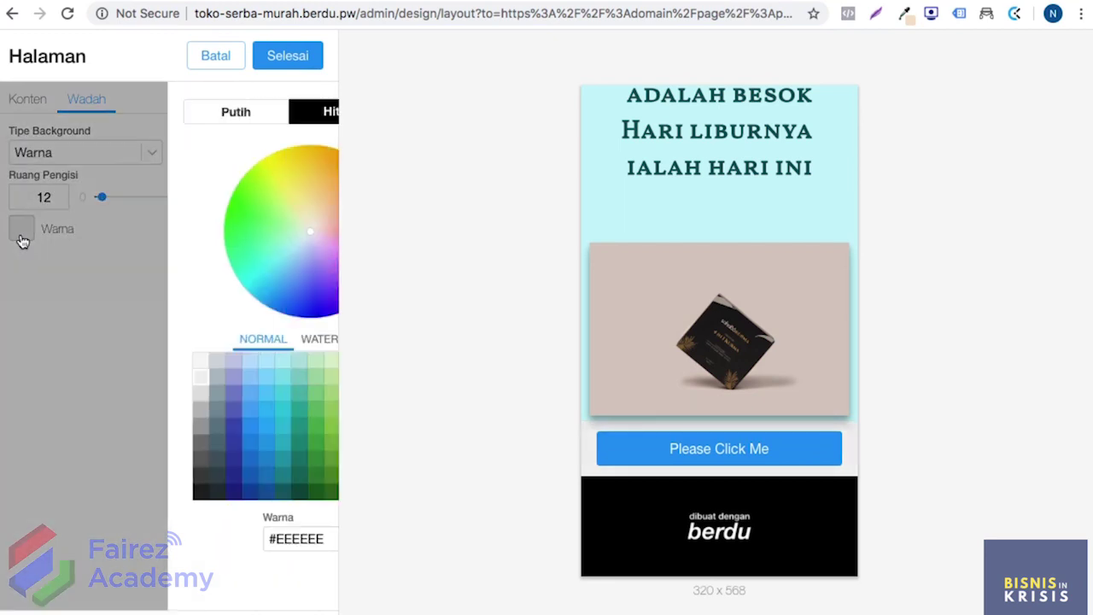
pyautogui.tripleClick(134, 539)
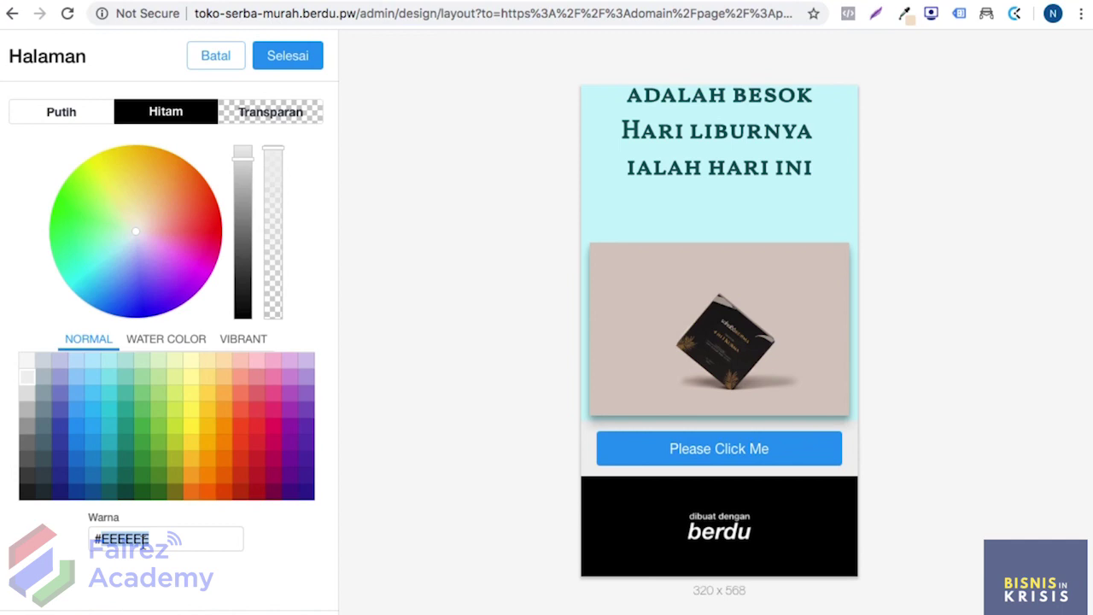
pyautogui.write('#C8F4F9')
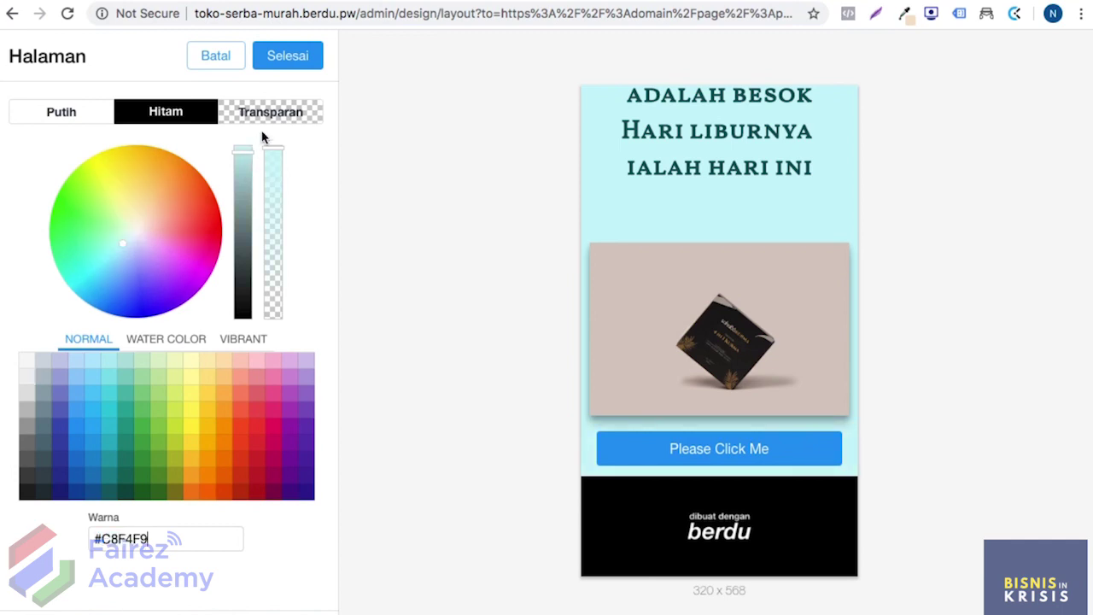
pyautogui.click(282, 56)
pyautogui.click(282, 57)
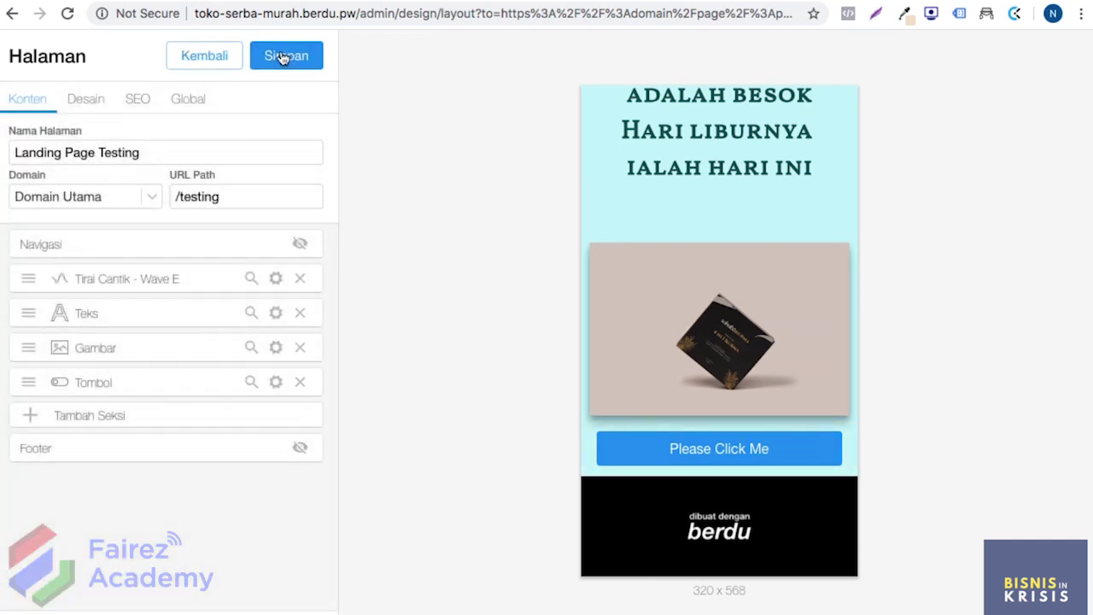
pyautogui.click(282, 56)
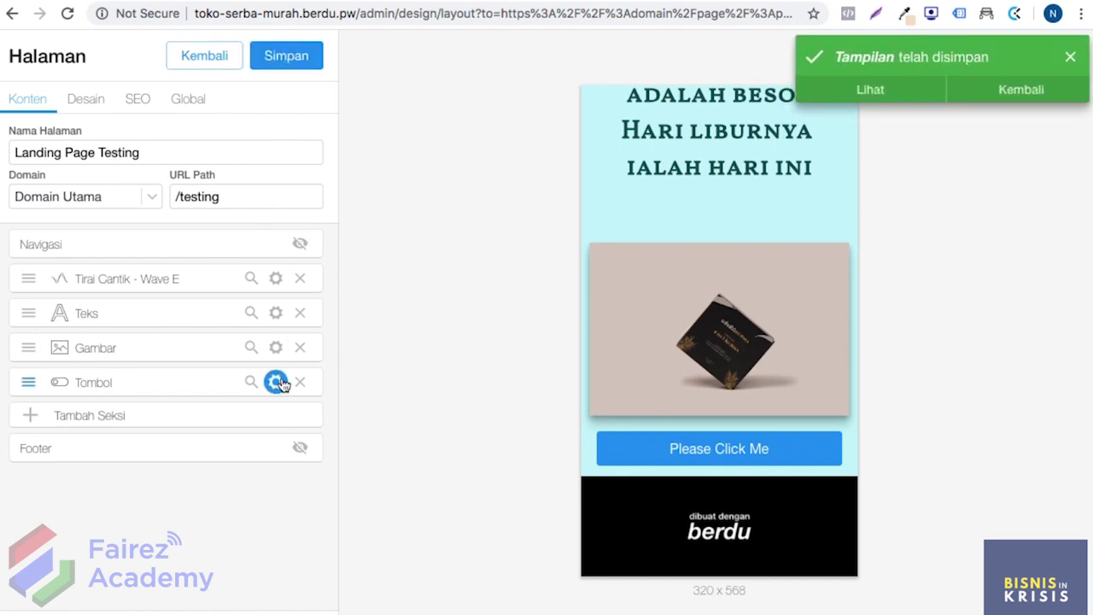
pyautogui.click(275, 382)
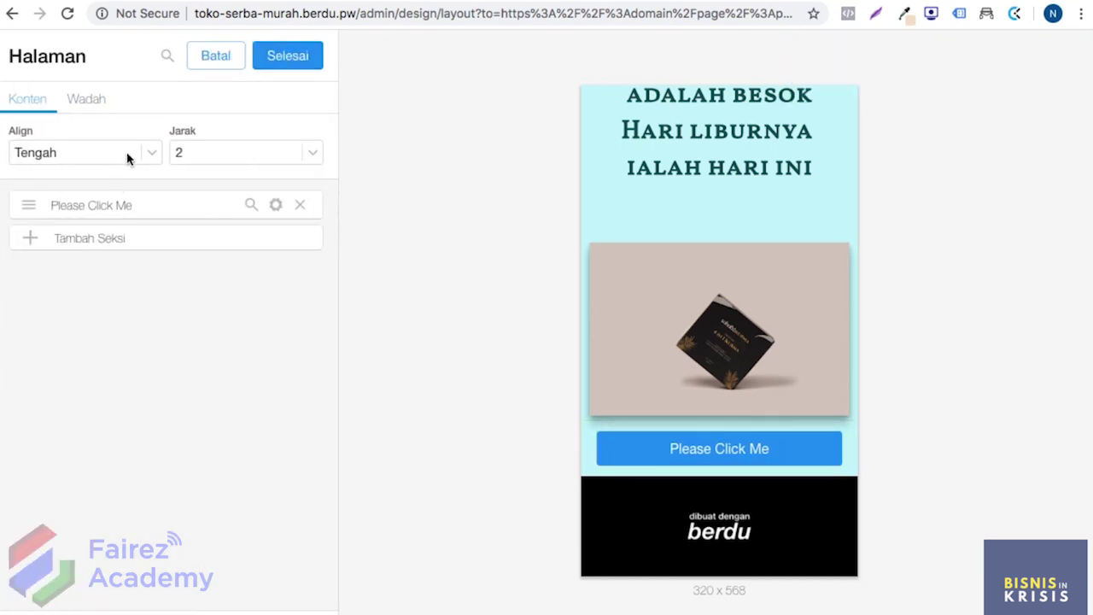
# Step: Review the Jarak and Align options, keeping spacing 2 and Tengah alignment for Please Click Me
pyautogui.click(202, 154)
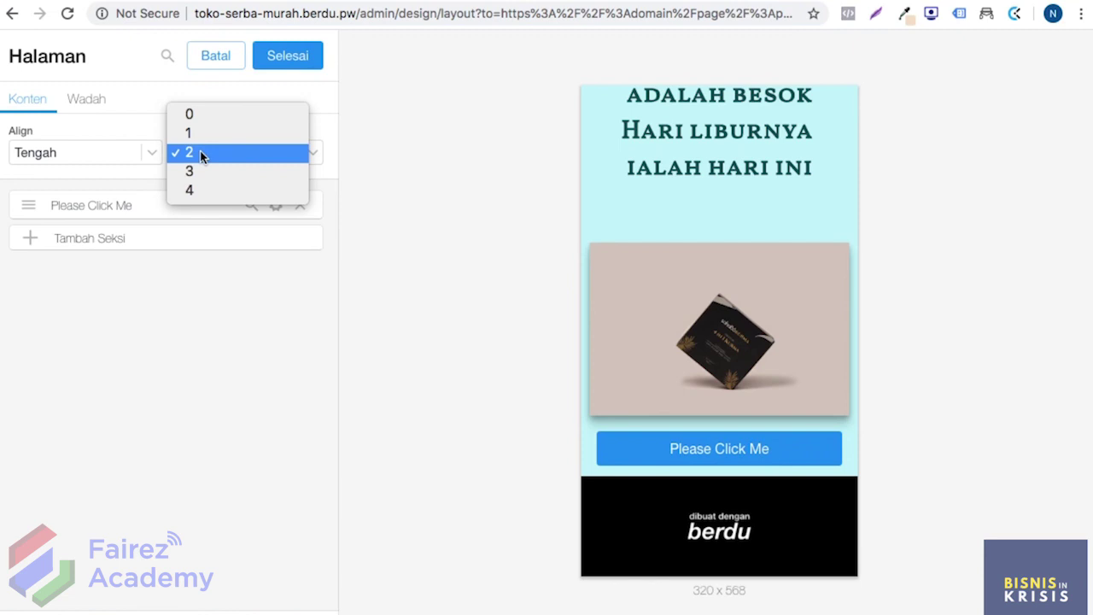
pyautogui.click(195, 154)
pyautogui.click(132, 152)
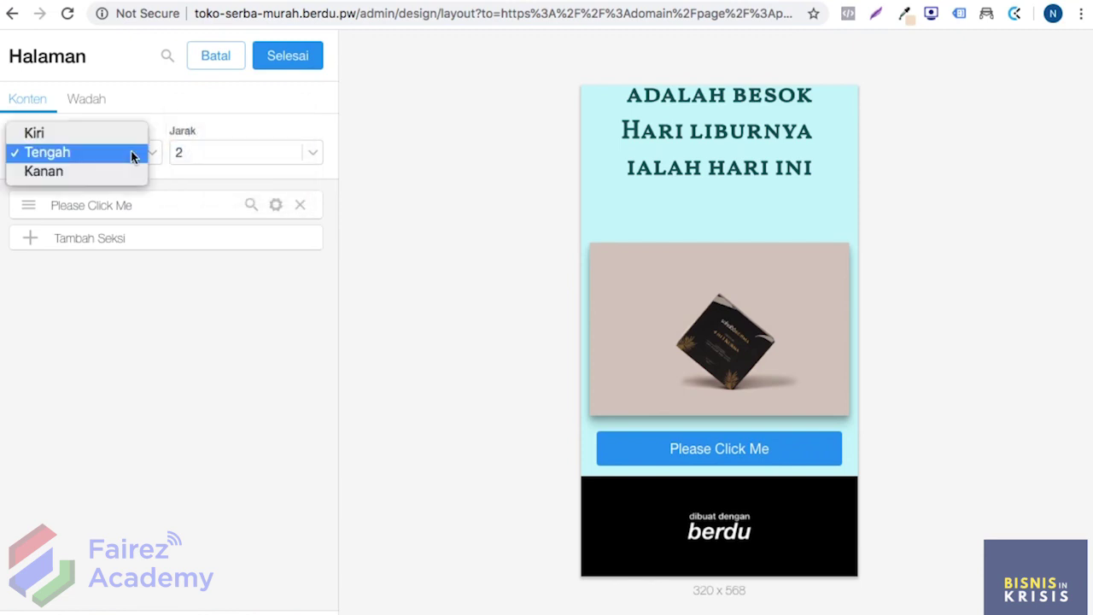
pyautogui.click(105, 155)
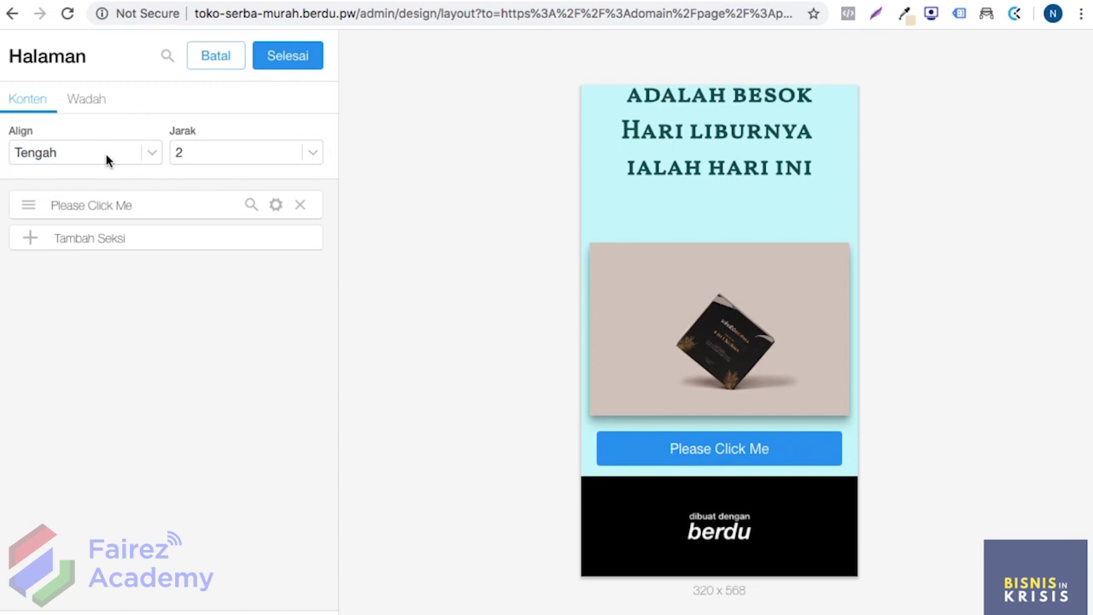
pyautogui.click(106, 155)
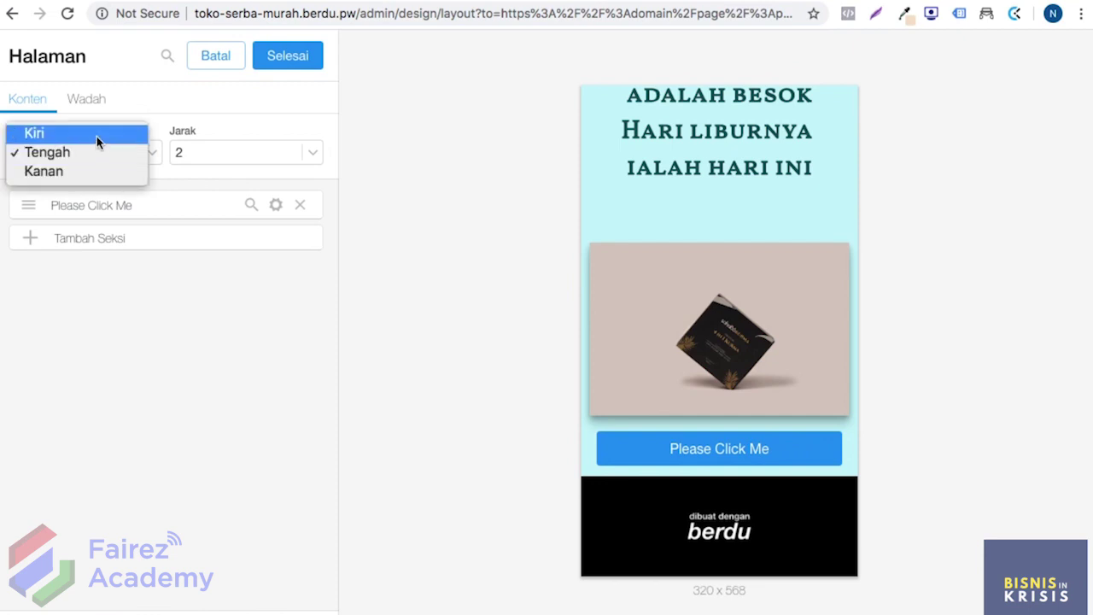
pyautogui.click(97, 135)
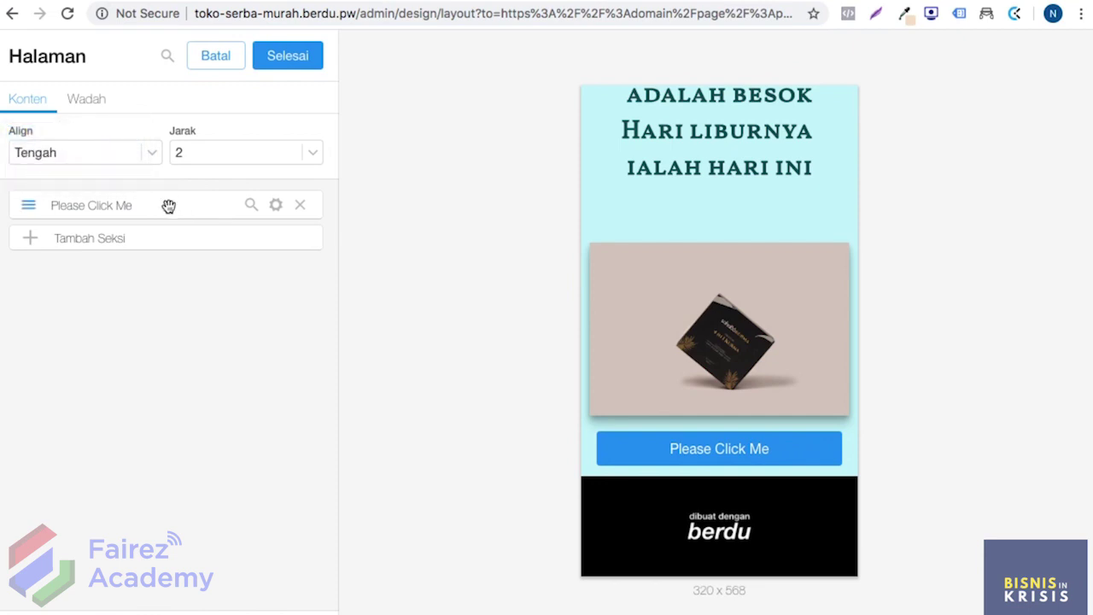
# Step: Open the Please Click Me button's settings and select its label text
pyautogui.click(277, 207)
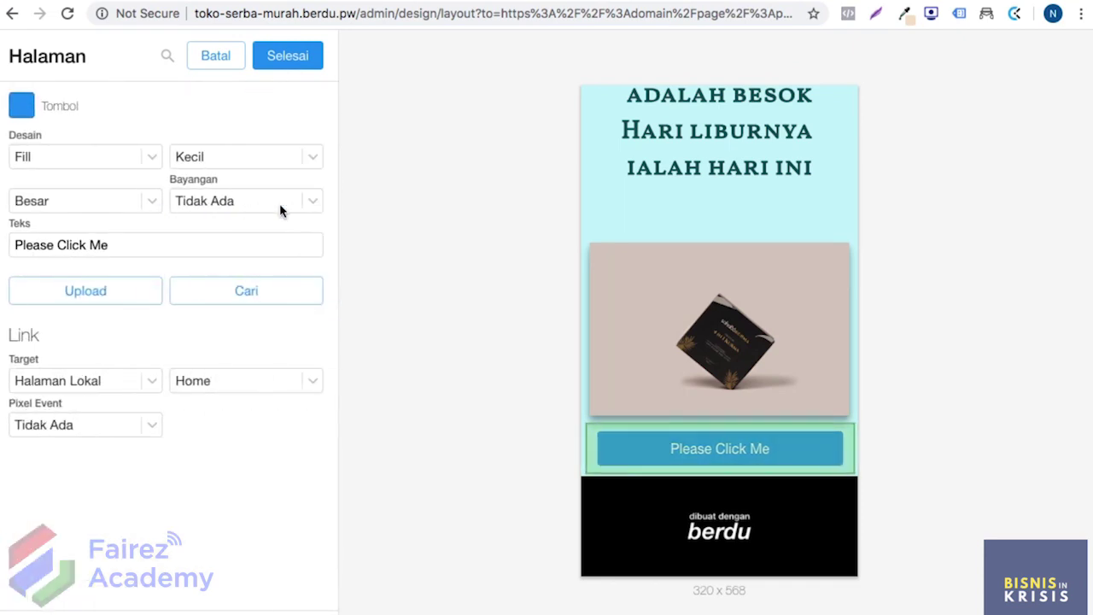
pyautogui.tripleClick(124, 254)
pyautogui.click(126, 247)
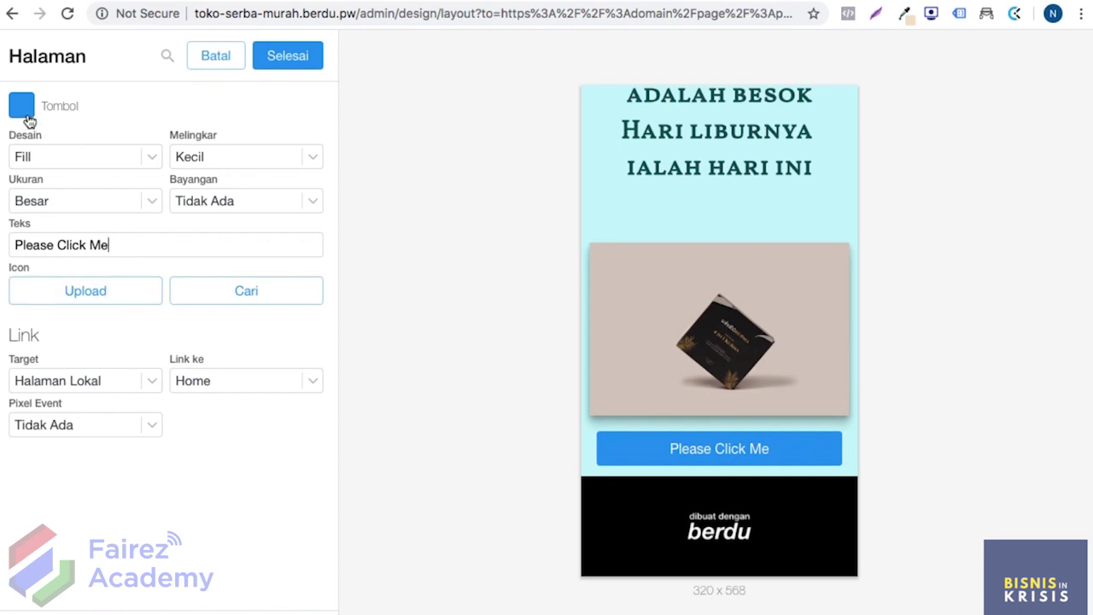
# Step: Change the button colour from blue to light pink #EEB5EB
pyautogui.click(466, 3)
pyautogui.click(21, 106)
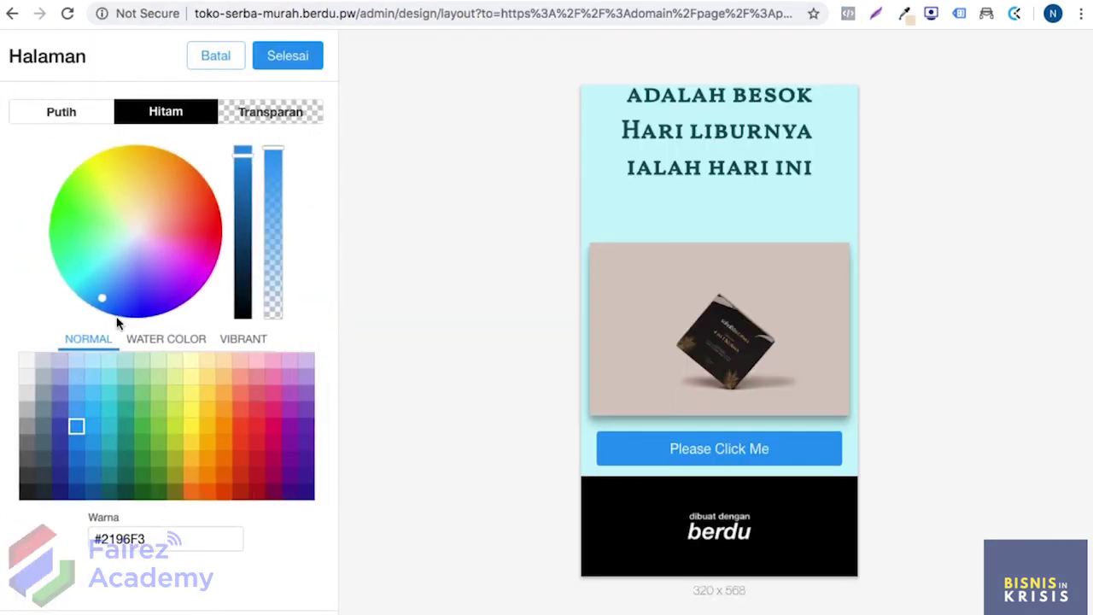
pyautogui.tripleClick(128, 541)
pyautogui.write('#EEB6EB')
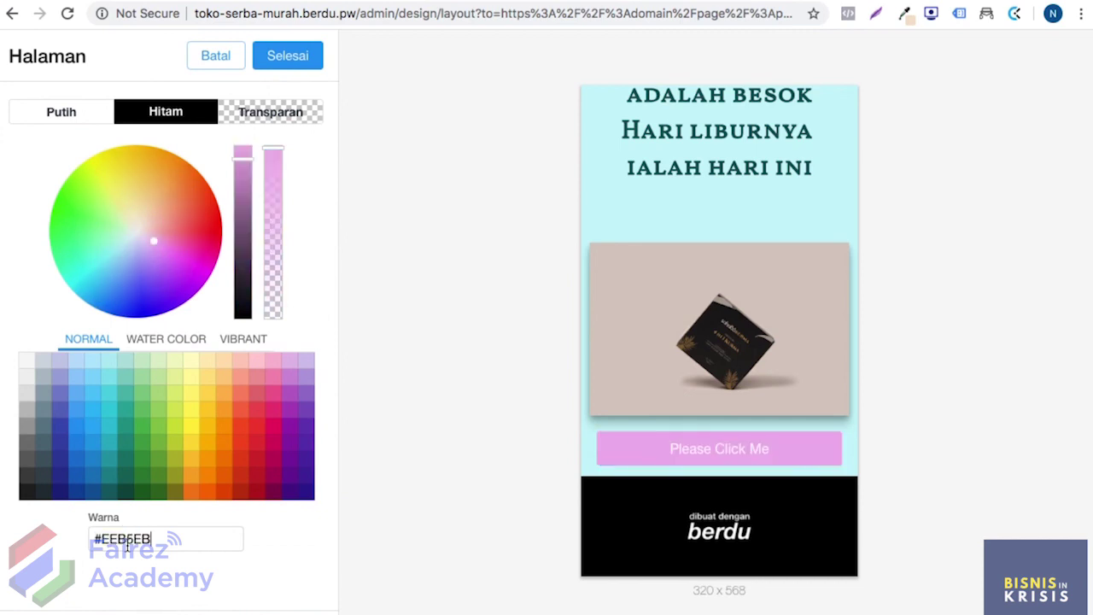
pyautogui.click(295, 66)
pyautogui.click(295, 67)
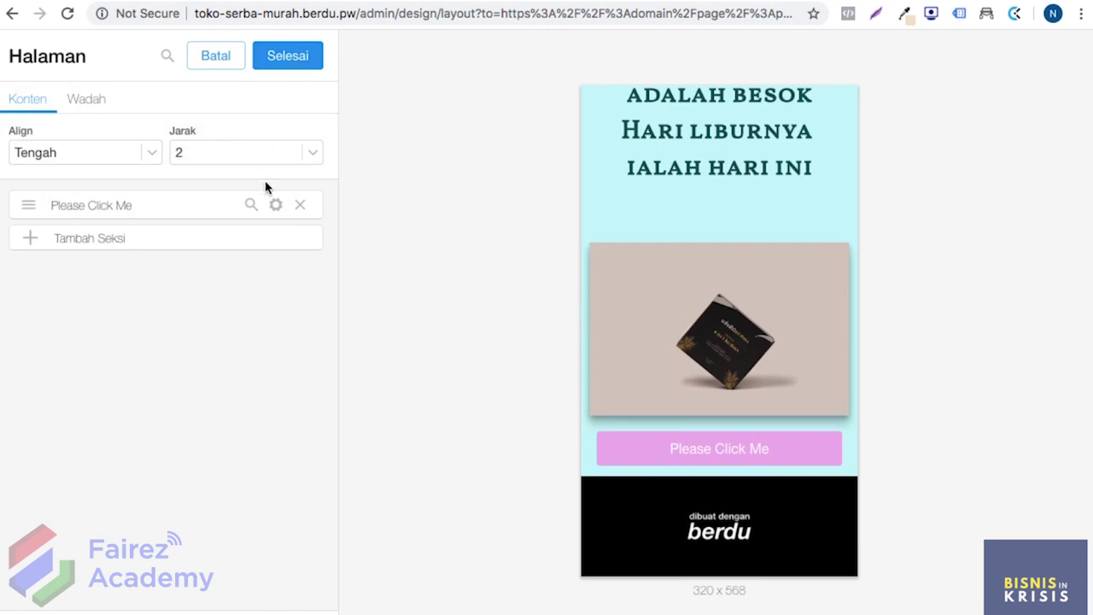
pyautogui.click(275, 207)
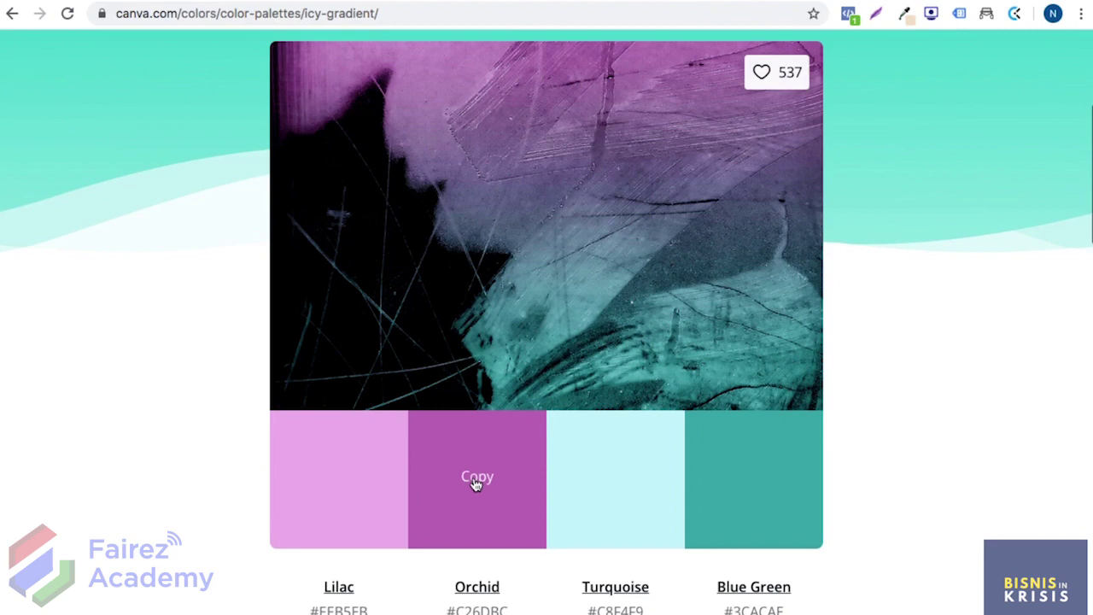
# Step: Copy the Orchid hex code from the Canva Icy Gradient palette
pyautogui.click(478, 480)
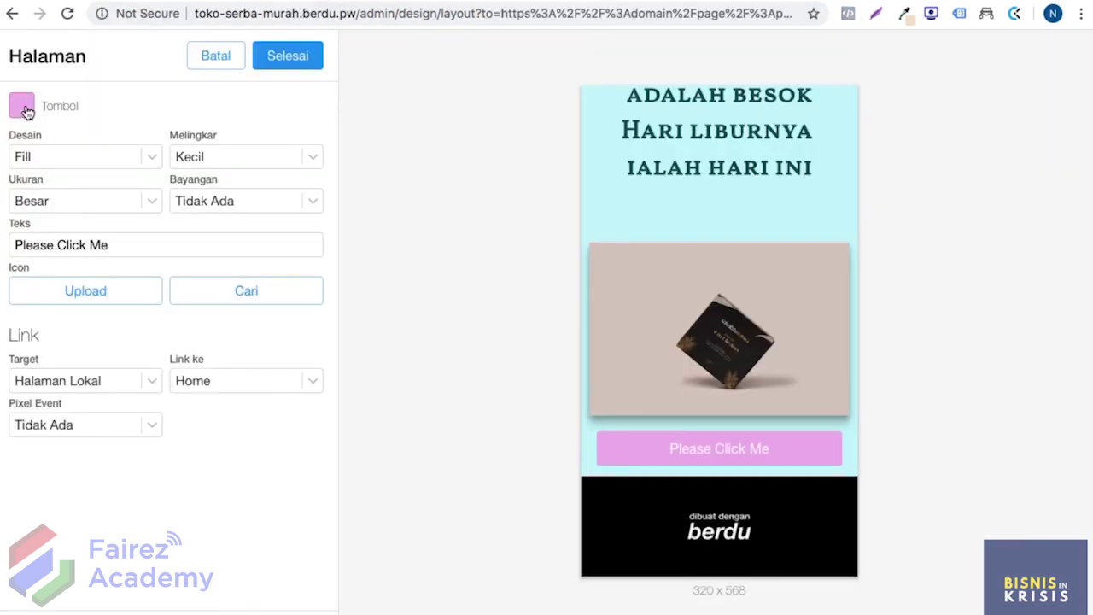
# Step: Change the button colour to orchid #C26DBC and save the page
pyautogui.click(24, 106)
pyautogui.tripleClick(135, 539)
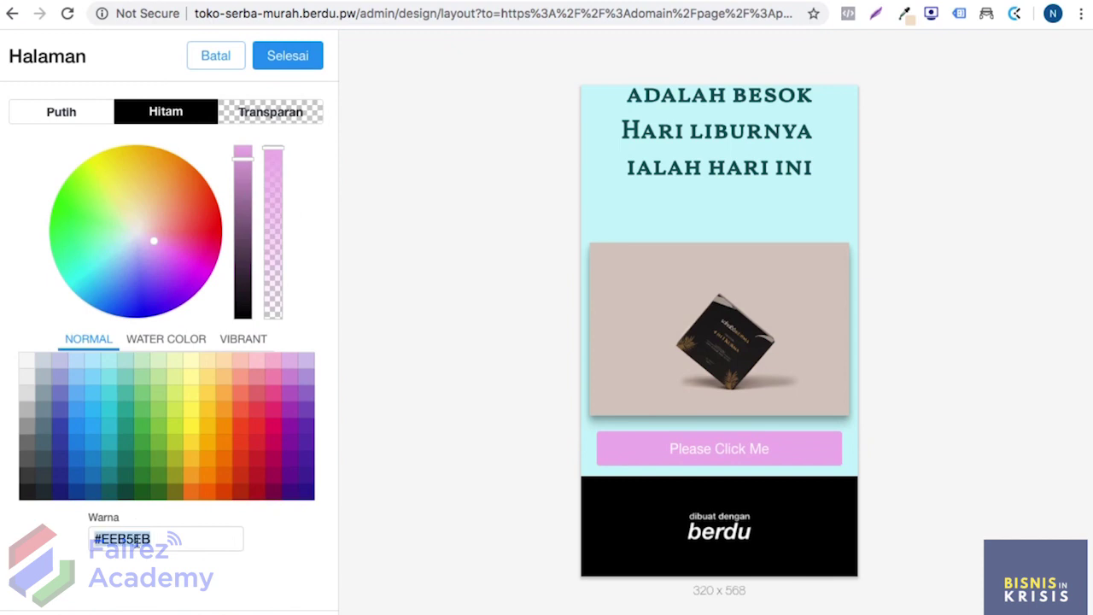
pyautogui.write('#C26DBC')
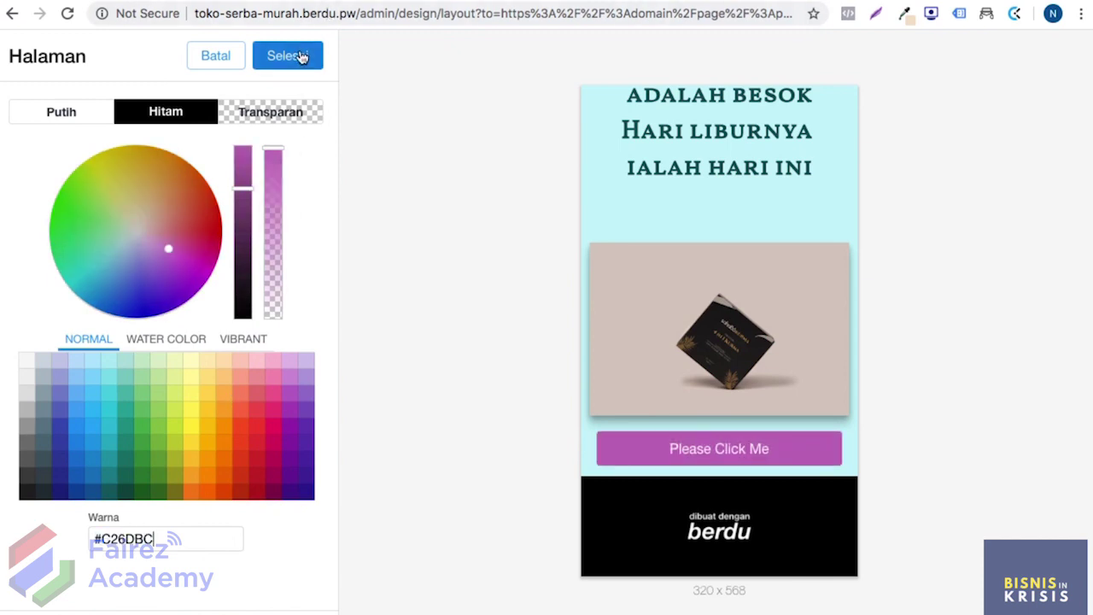
pyautogui.click(299, 56)
pyautogui.click(298, 56)
pyautogui.click(302, 55)
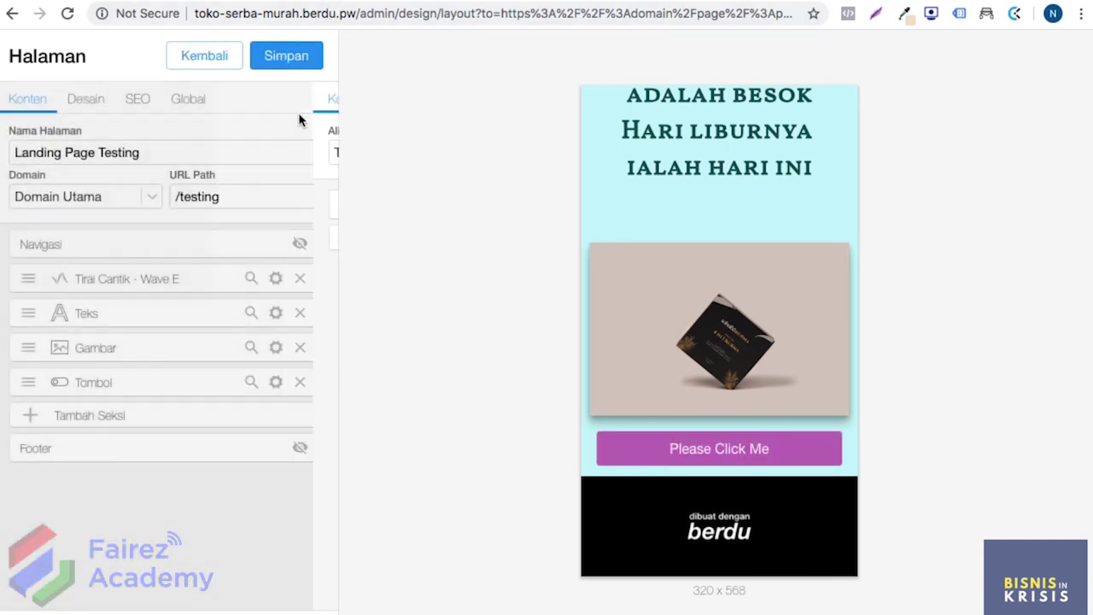
pyautogui.click(299, 68)
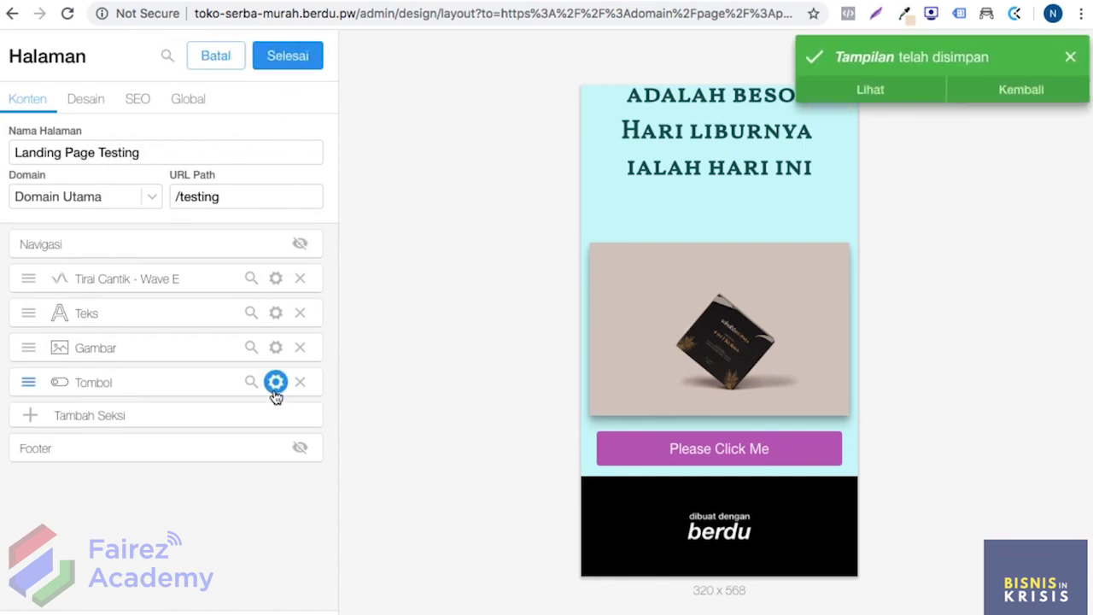
# Step: Set the button's target to Scroll Target with destination Kembali ke Atas
pyautogui.click(276, 382)
pyautogui.click(276, 205)
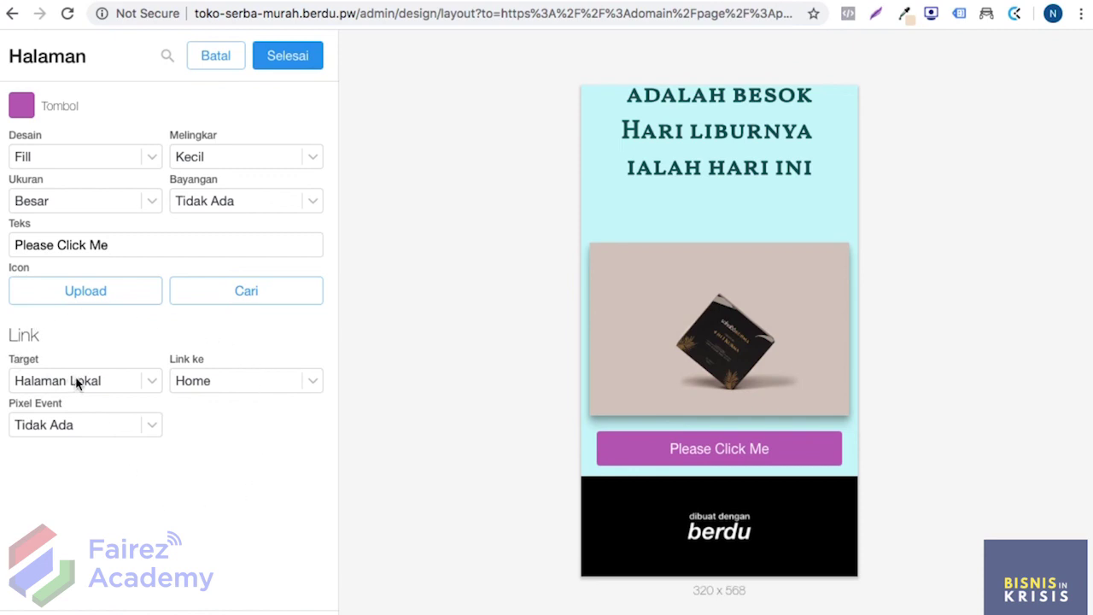
pyautogui.click(111, 381)
pyautogui.click(111, 381)
pyautogui.click(111, 381)
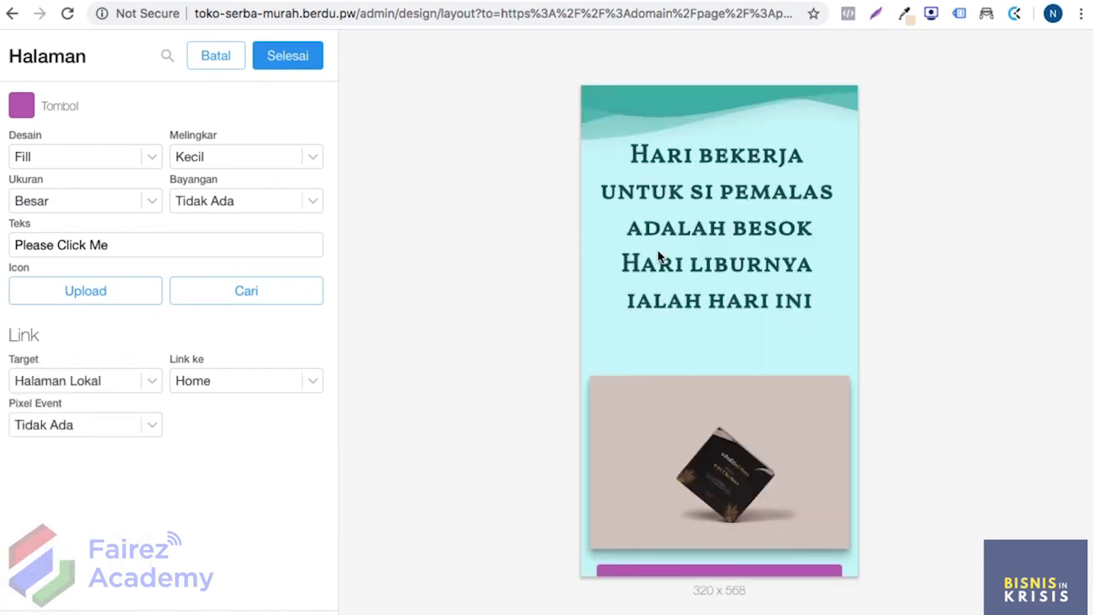
pyautogui.scroll(-2, 658, 256)
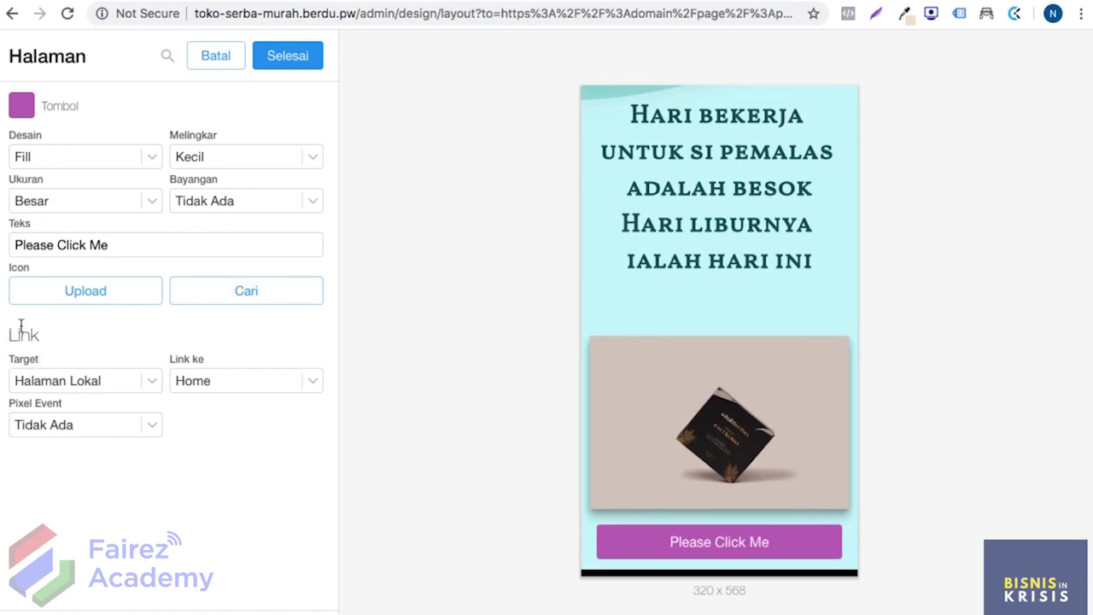
pyautogui.click(99, 380)
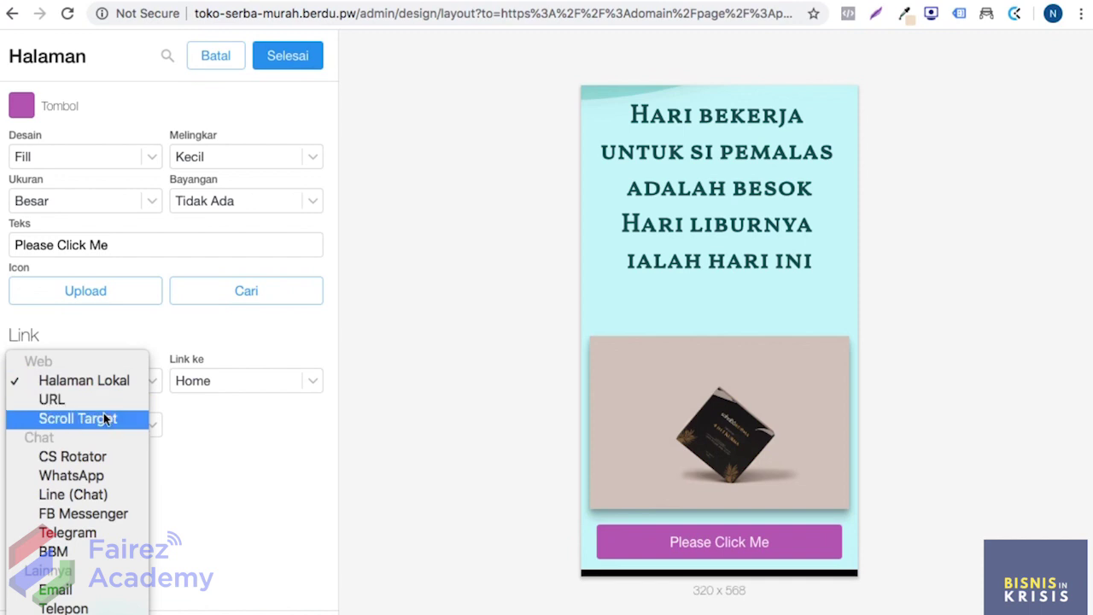
pyautogui.click(104, 418)
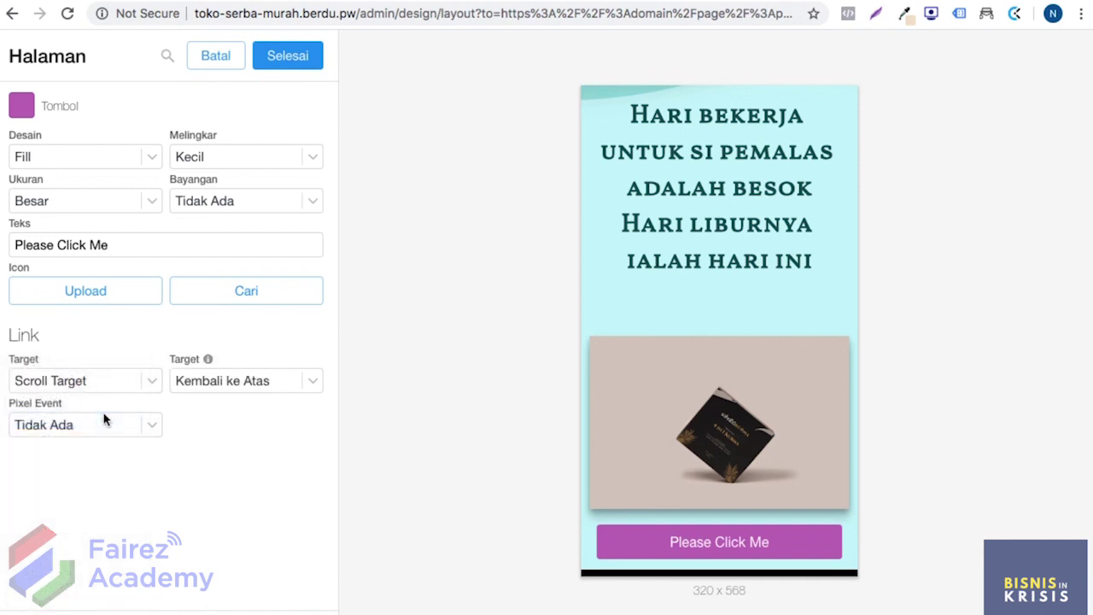
pyautogui.click(218, 382)
pyautogui.click(219, 382)
pyautogui.click(211, 390)
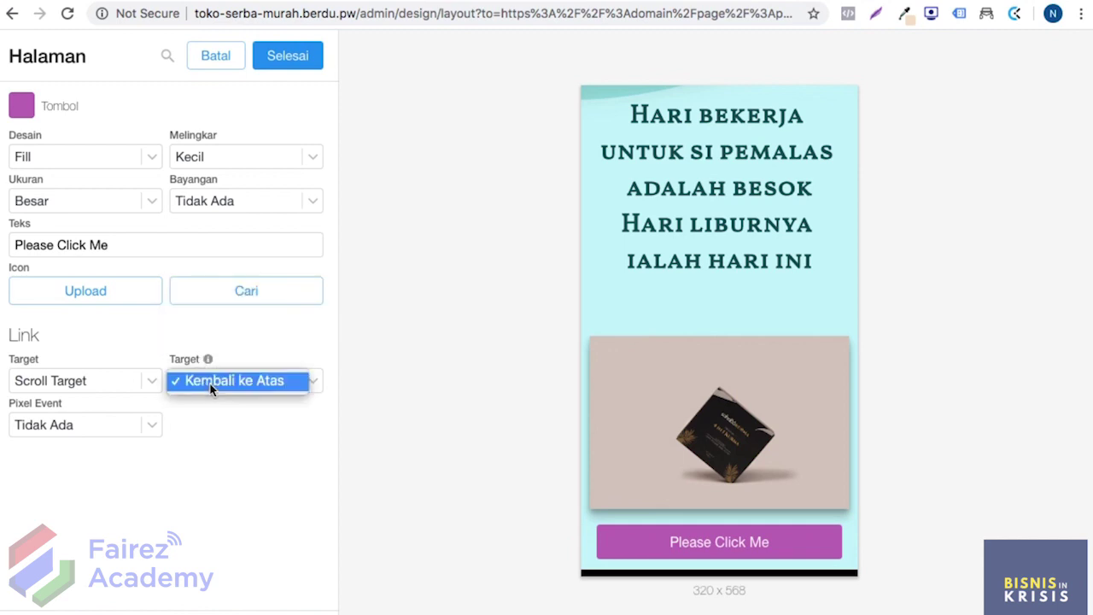
pyautogui.click(232, 386)
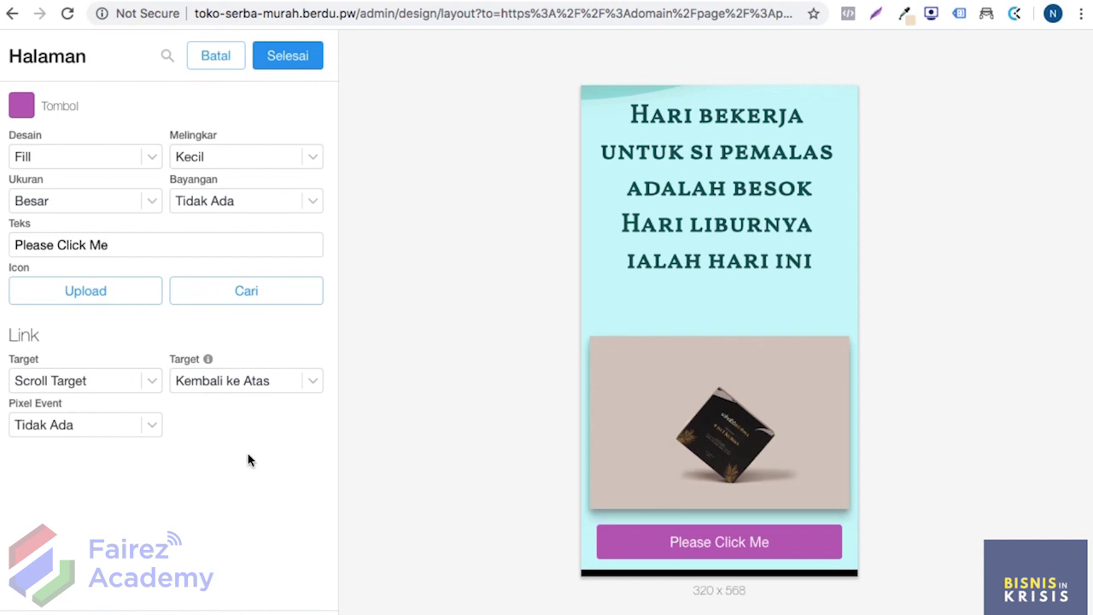
pyautogui.click(222, 381)
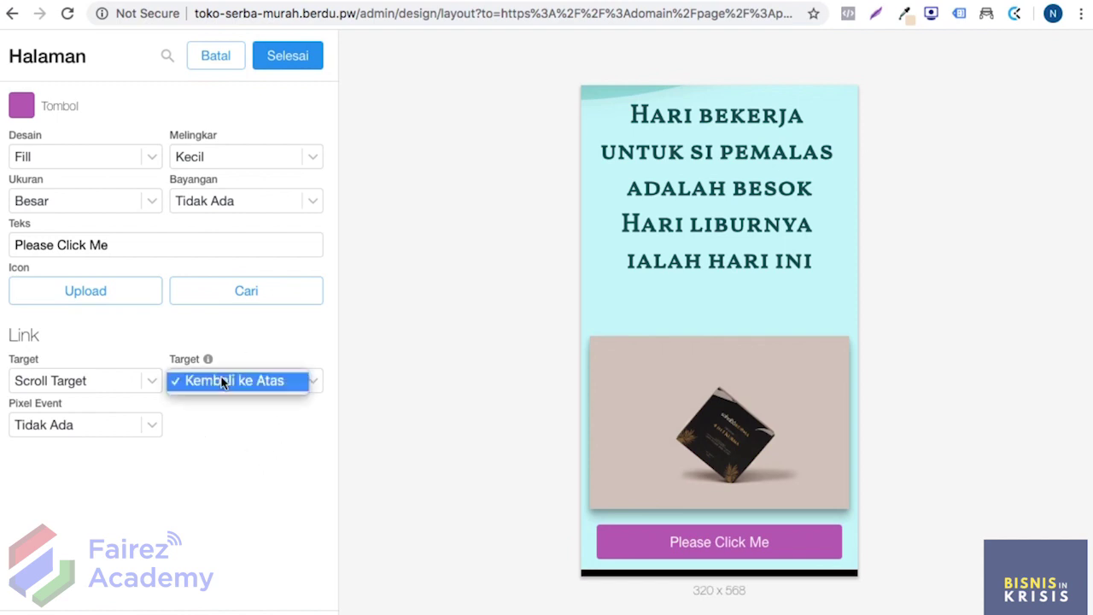
pyautogui.click(289, 435)
# Step: Relabel the button 'DETAIL PRODUK'
pyautogui.tripleClick(120, 238)
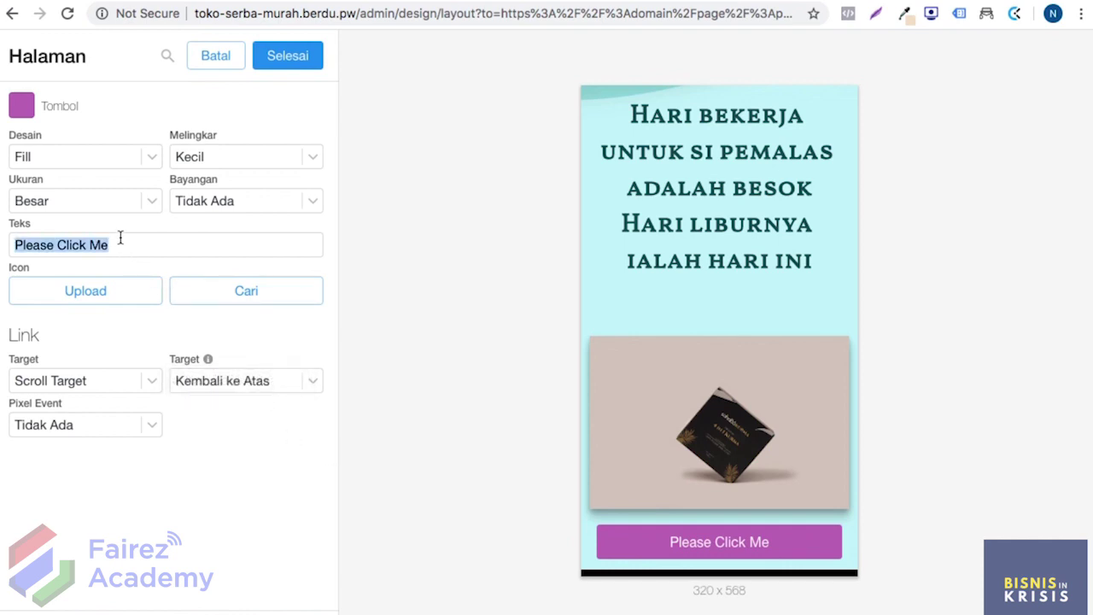
pyautogui.write('DETAIL PRODULK')
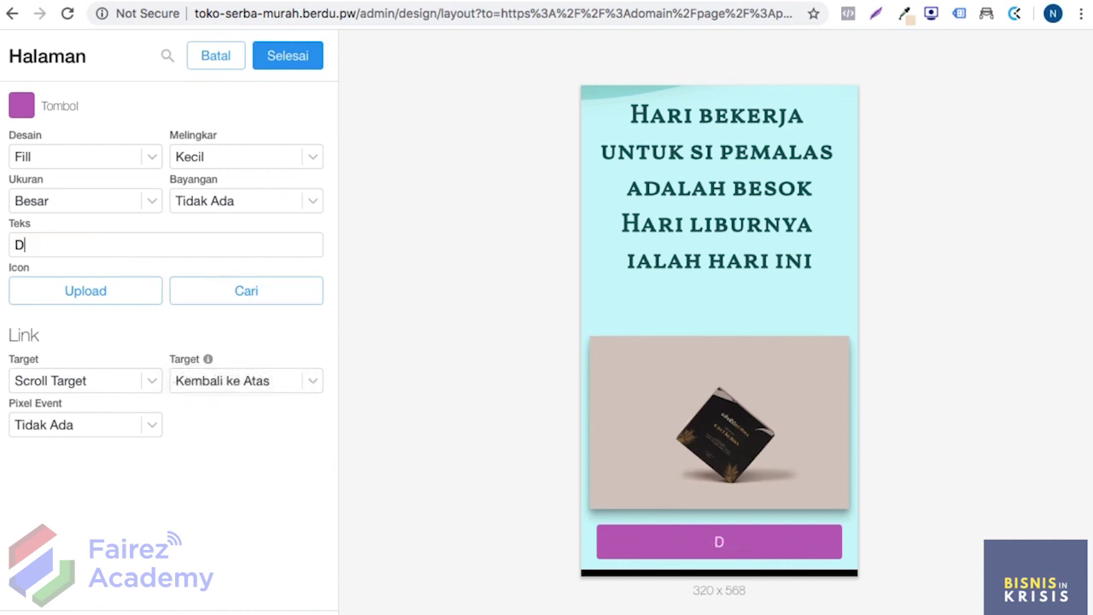
pyautogui.press('BackSpace')
pyautogui.press('BackSpace')
pyautogui.write('K')
pyautogui.click(287, 55)
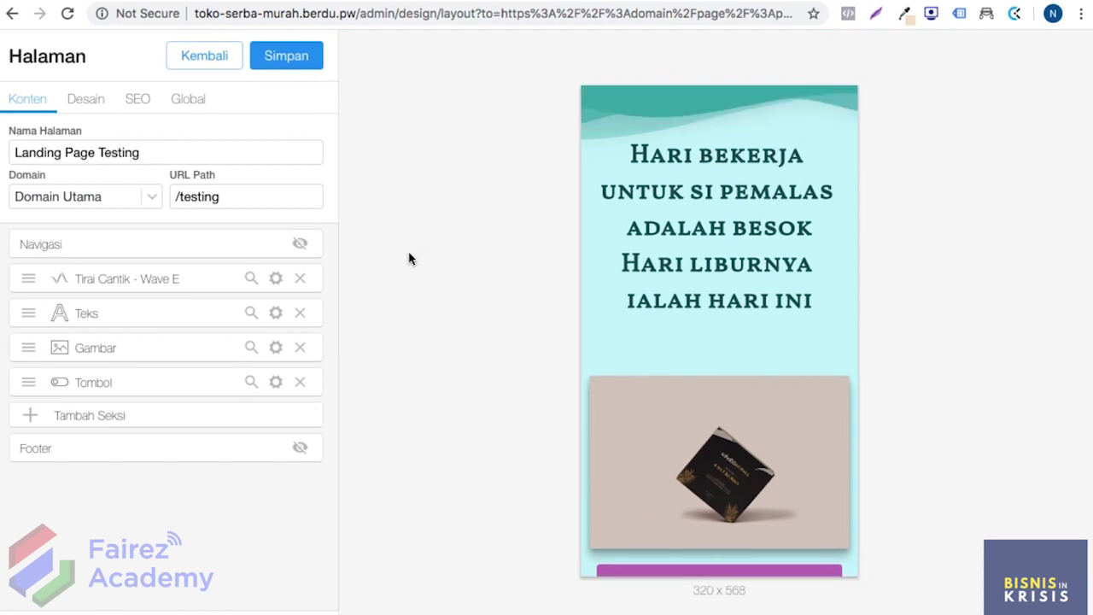
# Step: Add a Slide section from the Media category below the DETAIL PRODUK button
pyautogui.click(165, 421)
pyautogui.scroll(-5, 152, 385)
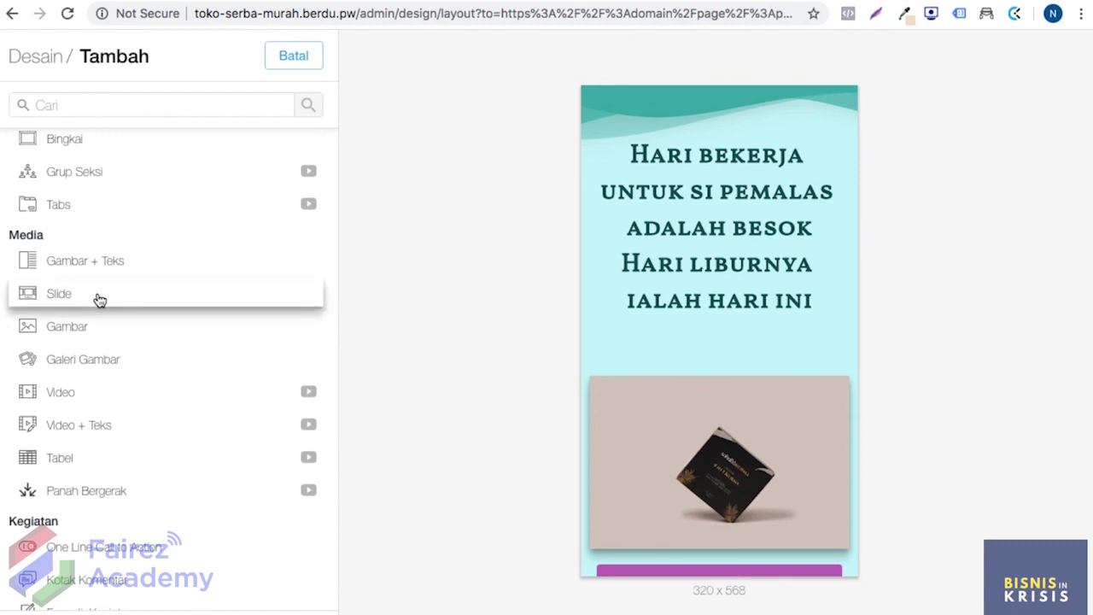
pyautogui.click(97, 298)
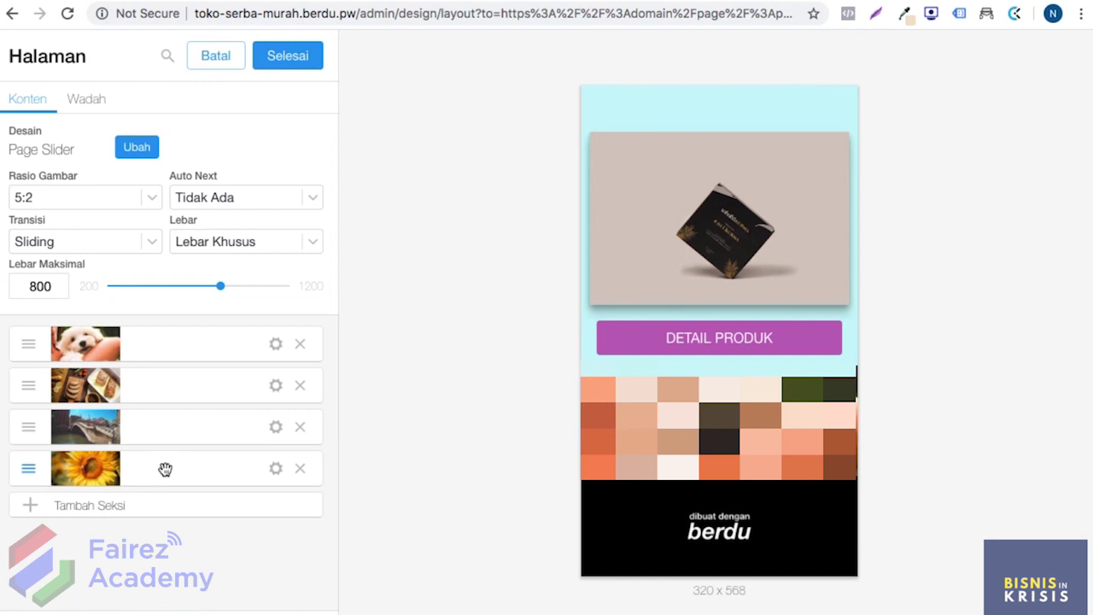
# Step: Set the slider image ratio to 1:1 and auto-advance to every 3 detik
pyautogui.click(127, 198)
pyautogui.click(156, 201)
pyautogui.click(144, 200)
pyautogui.click(96, 138)
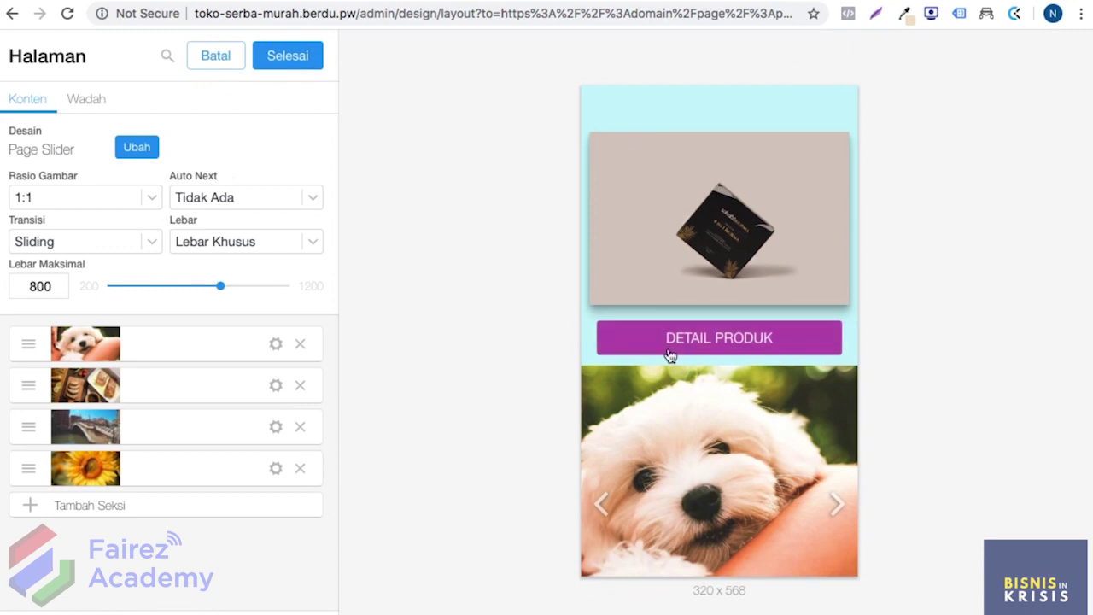
pyautogui.scroll(-2, 666, 351)
pyautogui.click(237, 198)
pyautogui.click(227, 257)
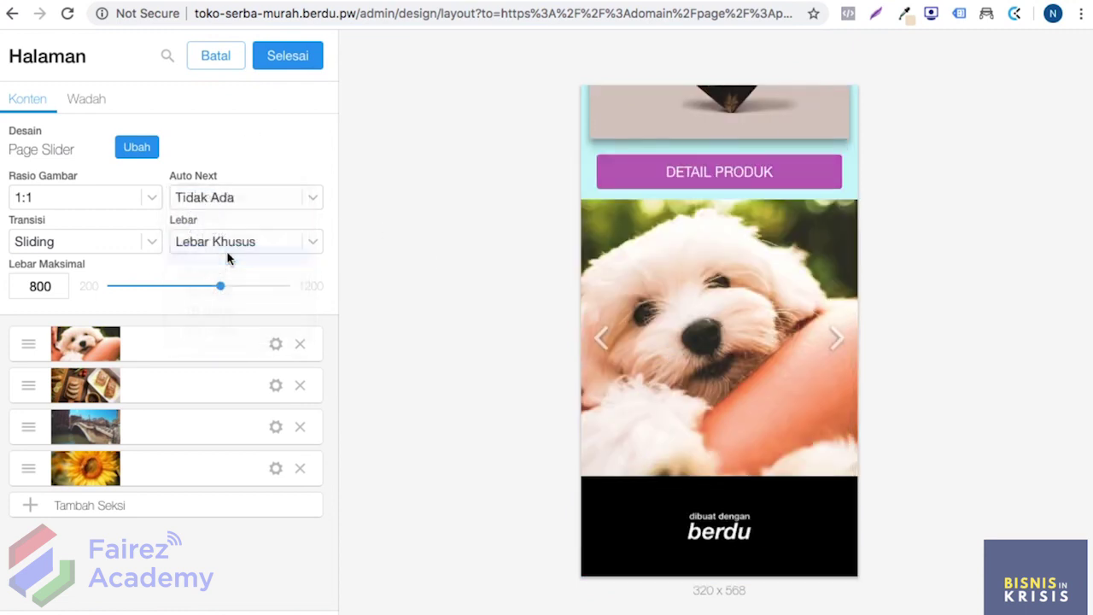
# Step: Keep the Sliding transition and set the slider width to Selebar halaman
pyautogui.click(142, 243)
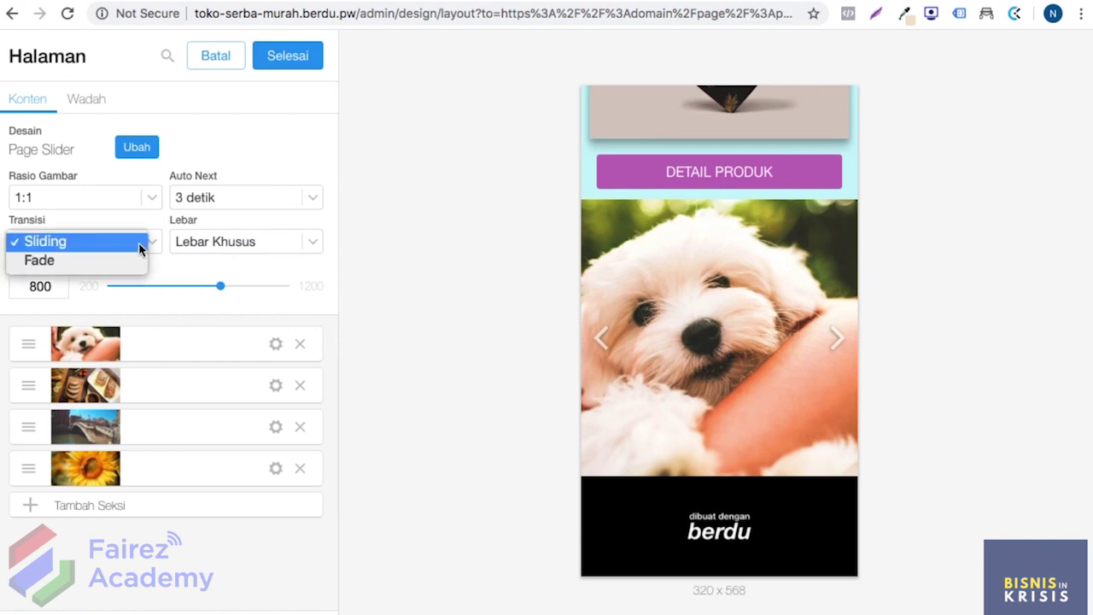
pyautogui.click(119, 262)
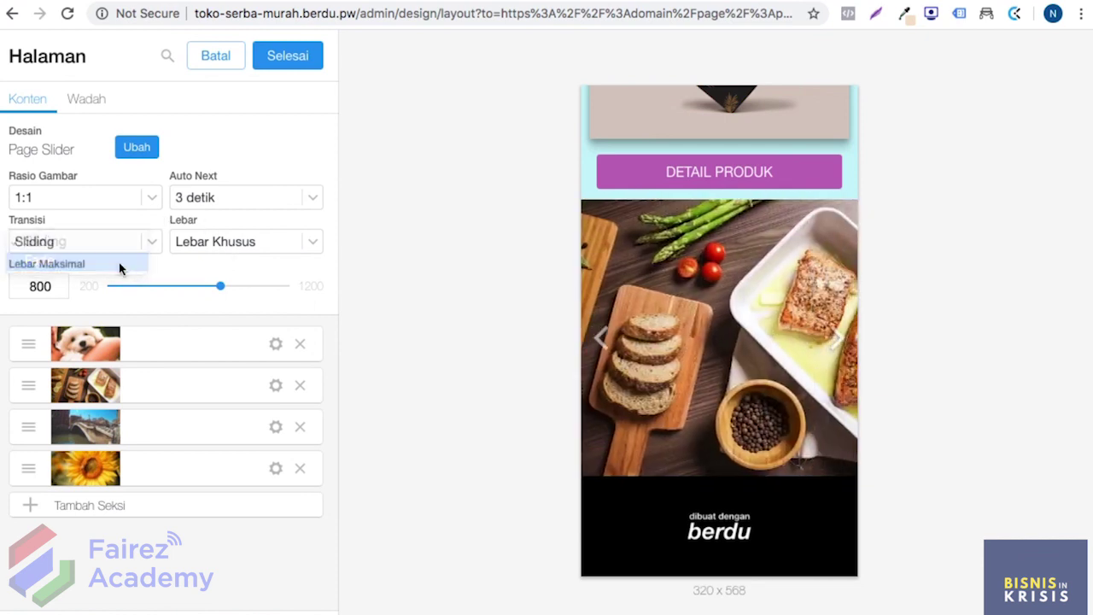
pyautogui.click(126, 243)
pyautogui.click(111, 225)
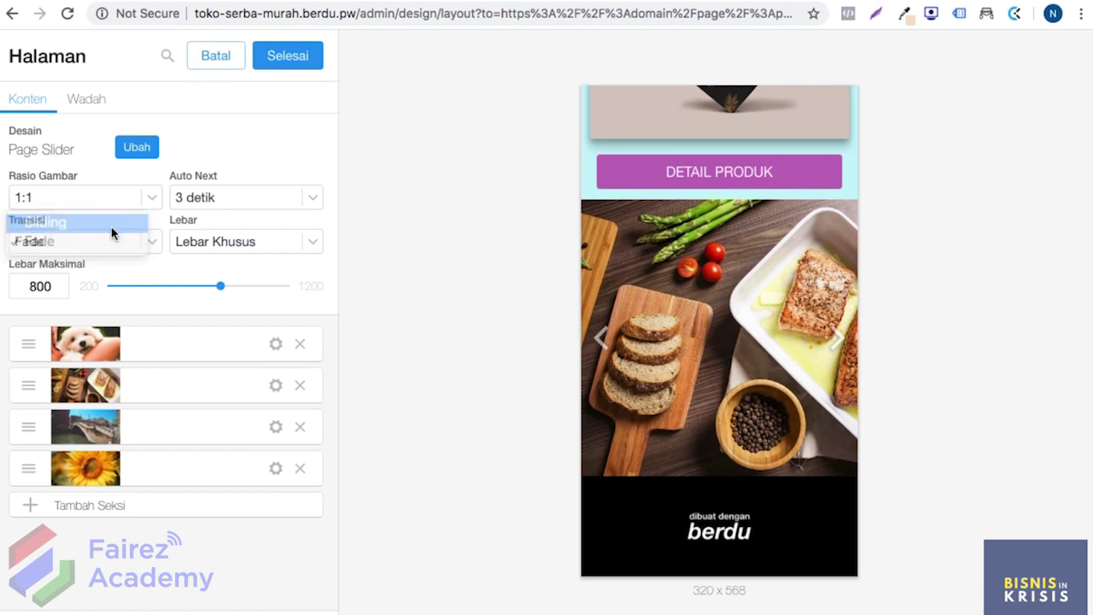
pyautogui.click(213, 245)
pyautogui.click(213, 243)
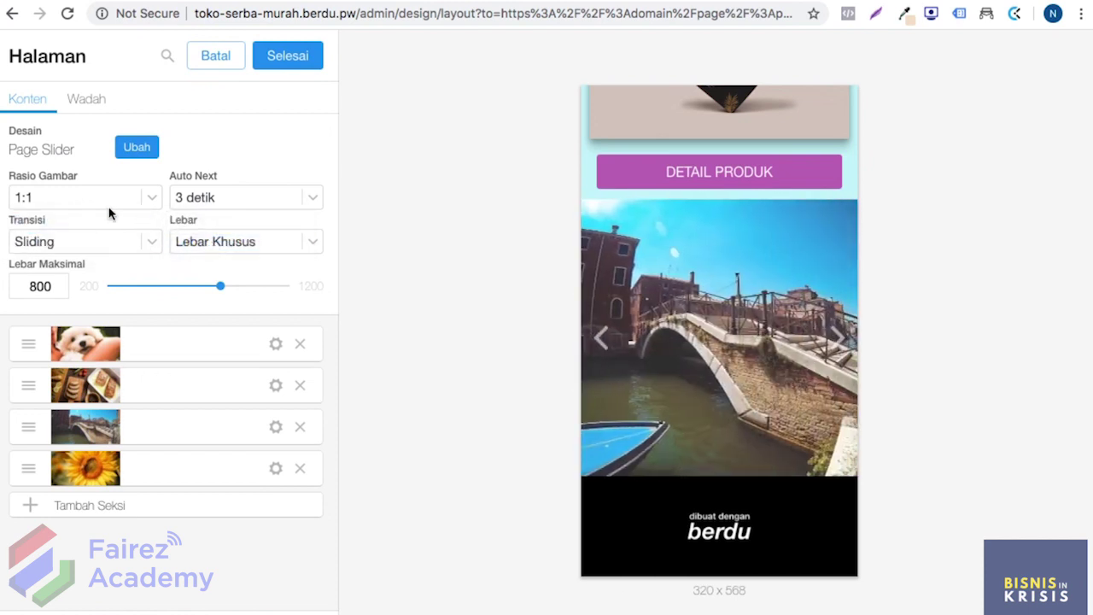
pyautogui.click(251, 242)
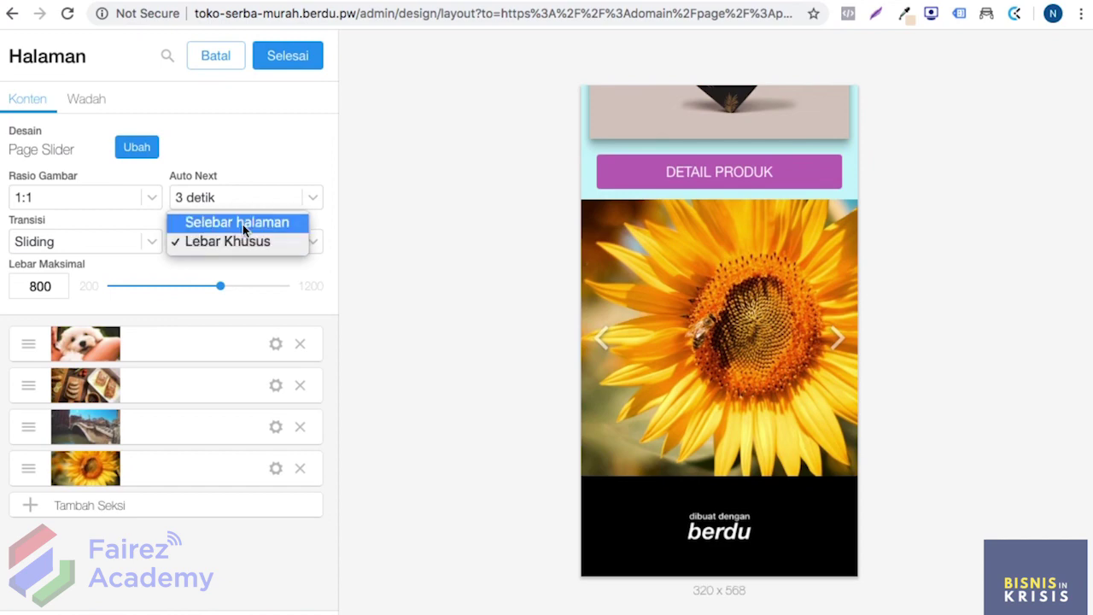
pyautogui.click(242, 223)
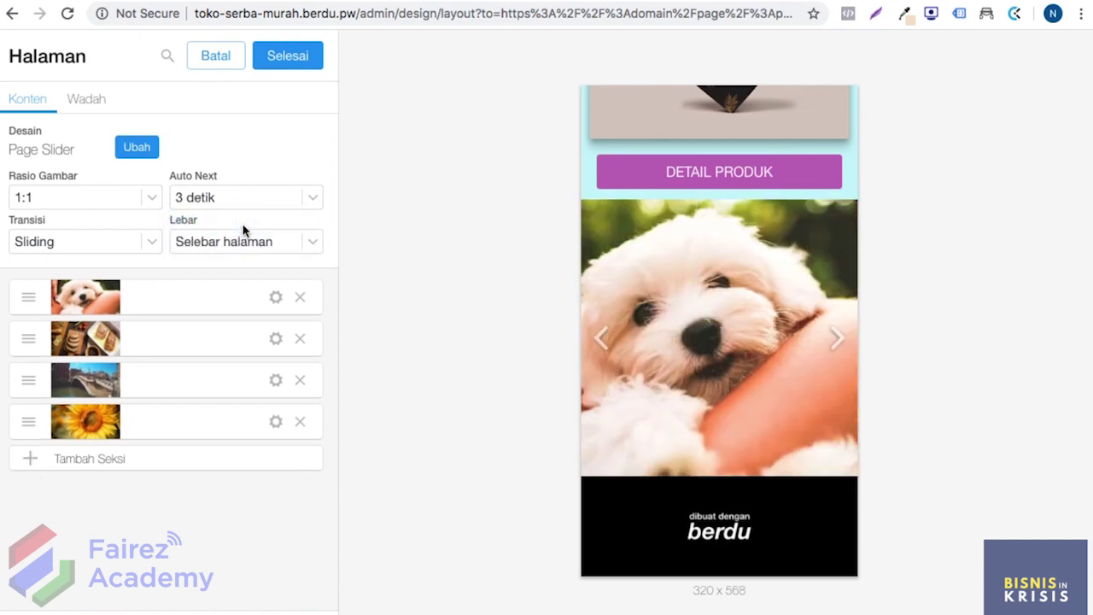
pyautogui.click(133, 149)
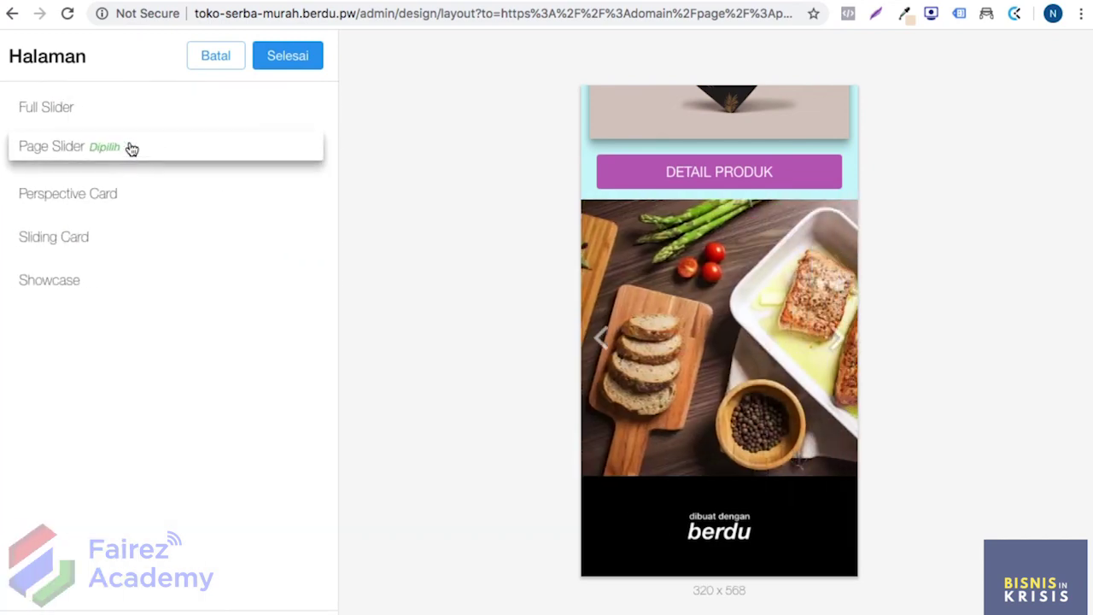
# Step: Compare Full Slider, Page Slider, Sliding Card and Showcase, then apply Perspective Card
pyautogui.click(111, 106)
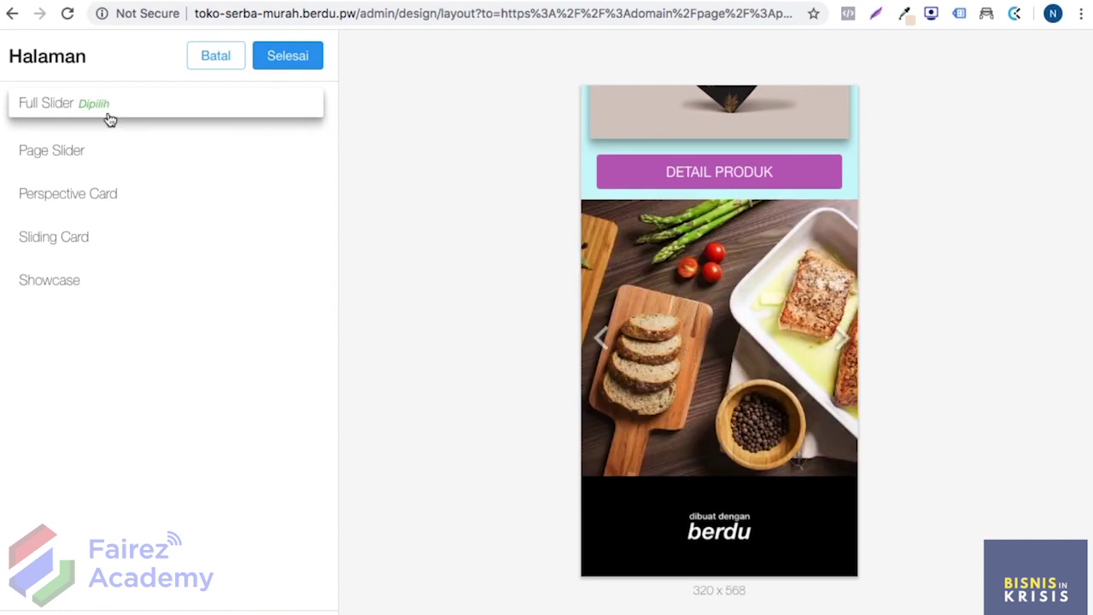
pyautogui.click(104, 149)
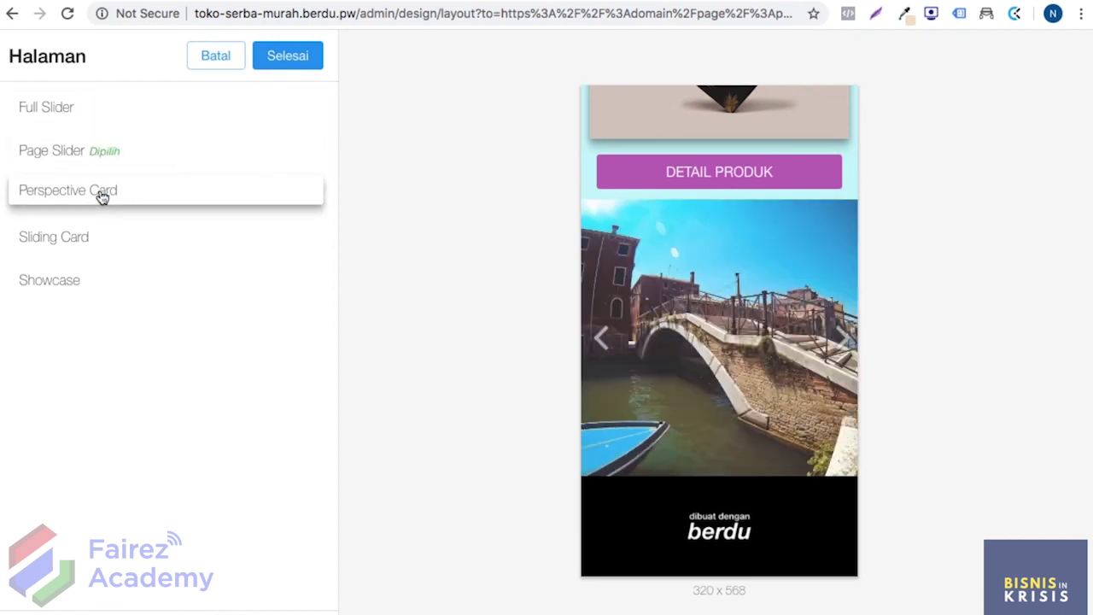
pyautogui.click(101, 196)
pyautogui.click(100, 239)
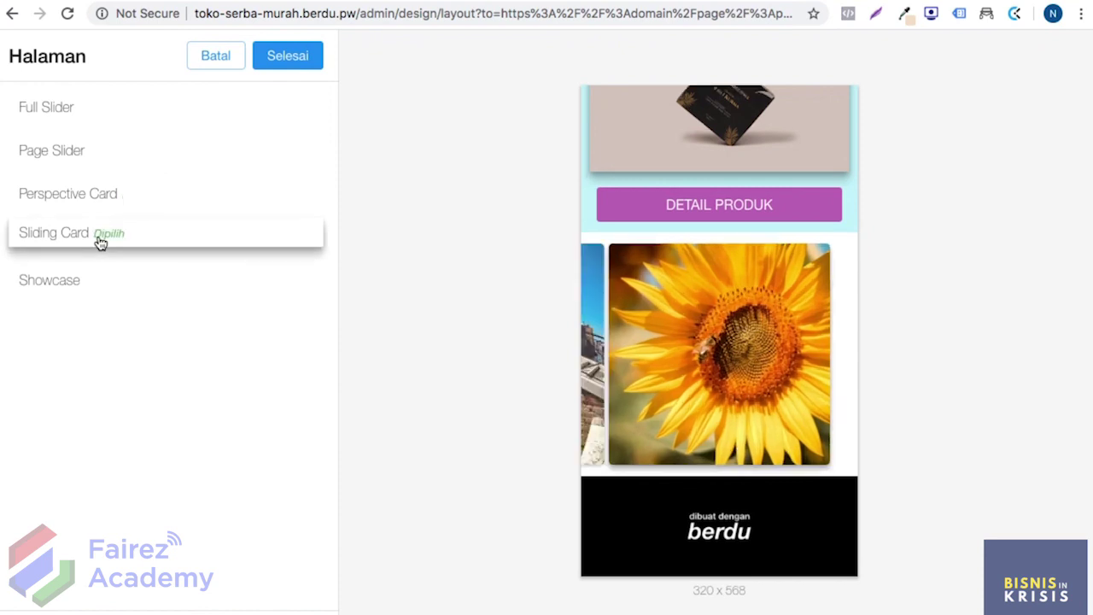
pyautogui.click(88, 288)
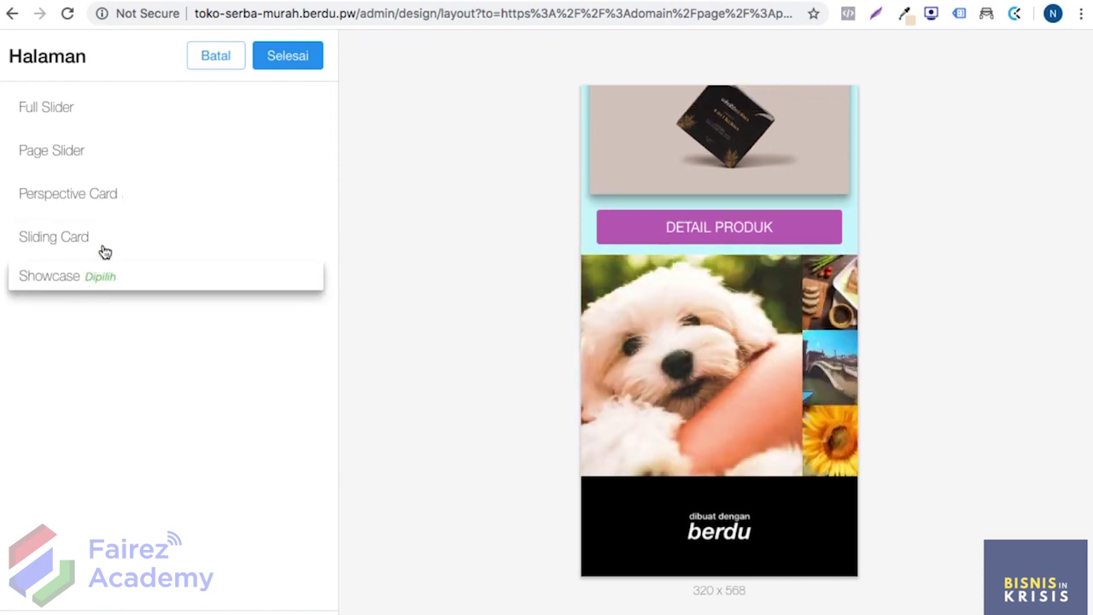
pyautogui.click(117, 191)
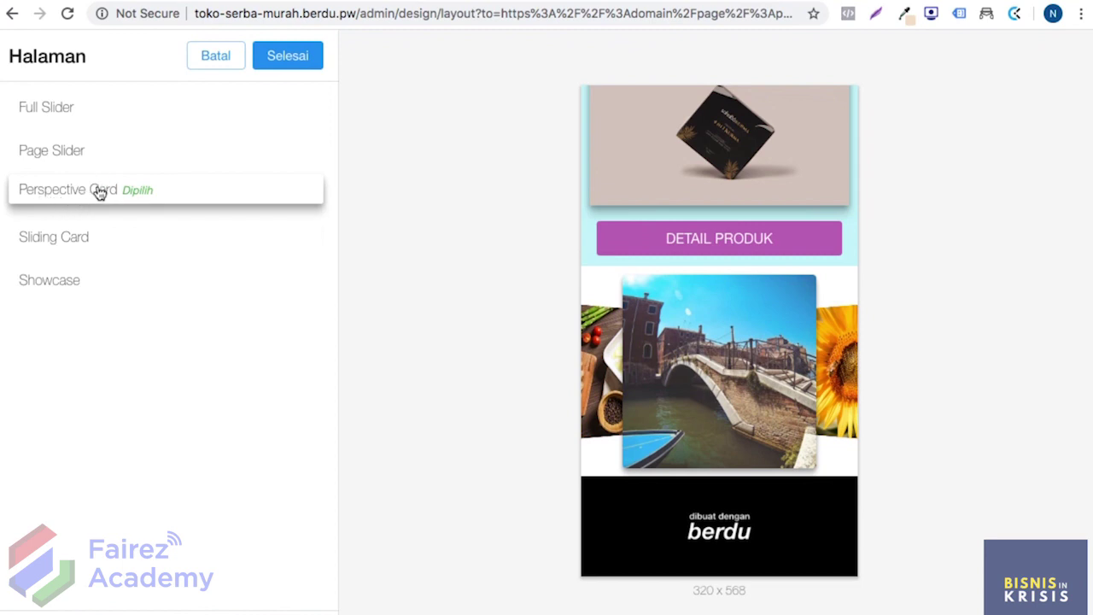
pyautogui.click(282, 63)
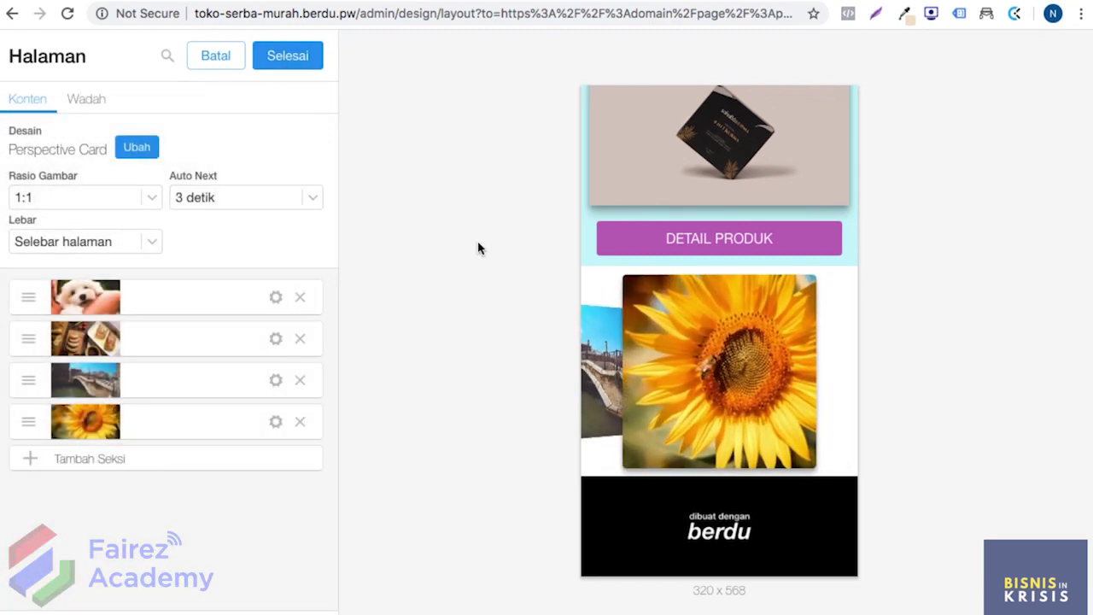
# Step: Set the slider section's Wadah background type to Warna with colour #C8F4F9
pyautogui.click(86, 98)
pyautogui.click(89, 154)
pyautogui.click(91, 175)
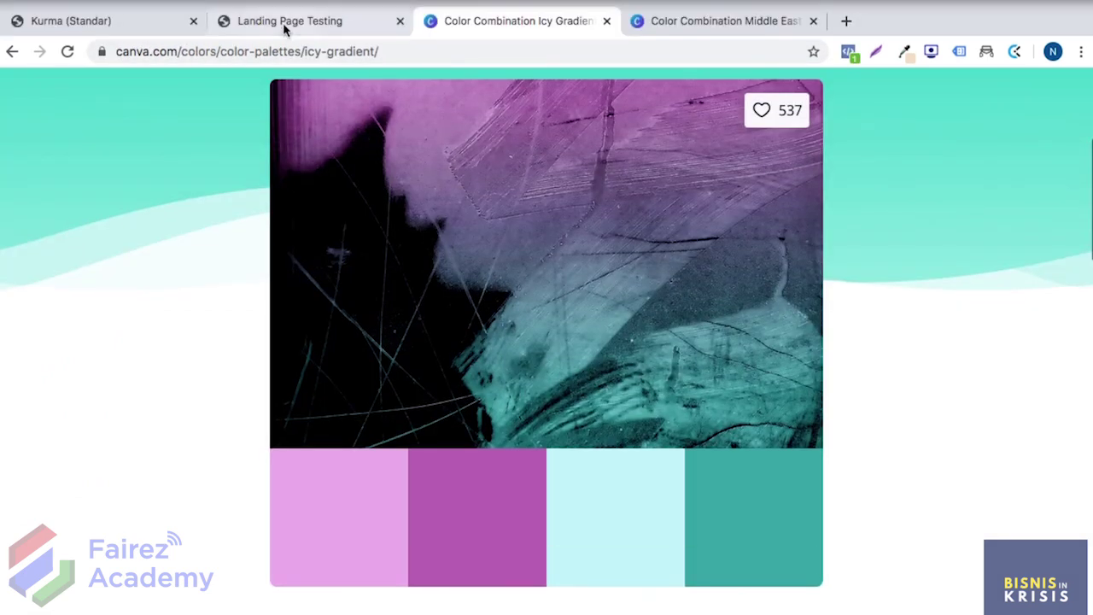
pyautogui.click(282, 22)
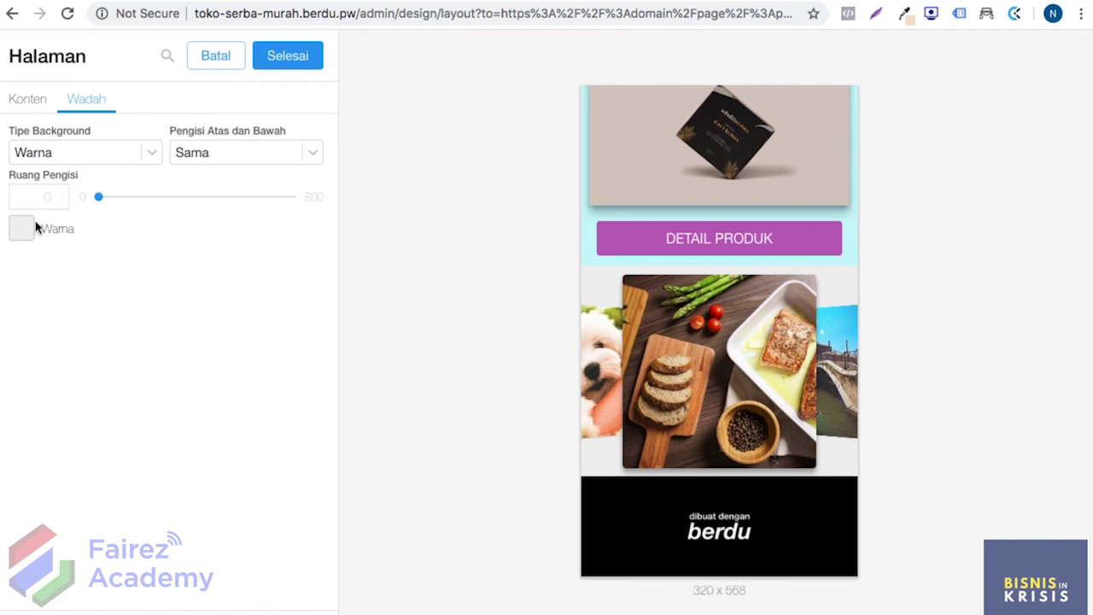
pyautogui.click(24, 229)
pyautogui.click(152, 543)
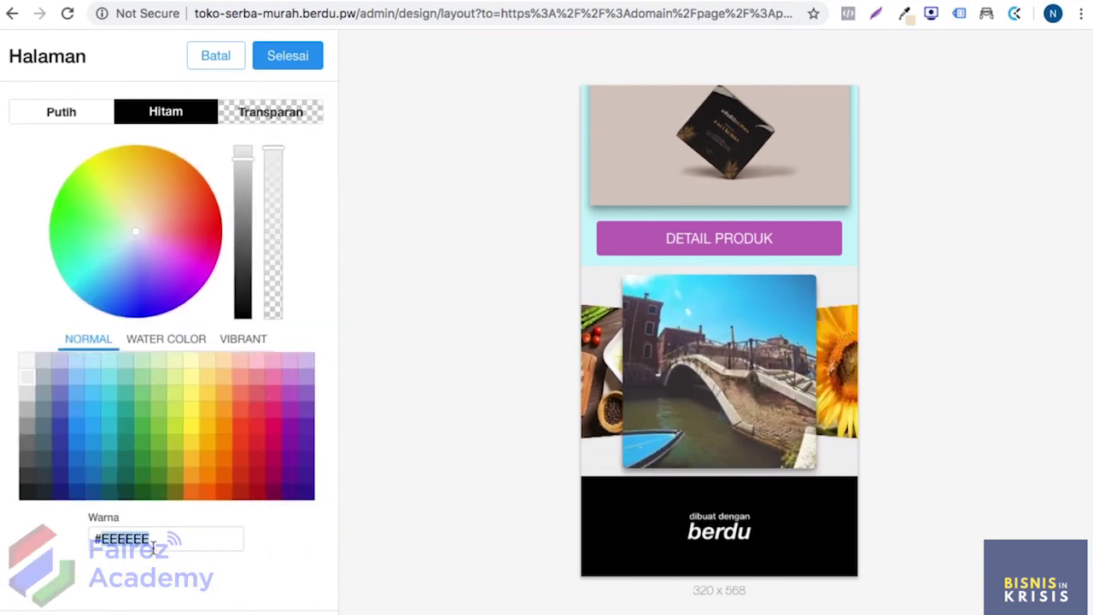
pyautogui.write('#C8F4F9')
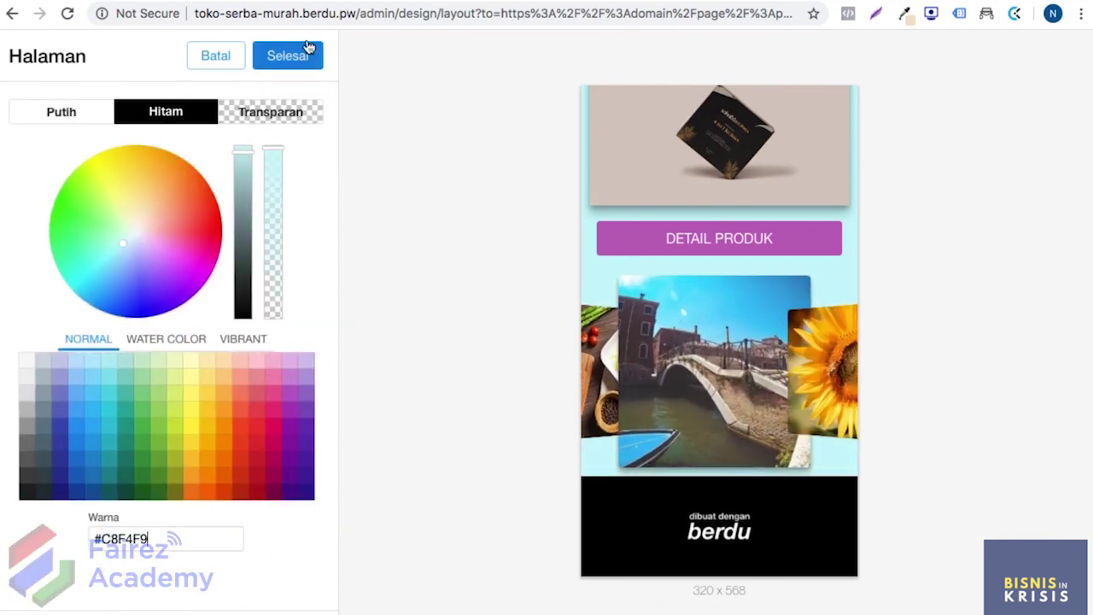
pyautogui.click(305, 51)
pyautogui.click(299, 49)
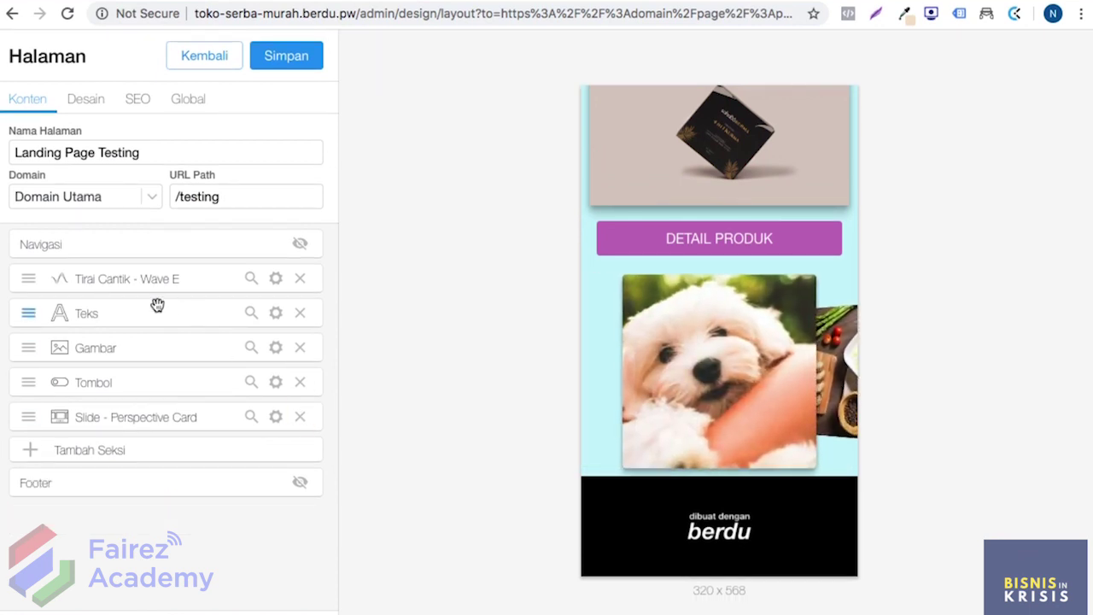
# Step: Save the page, then add a Panah Bergerak section using the Panah arrow design
pyautogui.click(295, 53)
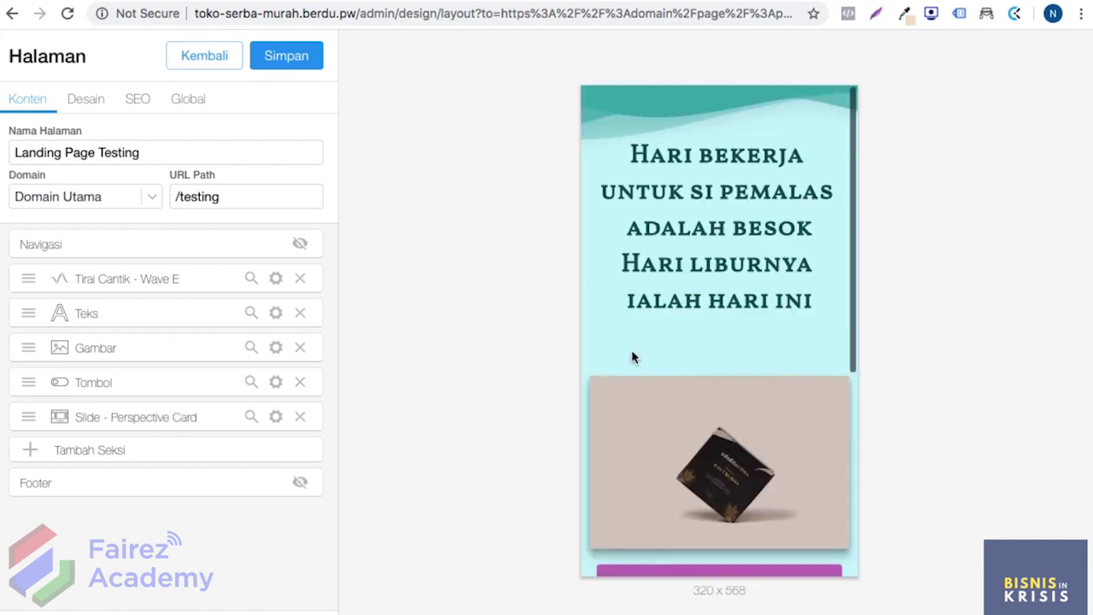
pyautogui.click(288, 55)
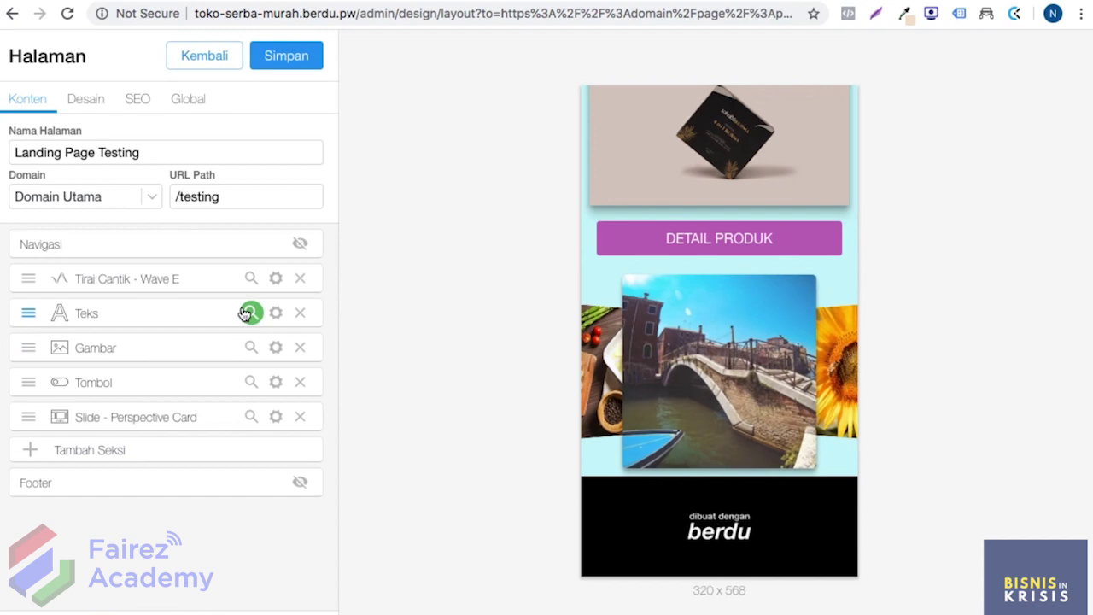
pyautogui.click(198, 450)
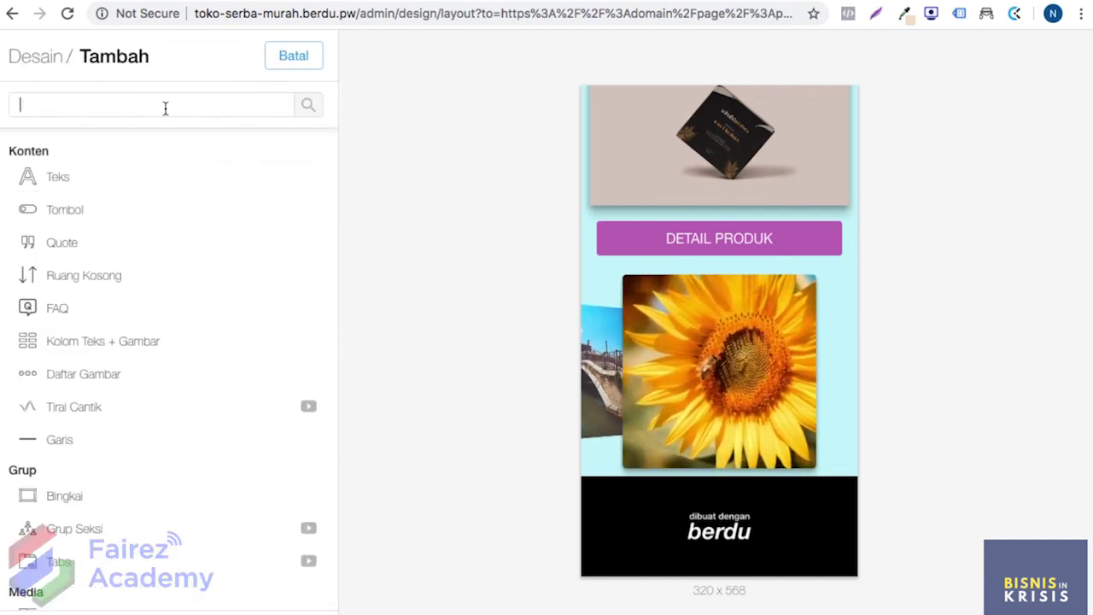
pyautogui.write('panah')
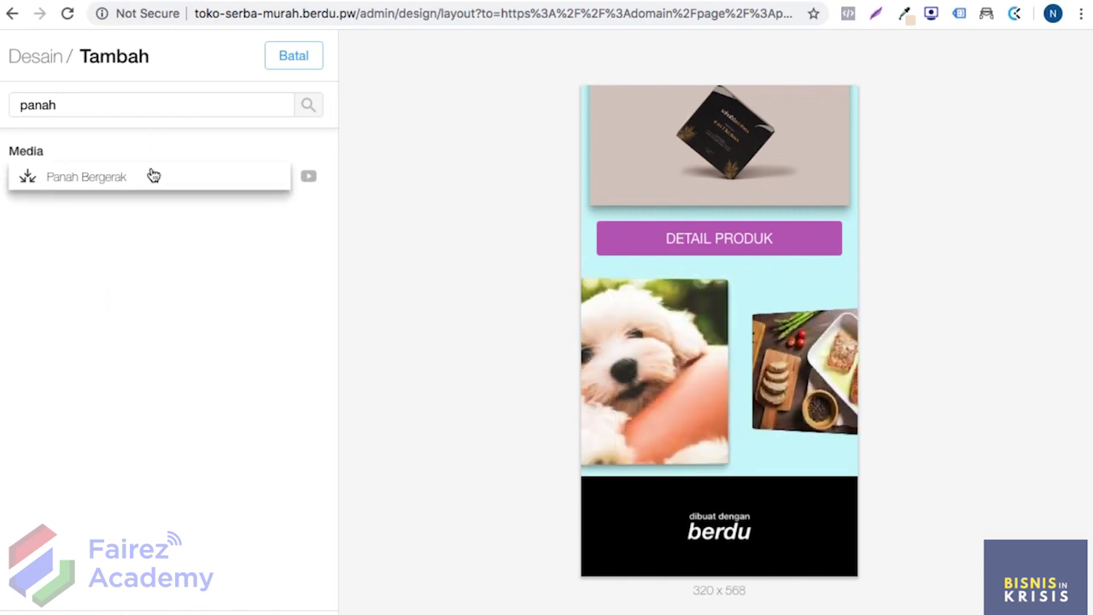
pyautogui.click(155, 174)
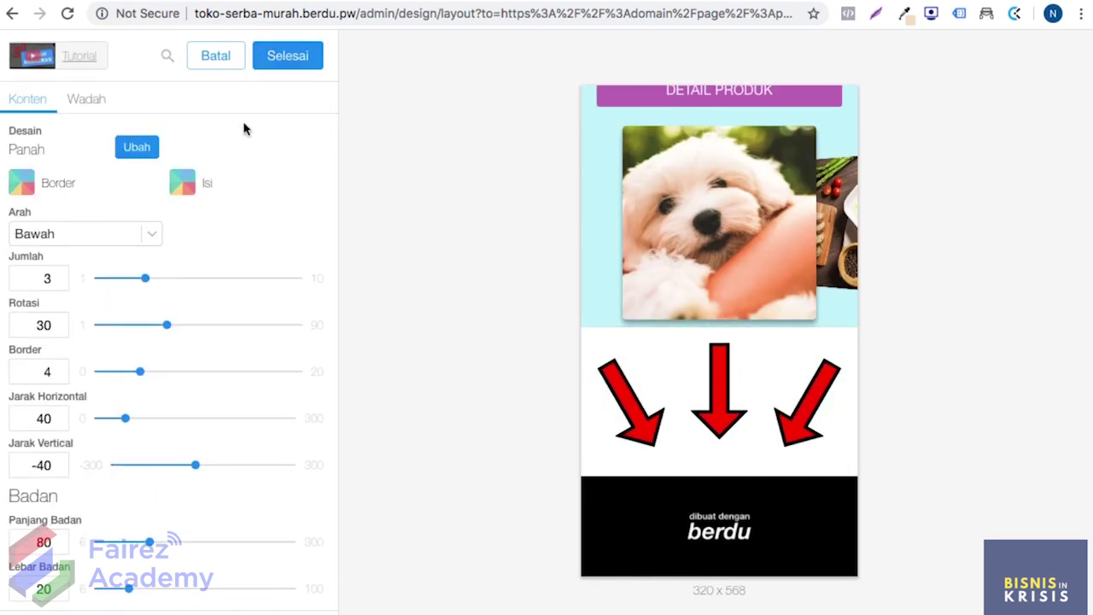
pyautogui.click(142, 143)
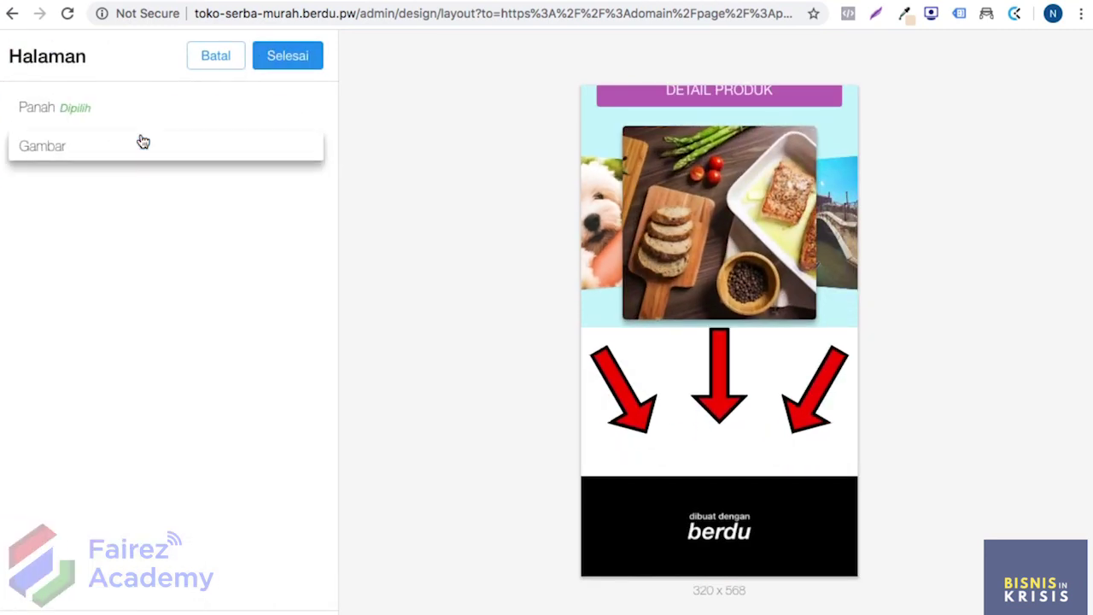
pyautogui.click(164, 149)
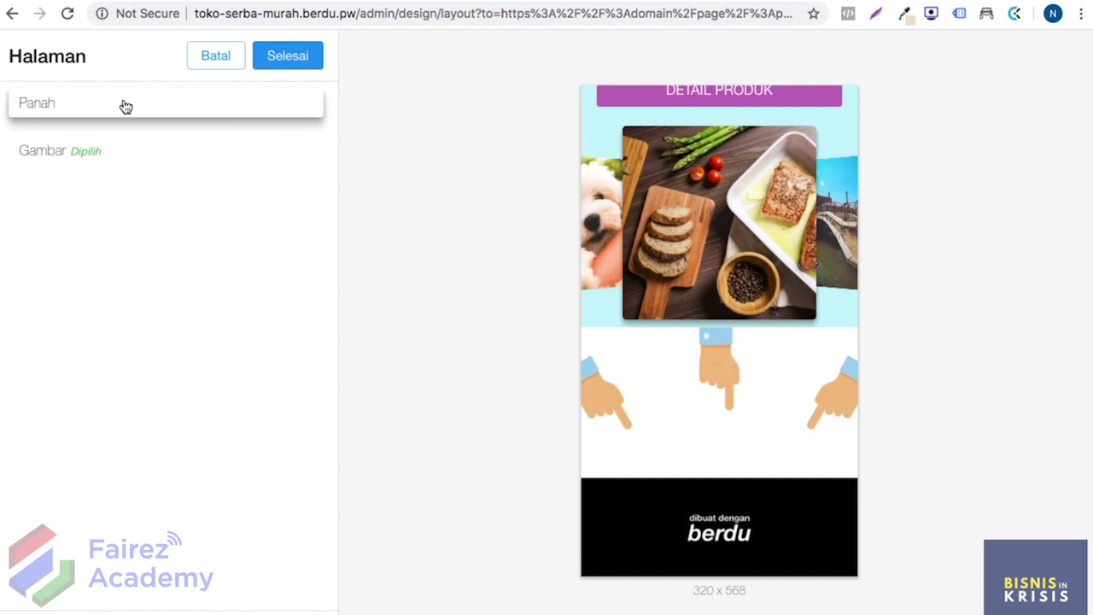
pyautogui.click(124, 105)
pyautogui.click(297, 52)
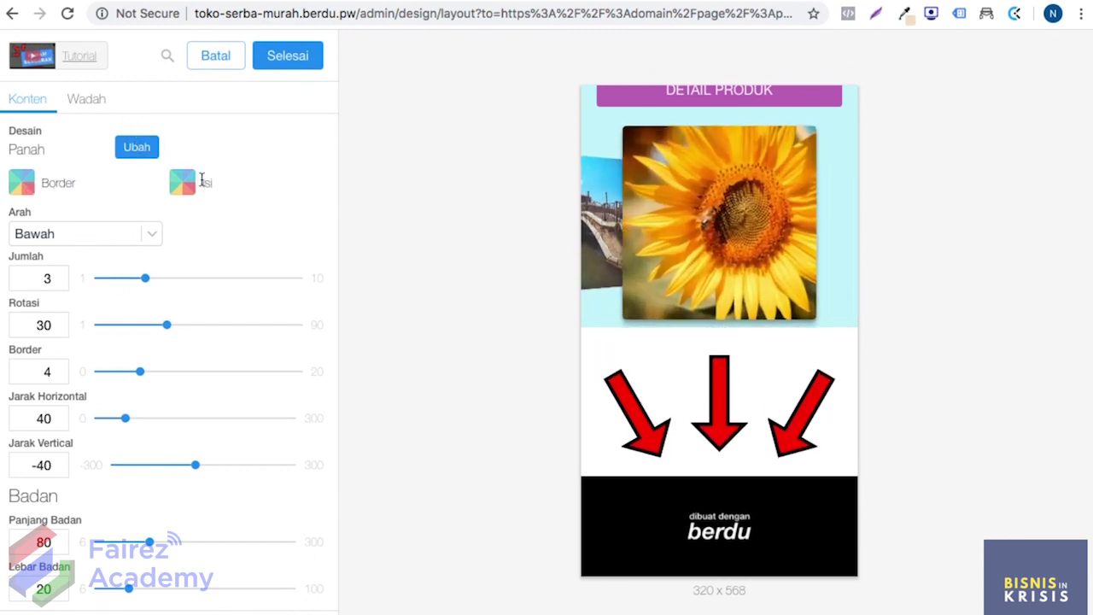
# Step: Set the arrows' border colour to Orchid #C26DBC copied from the palette
pyautogui.click(26, 190)
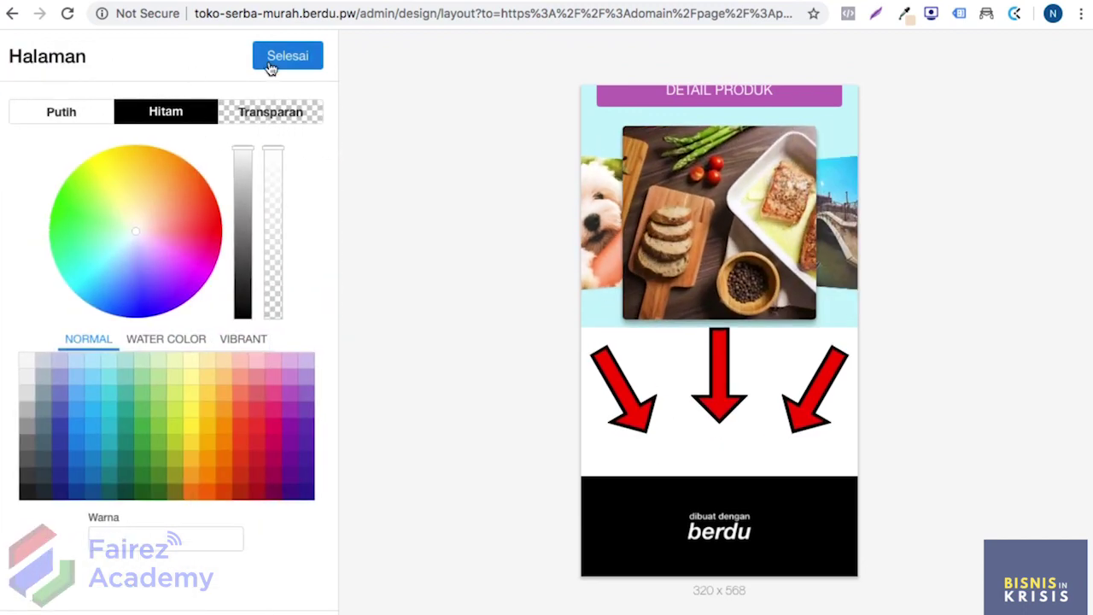
pyautogui.click(271, 65)
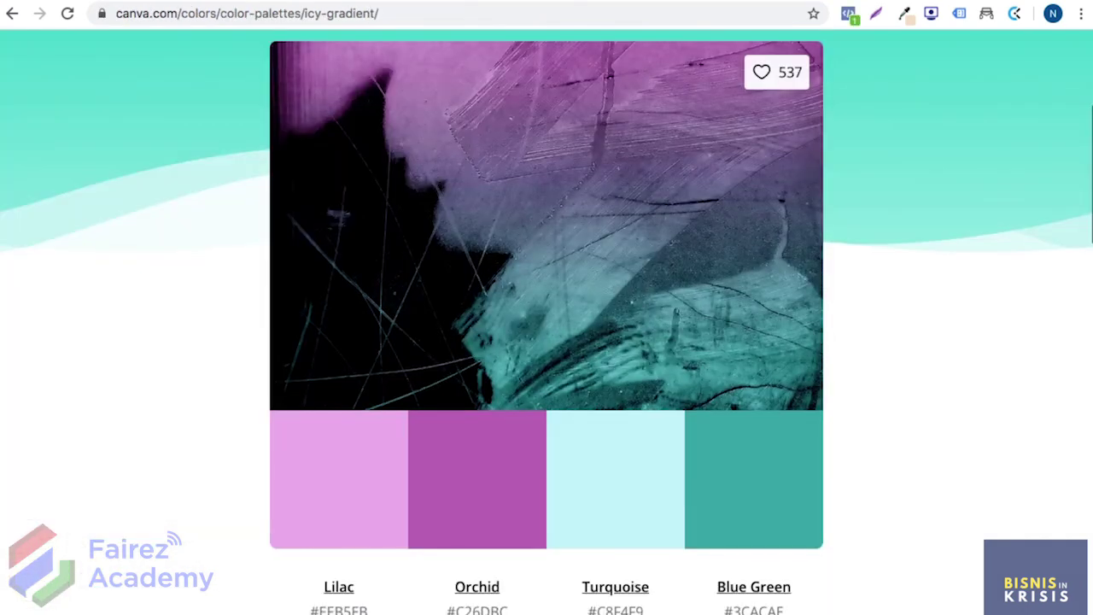
pyautogui.click(477, 484)
pyautogui.click(337, 4)
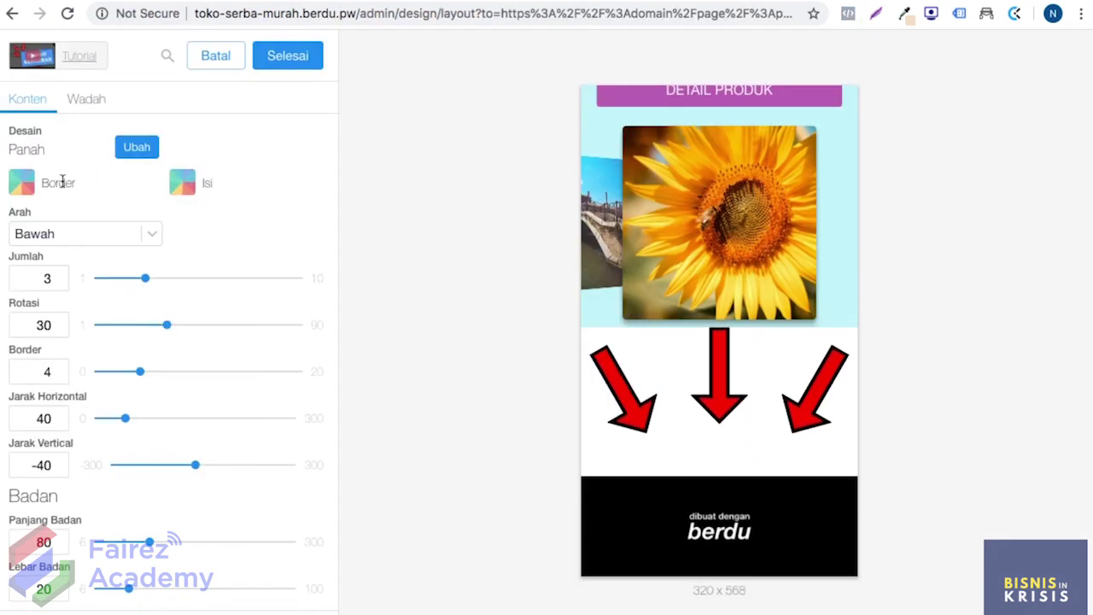
pyautogui.click(28, 188)
pyautogui.click(128, 539)
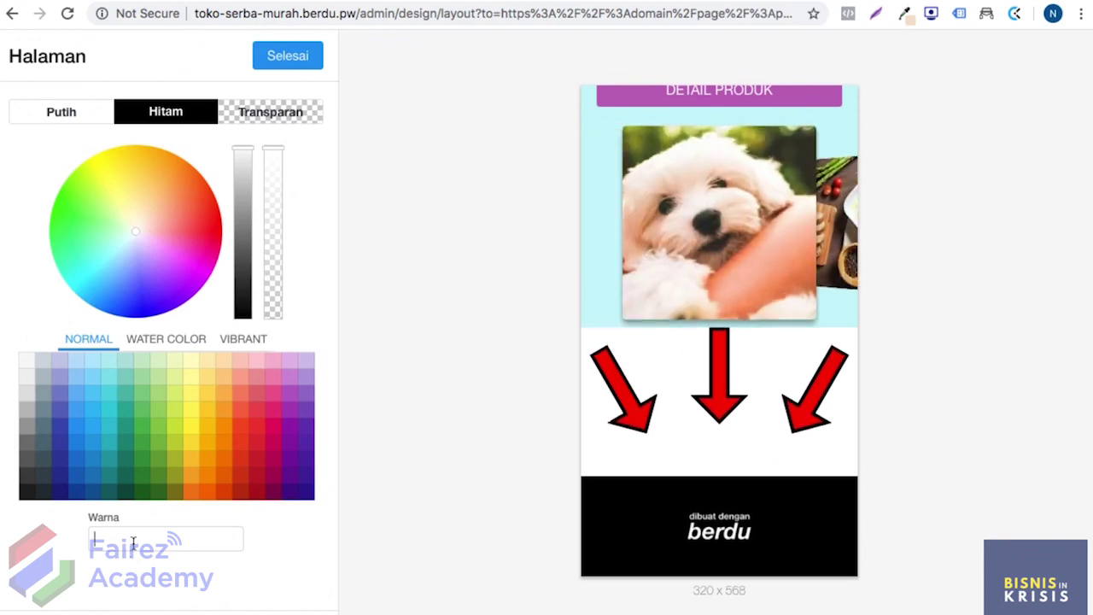
pyautogui.write('#C26DBC')
pyautogui.click(293, 67)
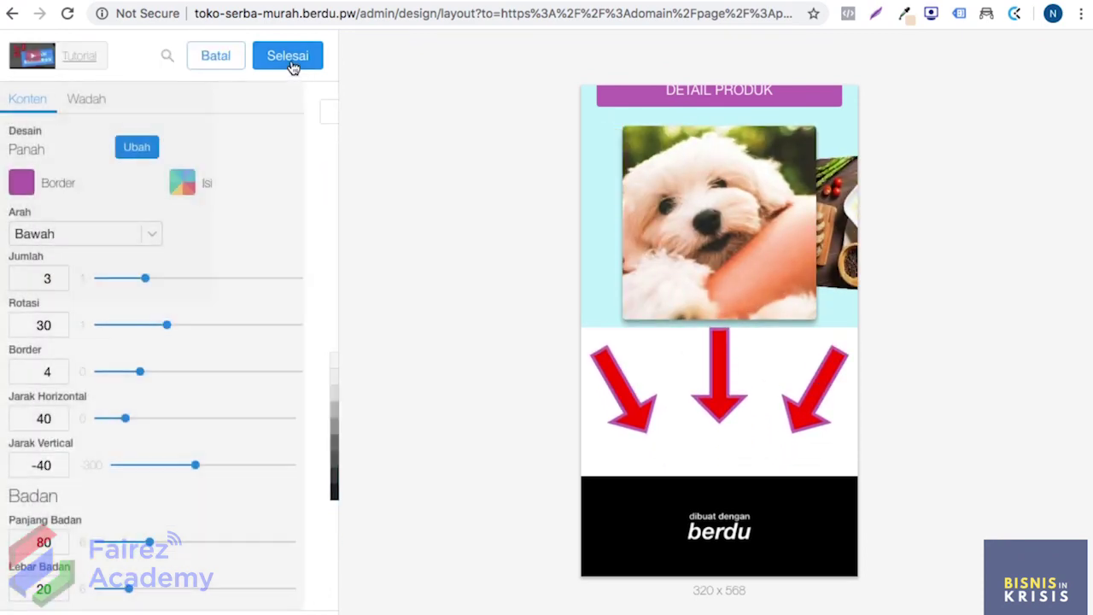
# Step: Set the arrows' fill colour to Lilac #EEB5EB copied from the palette
pyautogui.click(423, 2)
pyautogui.click(339, 478)
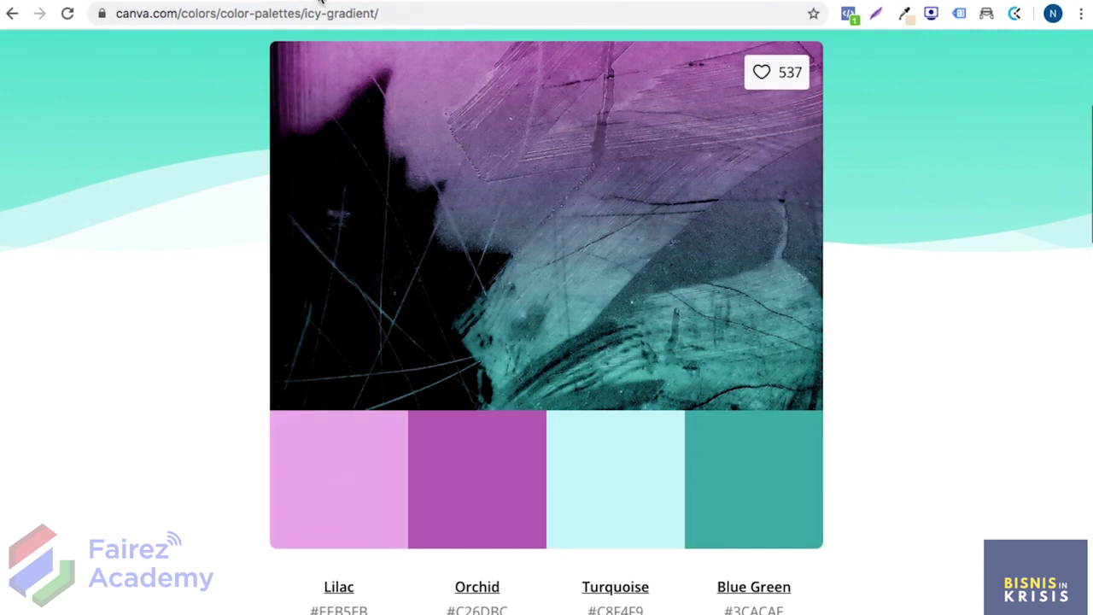
pyautogui.click(322, 3)
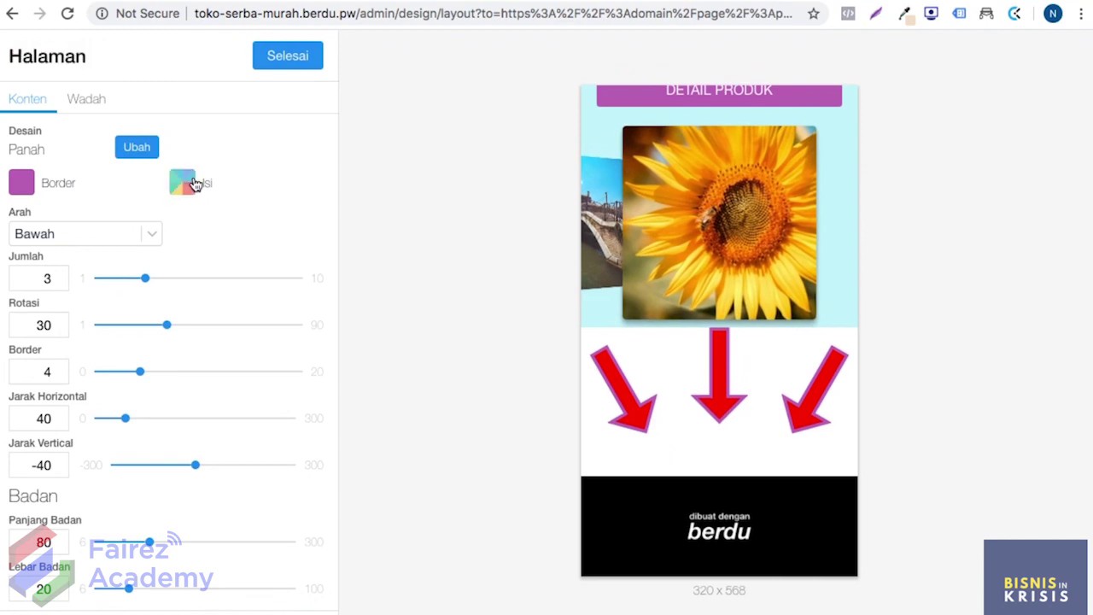
pyautogui.click(183, 183)
pyautogui.click(154, 533)
pyautogui.write('#EEB5EB')
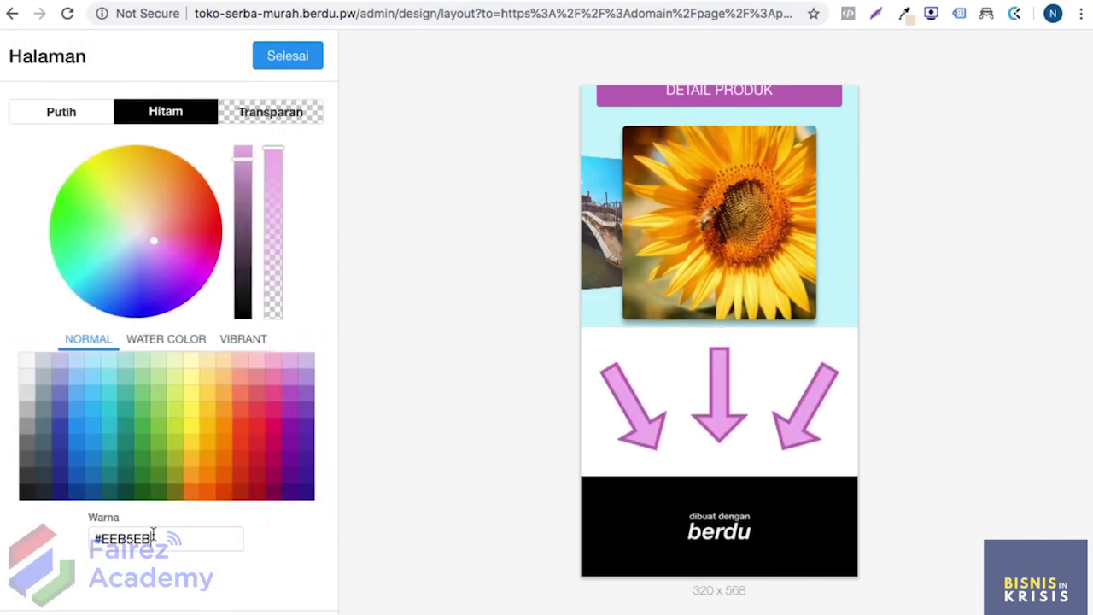
pyautogui.click(290, 60)
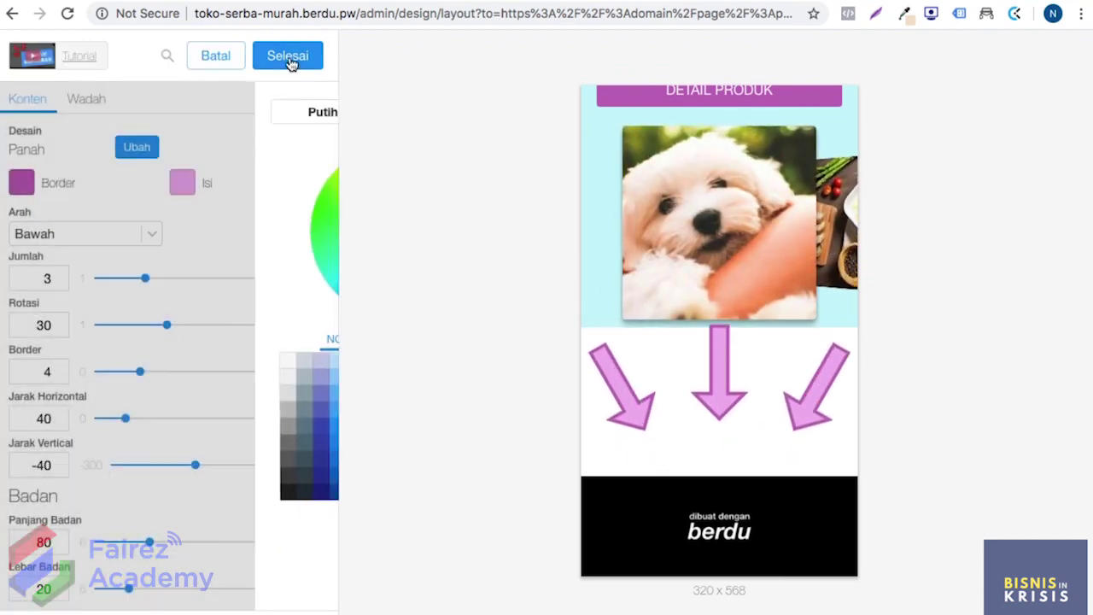
# Step: Give the animated-arrows section a solid light cyan #C8F4F9 background colour
pyautogui.click(89, 100)
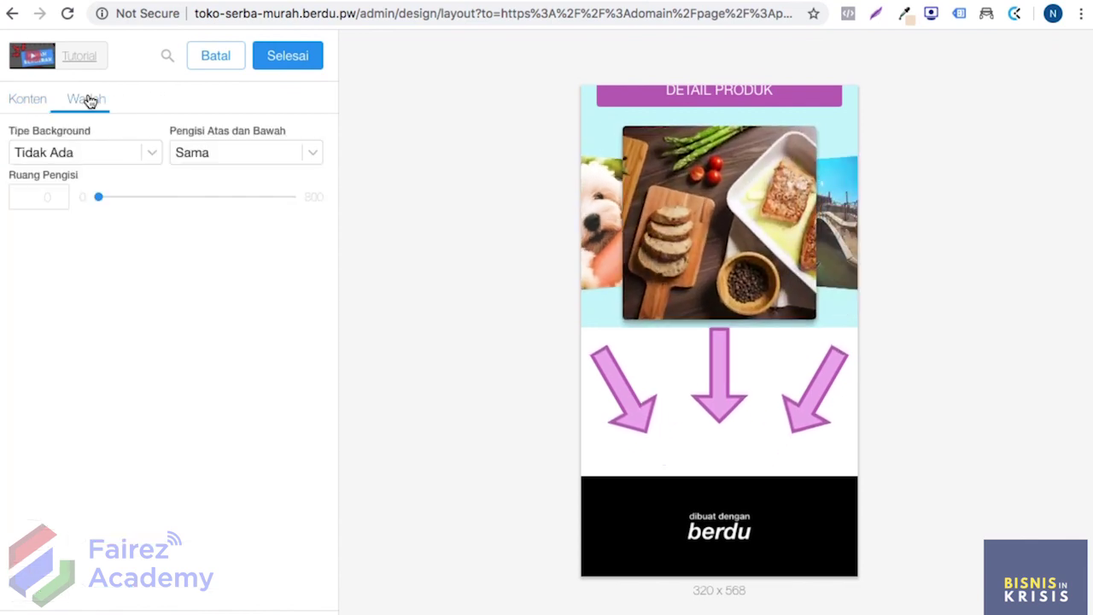
pyautogui.click(78, 152)
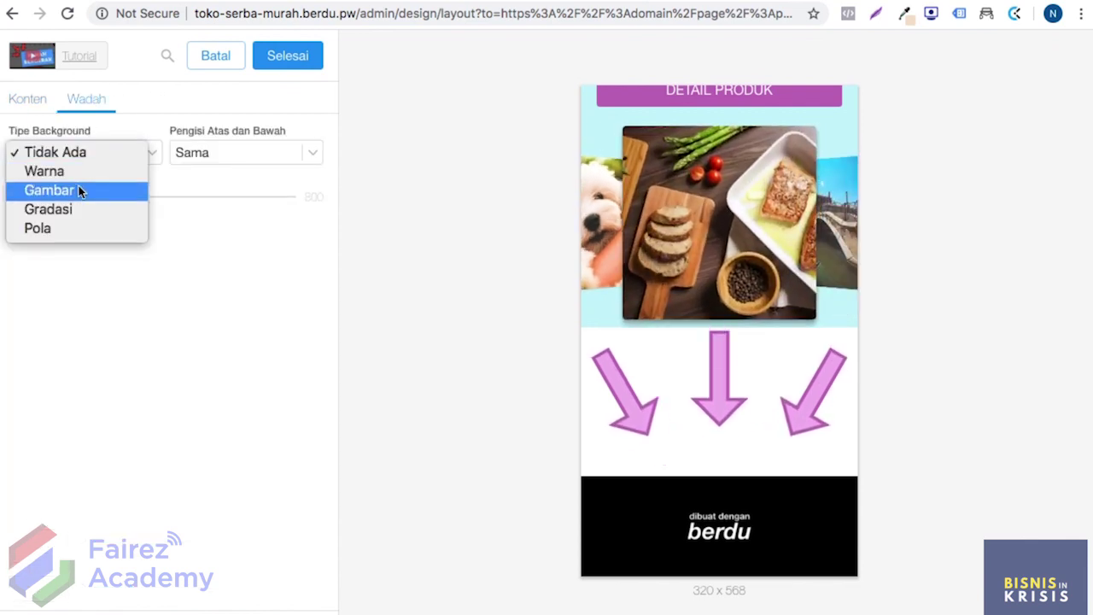
pyautogui.click(78, 171)
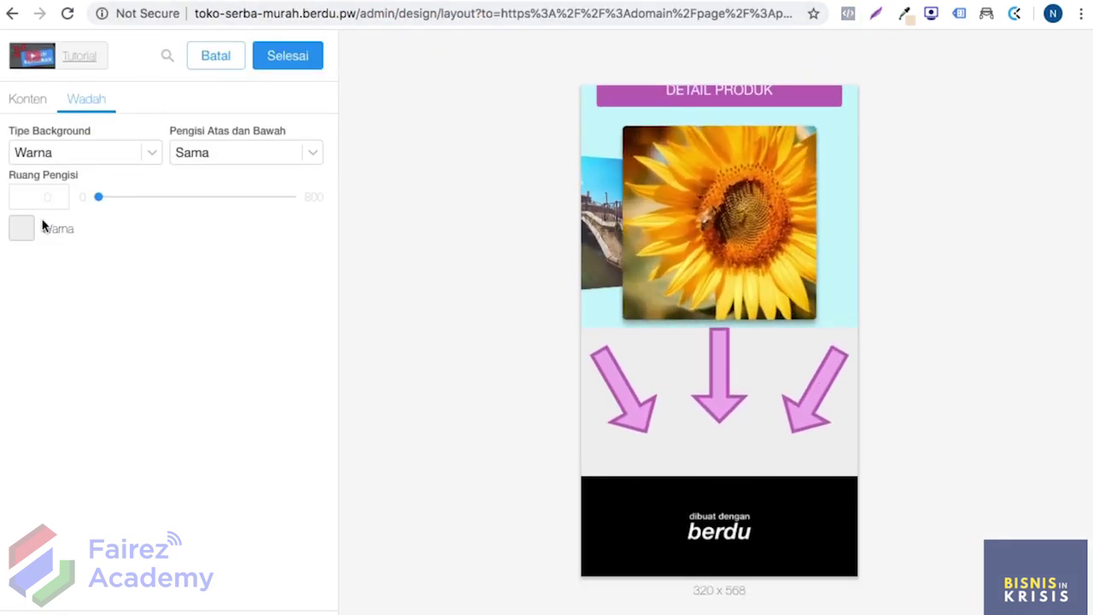
pyautogui.click(24, 229)
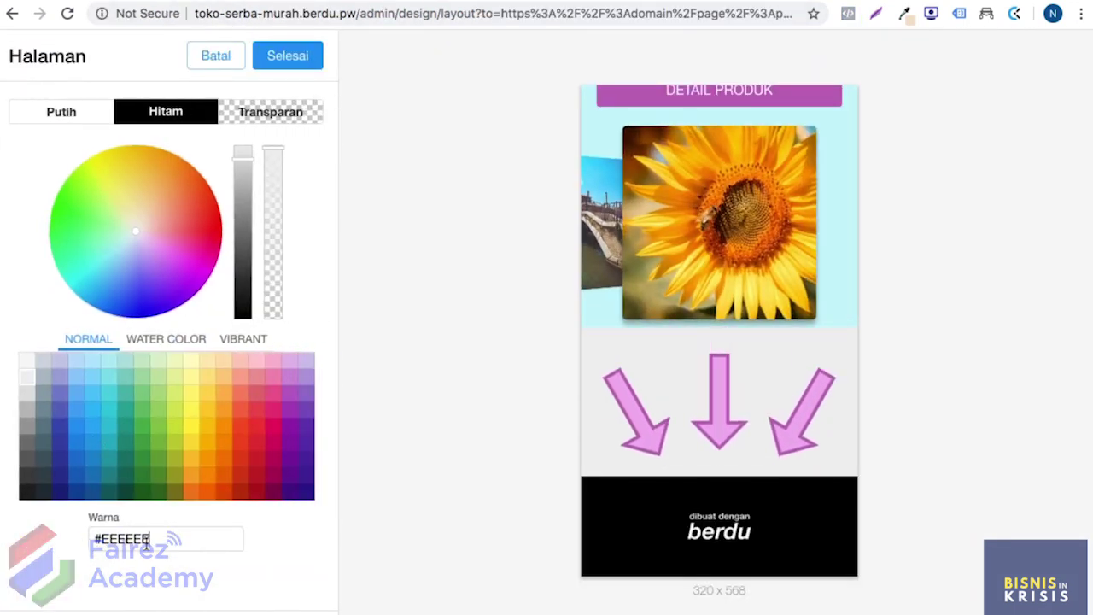
pyautogui.moveTo(150, 539); pyautogui.dragTo(94, 539)
pyautogui.write('#C8F4F9')
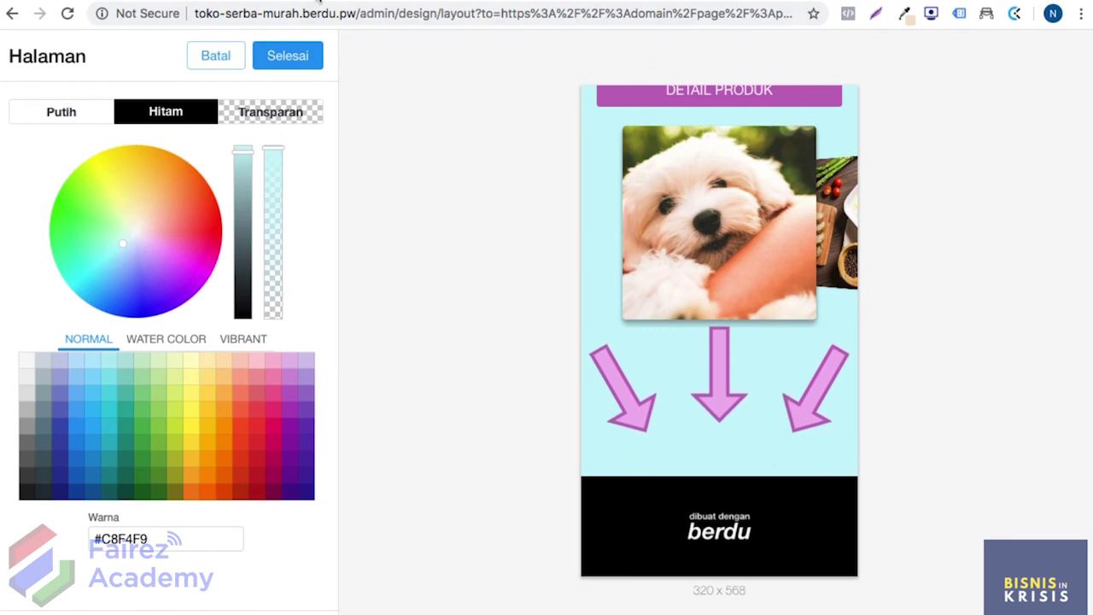
pyautogui.click(287, 56)
# Step: Finish the background settings, save the layout, and open the Panah Bergerak arrow settings
pyautogui.click(287, 53)
pyautogui.click(299, 53)
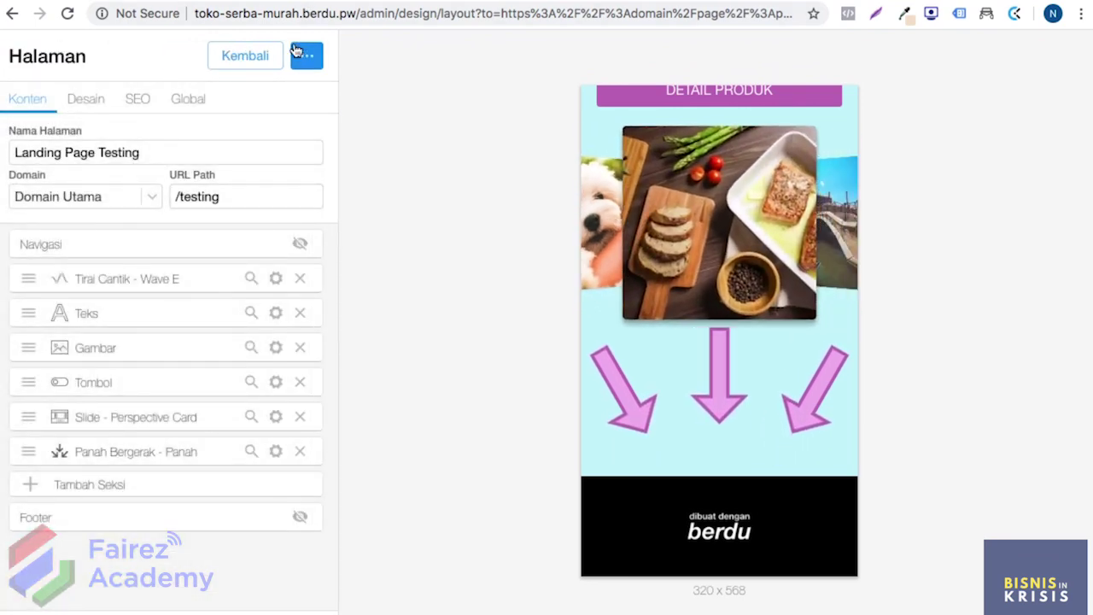
pyautogui.click(275, 451)
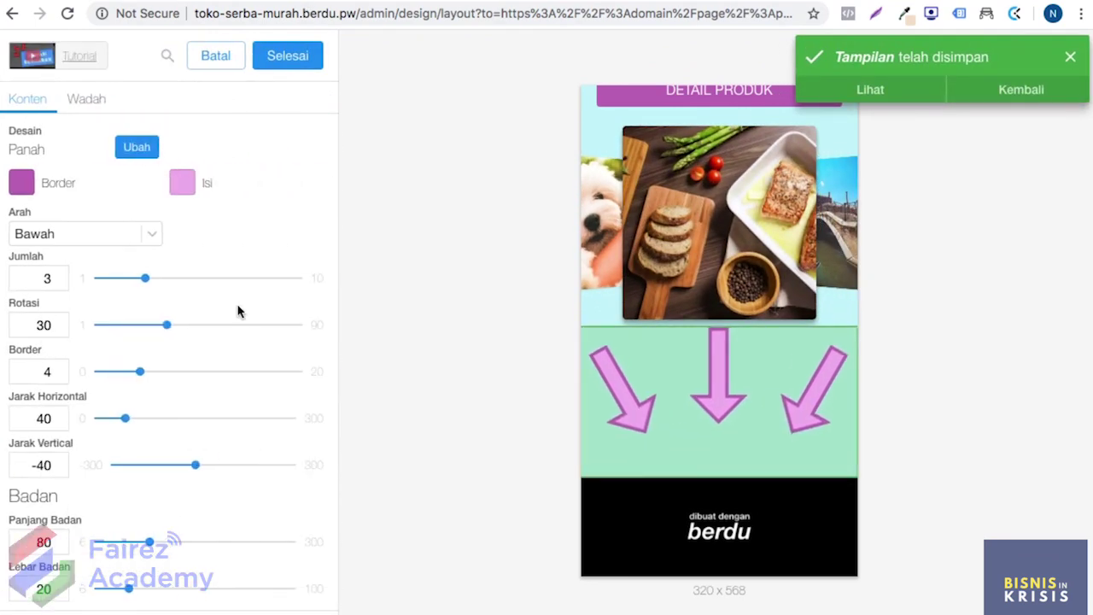
# Step: Keep arrow rotation at 30, adjust the outline, and set horizontal spacing 41 and vertical offset -43
pyautogui.scroll(-2, 193, 309)
pyautogui.moveTo(140, 205); pyautogui.dragTo(148, 236)
pyautogui.scroll(1, 285, 231)
pyautogui.moveTo(165, 289)
pyautogui.mouseDown()
pyautogui.moveTo(244, 283)
pyautogui.moveTo(165, 289)
pyautogui.mouseUp()
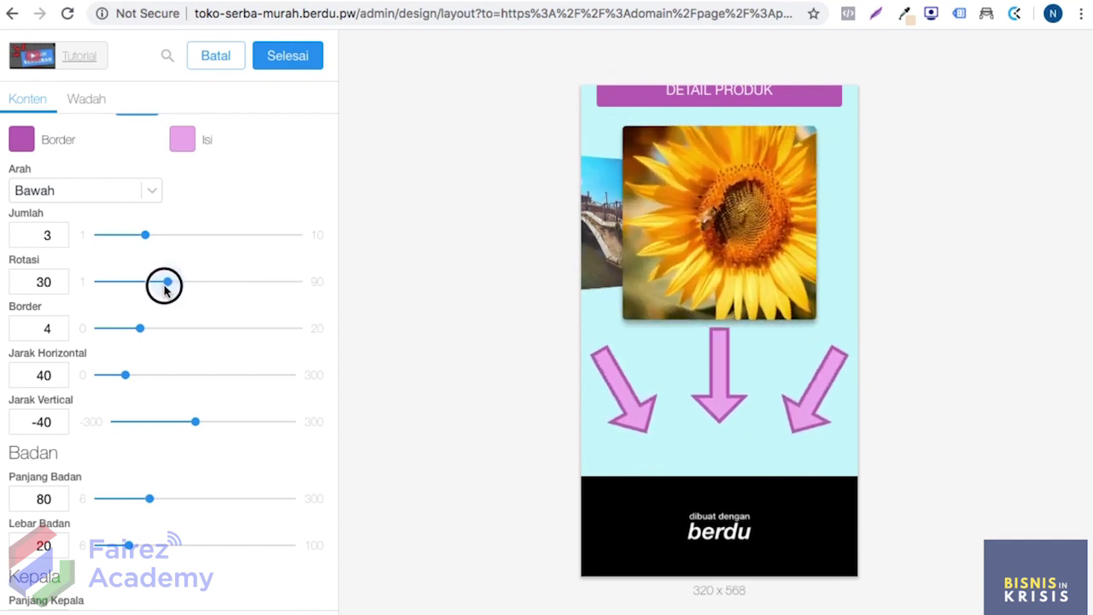
pyautogui.moveTo(140, 329)
pyautogui.mouseDown()
pyautogui.moveTo(203, 337)
pyautogui.moveTo(136, 333)
pyautogui.mouseUp()
pyautogui.moveTo(126, 382)
pyautogui.mouseDown()
pyautogui.moveTo(153, 373)
pyautogui.moveTo(125, 374)
pyautogui.mouseUp()
pyautogui.moveTo(195, 421)
pyautogui.mouseDown()
pyautogui.moveTo(238, 421)
pyautogui.moveTo(190, 423)
pyautogui.mouseUp()
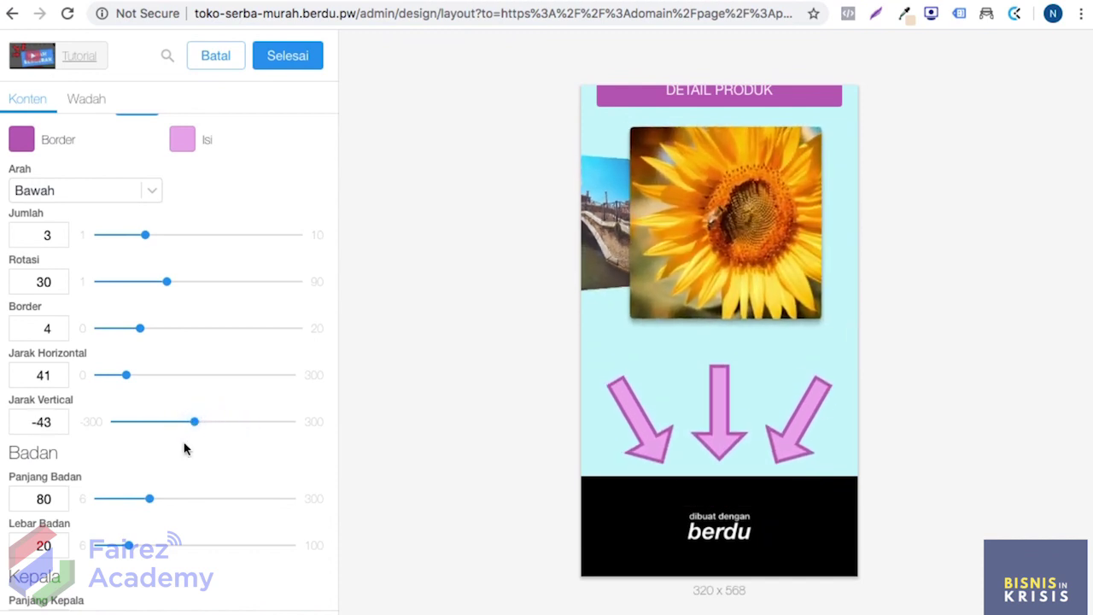
# Step: Resize the arrows to body length 94, body width 16, and arrowhead length 29 with narrower heads
pyautogui.scroll(-2, 183, 447)
pyautogui.click(151, 427)
pyautogui.moveTo(151, 429)
pyautogui.mouseDown()
pyautogui.moveTo(207, 424)
pyautogui.moveTo(159, 421)
pyautogui.mouseUp()
pyautogui.moveTo(130, 470)
pyautogui.mouseDown()
pyautogui.moveTo(164, 463)
pyautogui.moveTo(117, 469)
pyautogui.mouseUp()
pyautogui.scroll(-1, 137, 494)
pyautogui.moveTo(151, 534)
pyautogui.mouseDown()
pyautogui.moveTo(182, 534)
pyautogui.moveTo(148, 535)
pyautogui.mouseUp()
pyautogui.moveTo(114, 581)
pyautogui.mouseDown()
pyautogui.moveTo(149, 579)
pyautogui.moveTo(112, 581)
pyautogui.mouseUp()
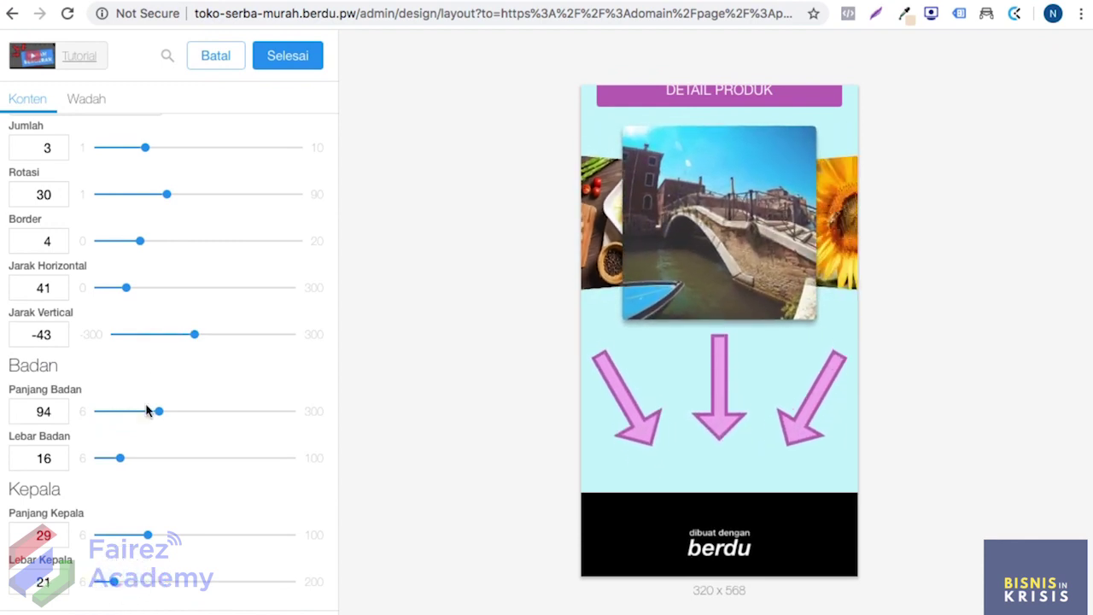
pyautogui.scroll(3, 165, 352)
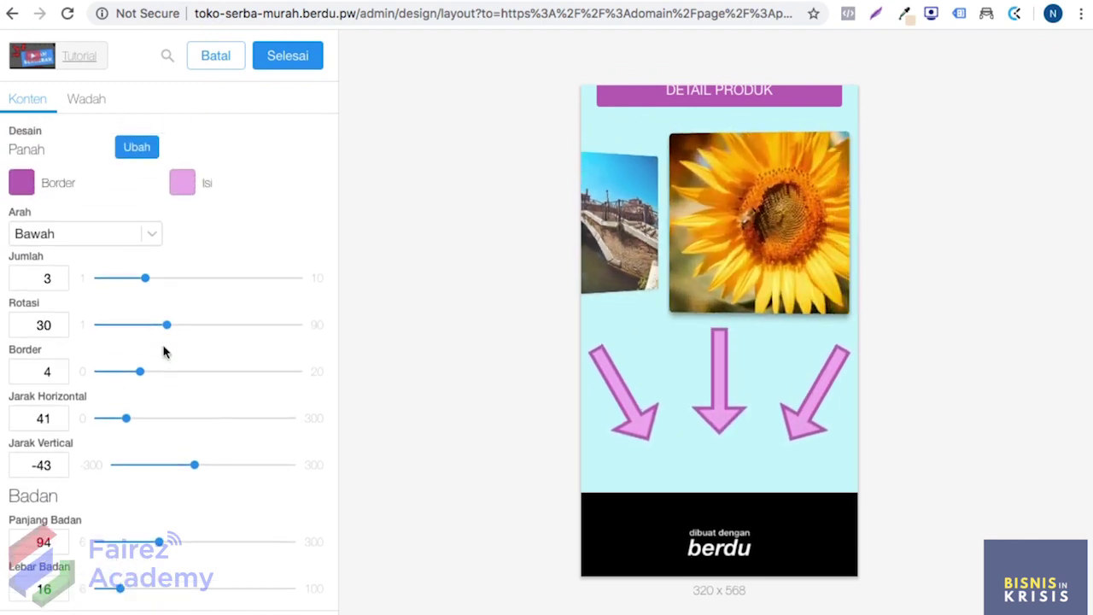
# Step: Finish editing the arrows section and save the page layout
pyautogui.click(288, 61)
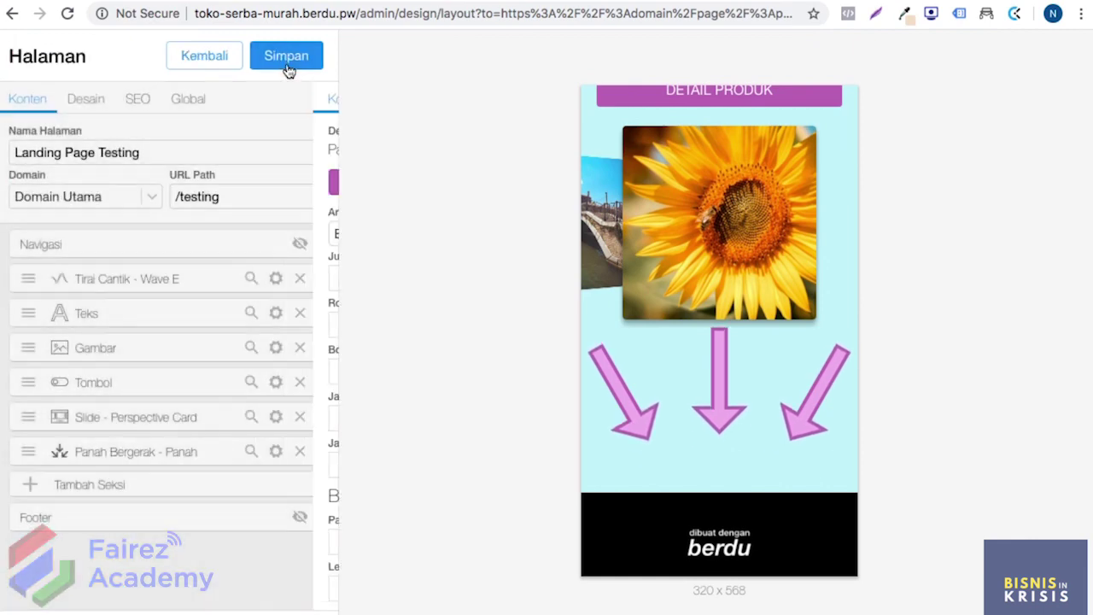
pyautogui.click(296, 65)
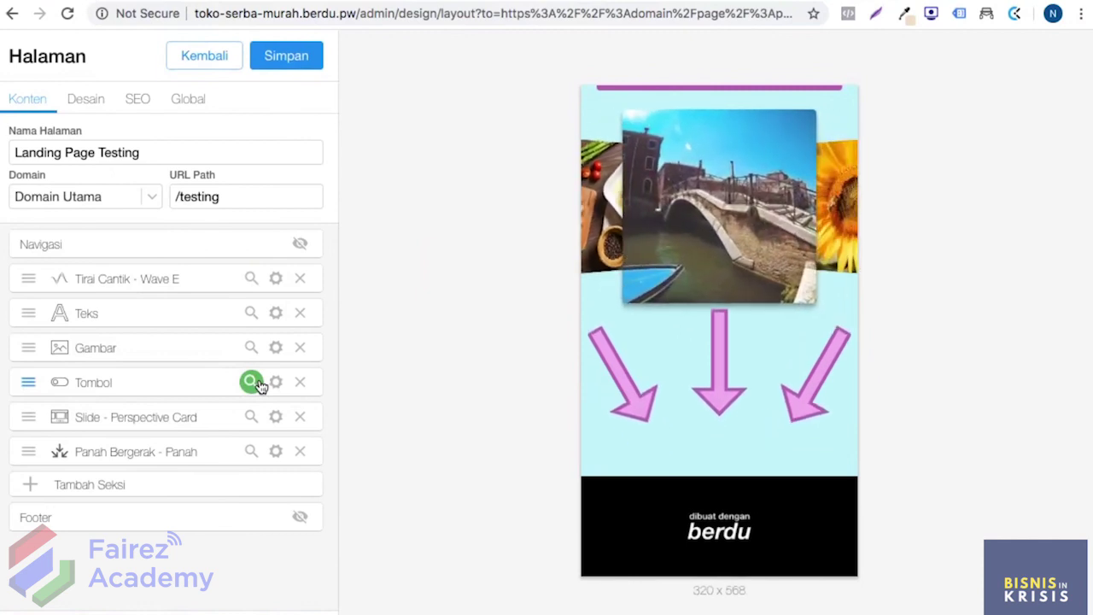
pyautogui.click(250, 452)
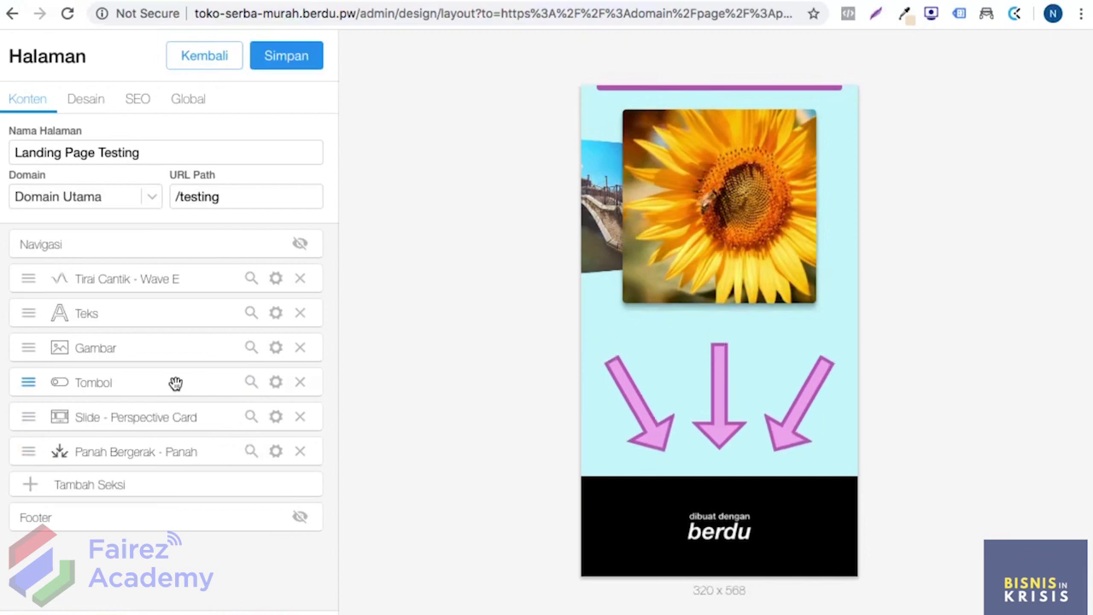
# Step: Copy the DETAIL PRODUK button section and paste it below the animated arrows section
pyautogui.rightClick(175, 383)
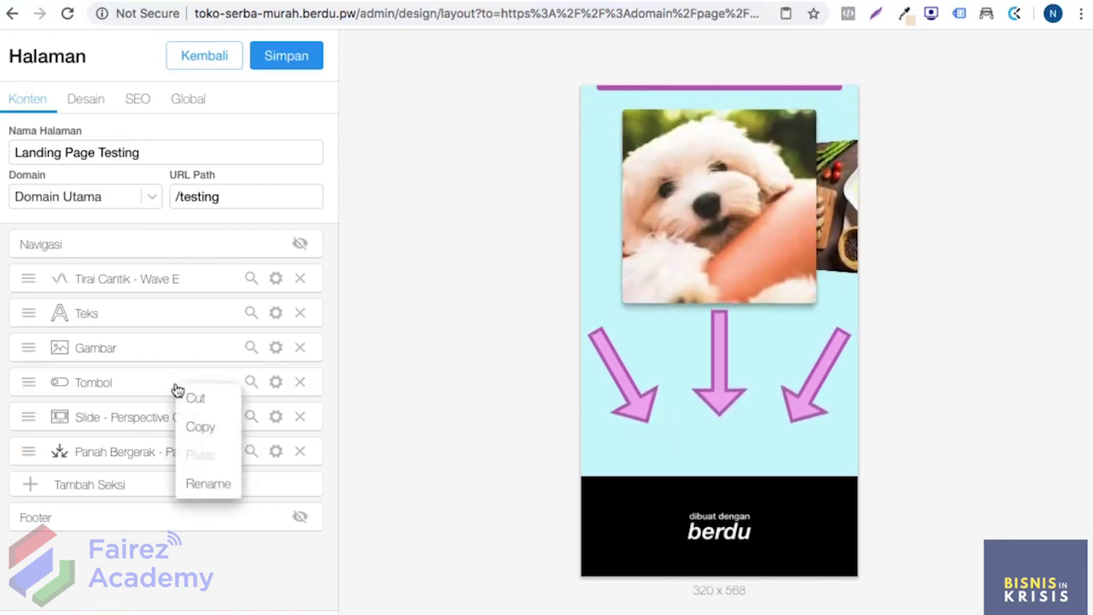
pyautogui.click(154, 380)
pyautogui.rightClick(167, 383)
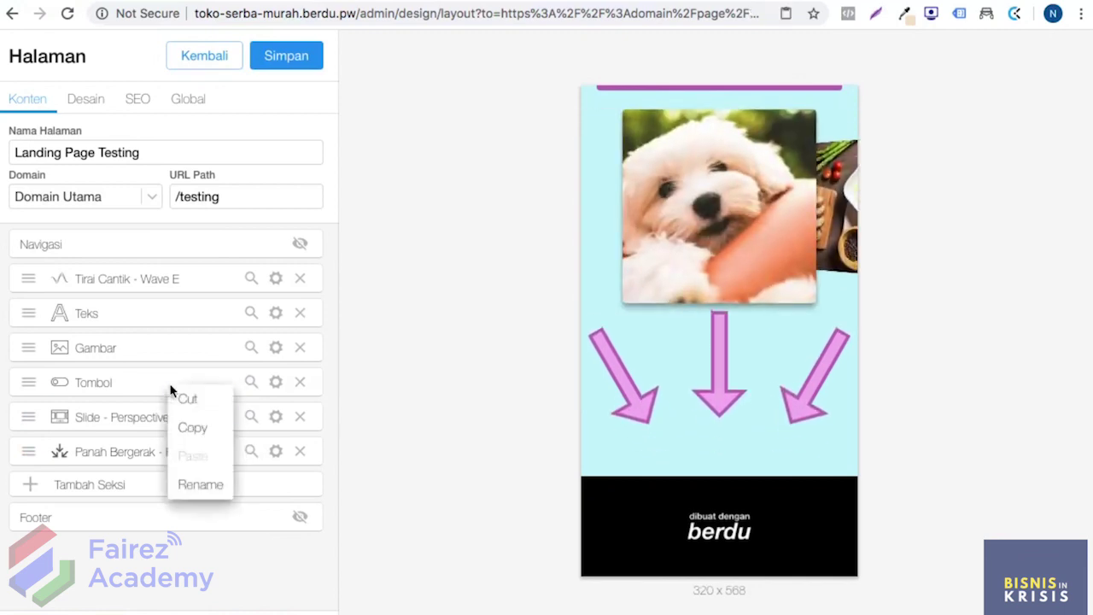
pyautogui.click(202, 427)
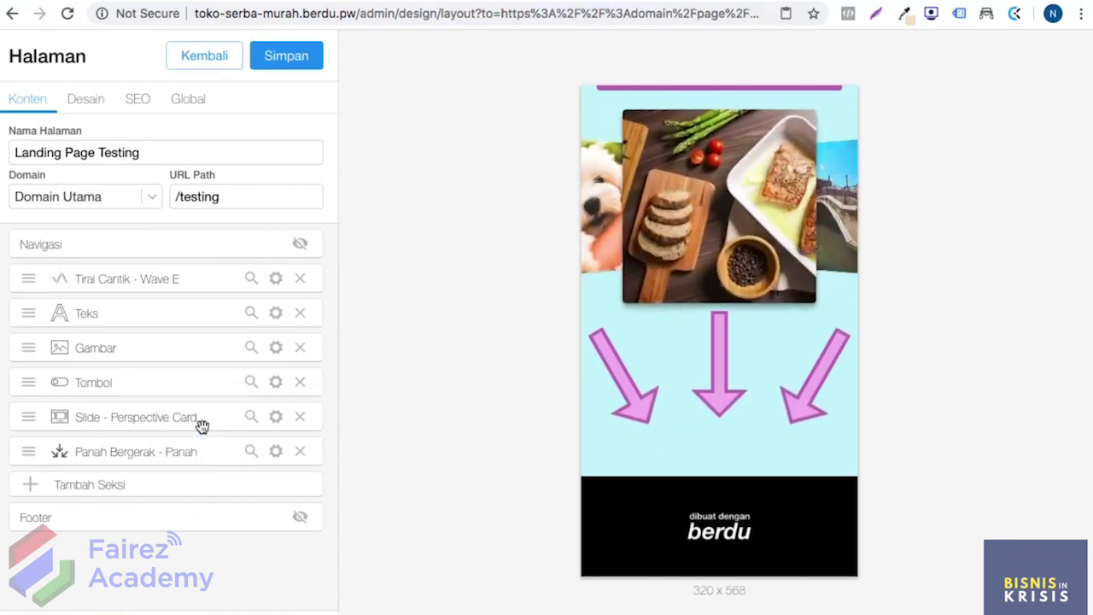
pyautogui.rightClick(167, 457)
pyautogui.click(188, 527)
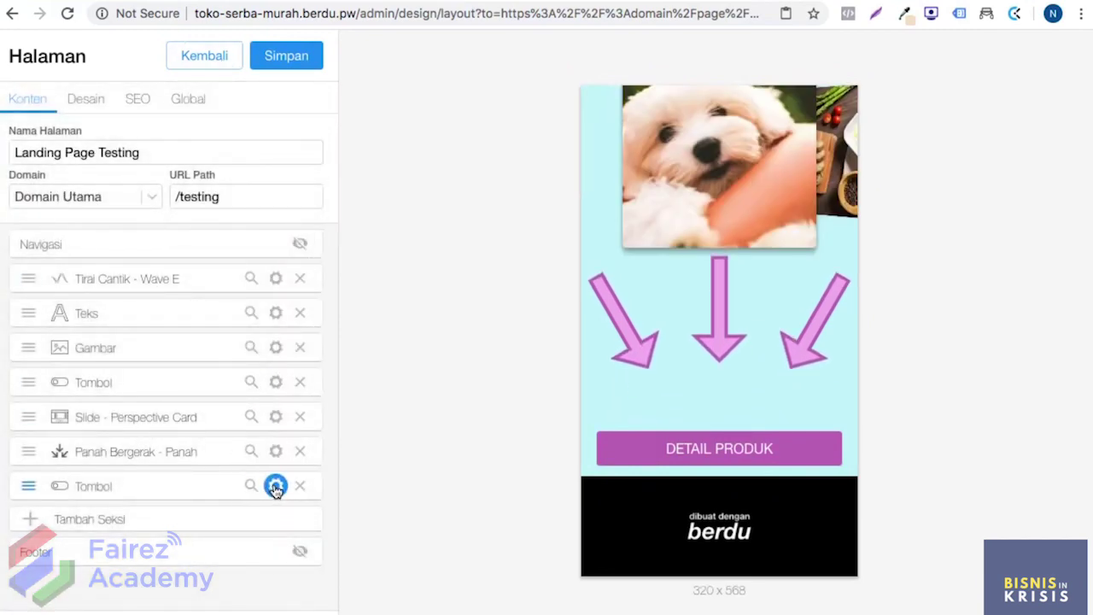
# Step: In the copied button's DETAIL PRODUK settings, set the Link Target to WhatsApp
pyautogui.click(275, 485)
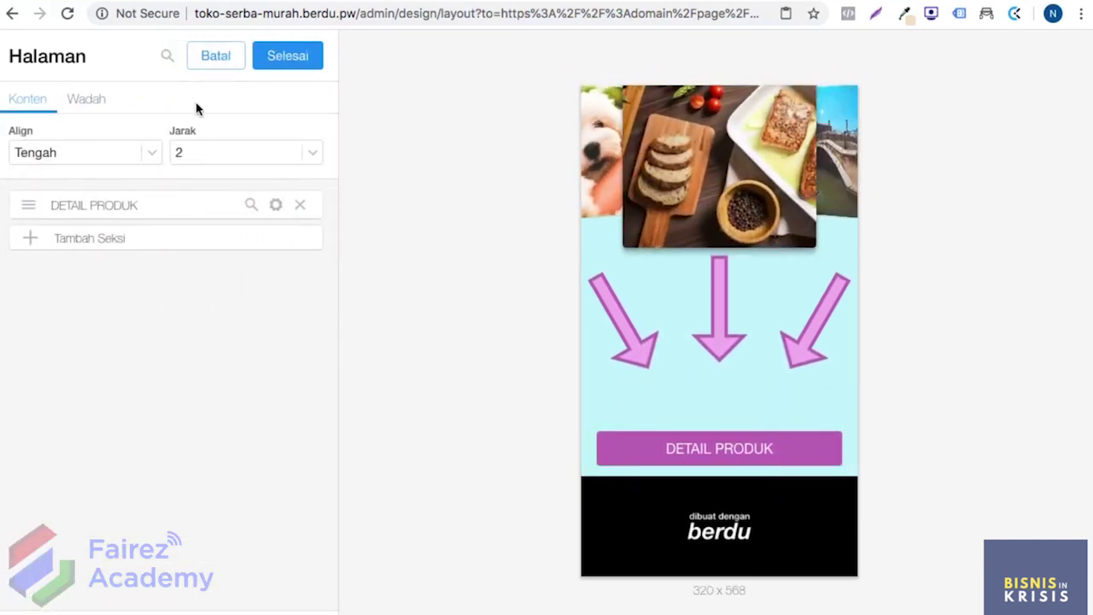
pyautogui.click(276, 205)
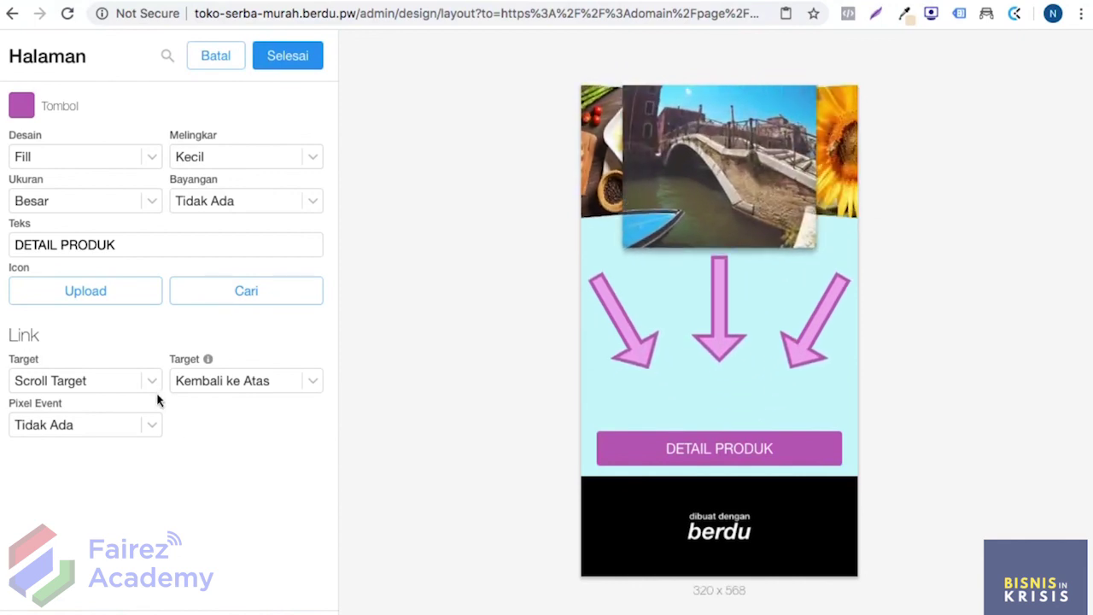
pyautogui.click(112, 388)
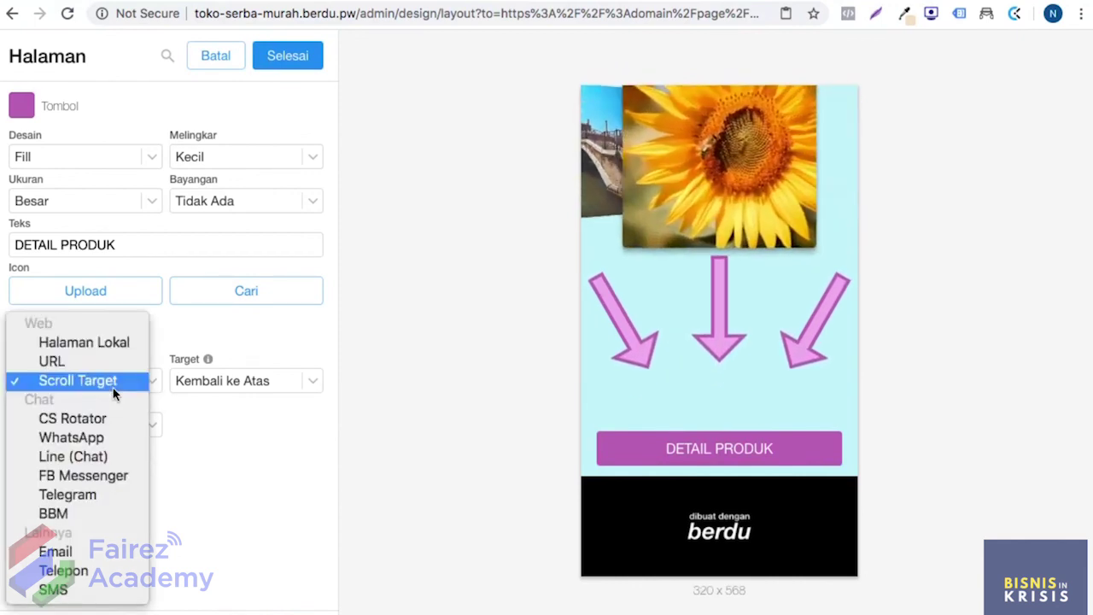
pyautogui.click(104, 438)
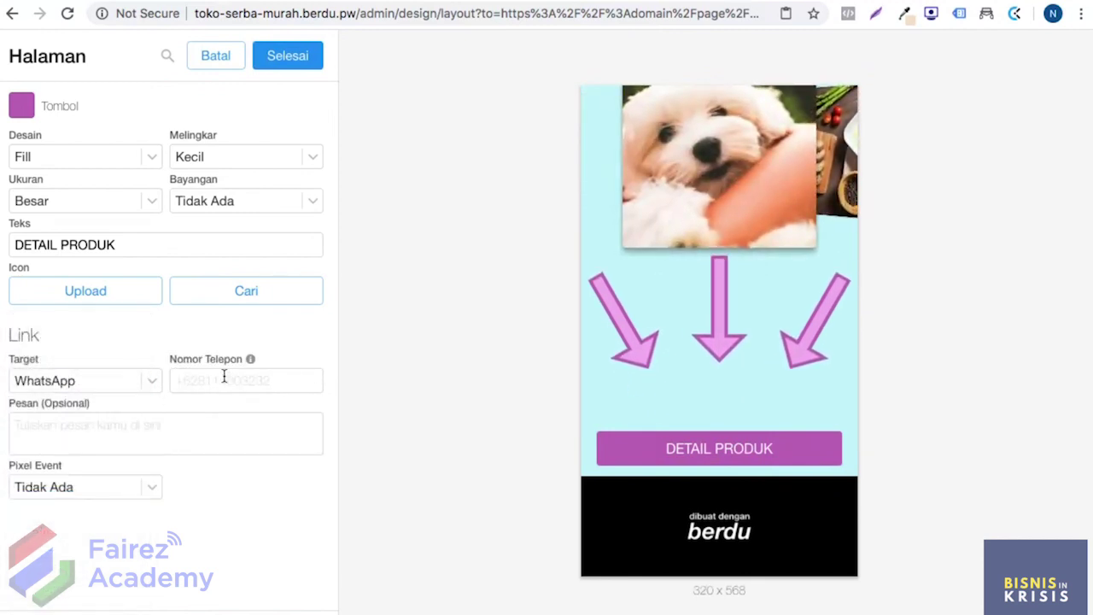
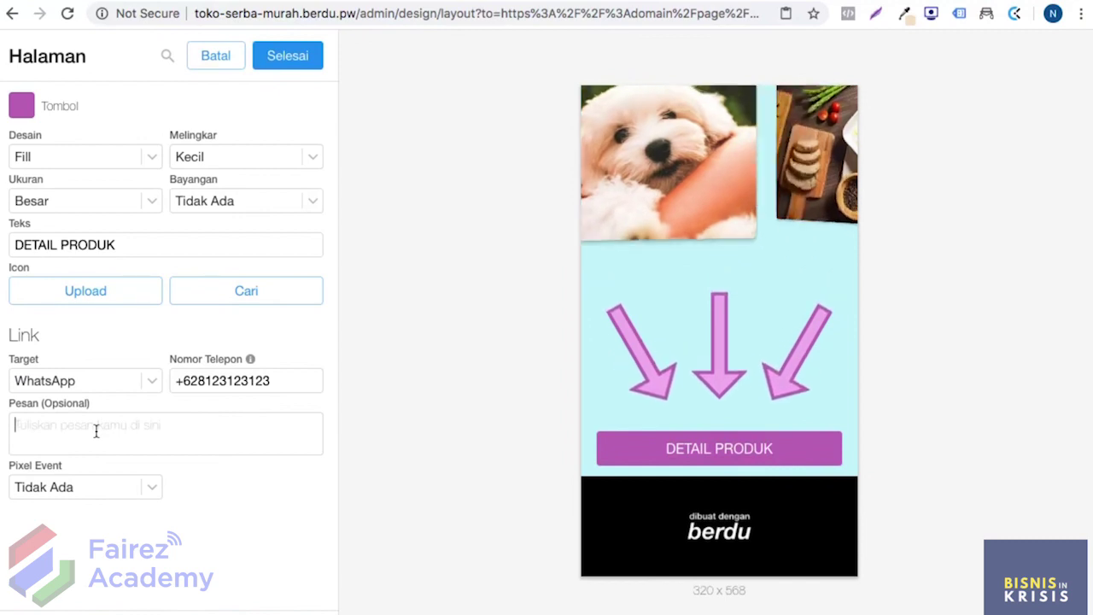
# Step: Enter the WhatsApp phone number, message 'Bismillah, saya mau order kurmanya', and Add to Cart event with Kurma Pixel
pyautogui.write('Bismil')
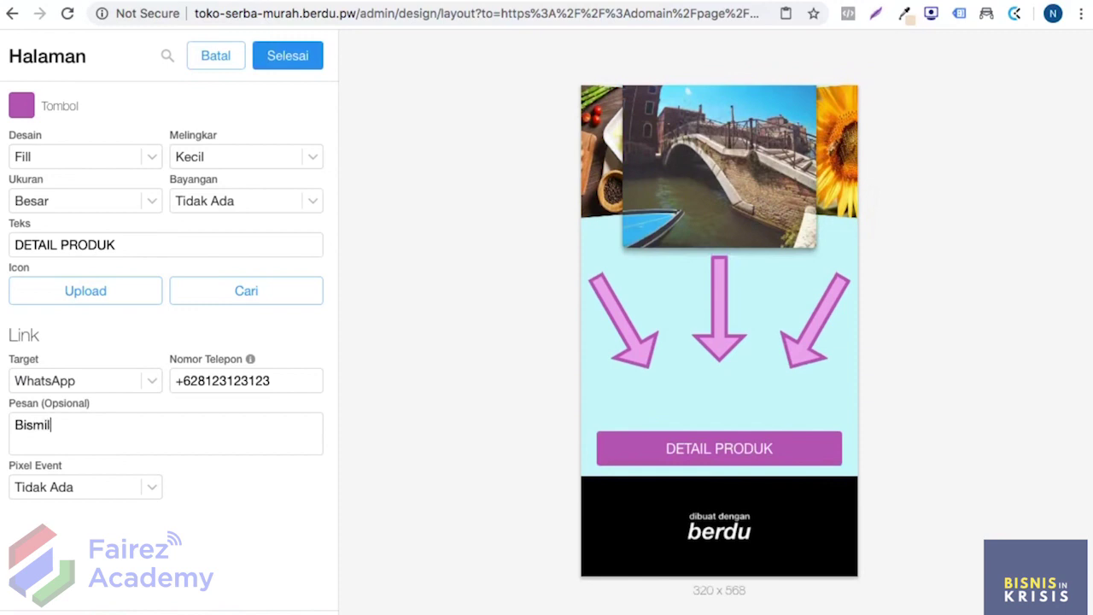
pyautogui.write('lah, saya m')
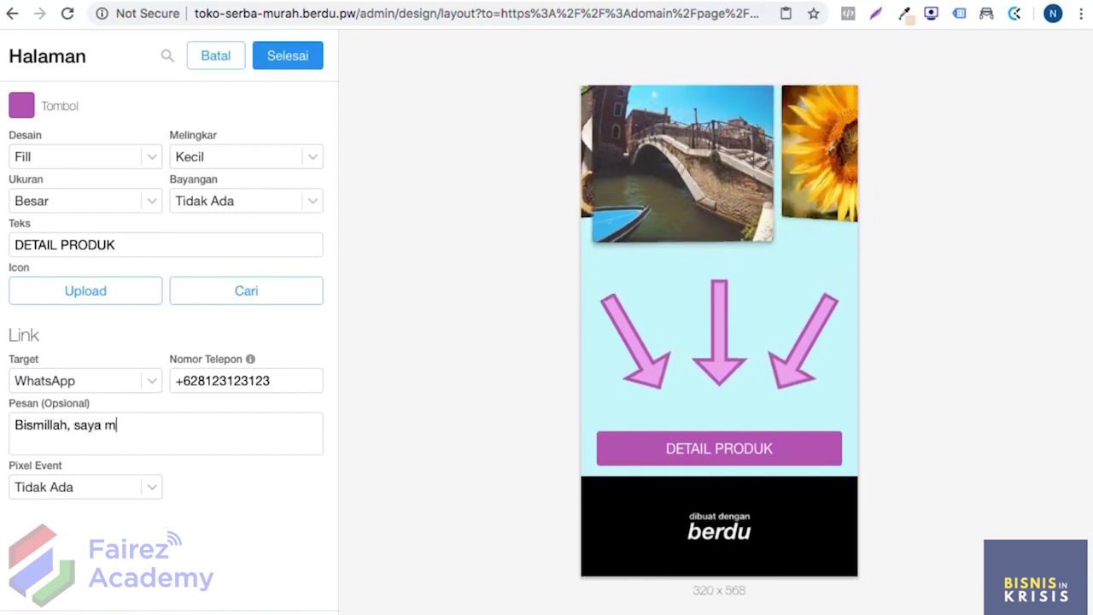
pyautogui.write('au order kurmanya')
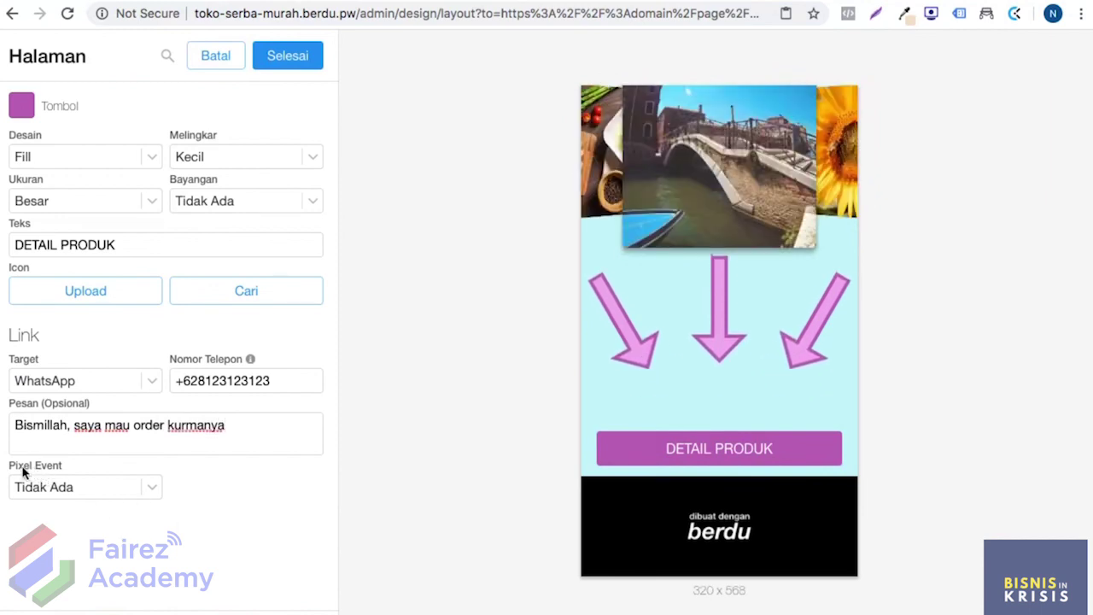
pyautogui.click(126, 483)
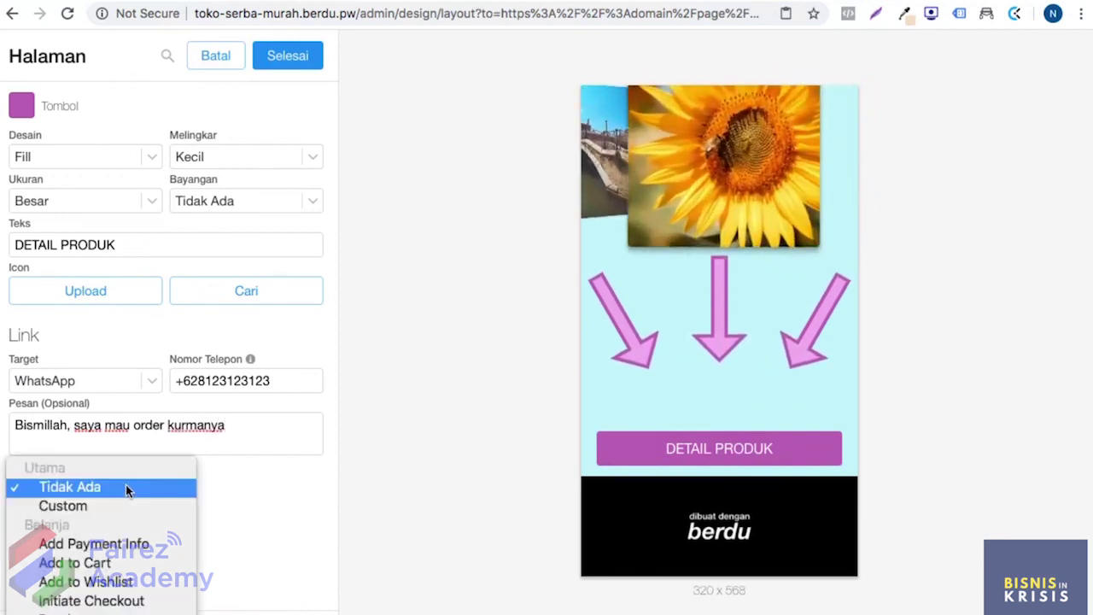
pyautogui.click(117, 547)
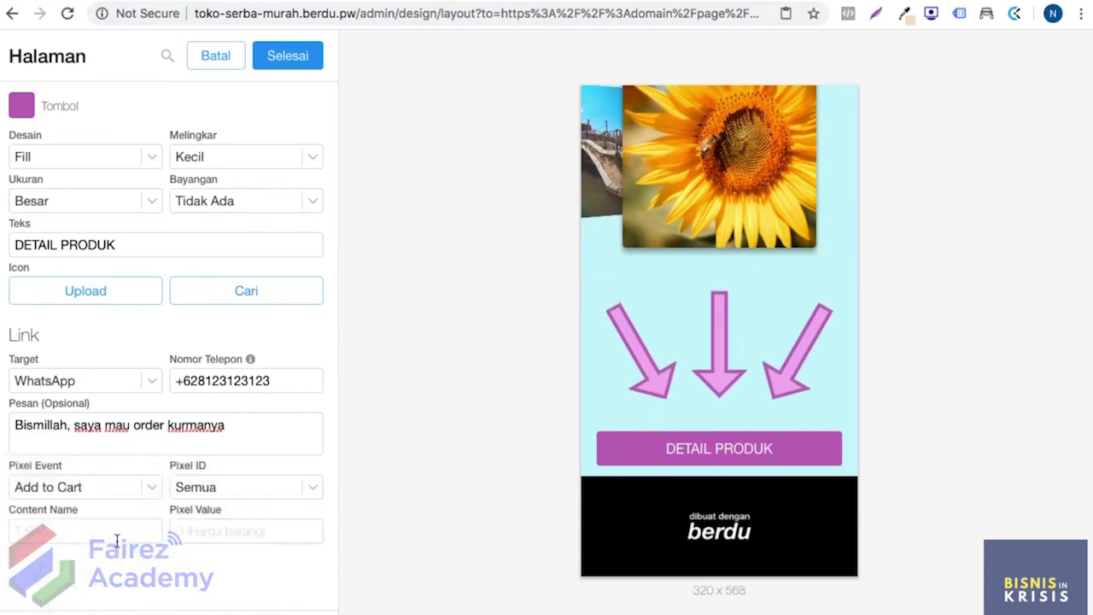
pyautogui.click(222, 491)
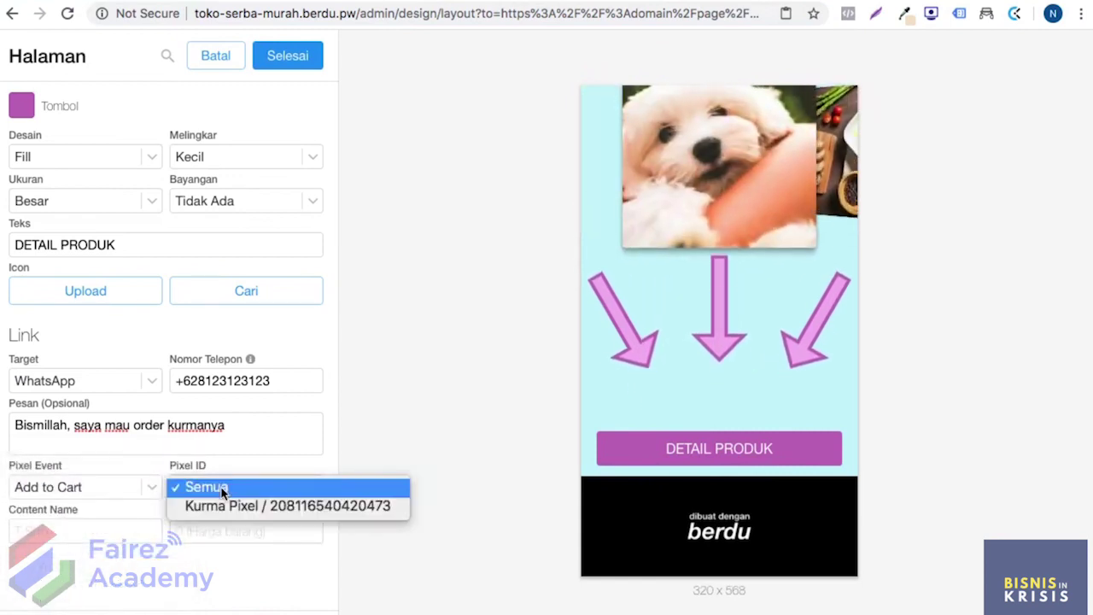
pyautogui.click(230, 509)
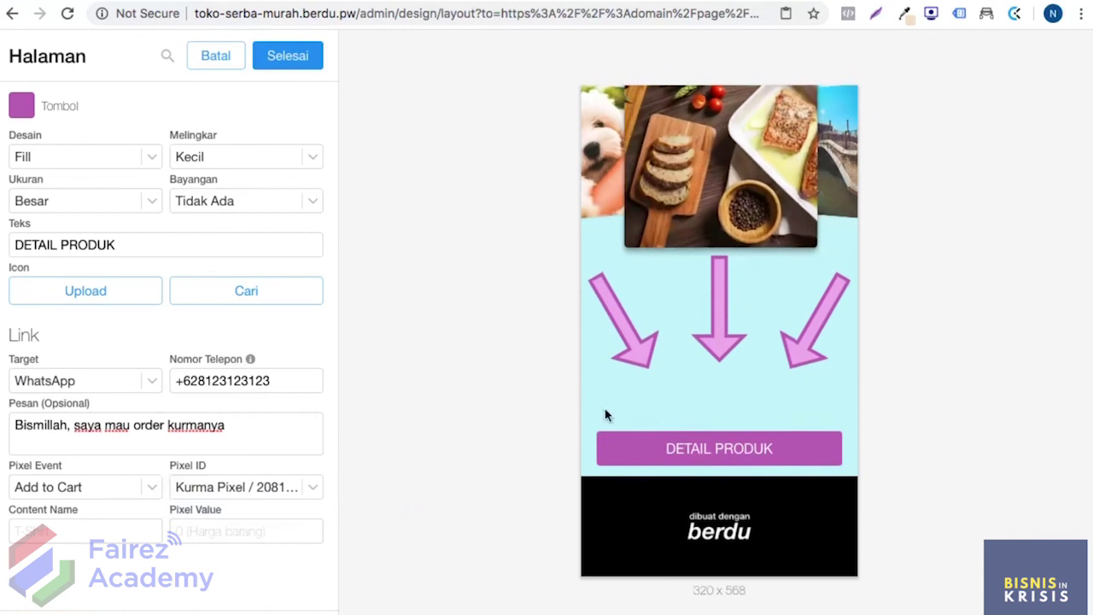
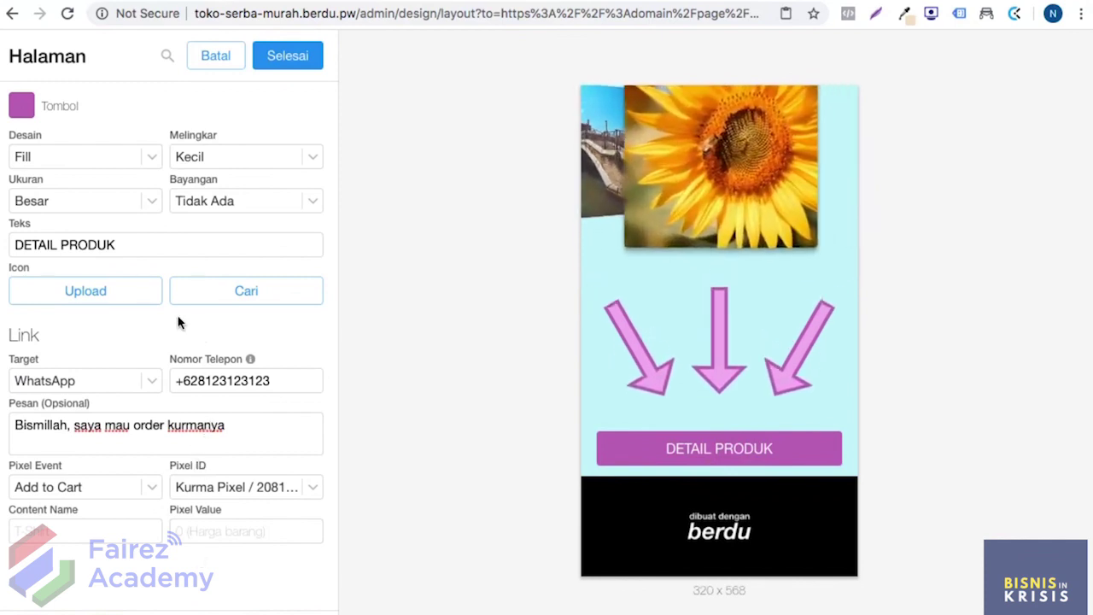
# Step: Relabel the lower order button 'Saya mau beli produknya'
pyautogui.tripleClick(146, 240)
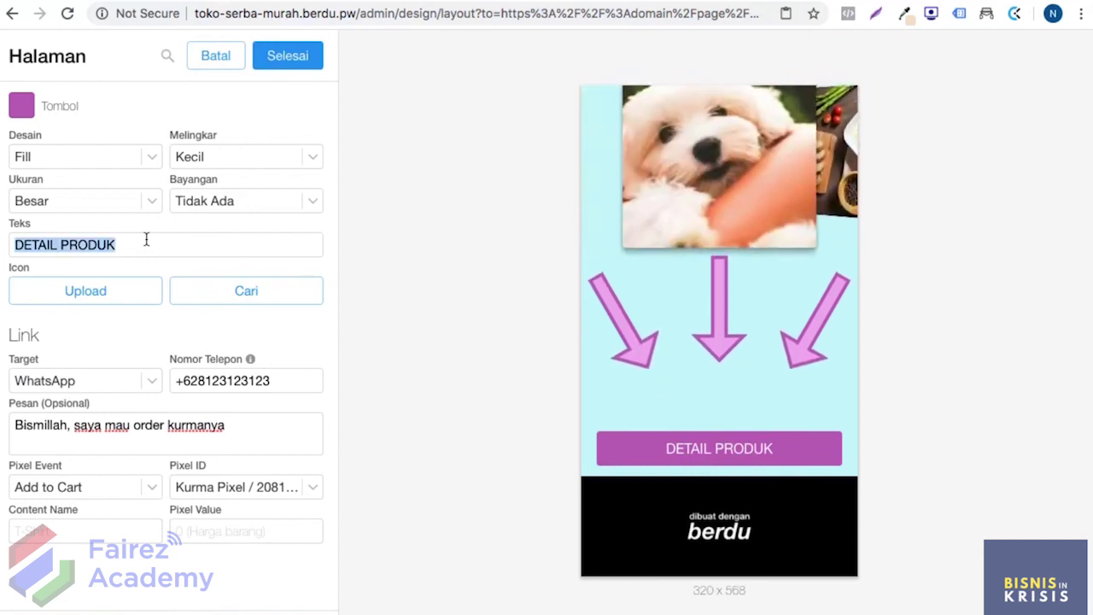
pyautogui.write('SAya')
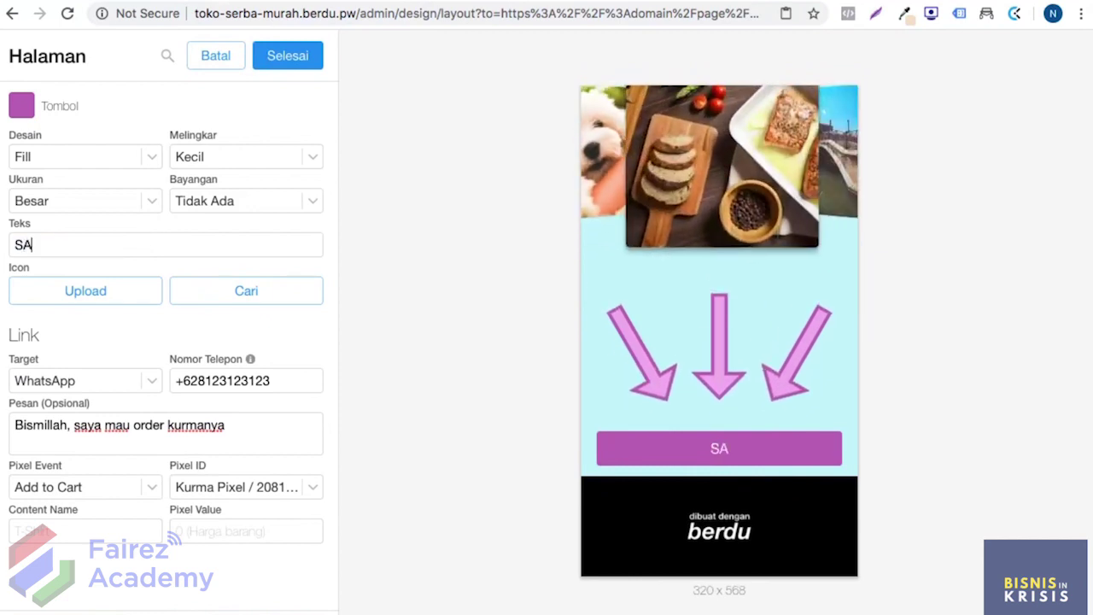
pyautogui.press('BackSpace')
pyautogui.press('BackSpace')
pyautogui.press('BackSpace')
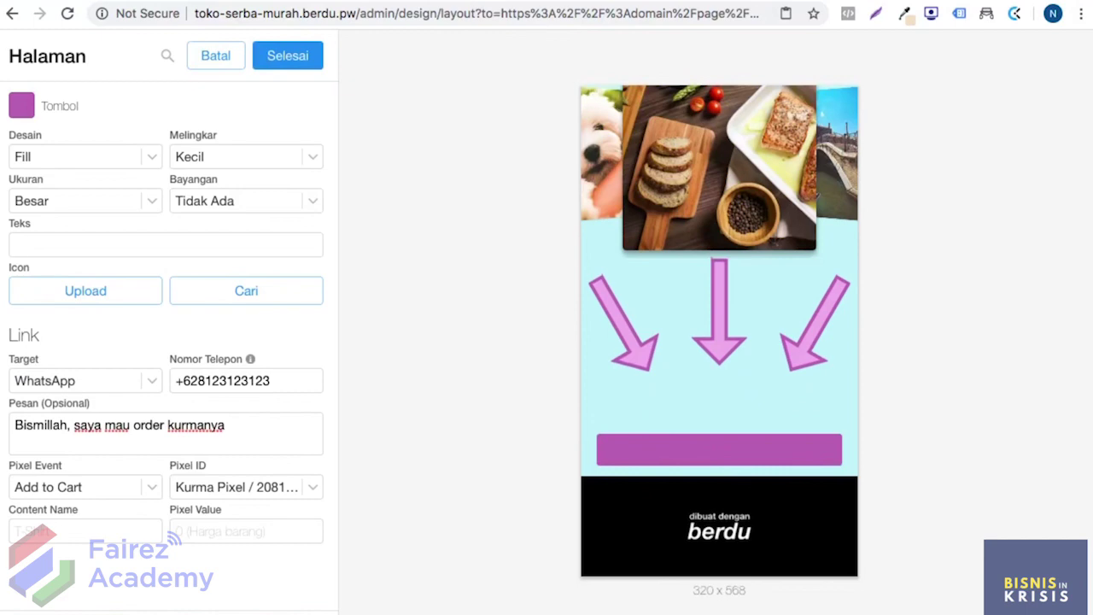
pyautogui.write('Saya mau beli produknya')
# Step: Make the button green and begin choosing an icon image for it
pyautogui.click(21, 105)
pyautogui.moveTo(170, 245); pyautogui.dragTo(72, 213)
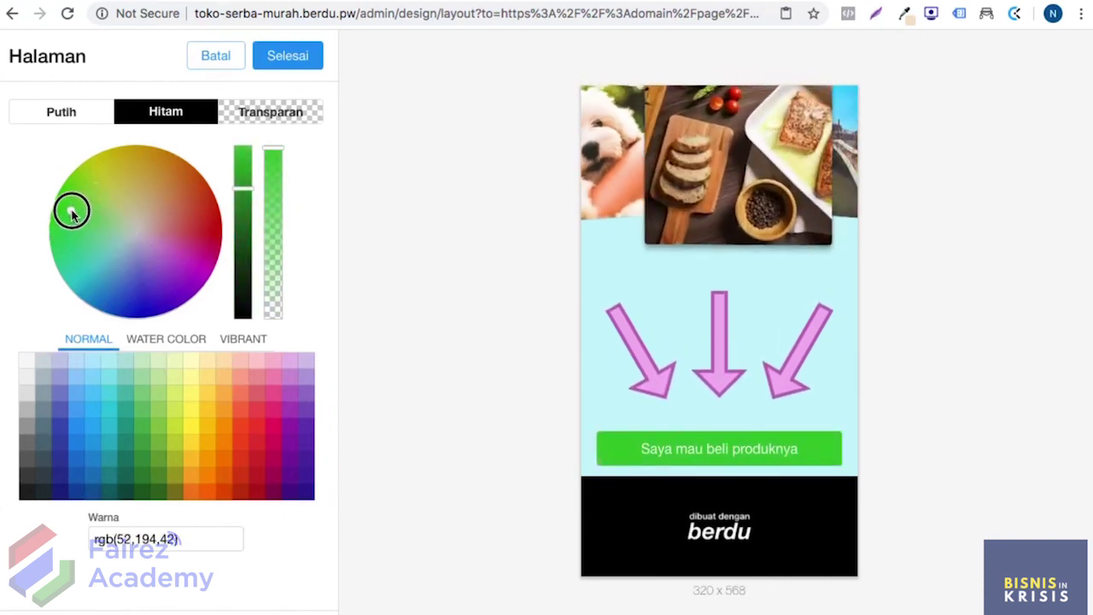
pyautogui.click(290, 60)
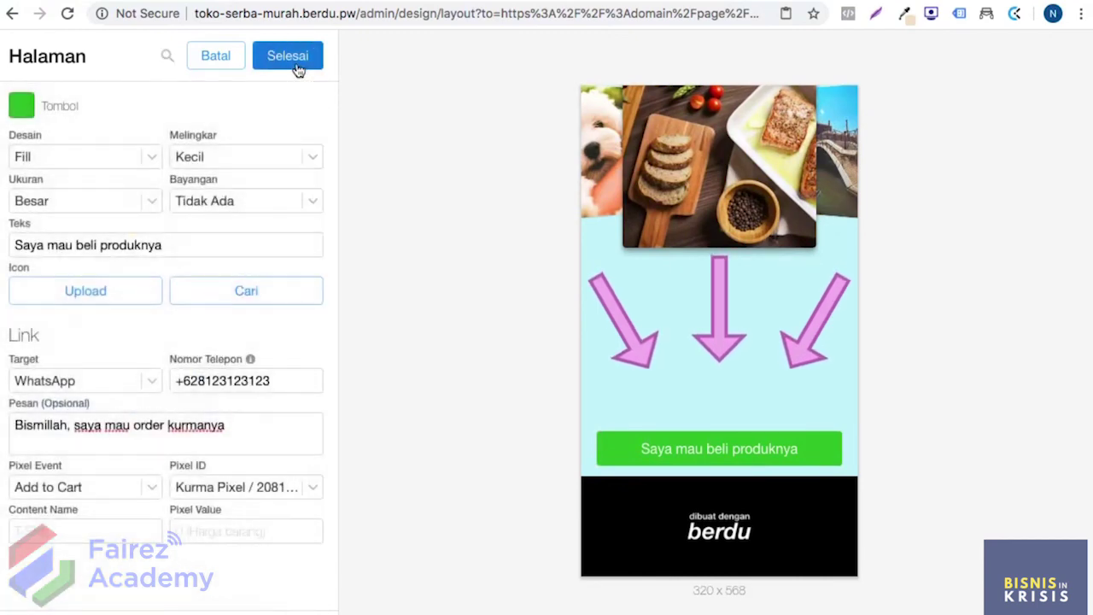
pyautogui.click(124, 288)
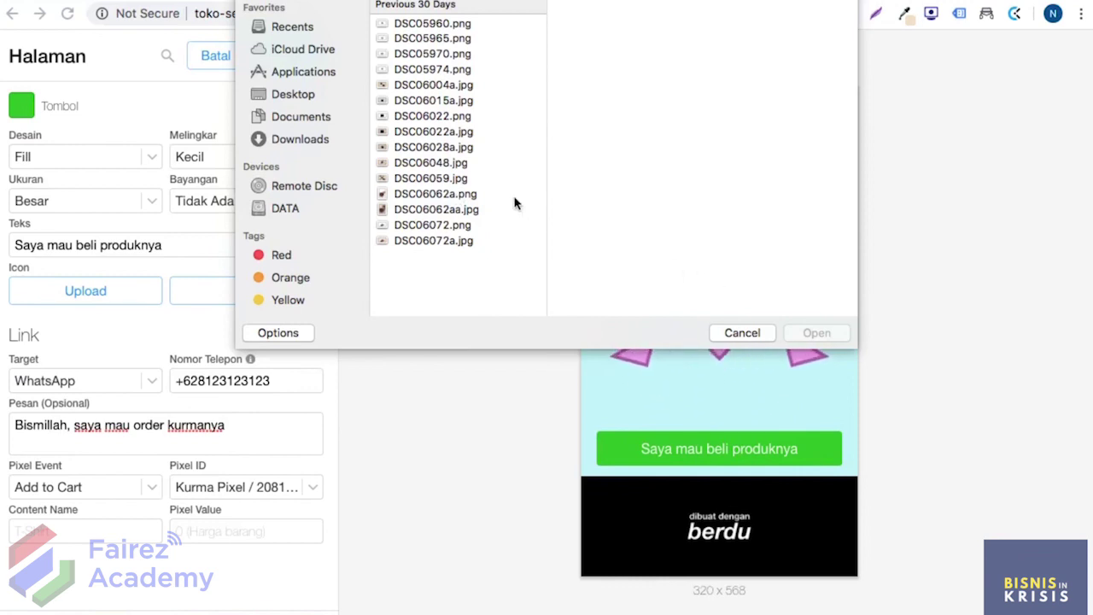
# Step: Upload DSC05960.png as the button icon, then remove it and finish editing
pyautogui.click(452, 26)
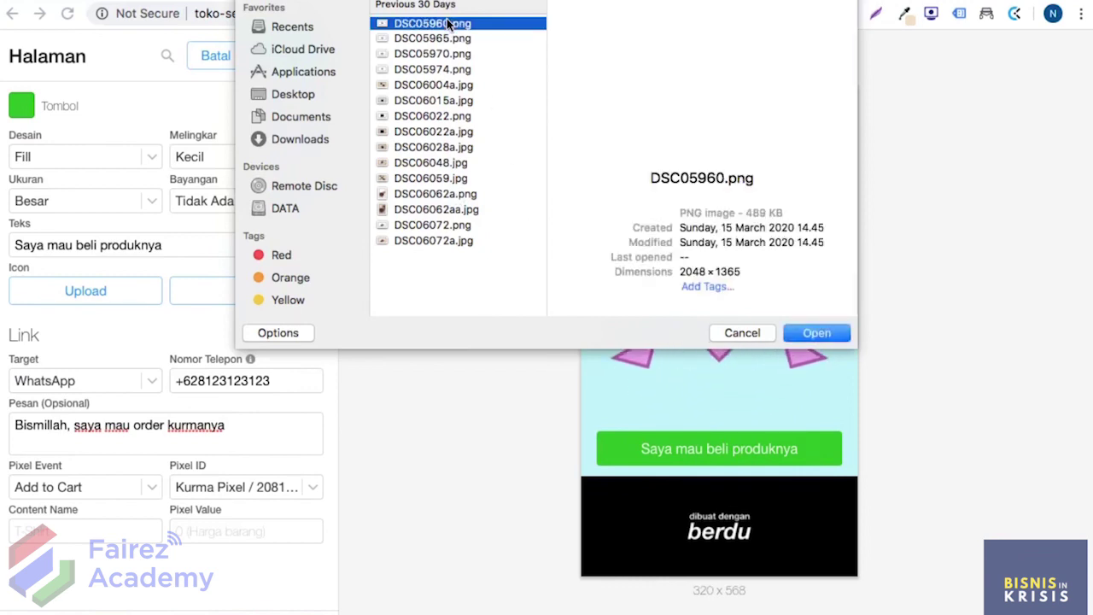
pyautogui.click(822, 335)
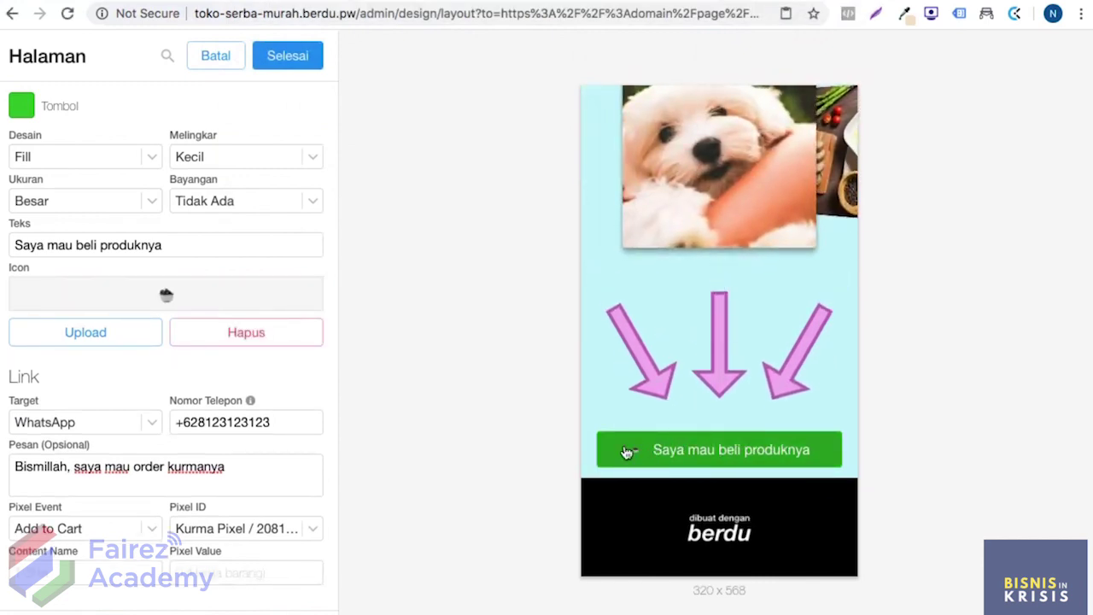
pyautogui.click(293, 339)
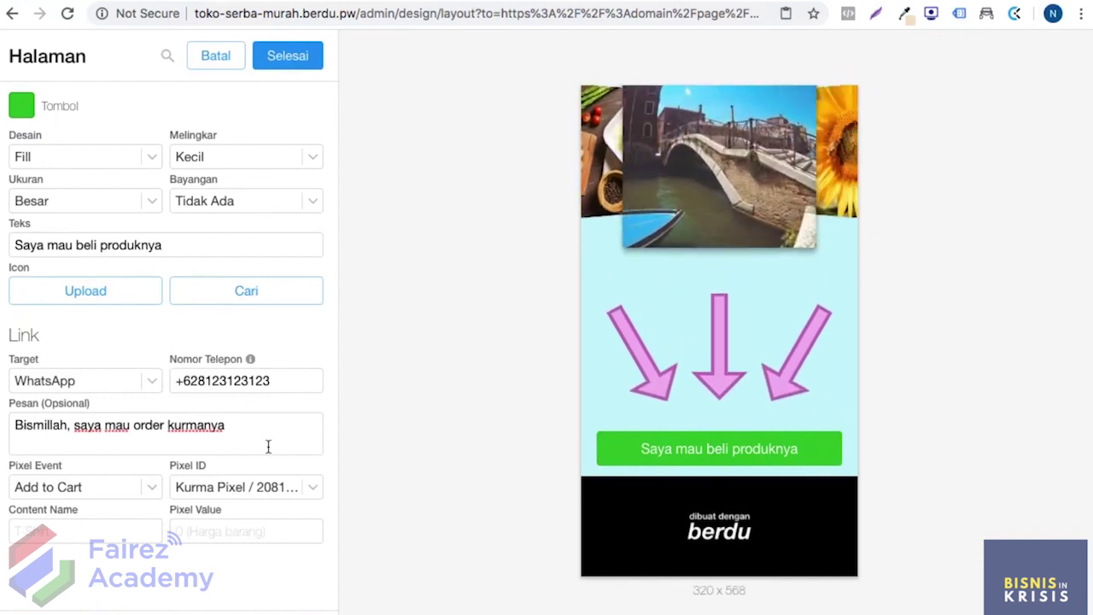
pyautogui.click(293, 67)
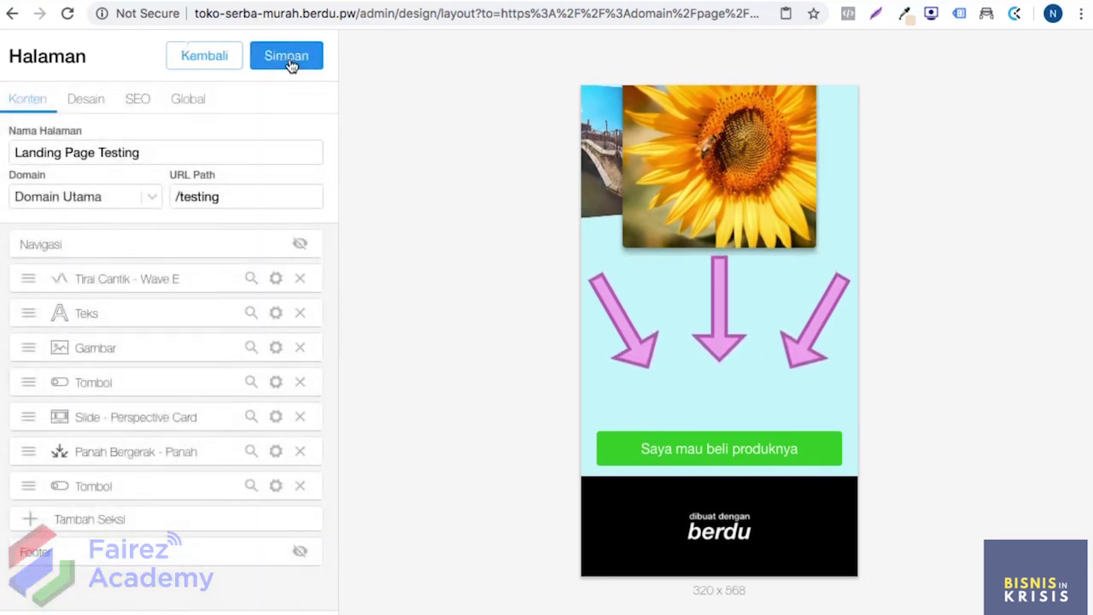
# Step: Save the landing page with Simpan and scroll the preview to check it
pyautogui.click(290, 62)
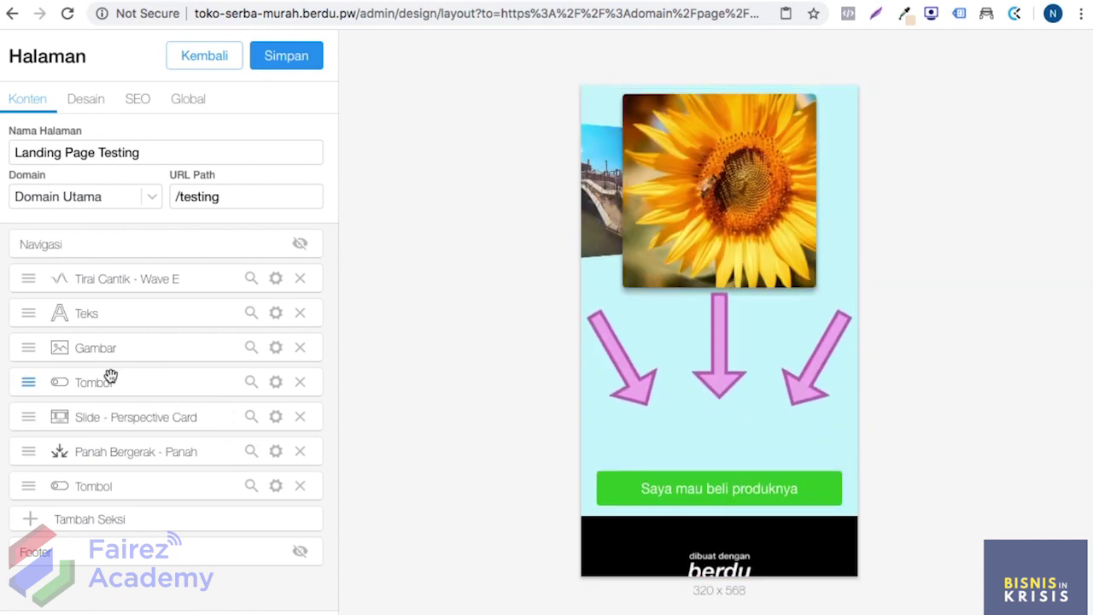
pyautogui.scroll(5, 751, 331)
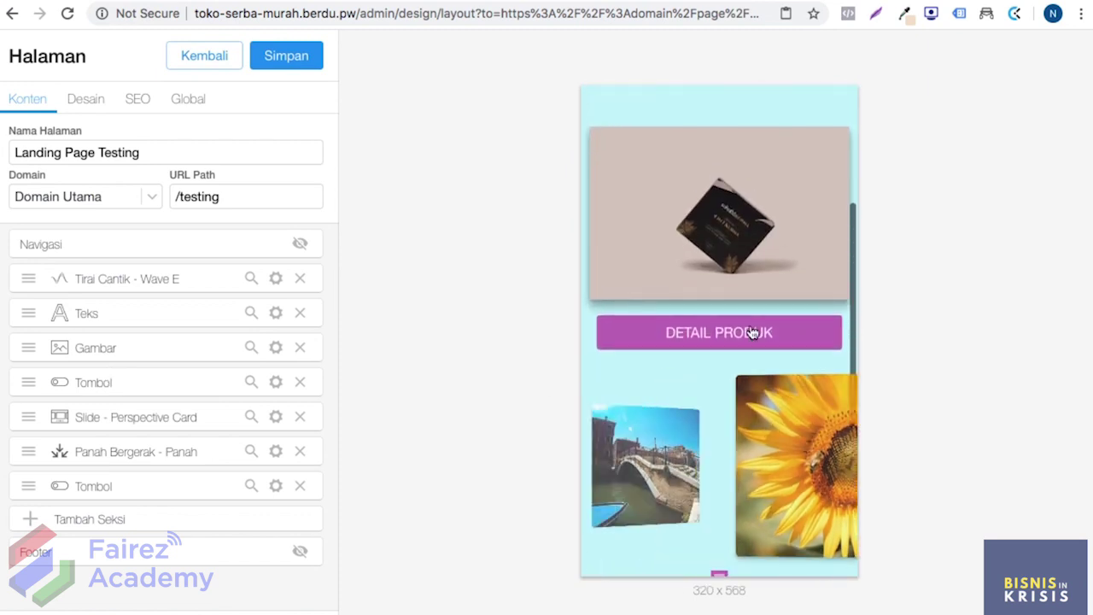
pyautogui.scroll(-1, 163, 392)
# Step: Add a Scroll Target section via the 'scro' search and rename it 'Chat Whatsapp'
pyautogui.click(154, 523)
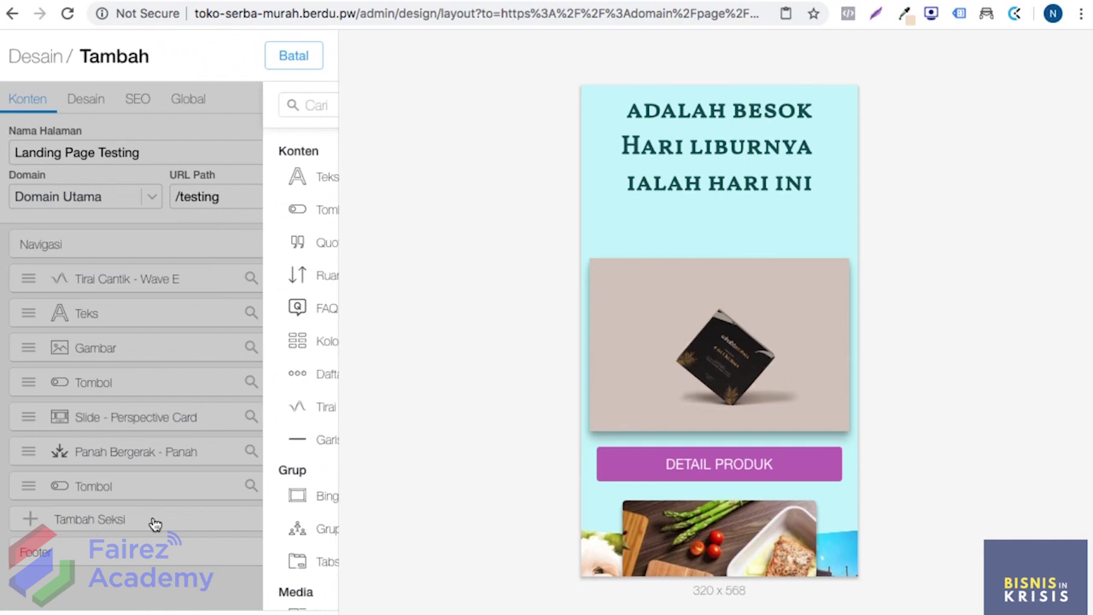
pyautogui.write('scro')
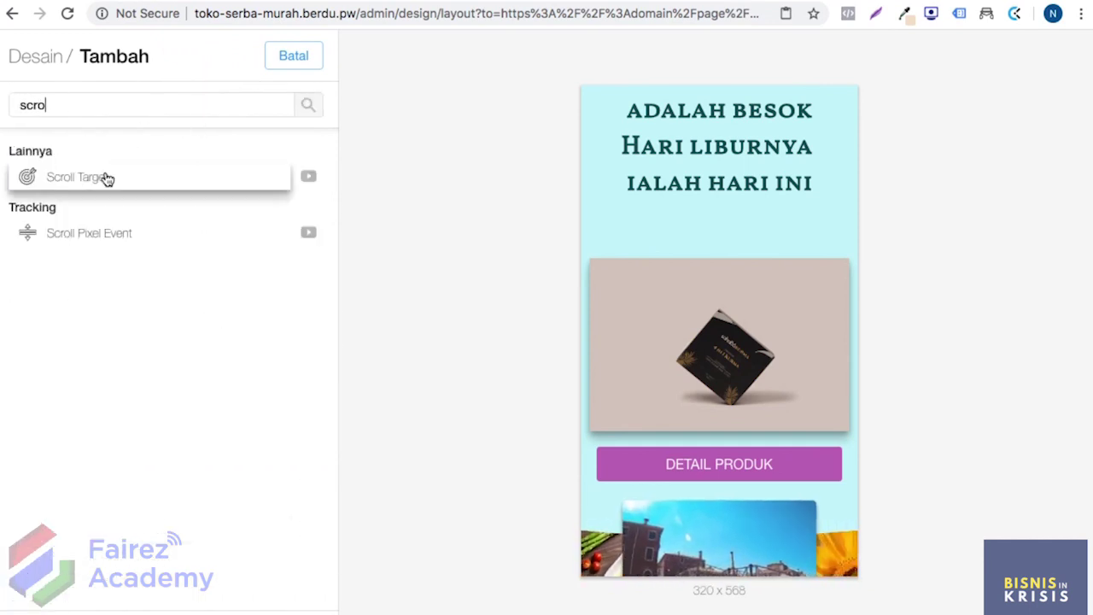
pyautogui.click(117, 181)
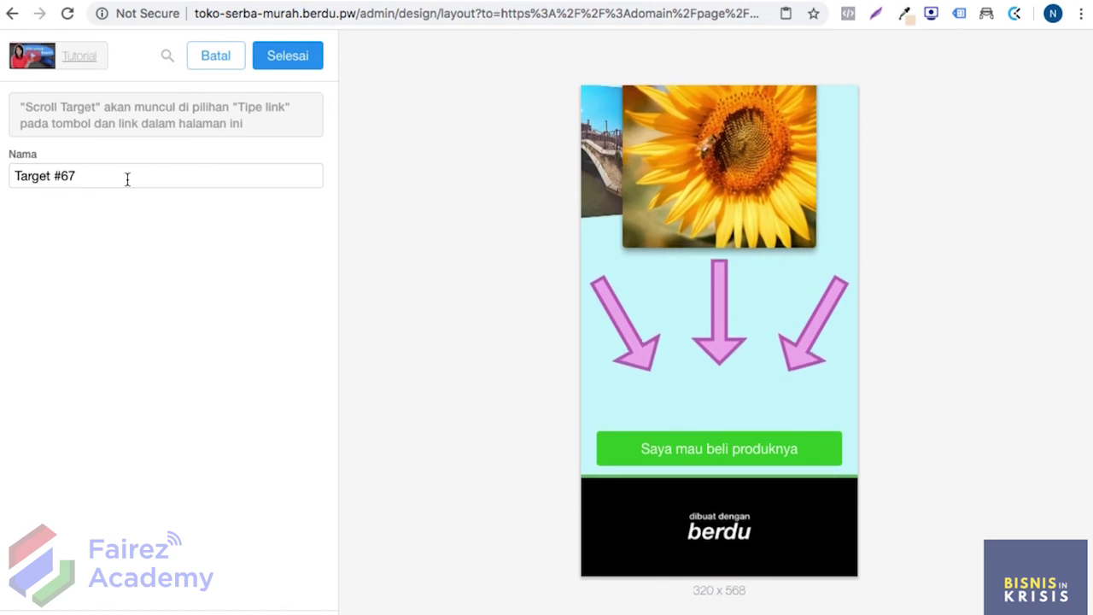
pyautogui.tripleClick(127, 178)
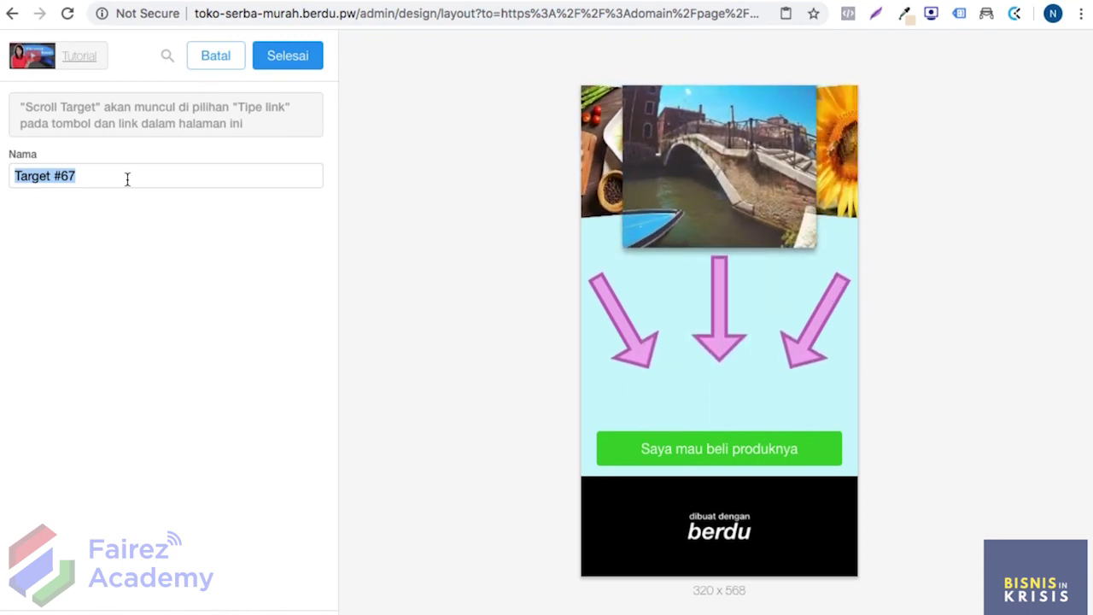
pyautogui.write('Chat')
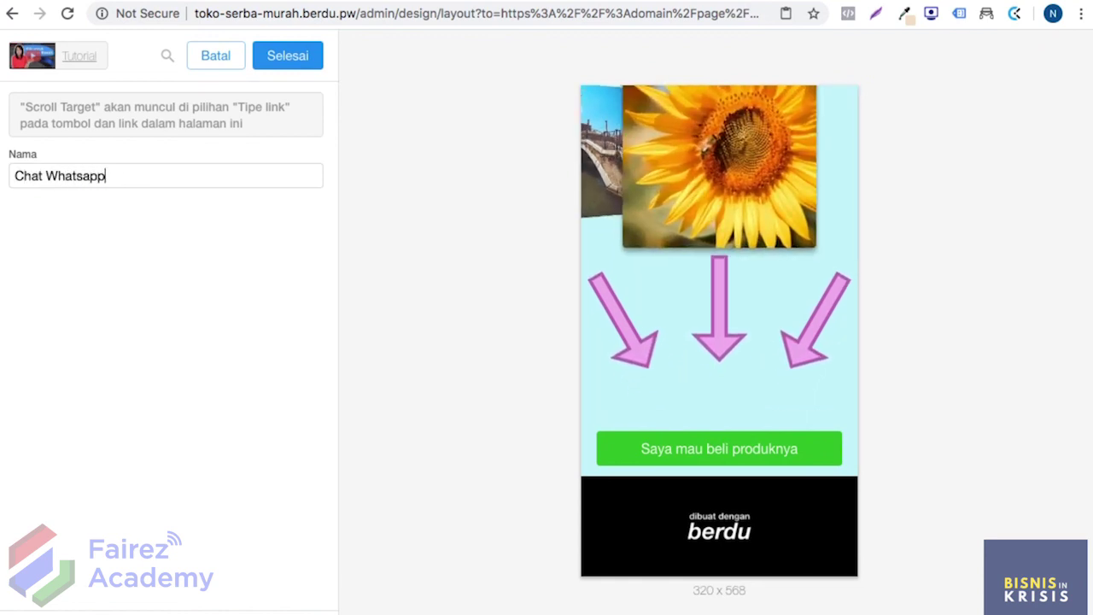
pyautogui.write(' Whatsapp')
pyautogui.click(285, 60)
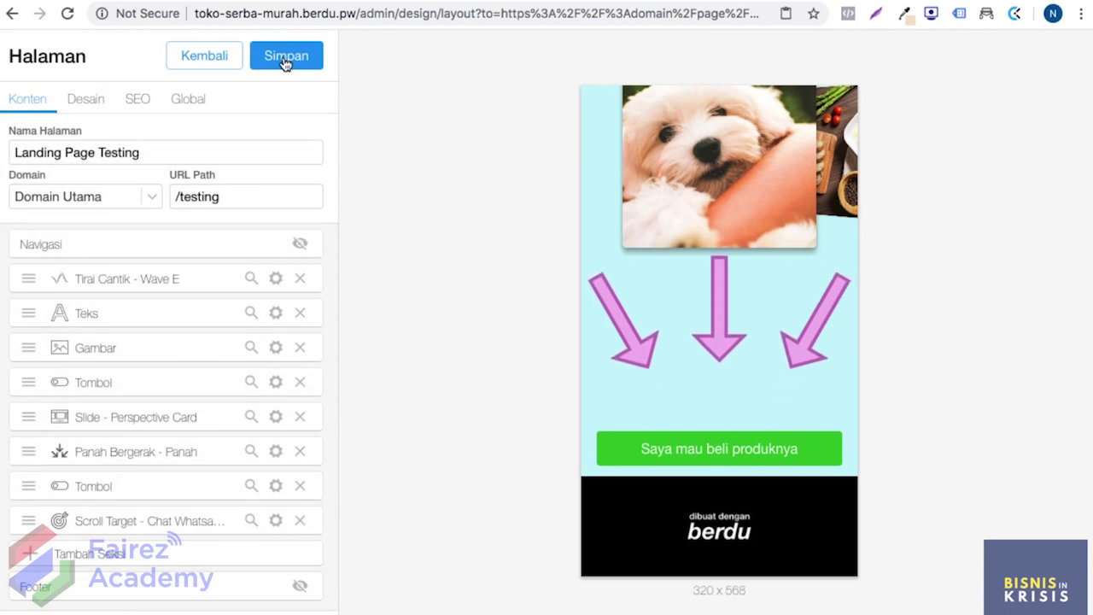
# Step: Move the Chat Whatsapp scroll target above the last Tombol section and save
pyautogui.moveTo(34, 519); pyautogui.dragTo(30, 522)
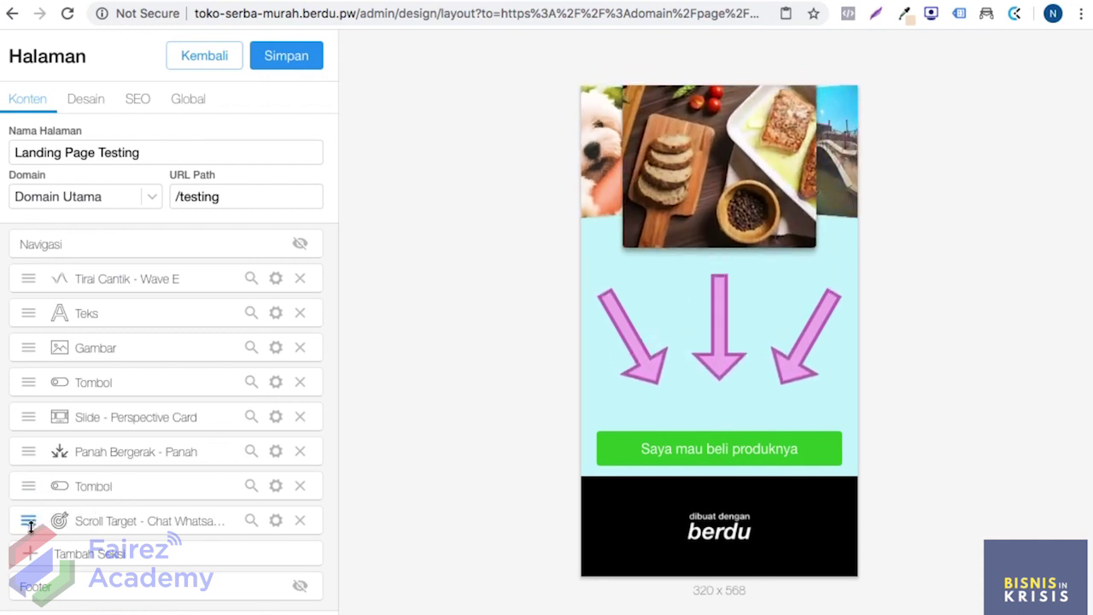
pyautogui.moveTo(29, 520); pyautogui.dragTo(34, 488)
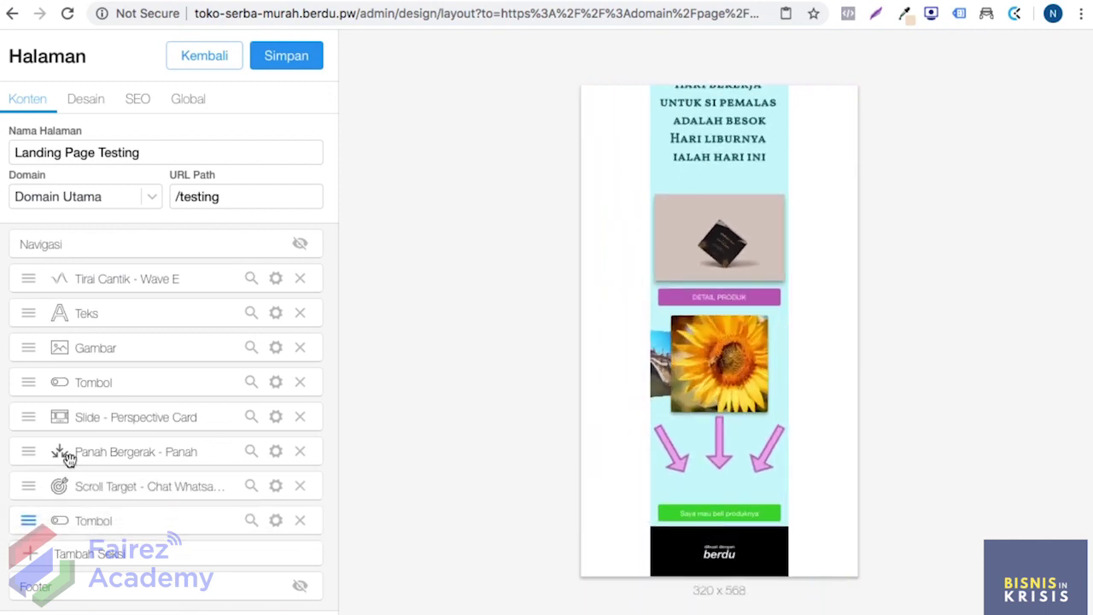
pyautogui.click(285, 56)
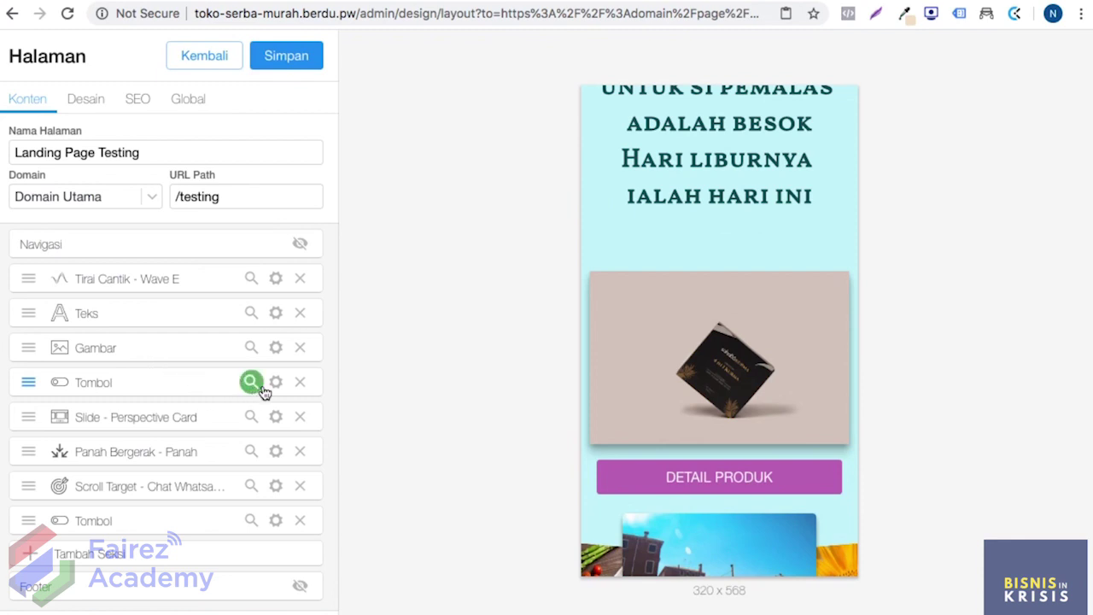
# Step: Set the first section's DETAIL PRODUK button Target to Chat Whatsapp and save the page
pyautogui.click(275, 383)
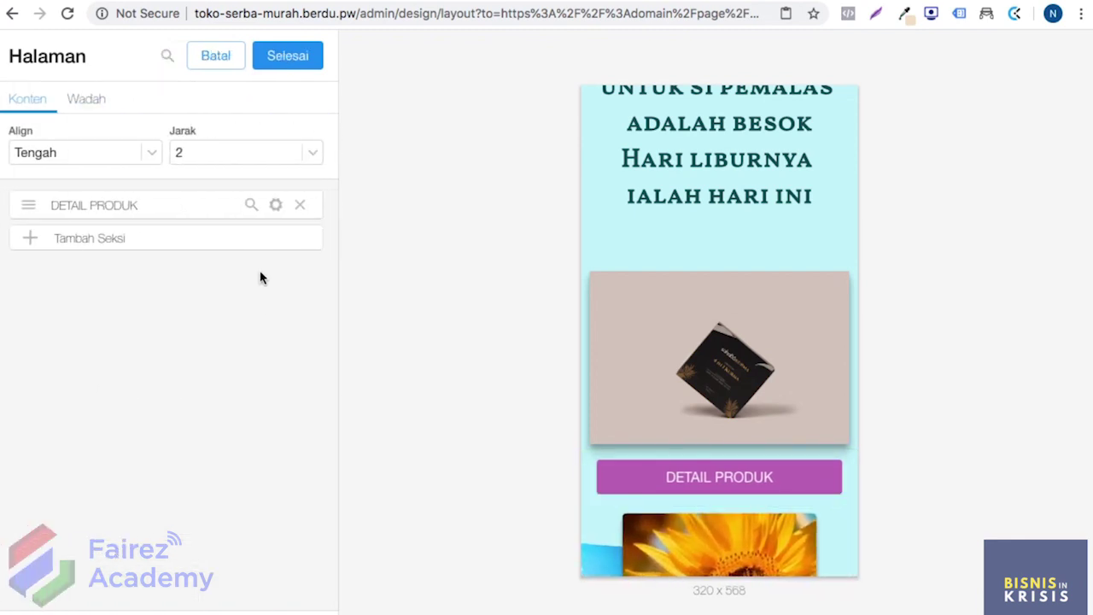
pyautogui.click(277, 207)
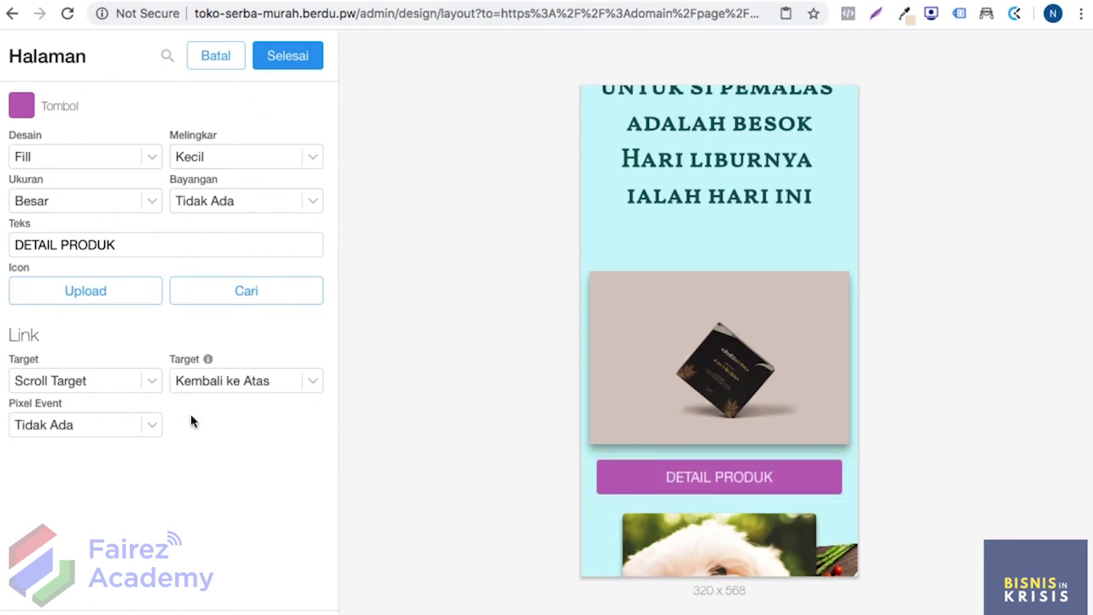
pyautogui.click(249, 380)
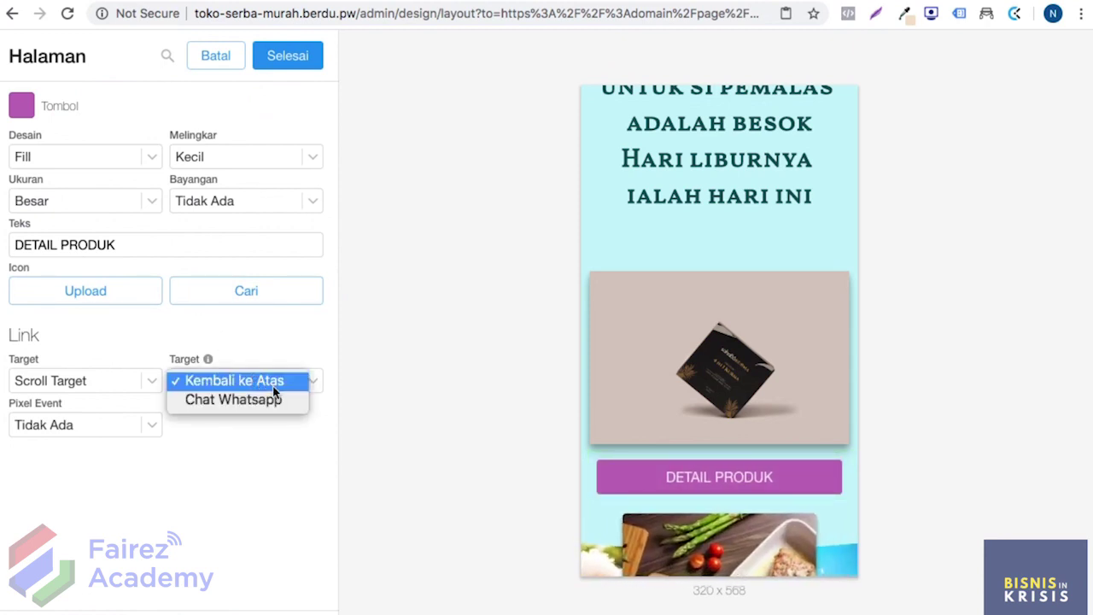
pyautogui.click(279, 401)
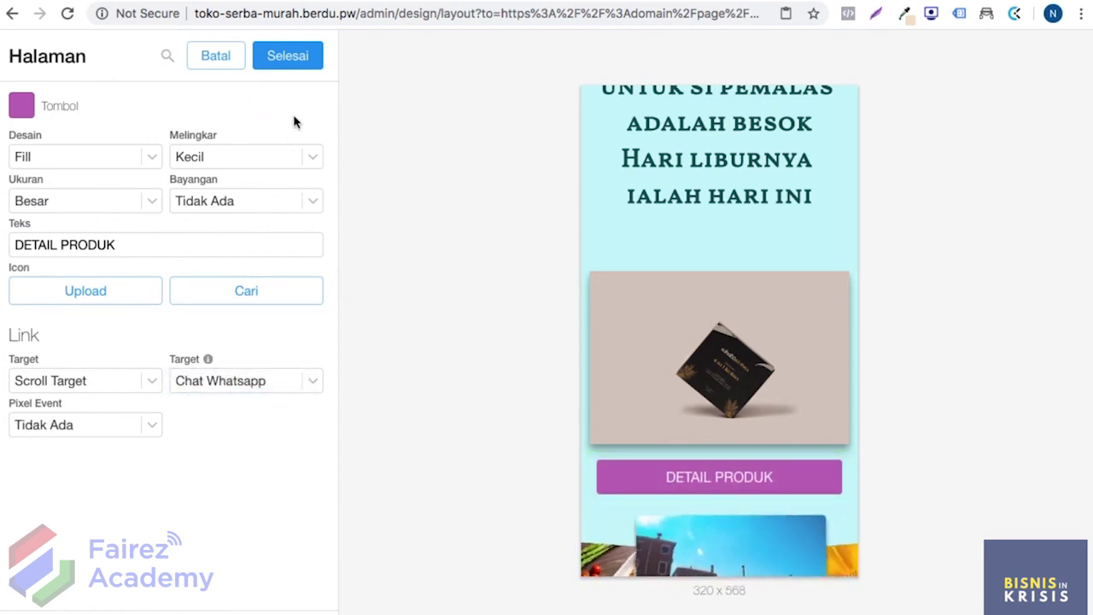
pyautogui.click(295, 65)
pyautogui.click(297, 66)
pyautogui.click(297, 66)
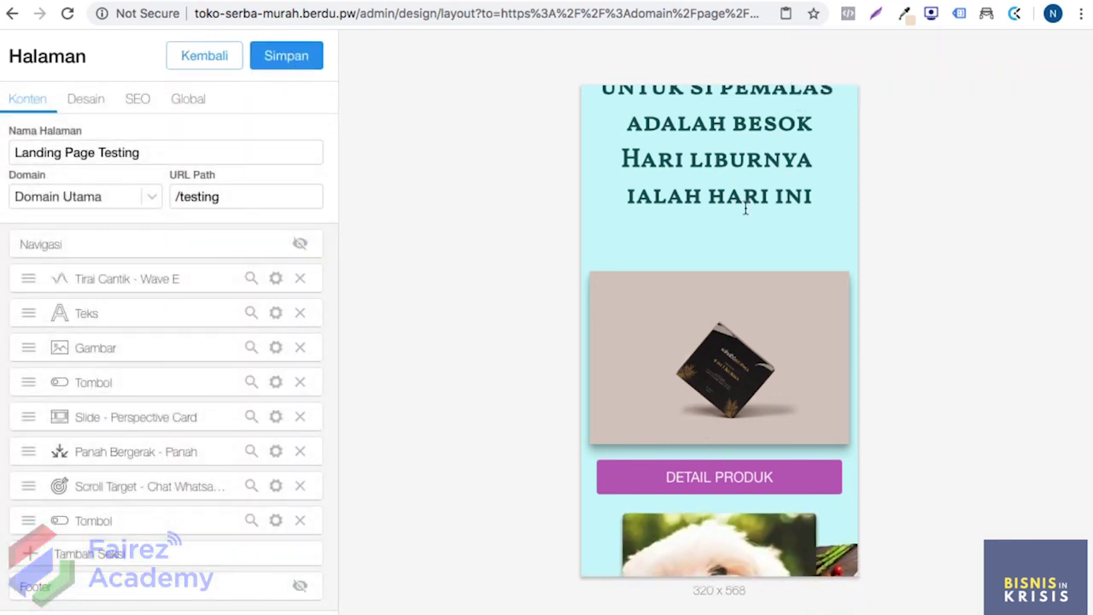
# Step: Test the DETAIL PRODUK jump in the preview, then add a trial Floating Button section
pyautogui.click(630, 478)
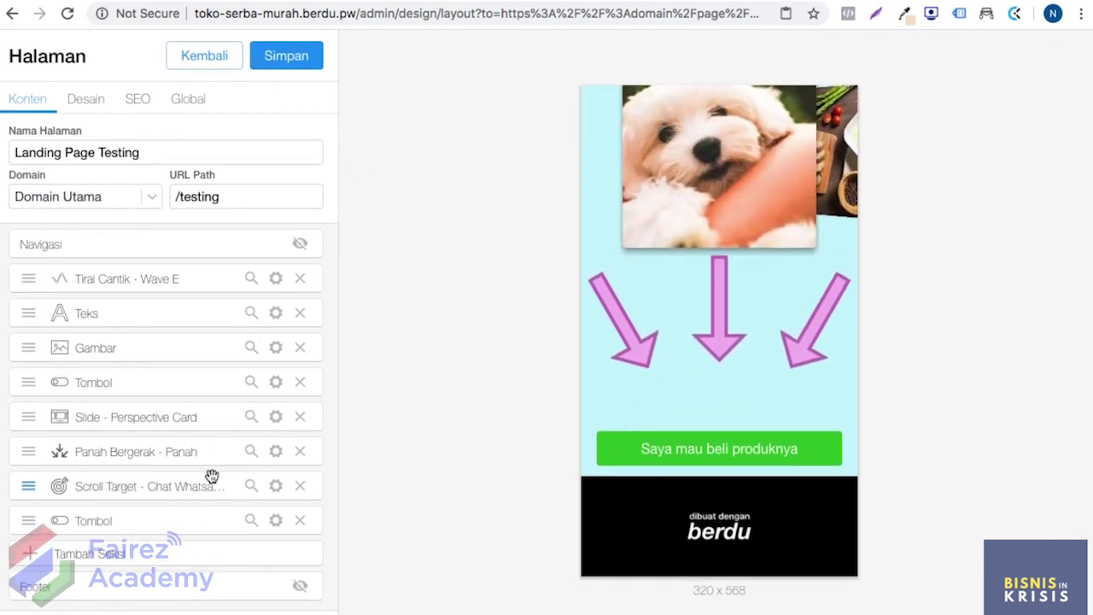
pyautogui.click(151, 553)
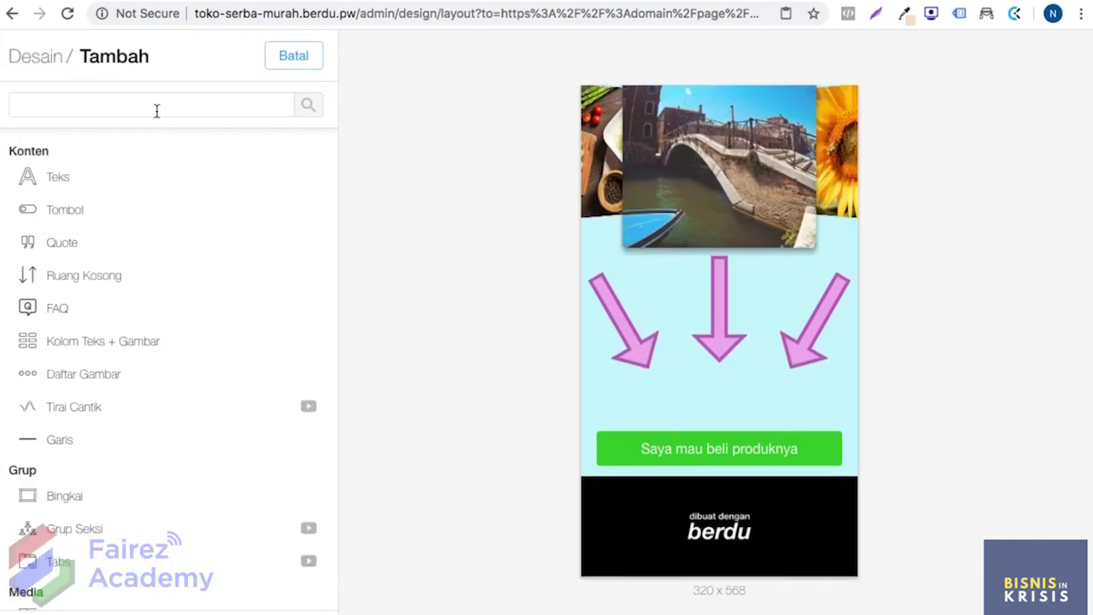
pyautogui.write('floating')
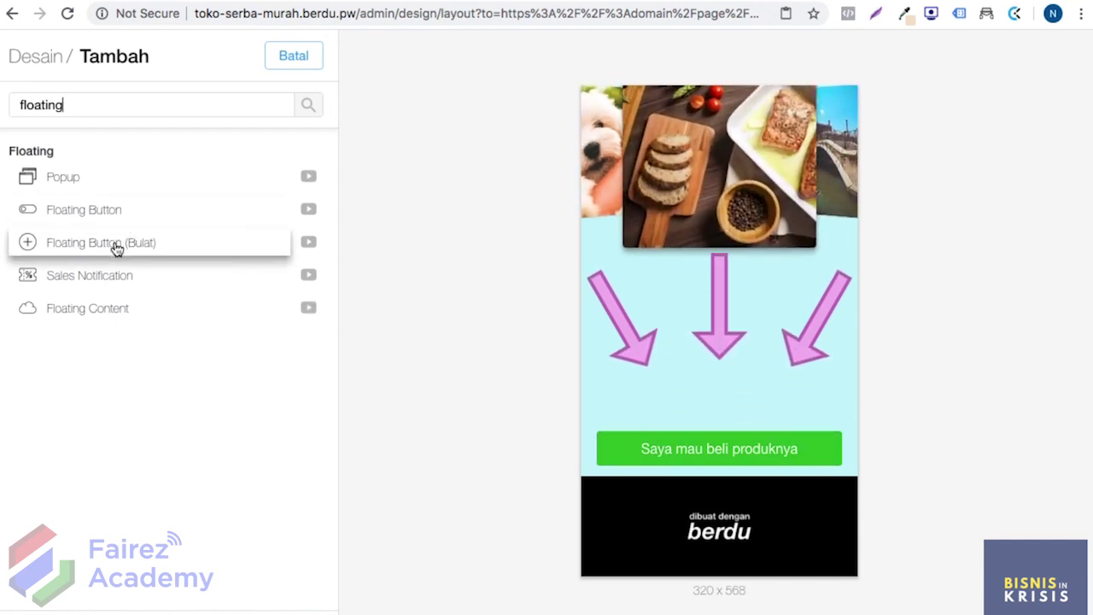
pyautogui.click(109, 214)
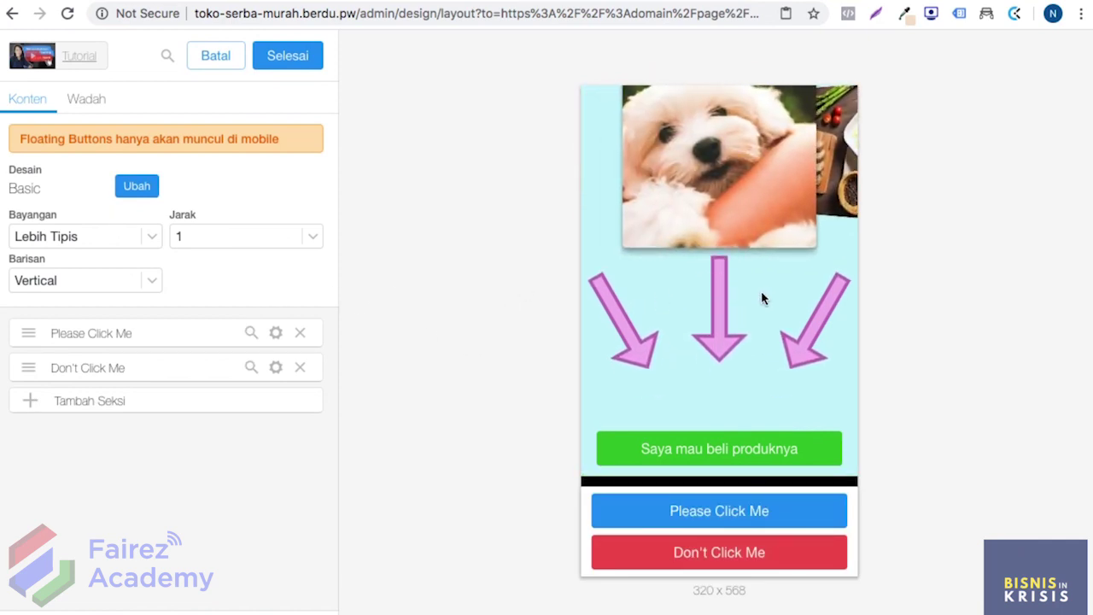
# Step: Preview the two-button floating bar, then discard it with Batal
pyautogui.scroll(10, 751, 263)
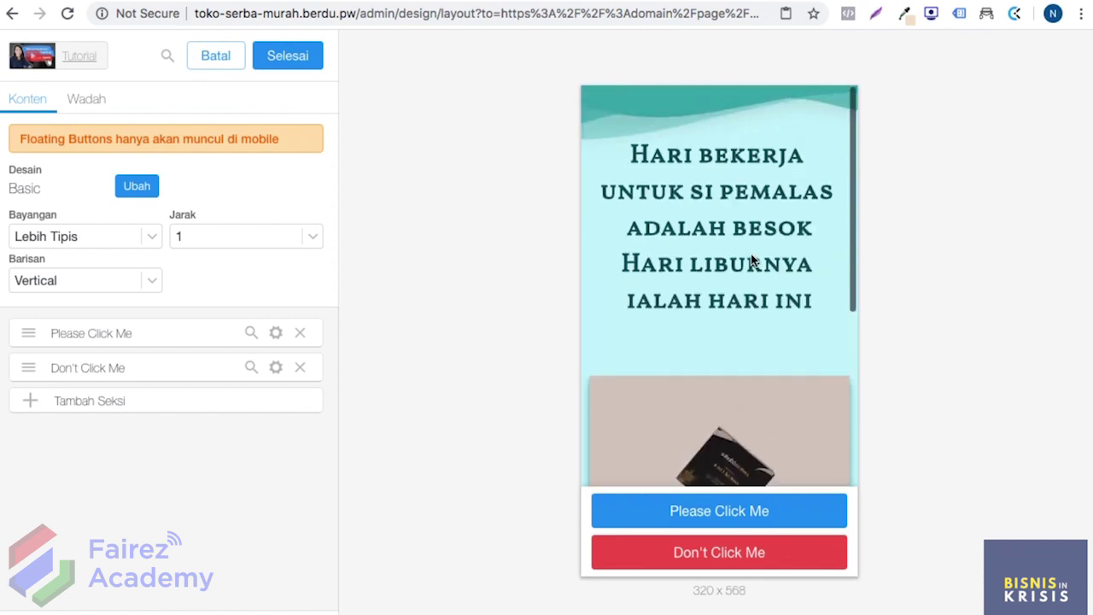
pyautogui.scroll(-10, 751, 259)
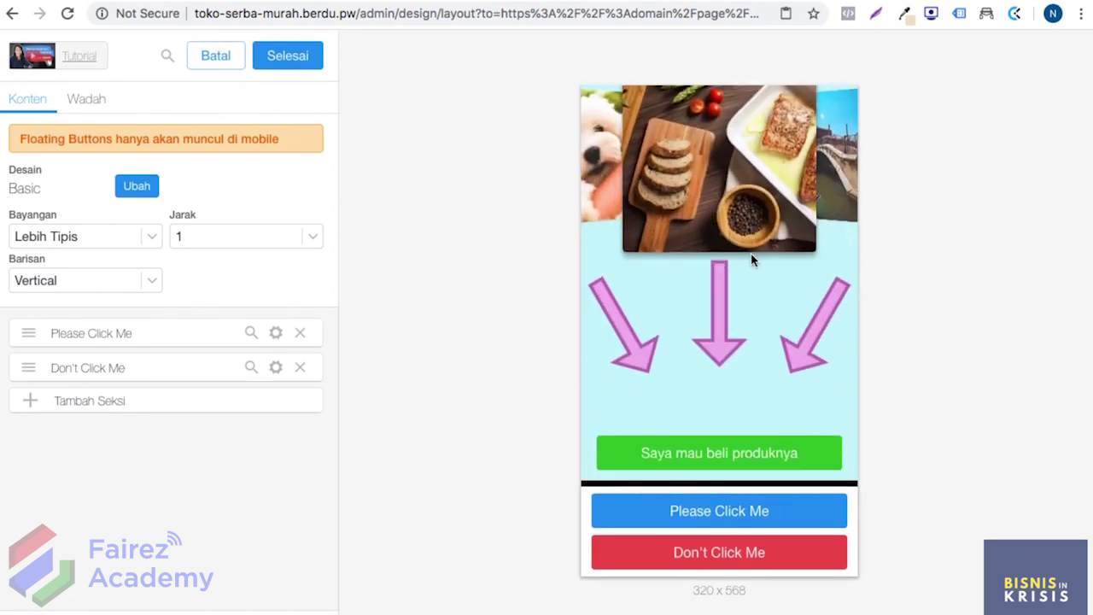
pyautogui.scroll(5, 751, 253)
pyautogui.scroll(-5, 750, 253)
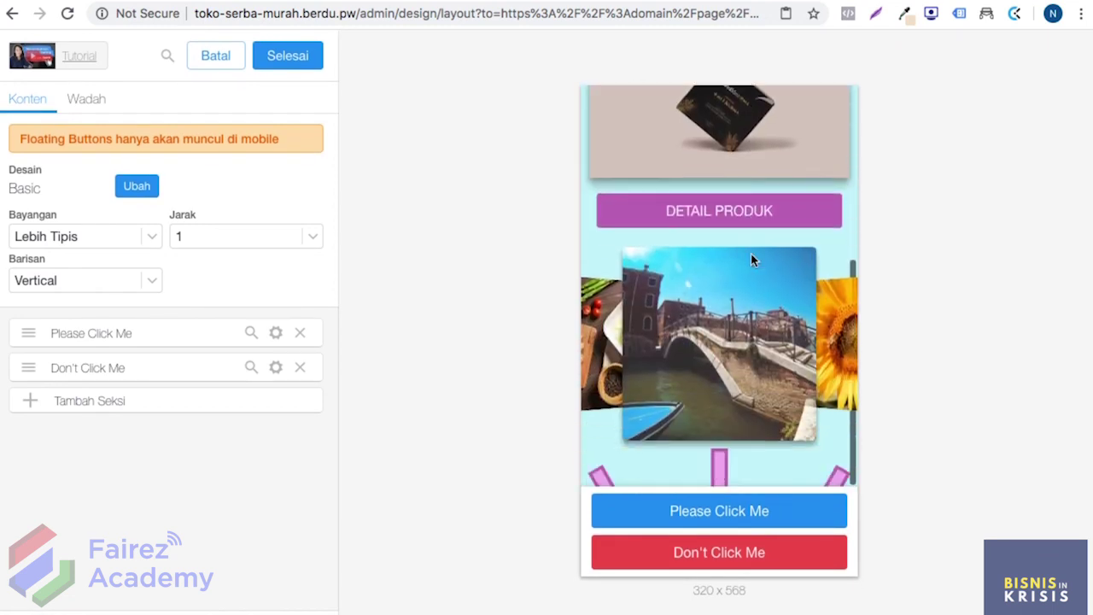
pyautogui.scroll(-3, 751, 254)
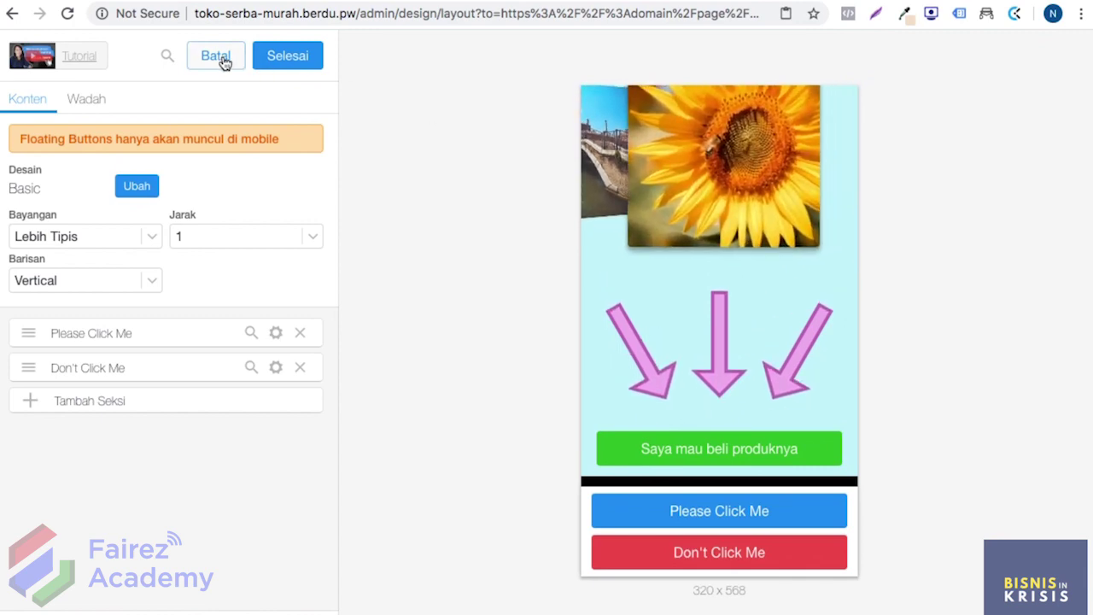
pyautogui.click(216, 58)
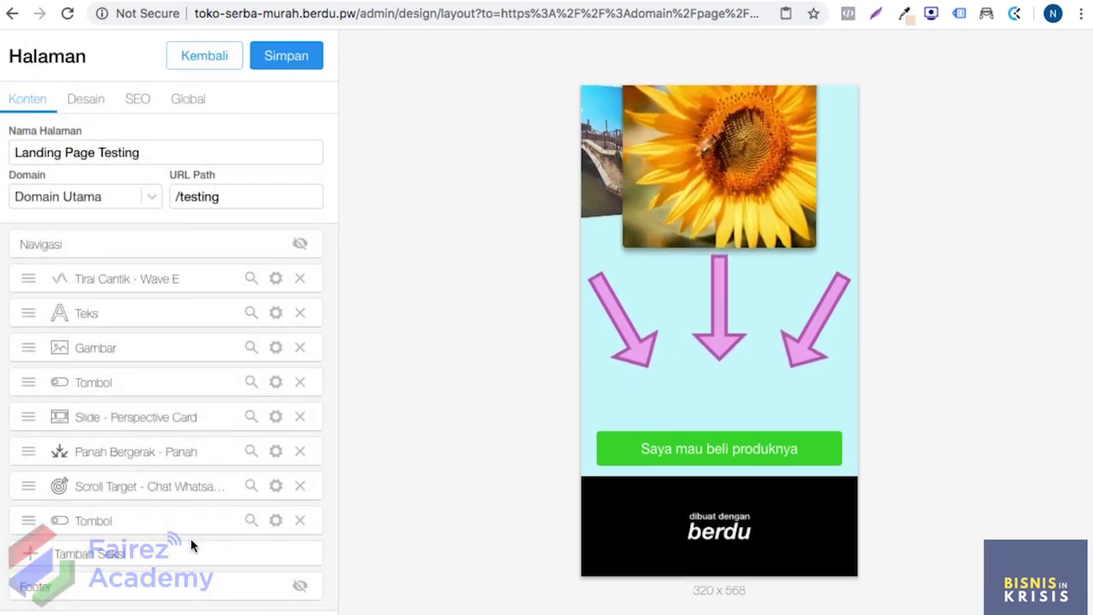
pyautogui.click(189, 555)
# Step: Add a Floating Button (Bulat) section and recolour it from red to green
pyautogui.click(161, 101)
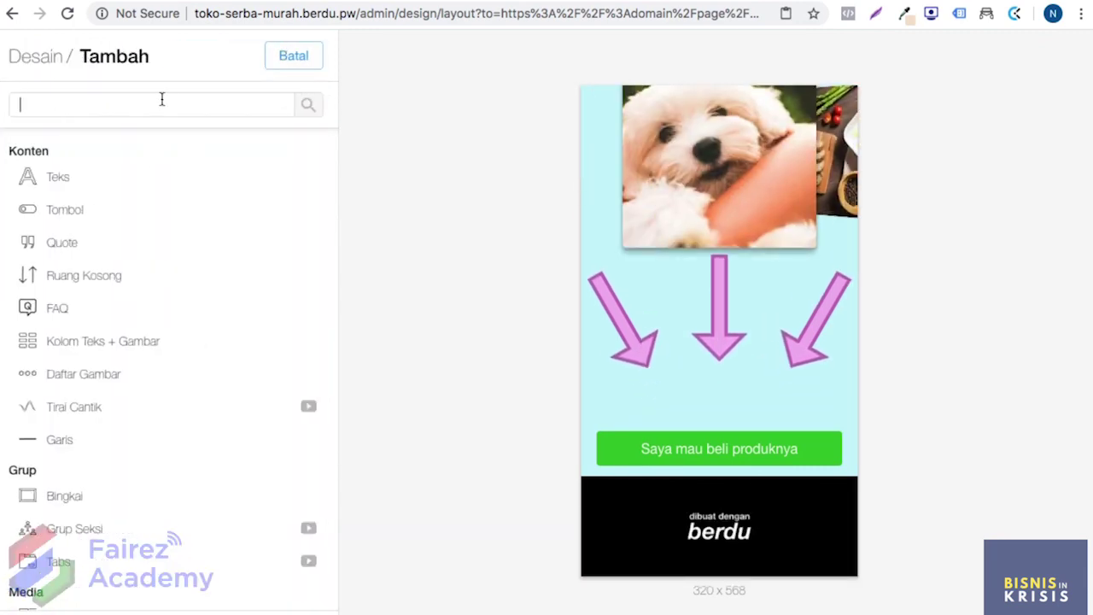
pyautogui.write('floating')
pyautogui.click(117, 243)
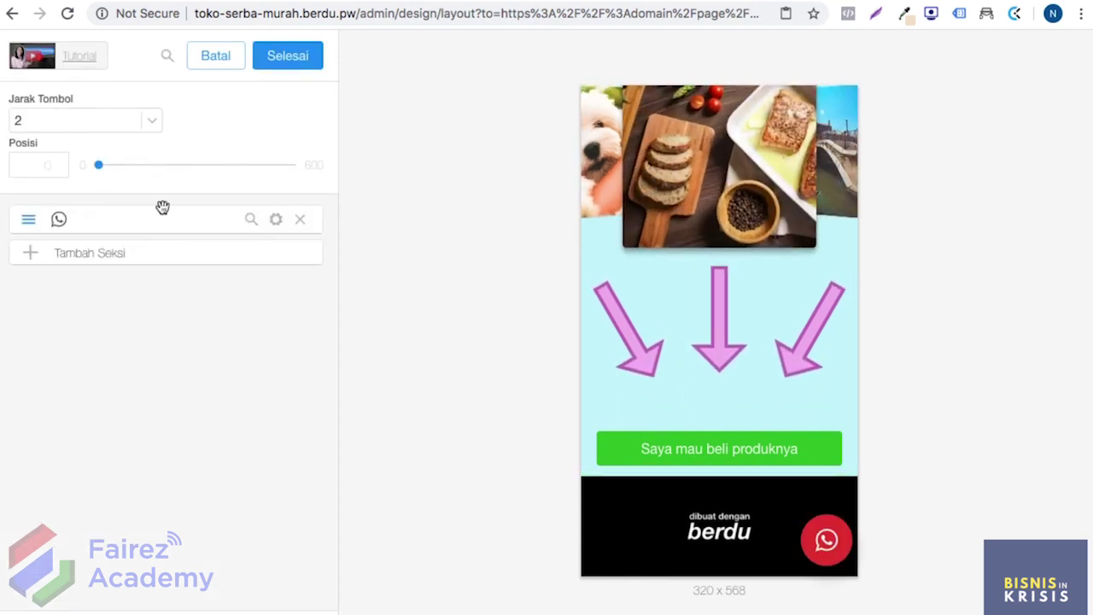
pyautogui.click(275, 220)
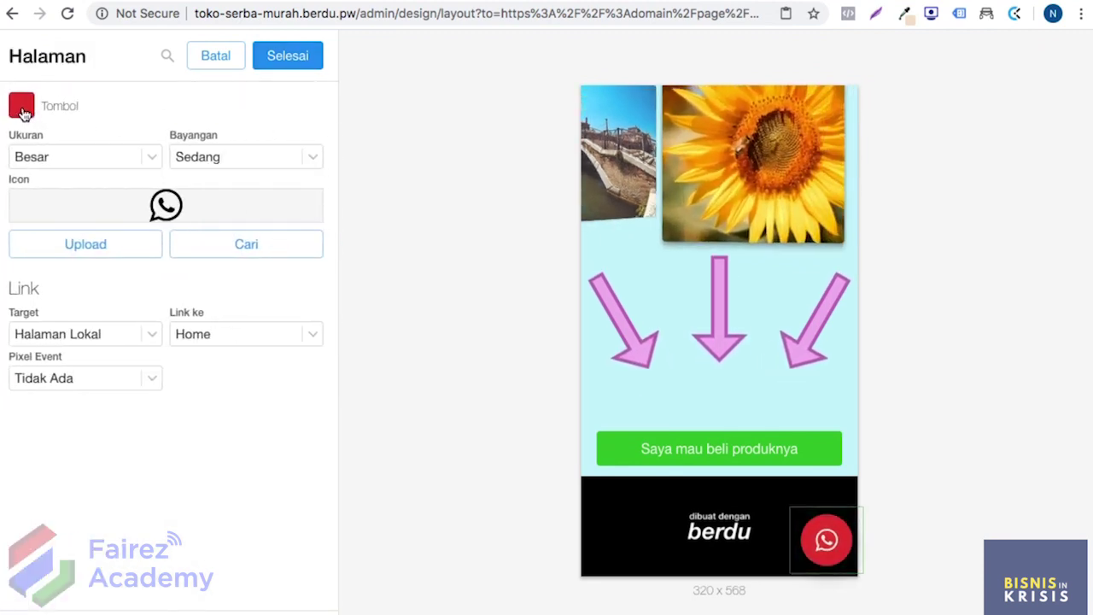
pyautogui.click(22, 107)
pyautogui.moveTo(201, 229); pyautogui.dragTo(61, 235)
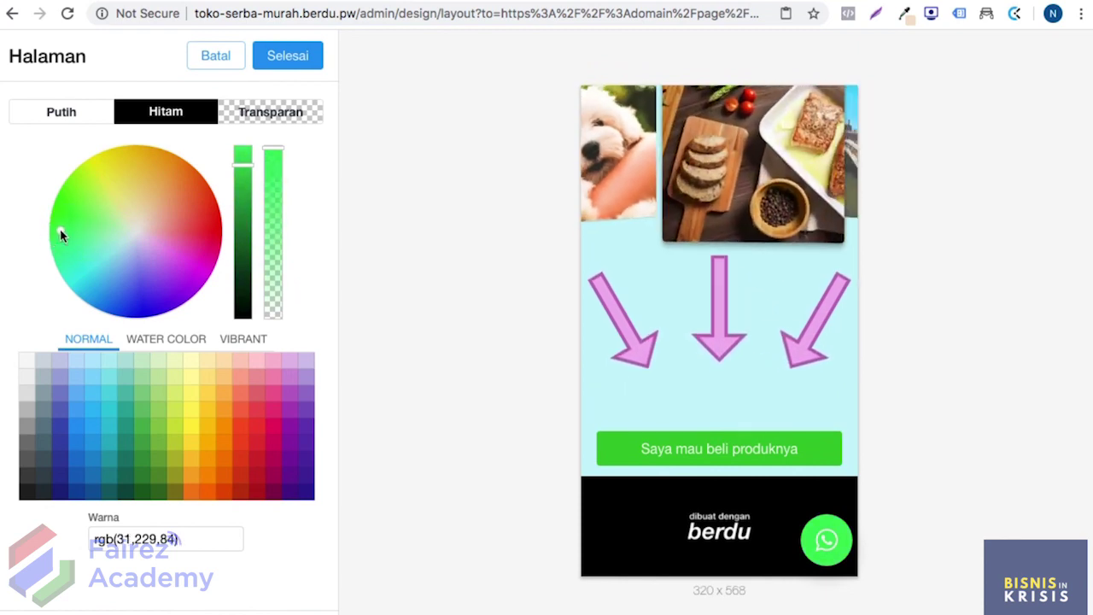
pyautogui.click(287, 68)
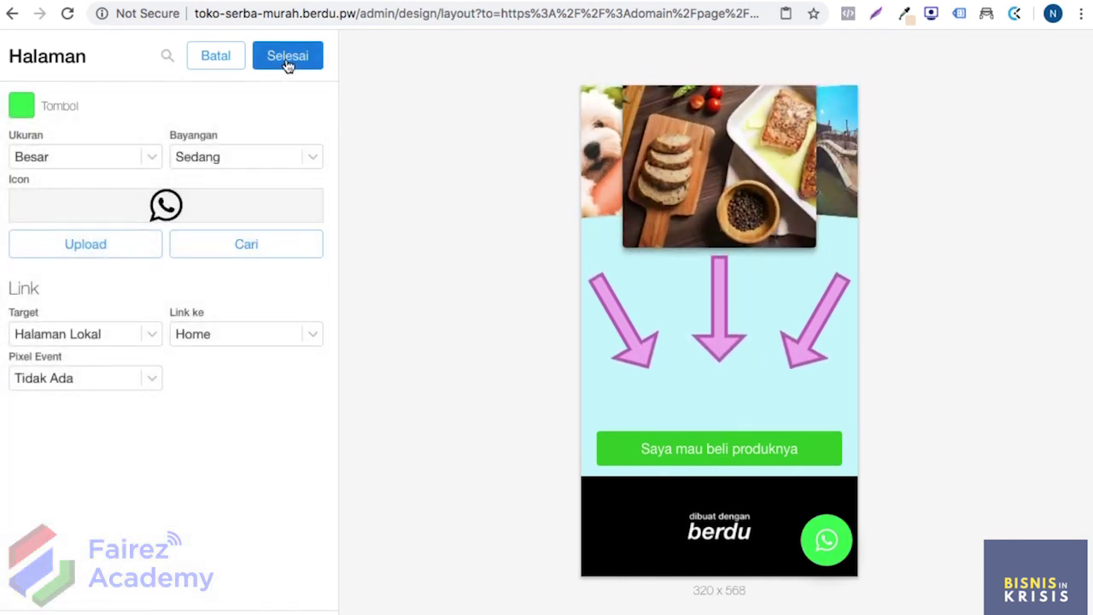
# Step: Point the floating button to WhatsApp with the phone number and message 'Assalamualaikum'
pyautogui.click(116, 339)
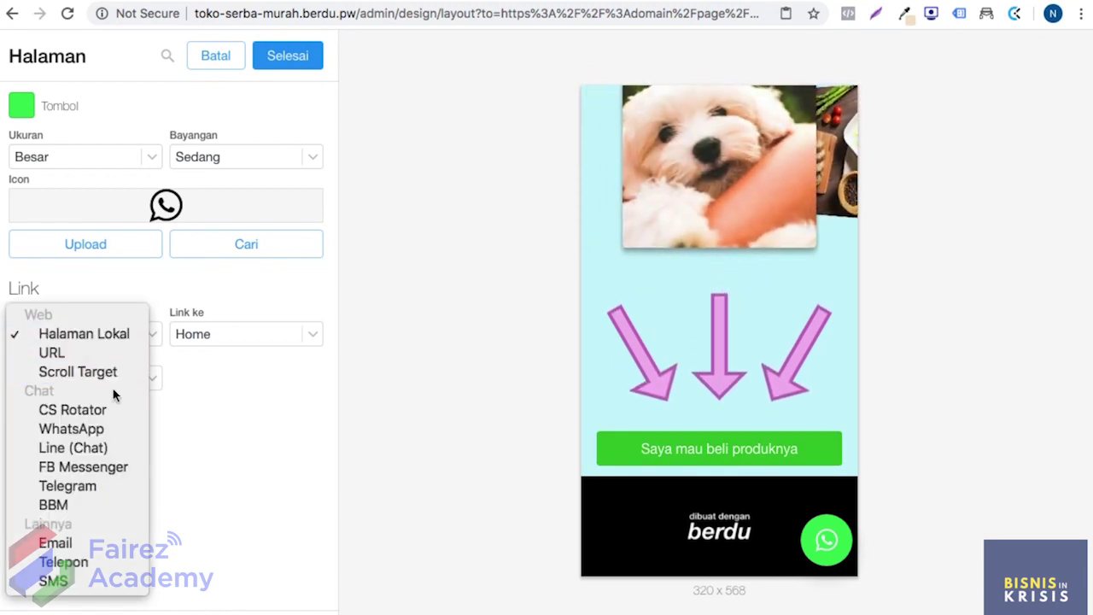
pyautogui.click(115, 433)
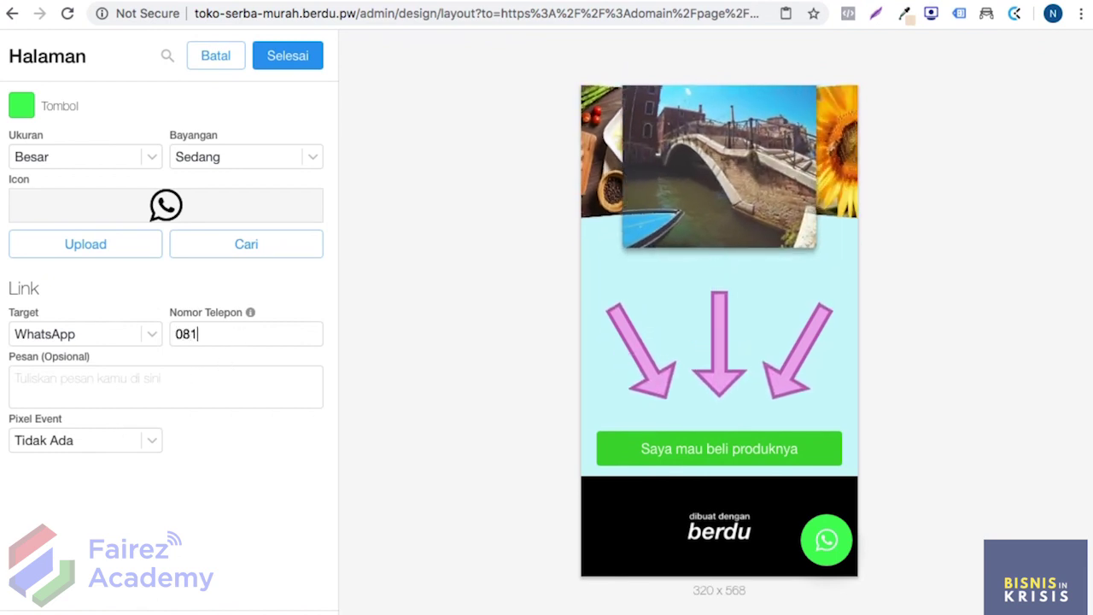
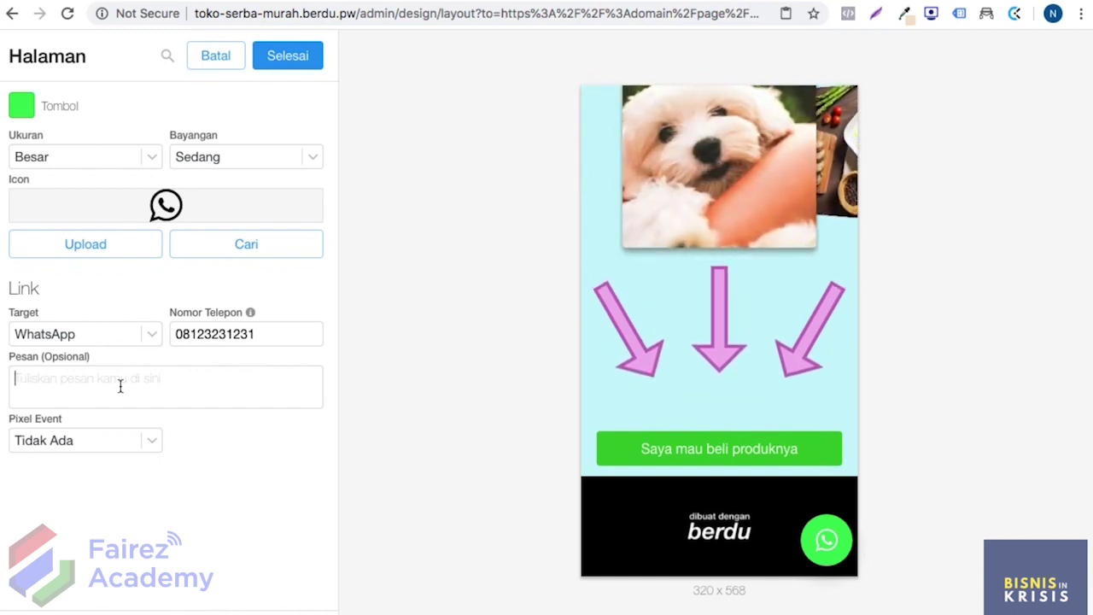
pyautogui.write('liku')
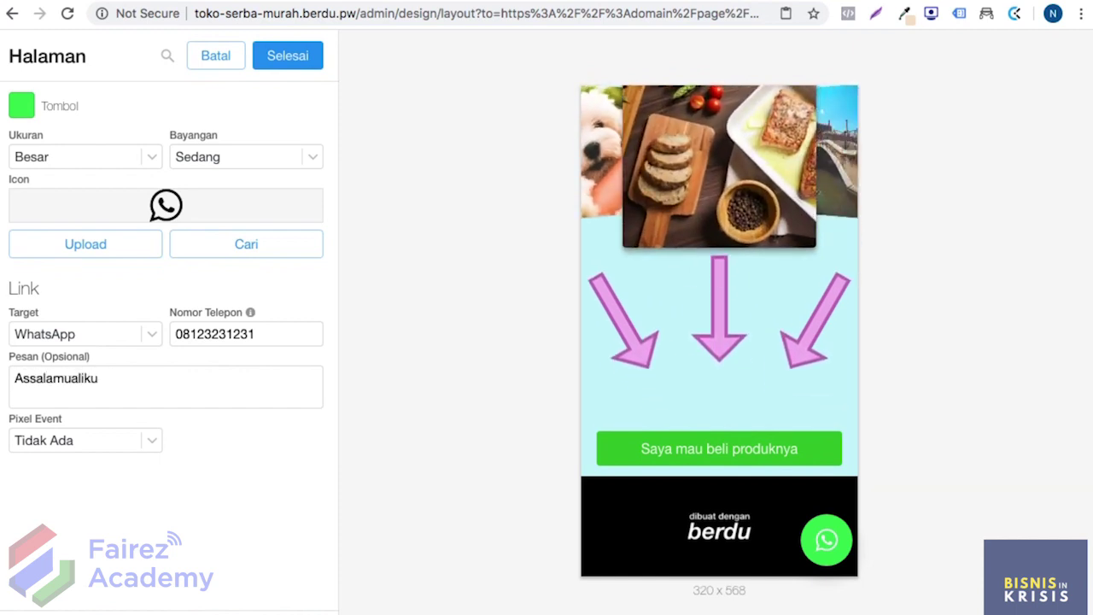
pyautogui.write('aik')
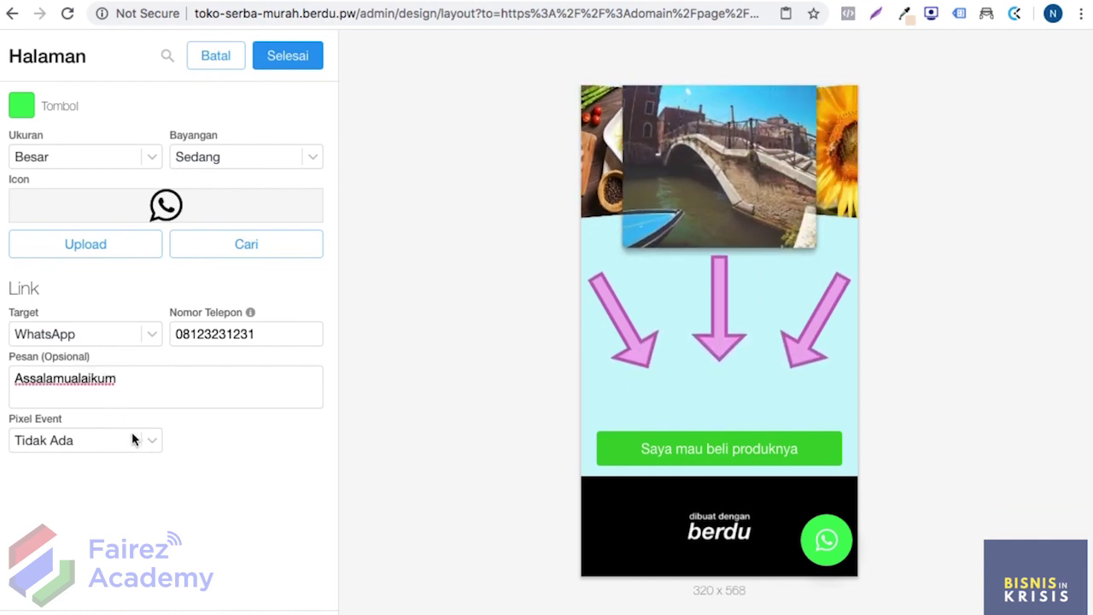
# Step: Set the button's pixel event to Add to Cart and finish editing it
pyautogui.click(154, 437)
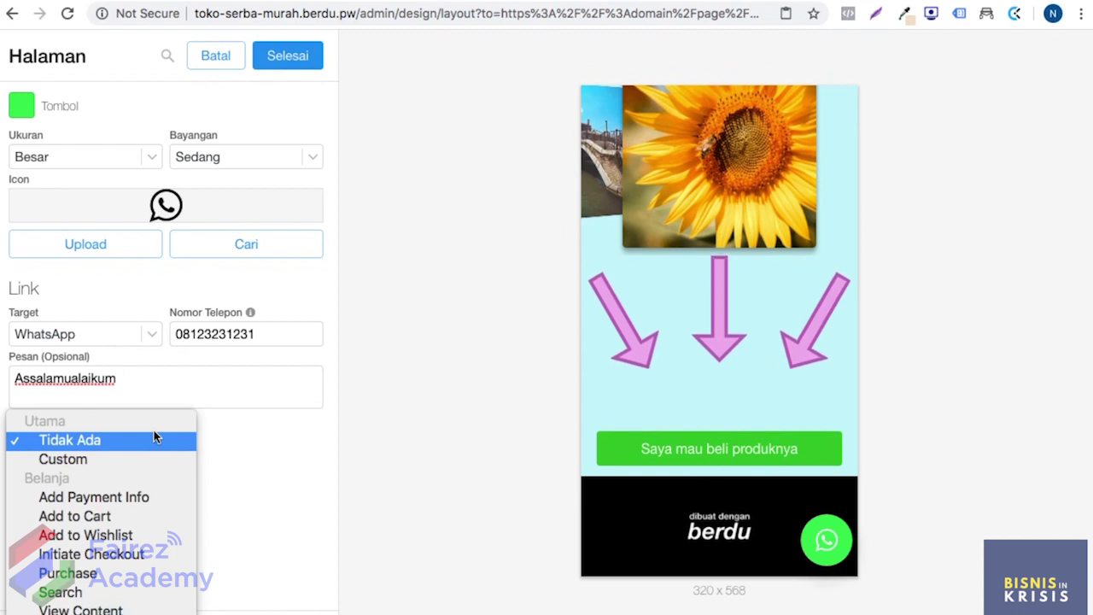
pyautogui.press('Escape')
pyautogui.click(111, 514)
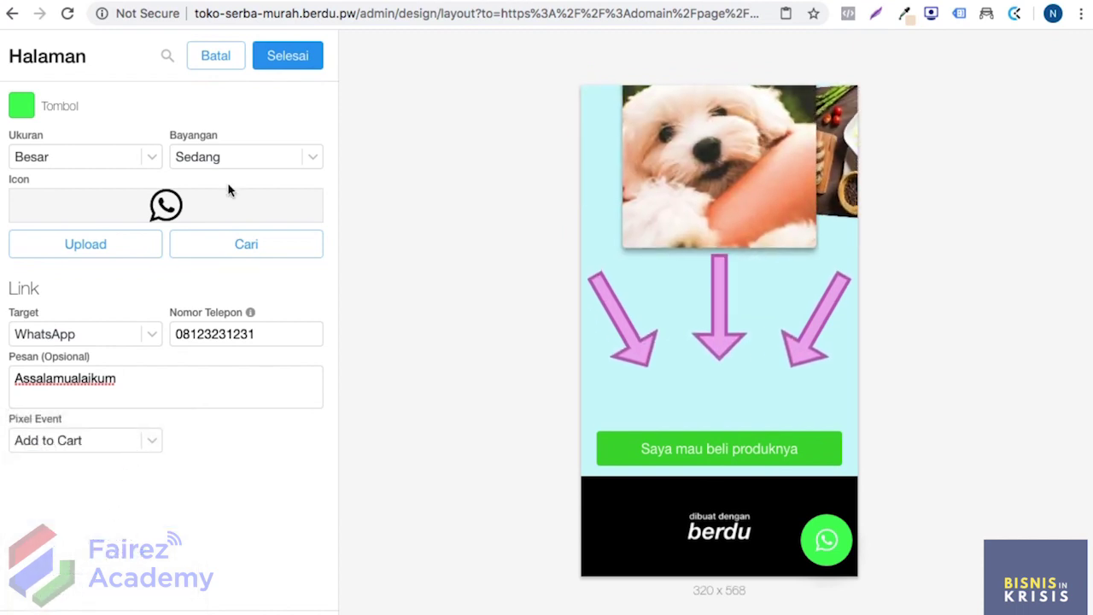
pyautogui.click(281, 62)
pyautogui.click(281, 62)
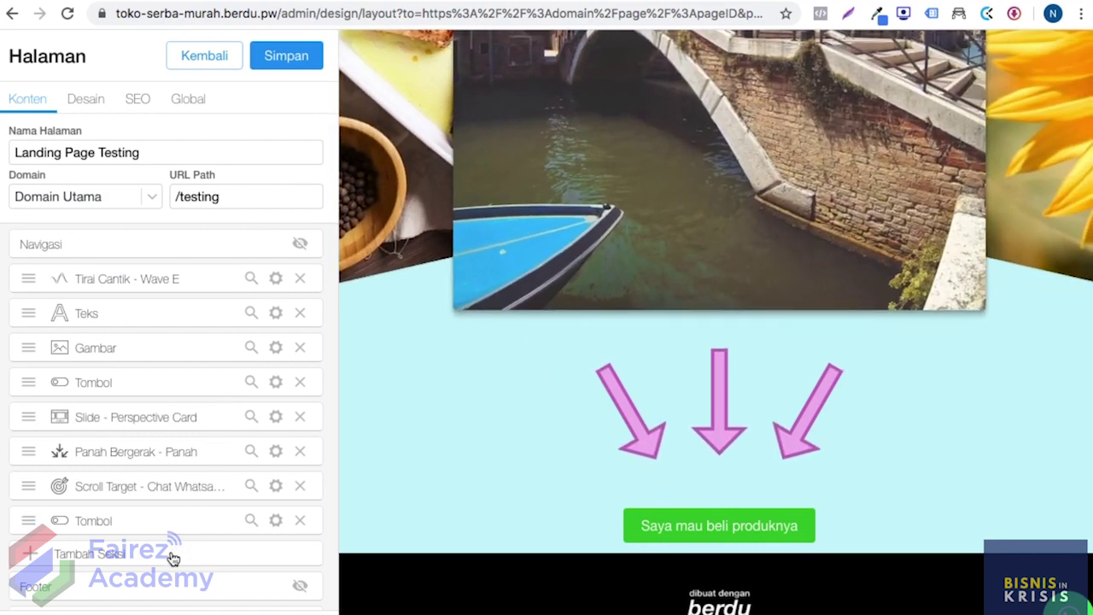
pyautogui.click(170, 553)
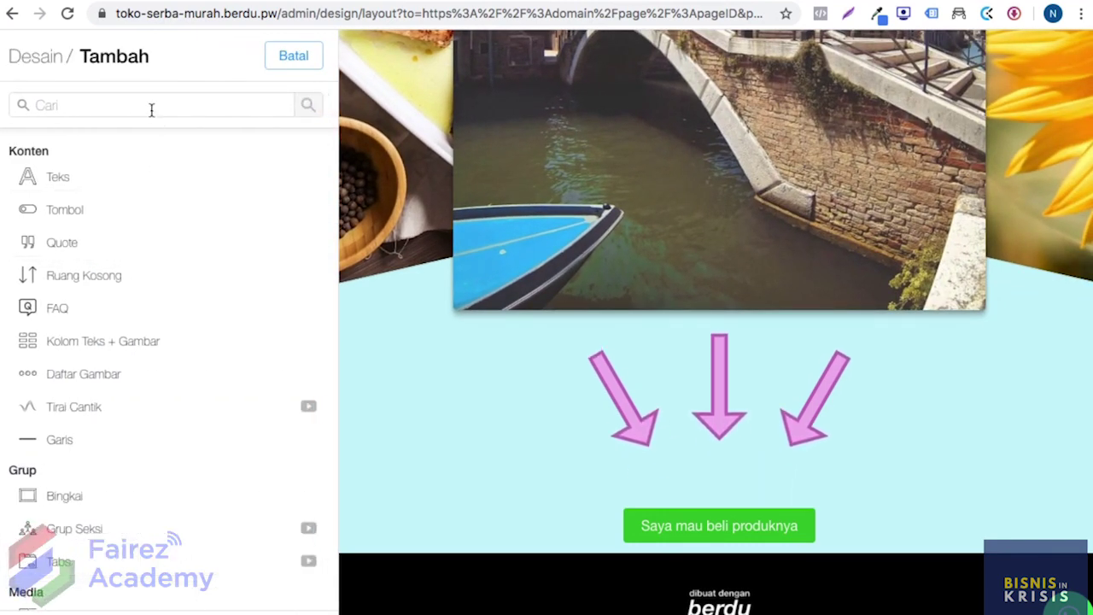
# Step: Add an FB Pixel Event section set to View Content
pyautogui.click(151, 105)
pyautogui.write('pixel')
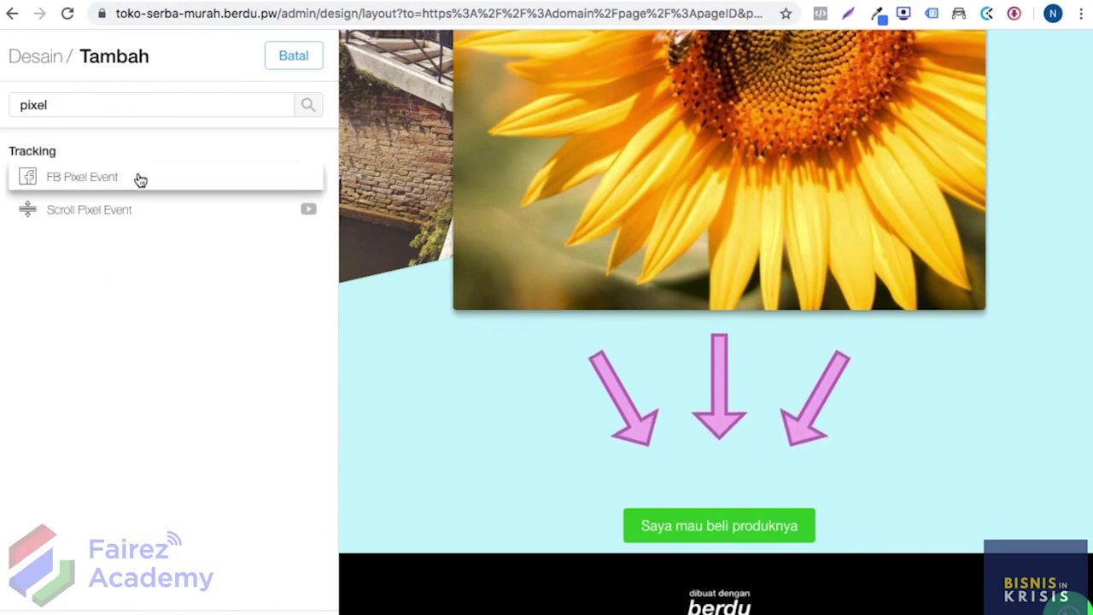
pyautogui.click(137, 178)
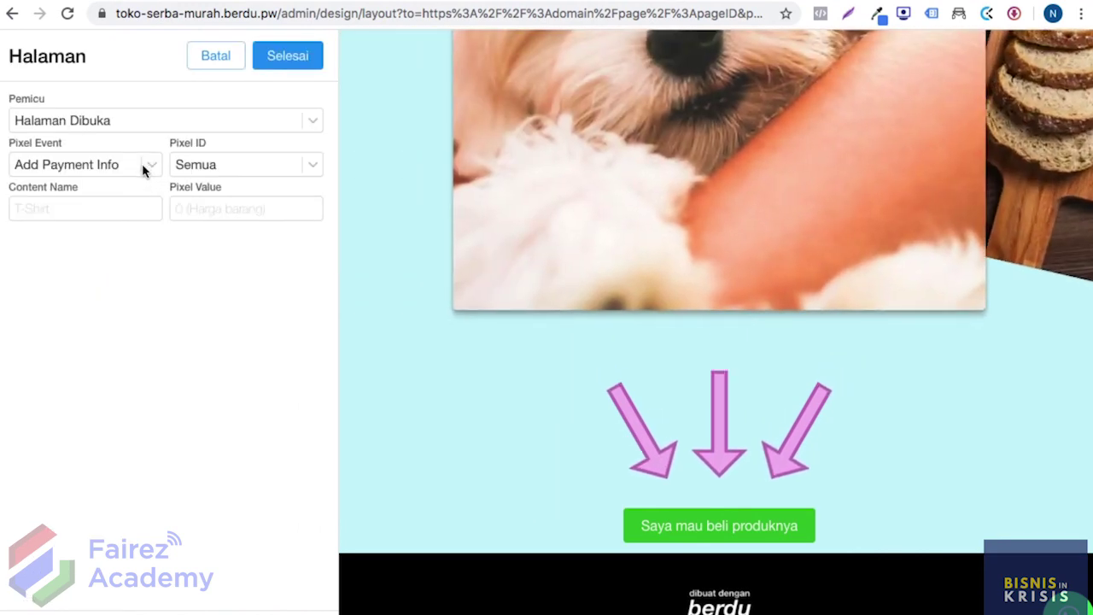
pyautogui.click(143, 165)
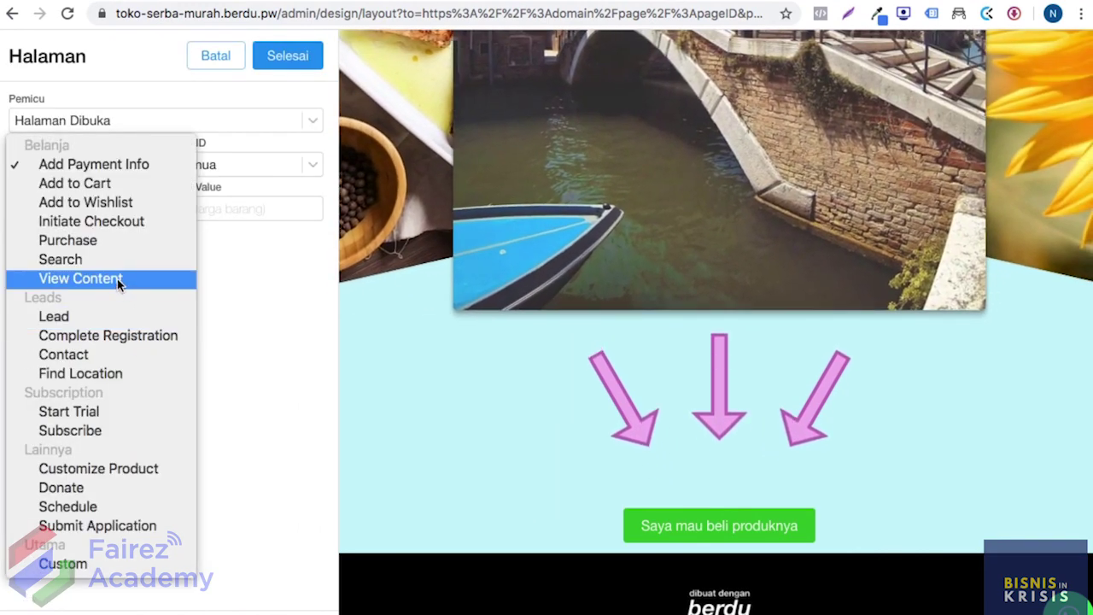
pyautogui.click(124, 280)
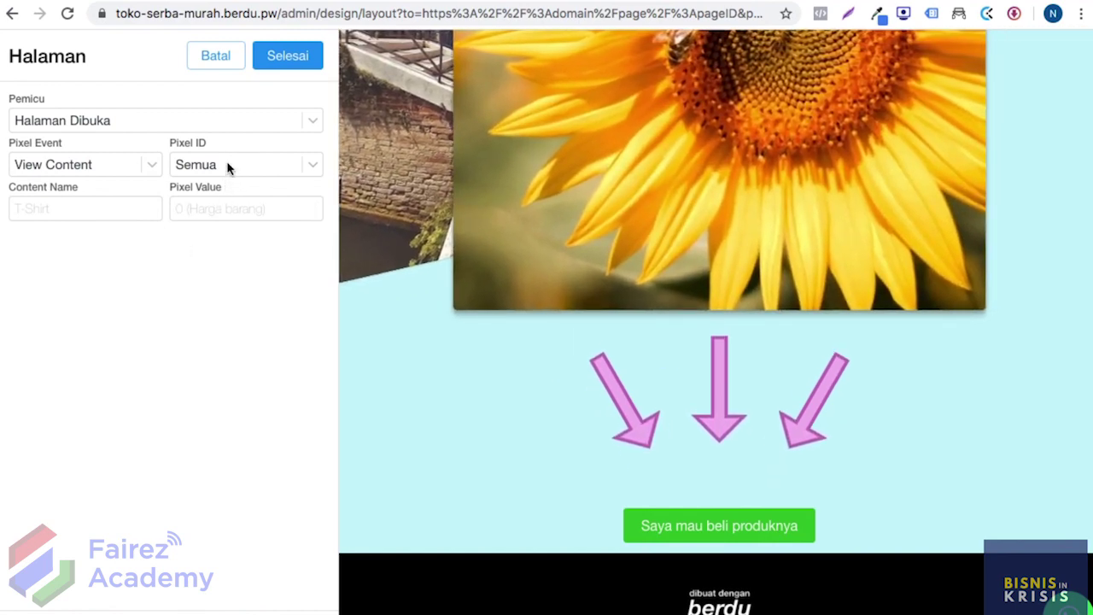
# Step: Send the event to Kurma Pixel, keeping the Halaman Dibuka trigger
pyautogui.click(228, 166)
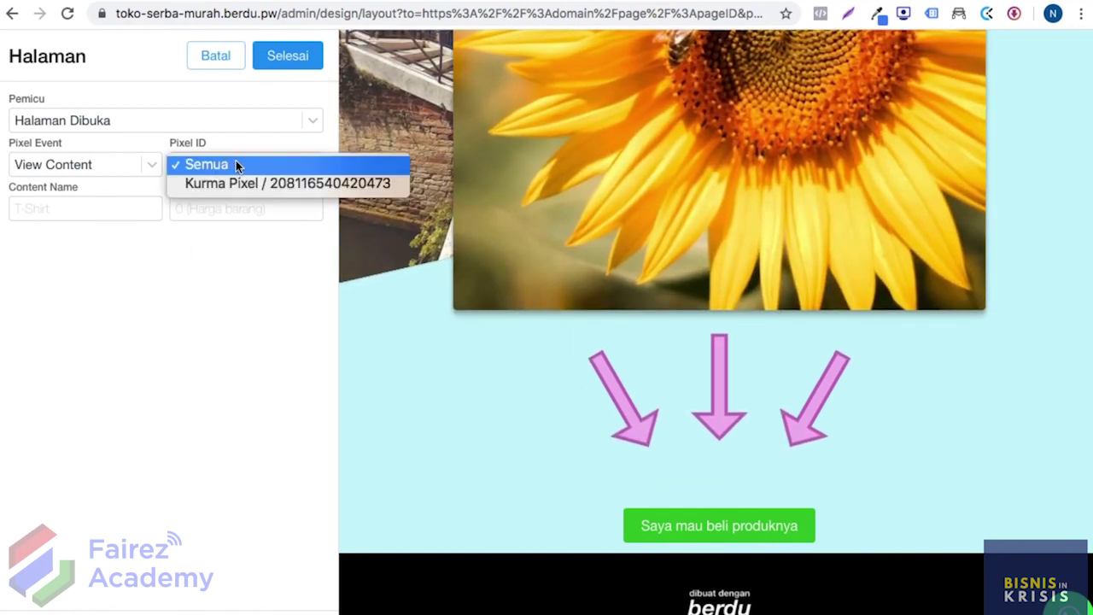
pyautogui.click(251, 182)
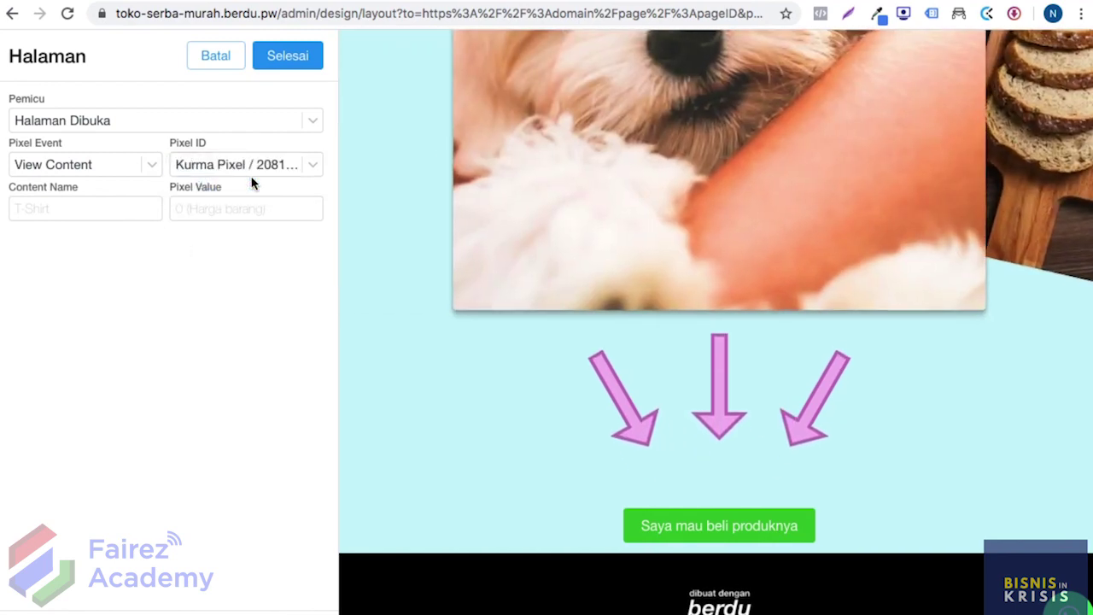
pyautogui.click(274, 121)
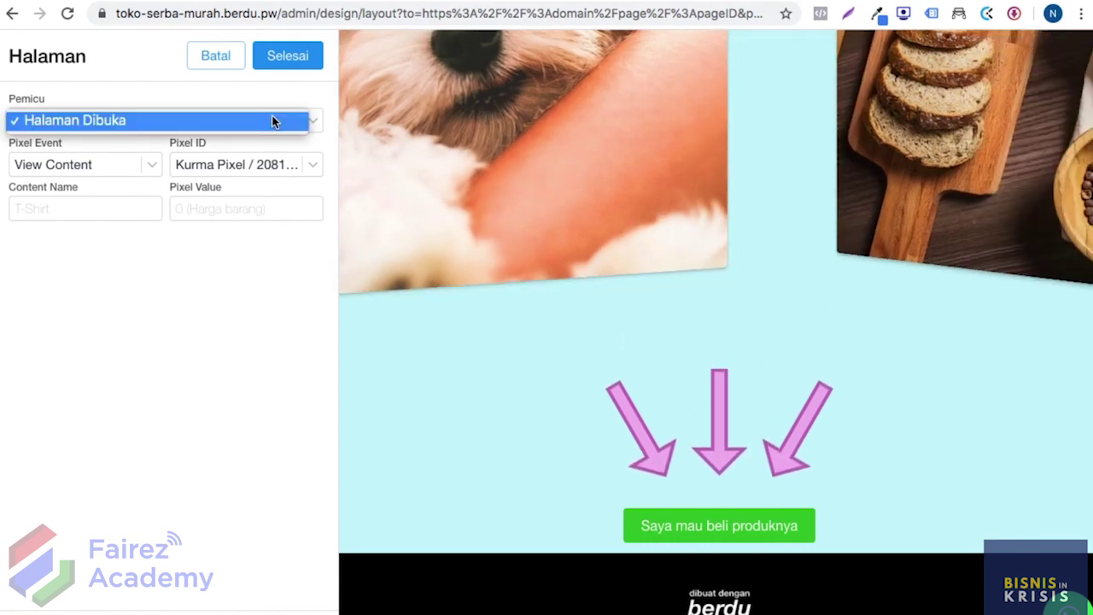
pyautogui.click(251, 119)
pyautogui.click(310, 53)
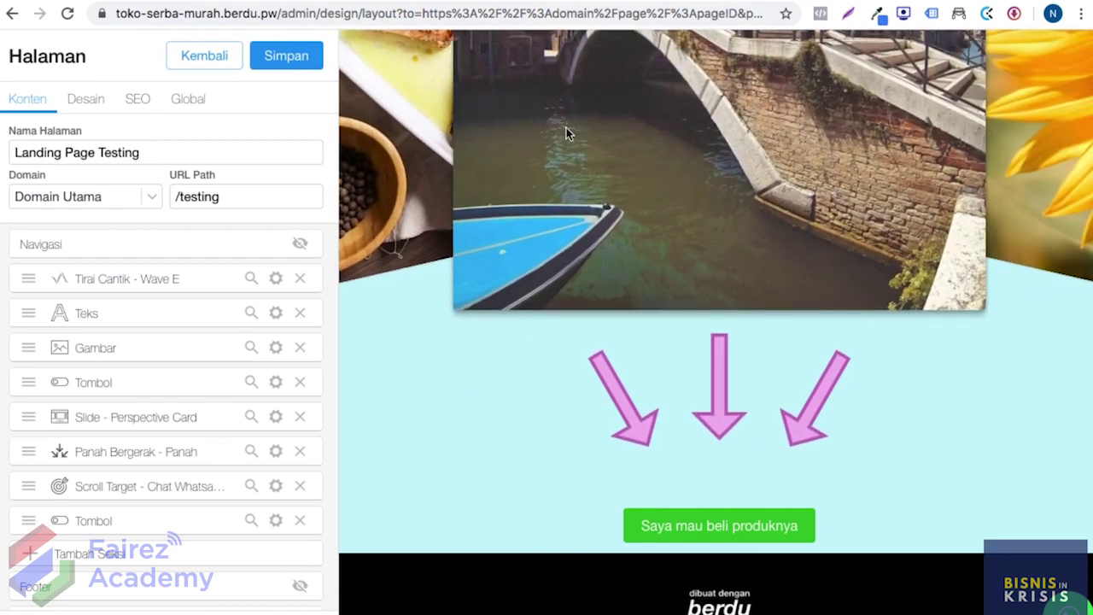
# Step: Add a Scroll Pixel Event section, found by searching 'pix'
pyautogui.scroll(-2, 251, 383)
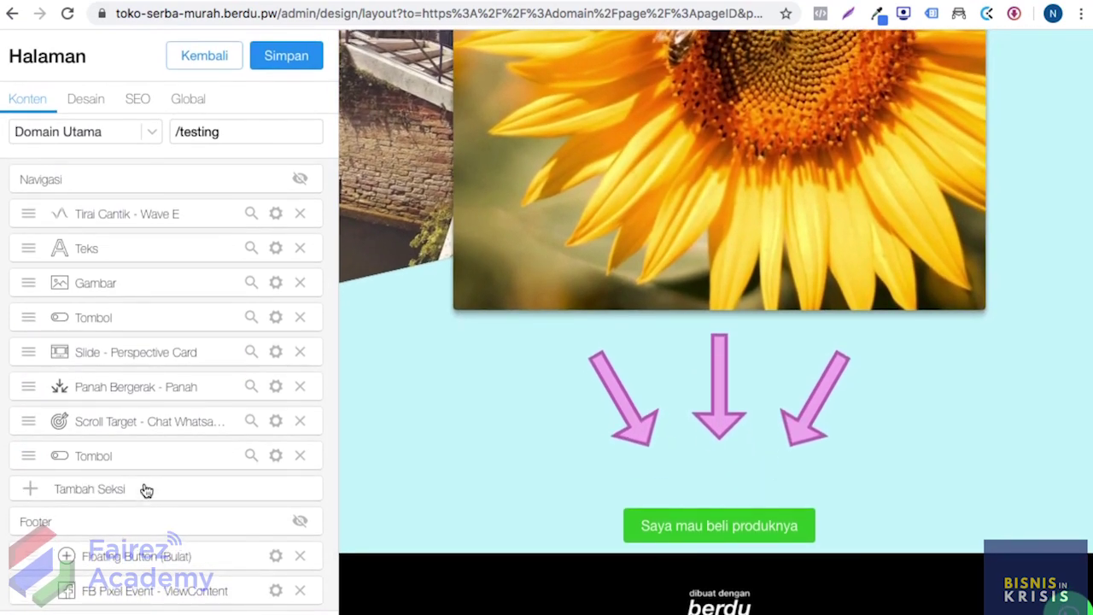
pyautogui.click(146, 490)
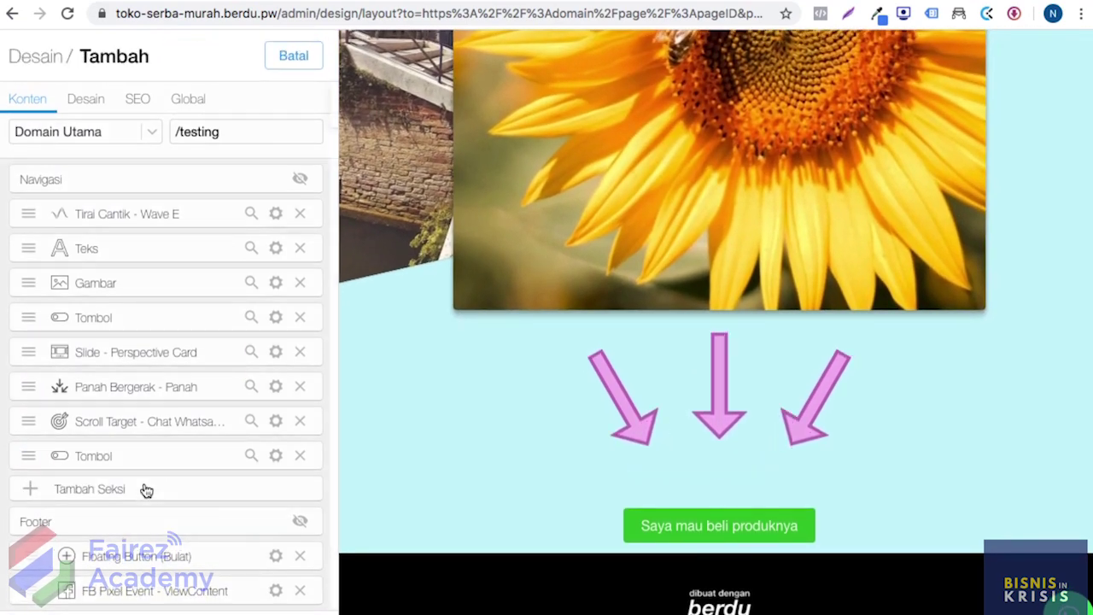
pyautogui.click(169, 98)
pyautogui.write('pixel')
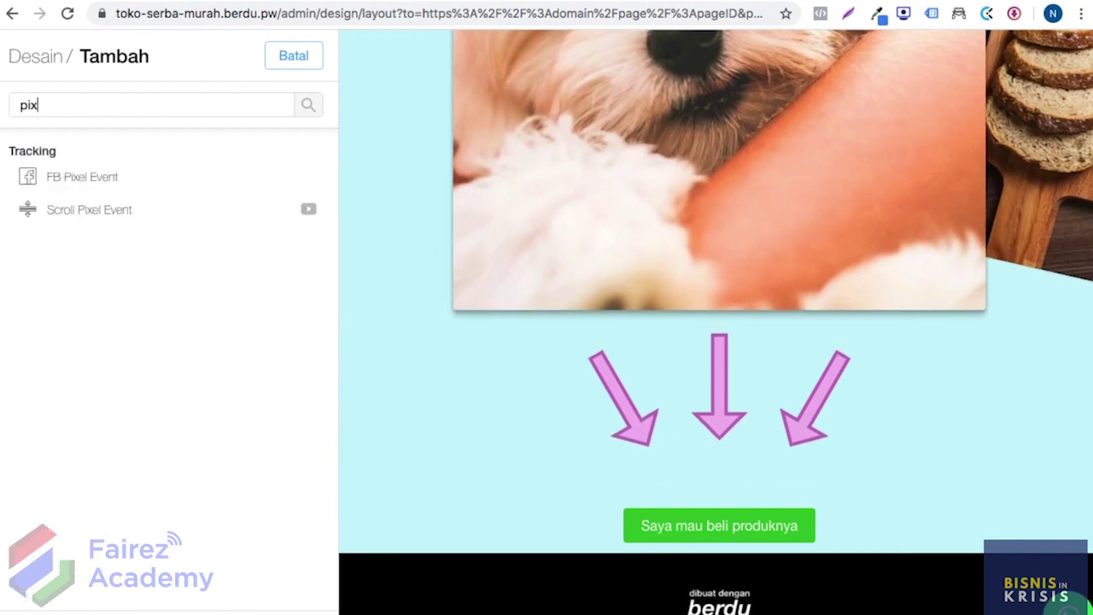
pyautogui.click(101, 212)
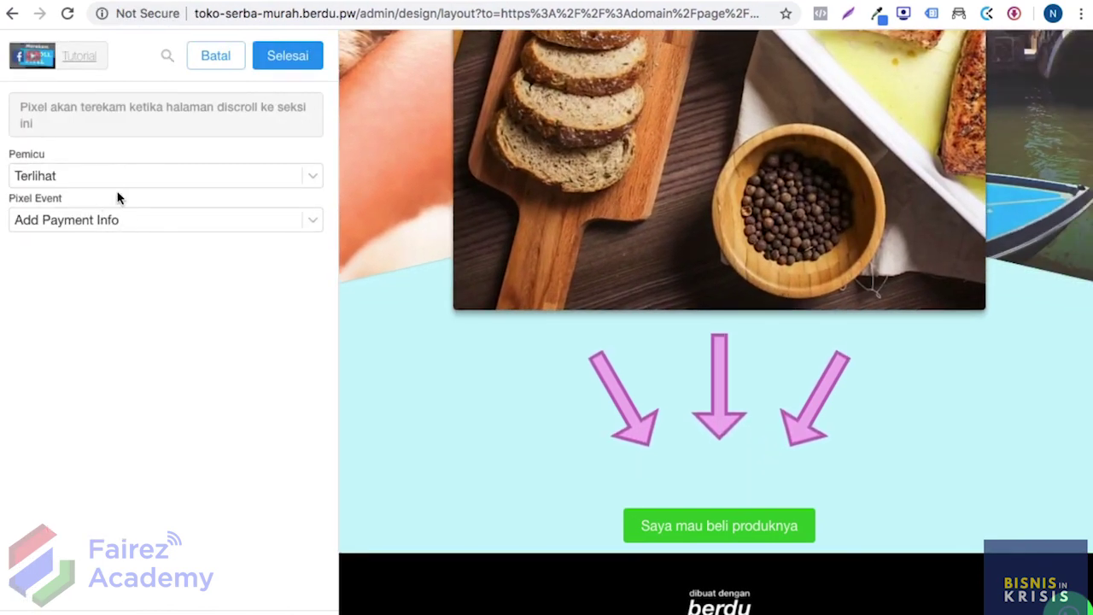
# Step: Set Pemicu to Terlihat and Pixel Event to Complete Registration, then save the page
pyautogui.click(110, 176)
pyautogui.click(92, 175)
pyautogui.click(111, 220)
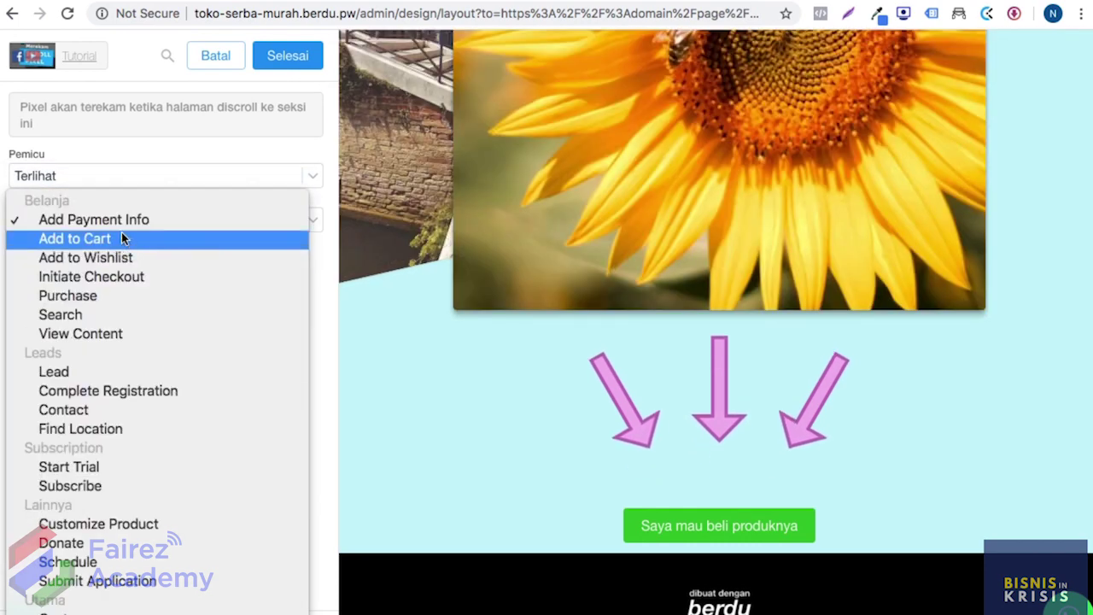
pyautogui.click(112, 221)
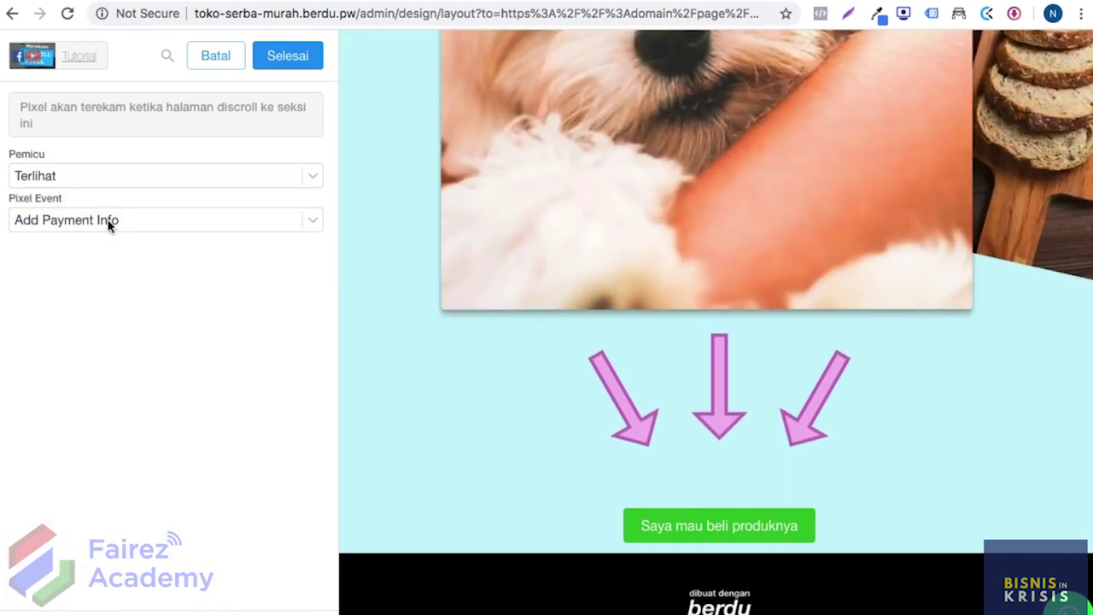
pyautogui.click(109, 221)
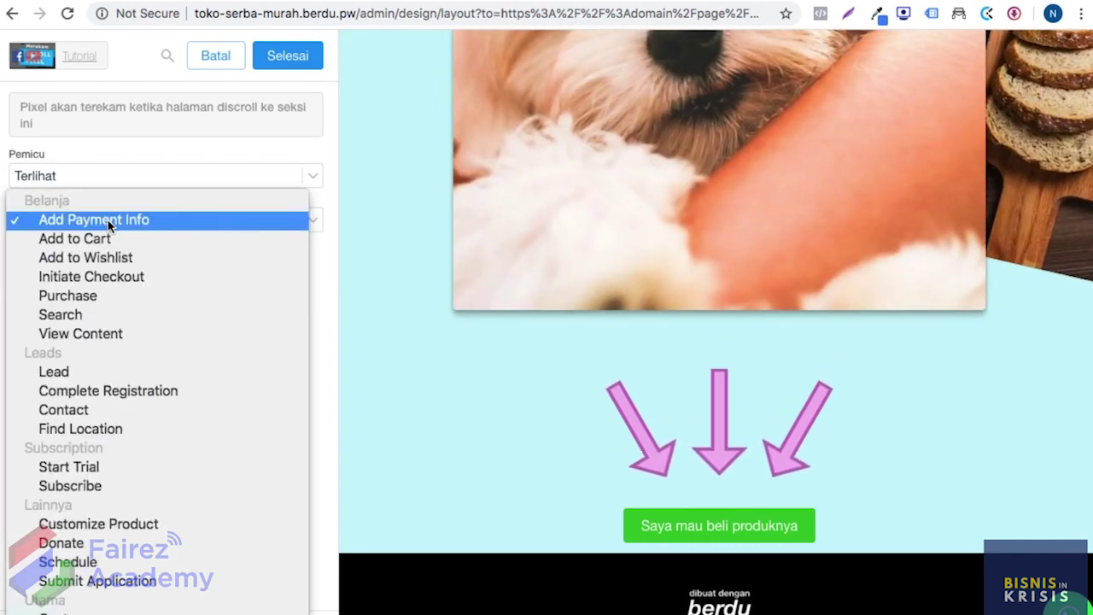
pyautogui.click(166, 390)
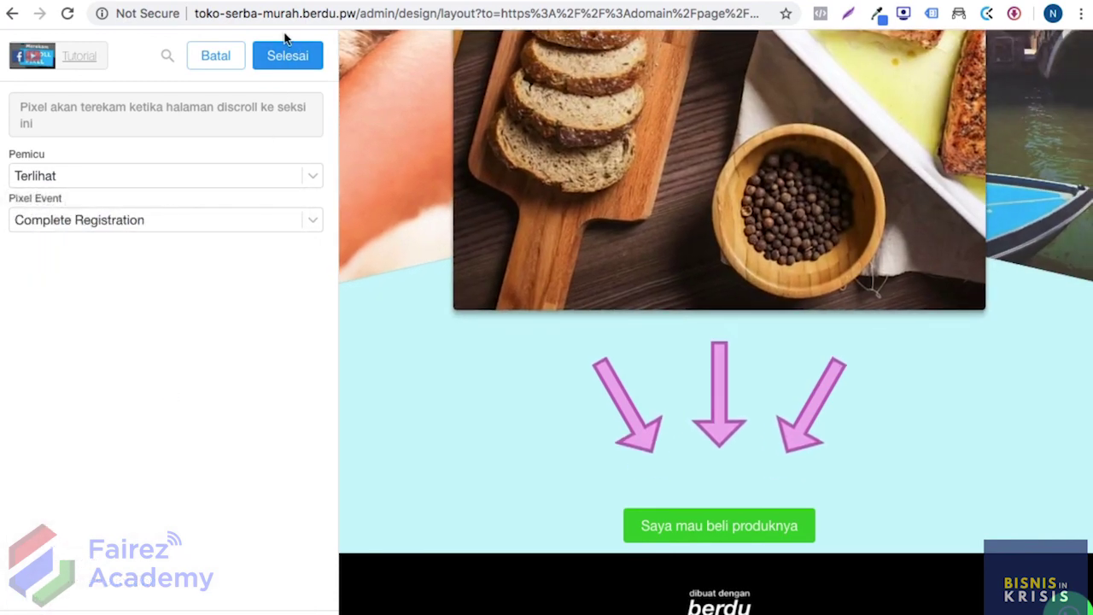
pyautogui.click(287, 53)
pyautogui.click(272, 61)
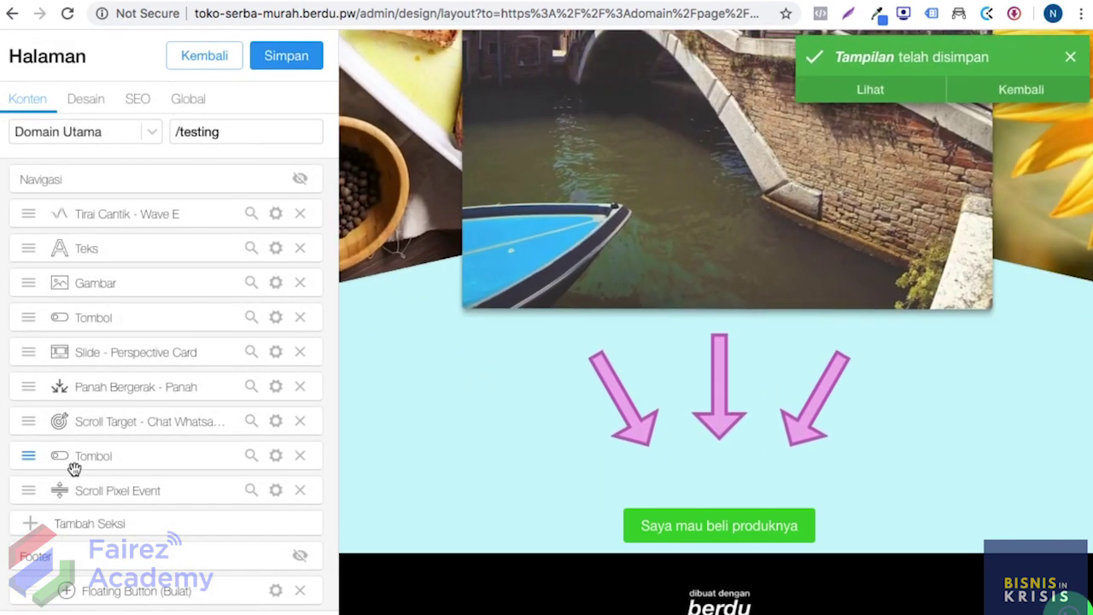
# Step: Drag the Scroll Pixel Event row above the last Tombol row and save the page
pyautogui.moveTo(34, 492); pyautogui.dragTo(34, 459)
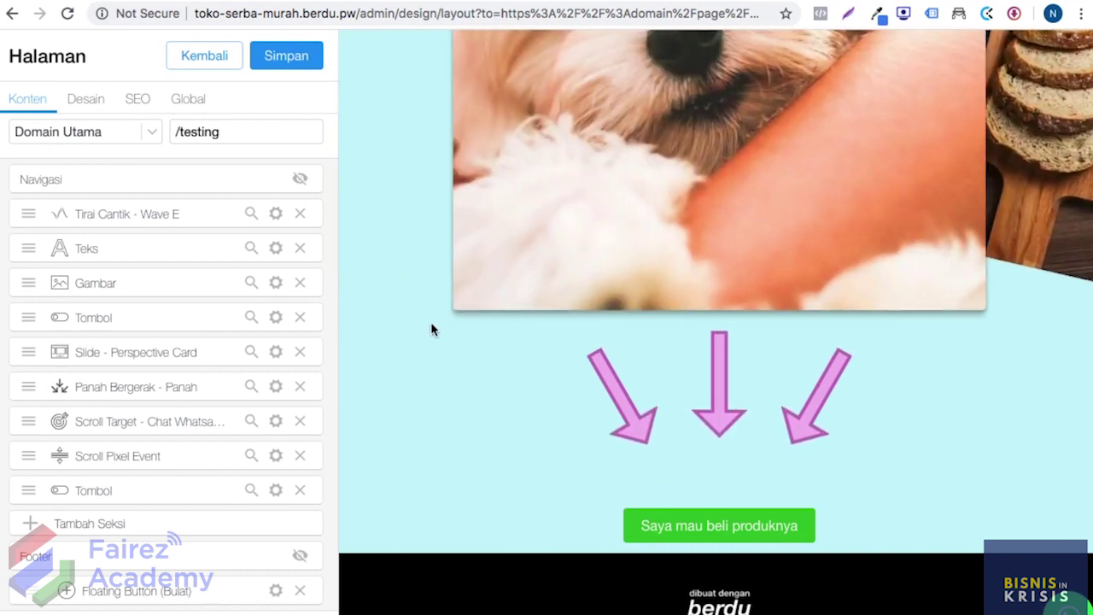
pyautogui.click(299, 59)
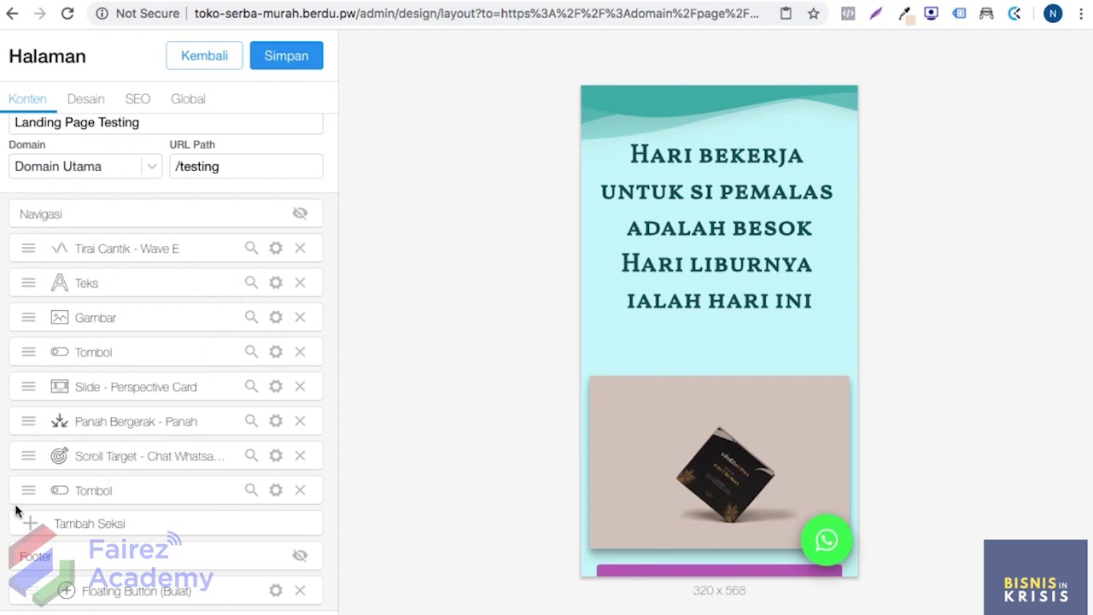
# Step: Open Tambah Seksi and scroll through the list of available section types
pyautogui.click(53, 531)
pyautogui.scroll(-5, 132, 420)
pyautogui.scroll(-15, 134, 422)
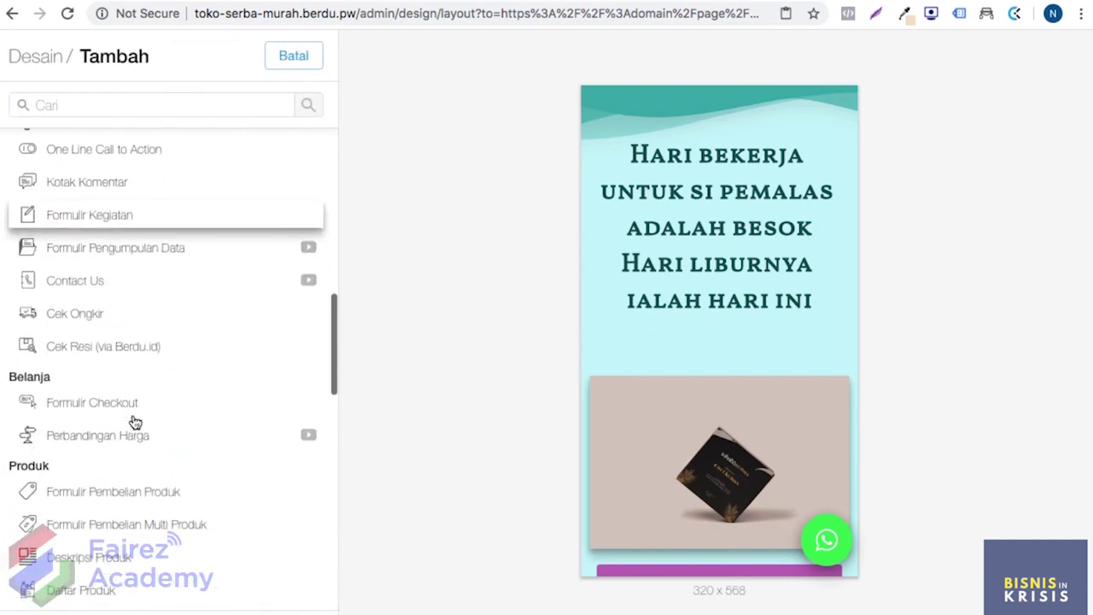
pyautogui.scroll(-5, 171, 384)
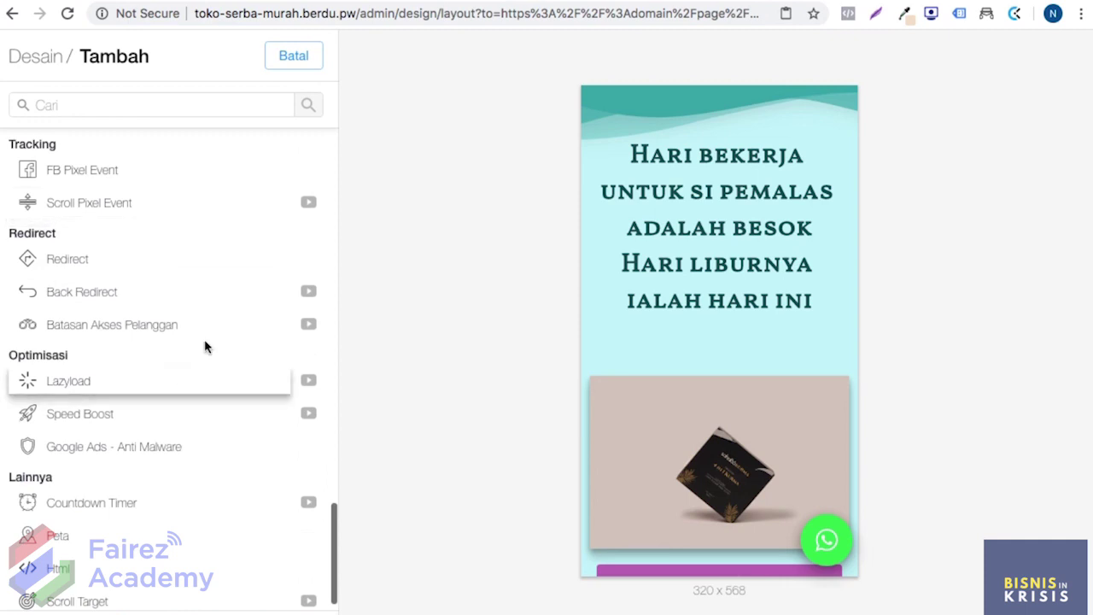
pyautogui.scroll(3, 205, 339)
pyautogui.scroll(2, 205, 340)
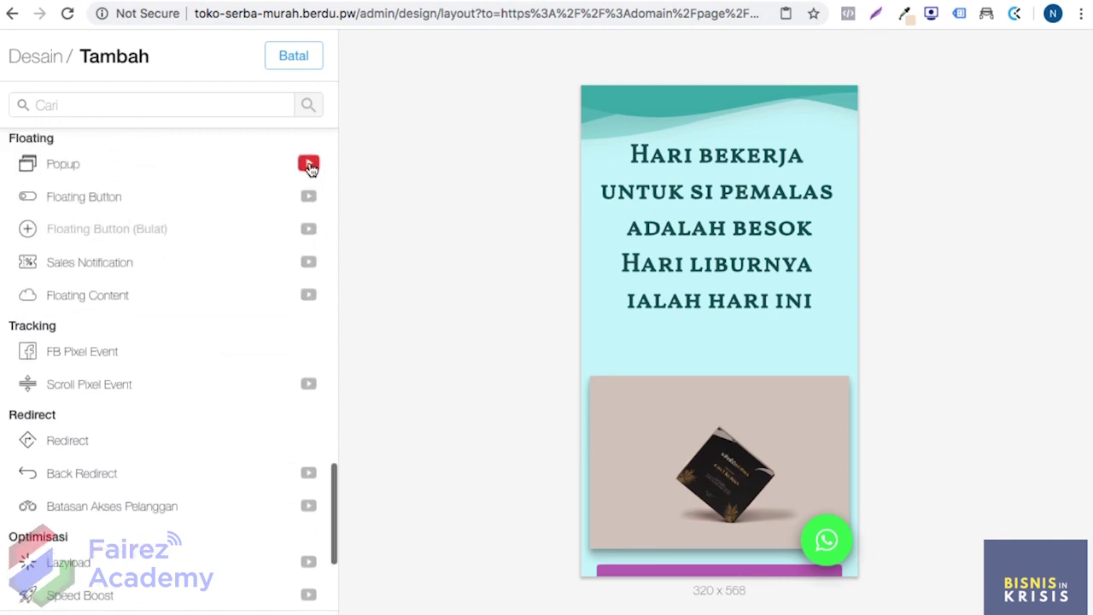
pyautogui.scroll(-5, 308, 296)
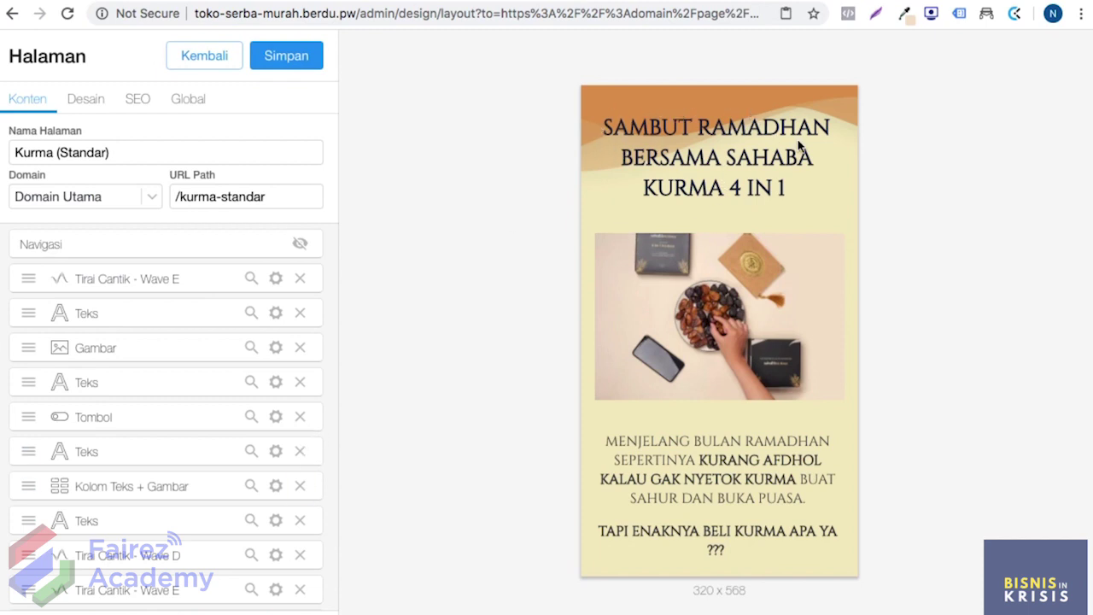
# Step: Scroll the Kurma mobile preview down to the 'Apa itu Kurma 4 in 1?? KLIK!!' button
pyautogui.scroll(-1, 753, 158)
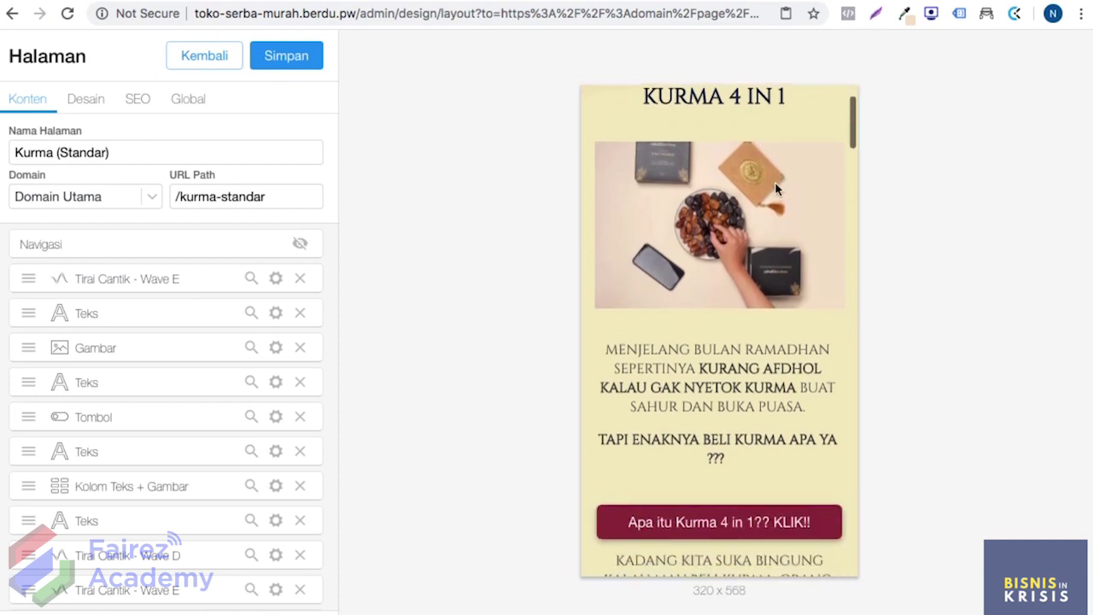
pyautogui.scroll(-1, 703, 251)
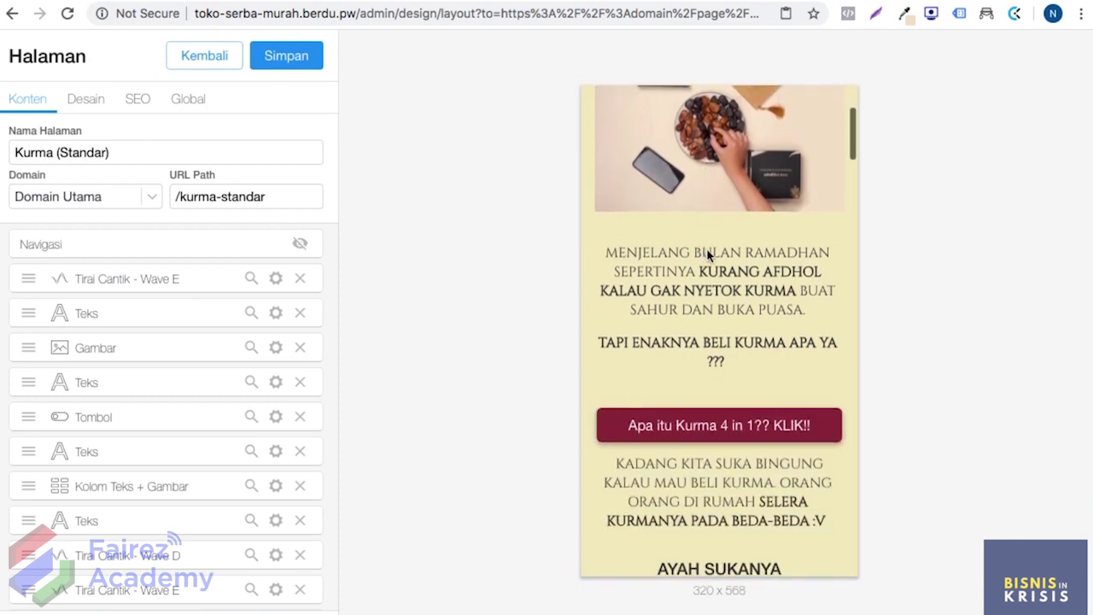
pyautogui.scroll(-2, 741, 308)
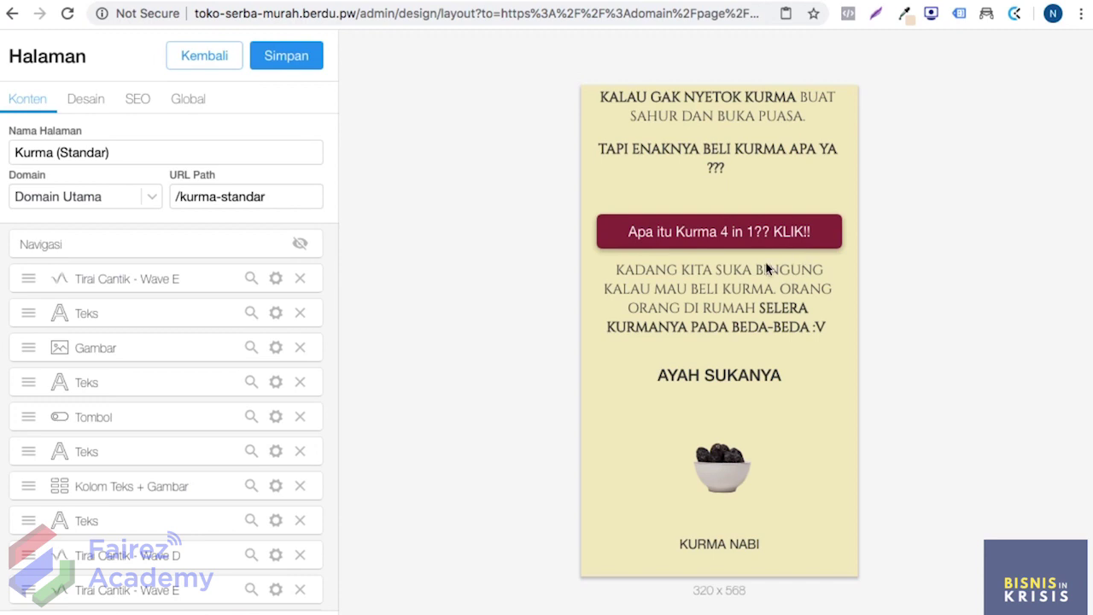
pyautogui.click(702, 240)
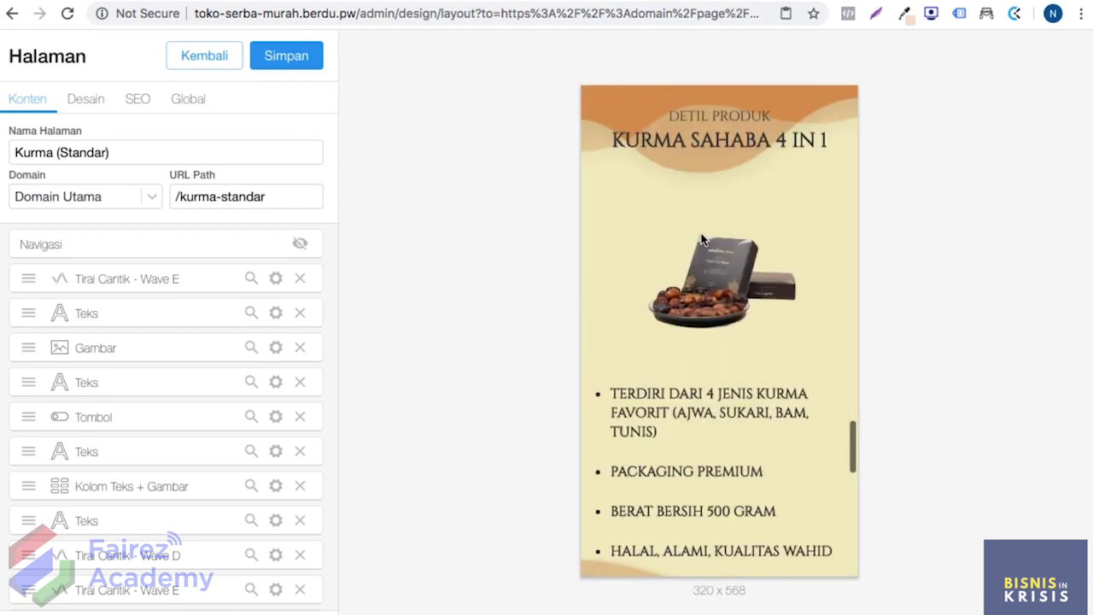
pyautogui.scroll(-1, 688, 418)
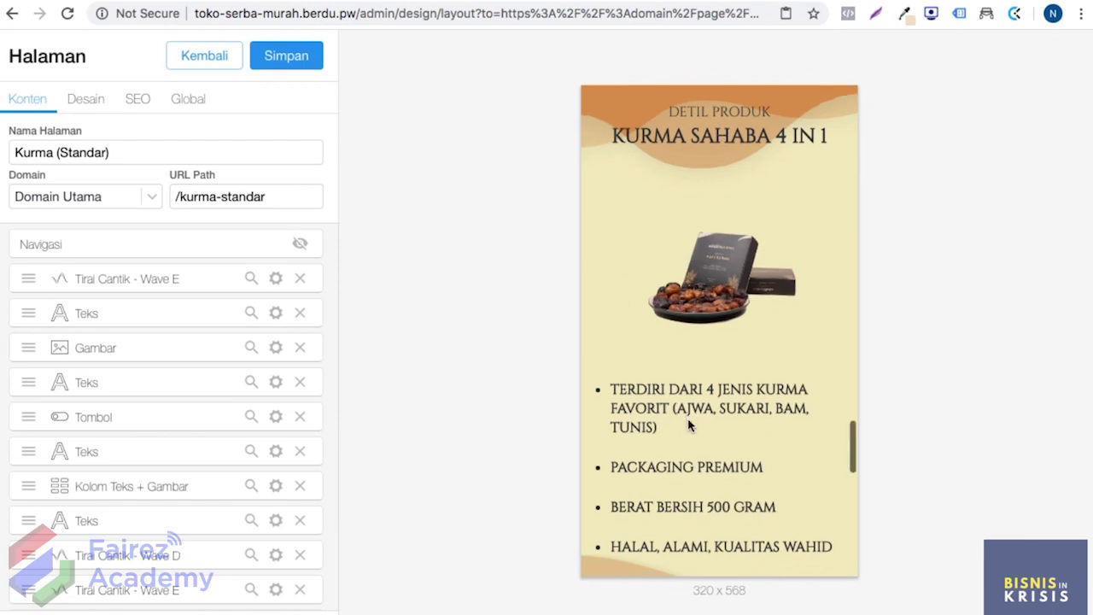
pyautogui.scroll(5, 687, 418)
pyautogui.scroll(-5, 690, 424)
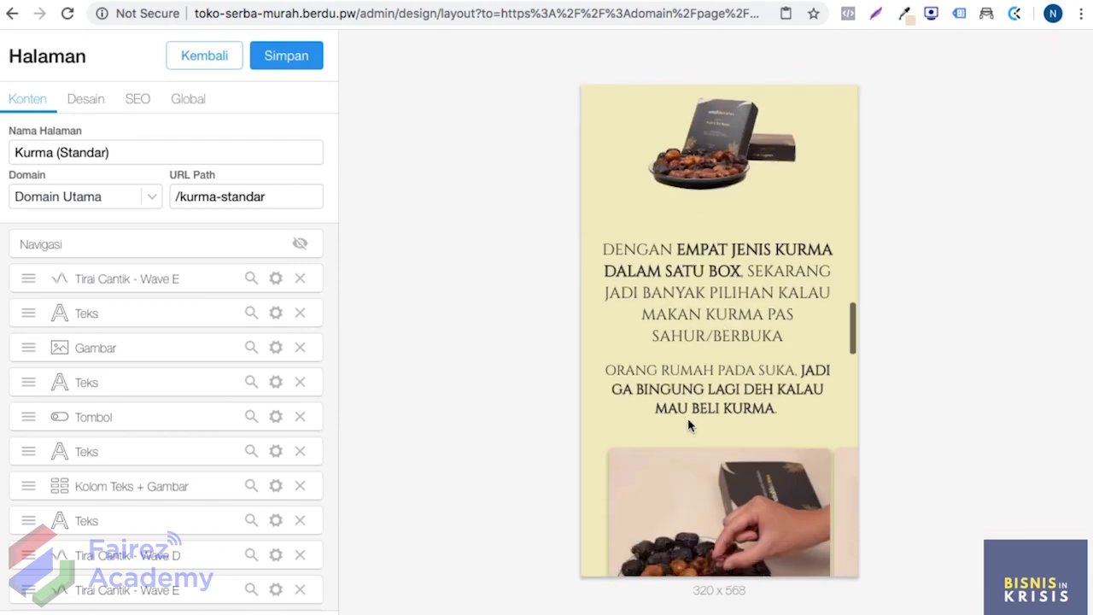
pyautogui.scroll(8, 690, 424)
pyautogui.scroll(10, 689, 420)
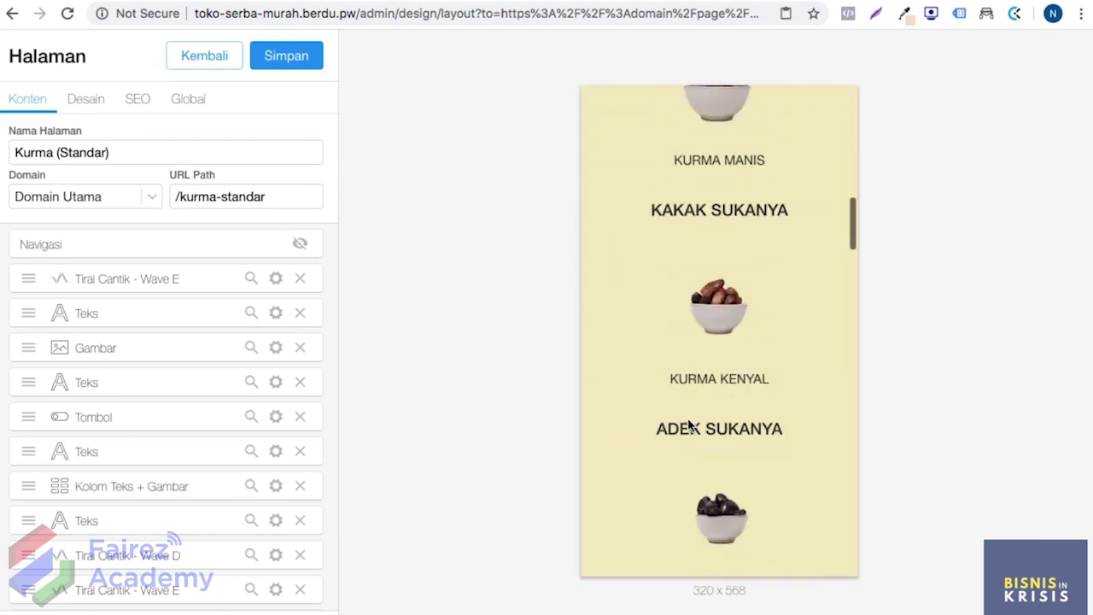
pyautogui.scroll(-3, 688, 418)
pyautogui.scroll(-4, 688, 418)
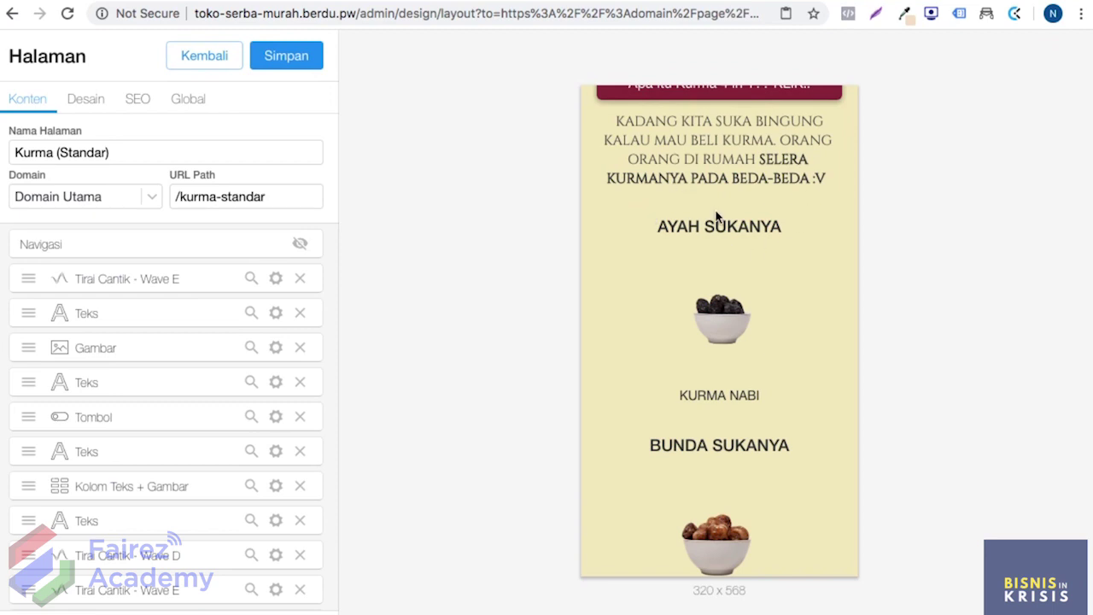
pyautogui.scroll(3, 717, 301)
pyautogui.scroll(-3, 720, 299)
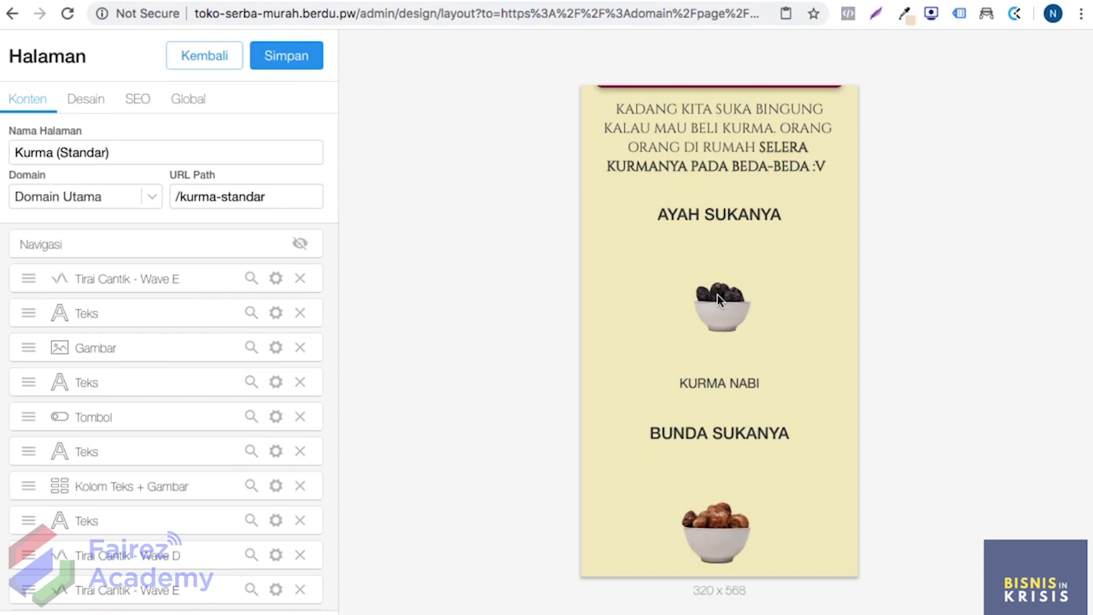
pyautogui.scroll(-2, 718, 267)
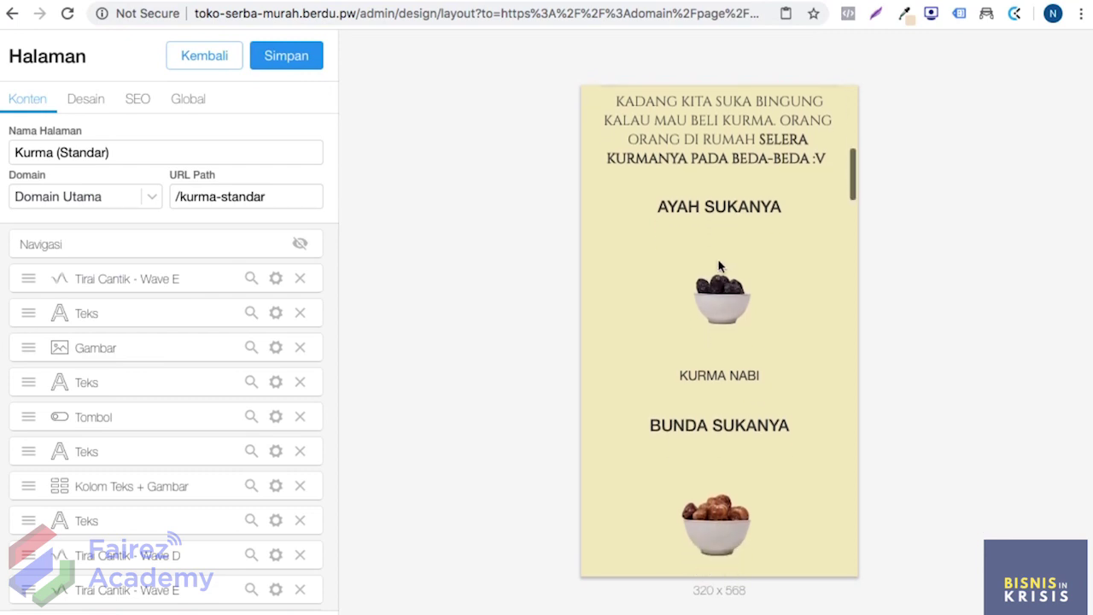
pyautogui.scroll(-2, 719, 266)
pyautogui.scroll(1, 720, 266)
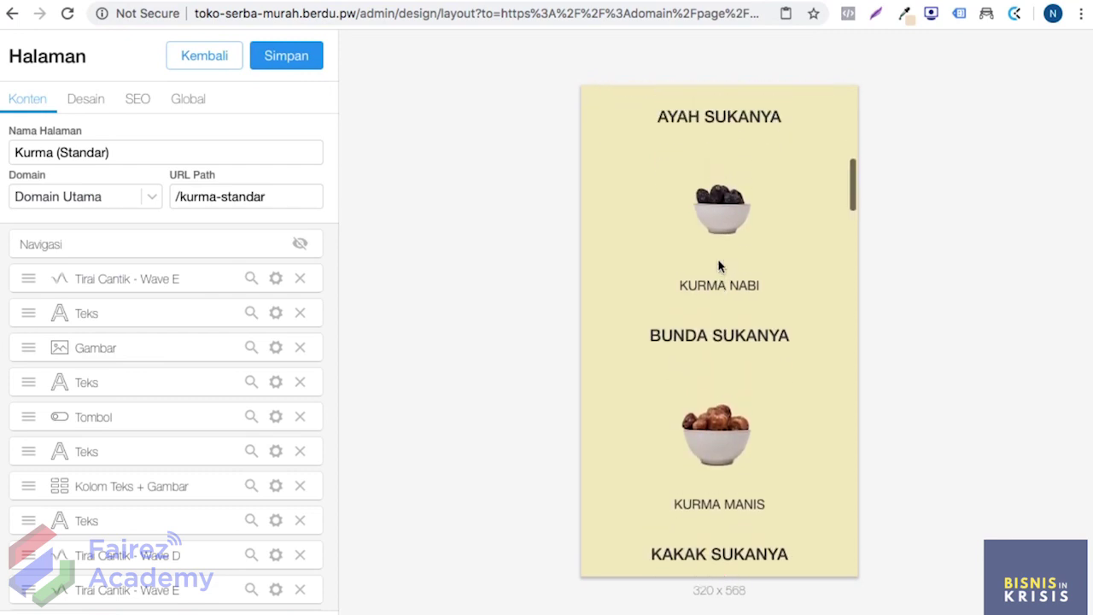
pyautogui.scroll(-8, 711, 256)
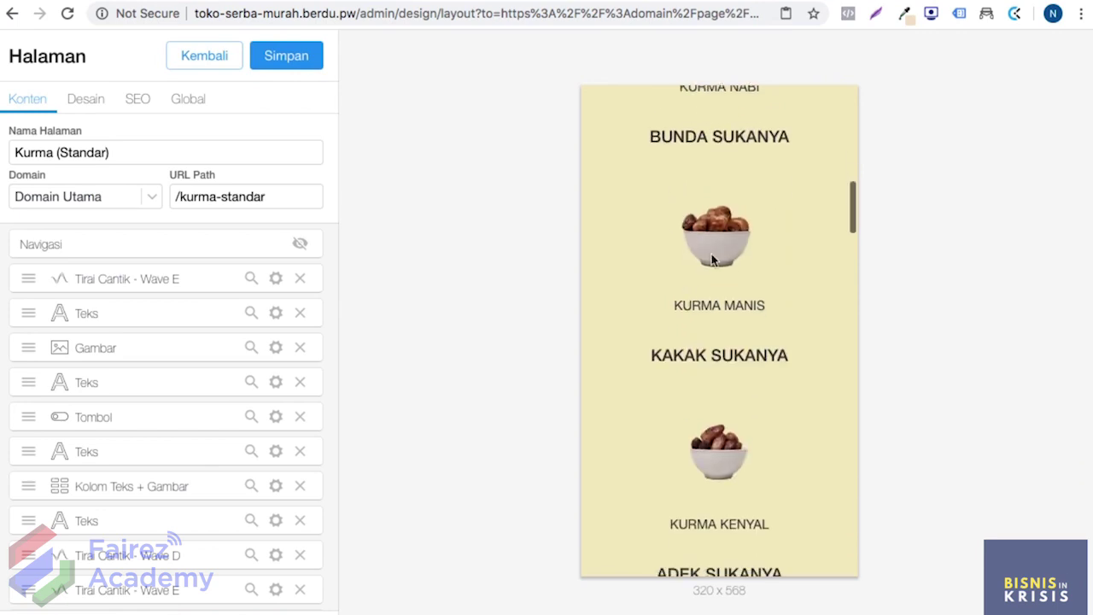
pyautogui.scroll(-5, 714, 334)
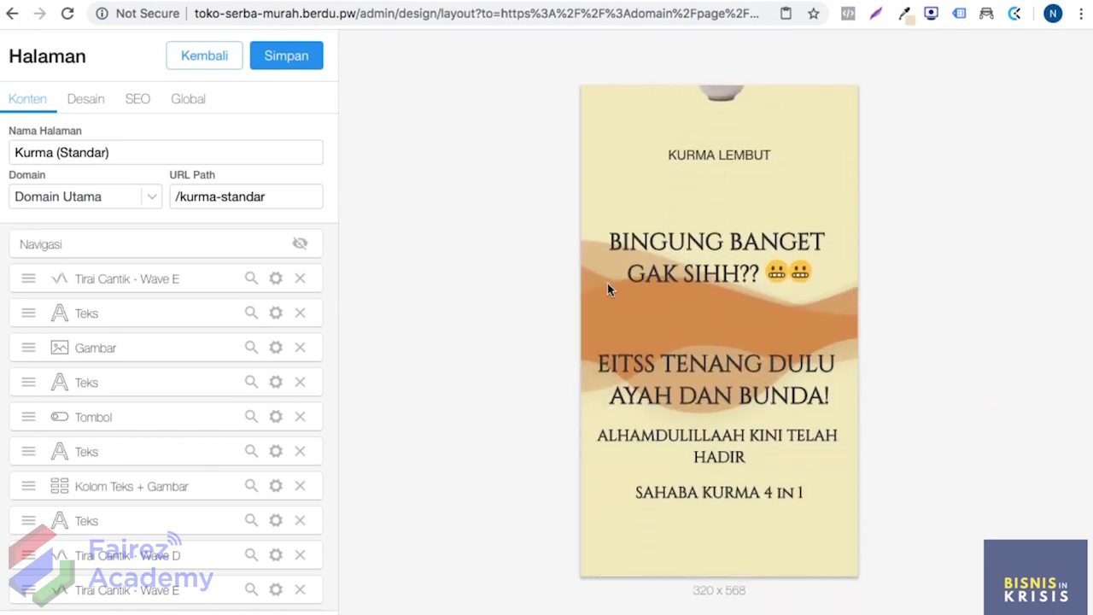
pyautogui.scroll(-3, 718, 251)
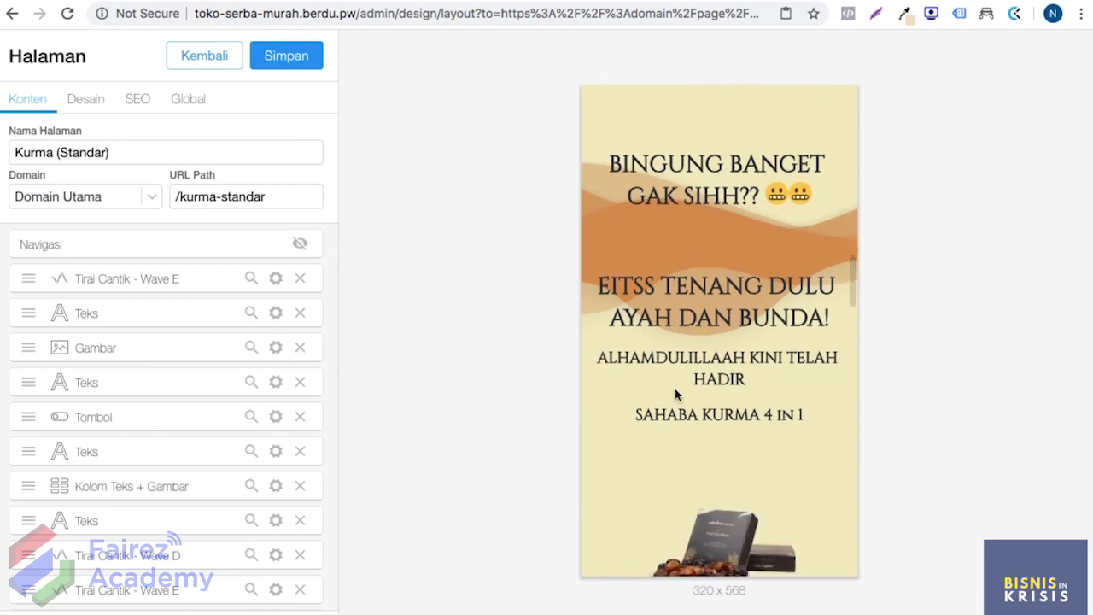
pyautogui.scroll(-2, 743, 377)
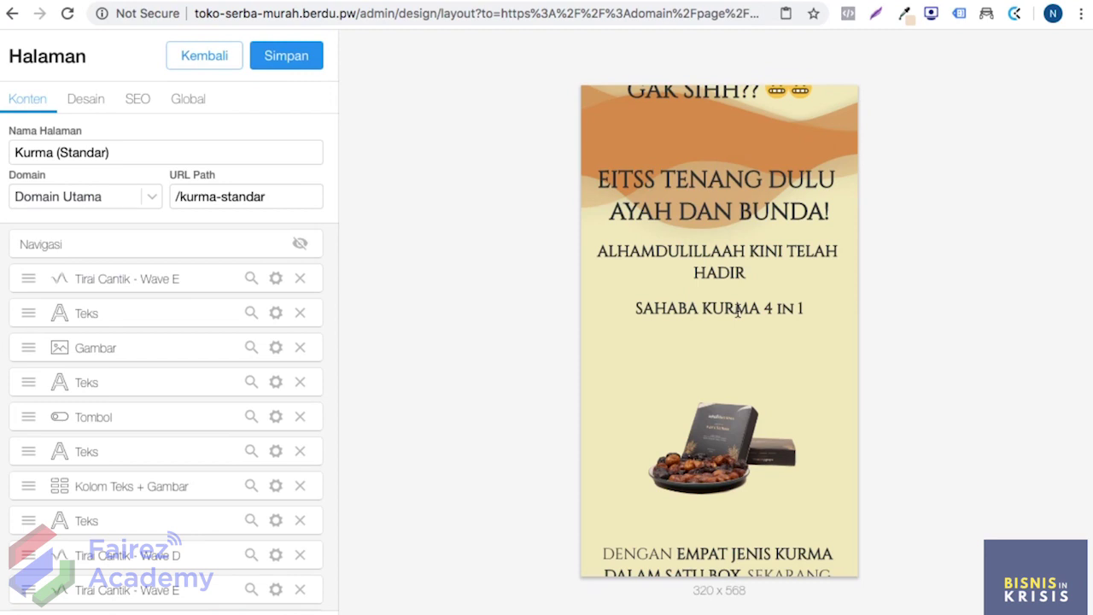
pyautogui.scroll(-4, 736, 308)
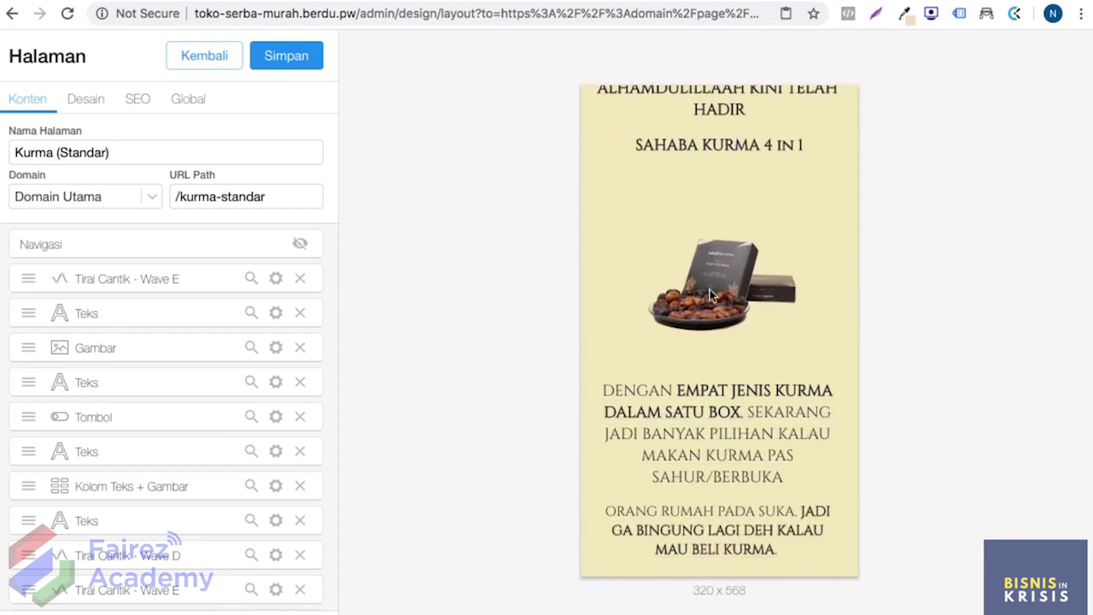
pyautogui.scroll(-4, 717, 272)
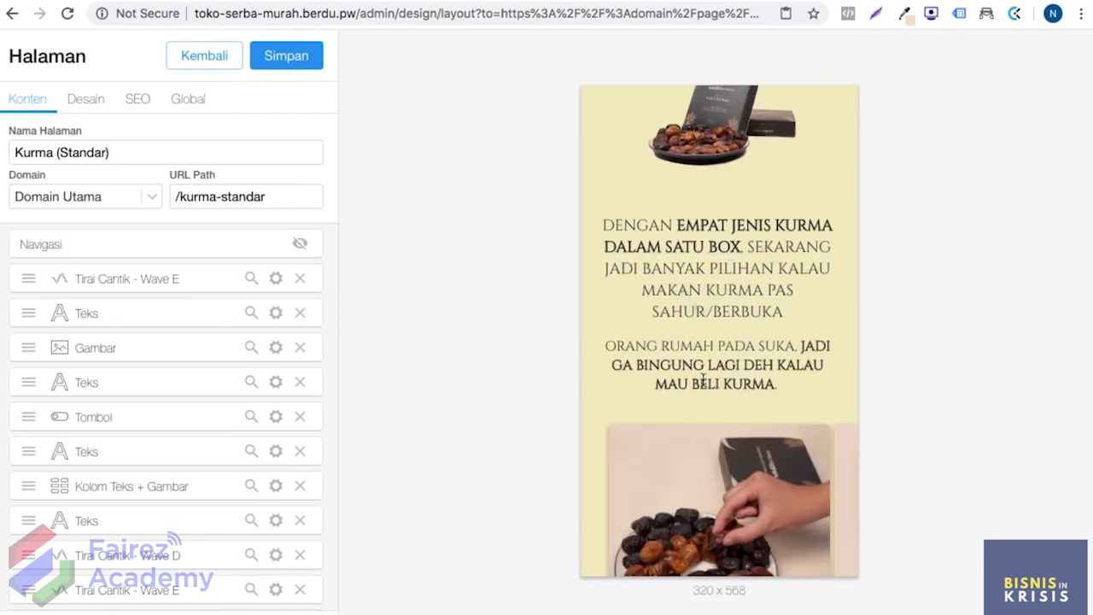
pyautogui.scroll(-4, 703, 381)
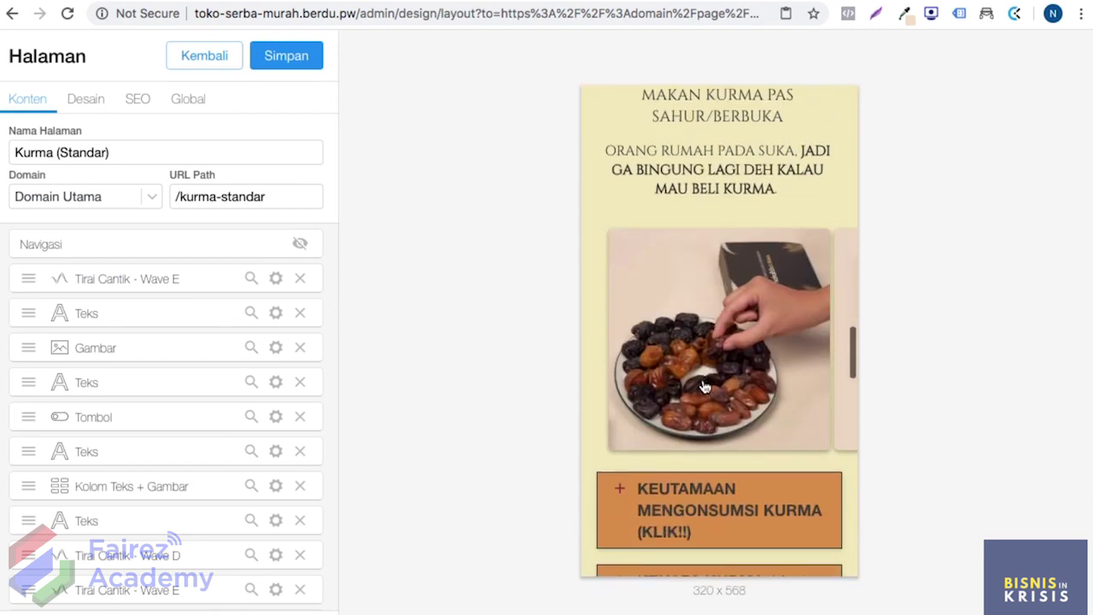
pyautogui.click(845, 347)
pyautogui.click(845, 347)
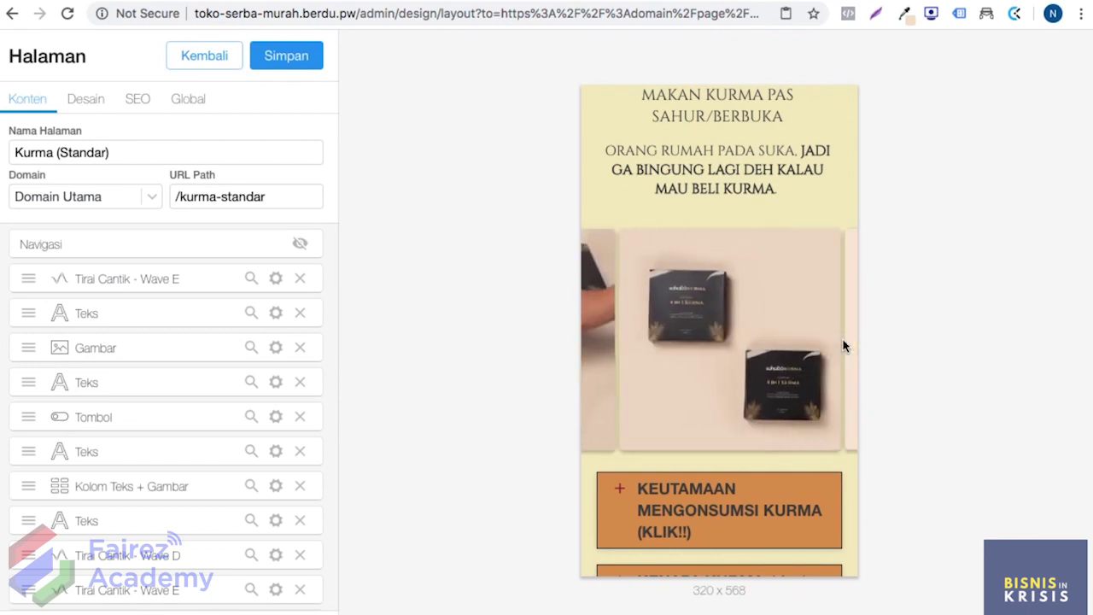
pyautogui.click(840, 319)
pyautogui.scroll(-5, 785, 361)
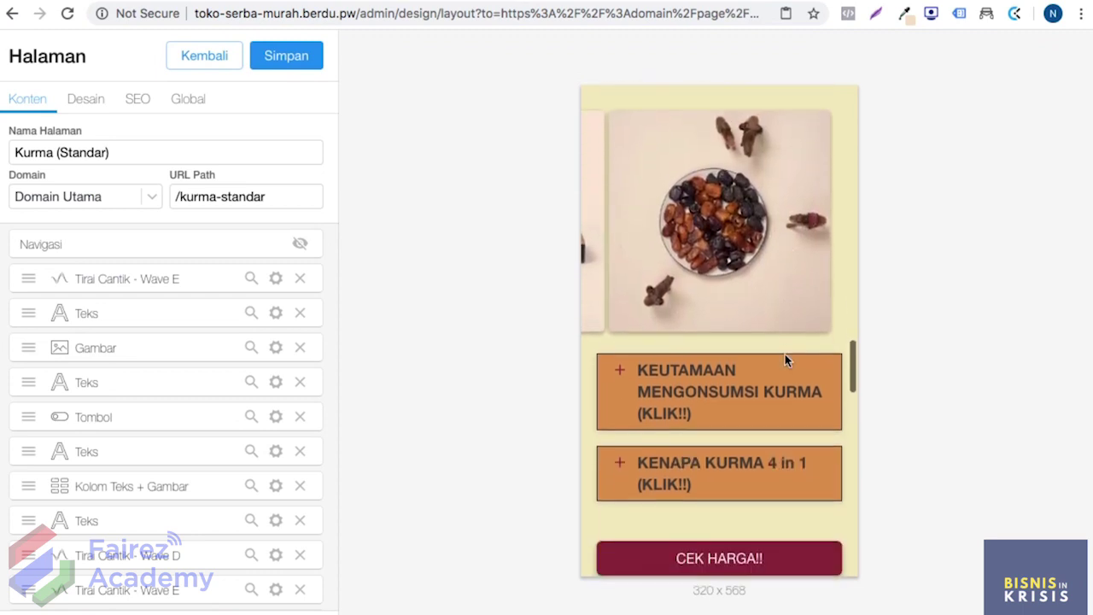
pyautogui.scroll(1, 786, 362)
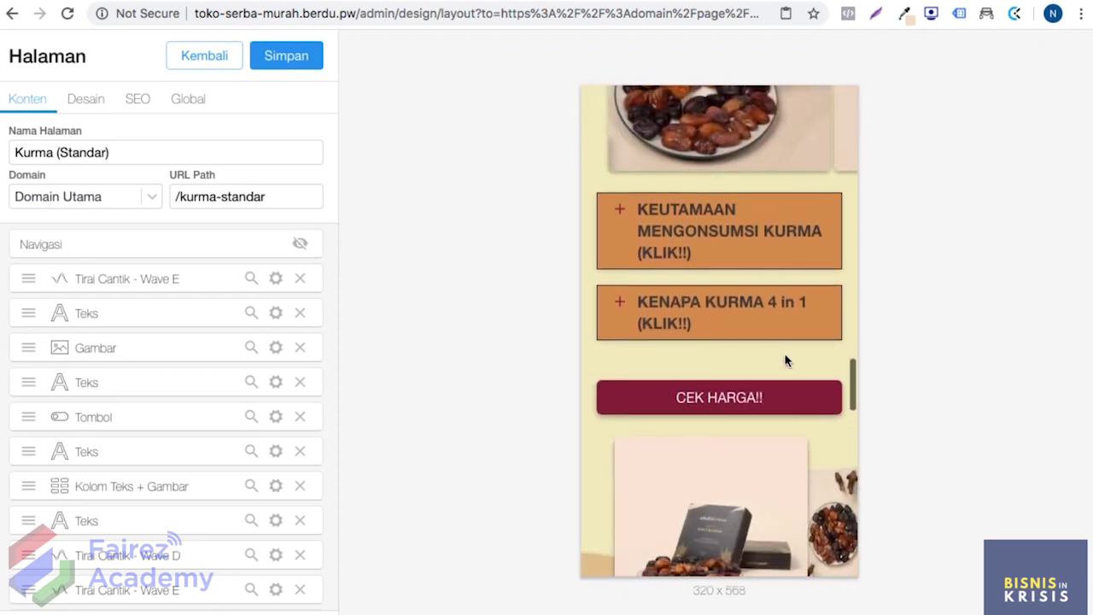
pyautogui.click(700, 236)
pyautogui.scroll(-2, 702, 236)
pyautogui.scroll(1, 705, 239)
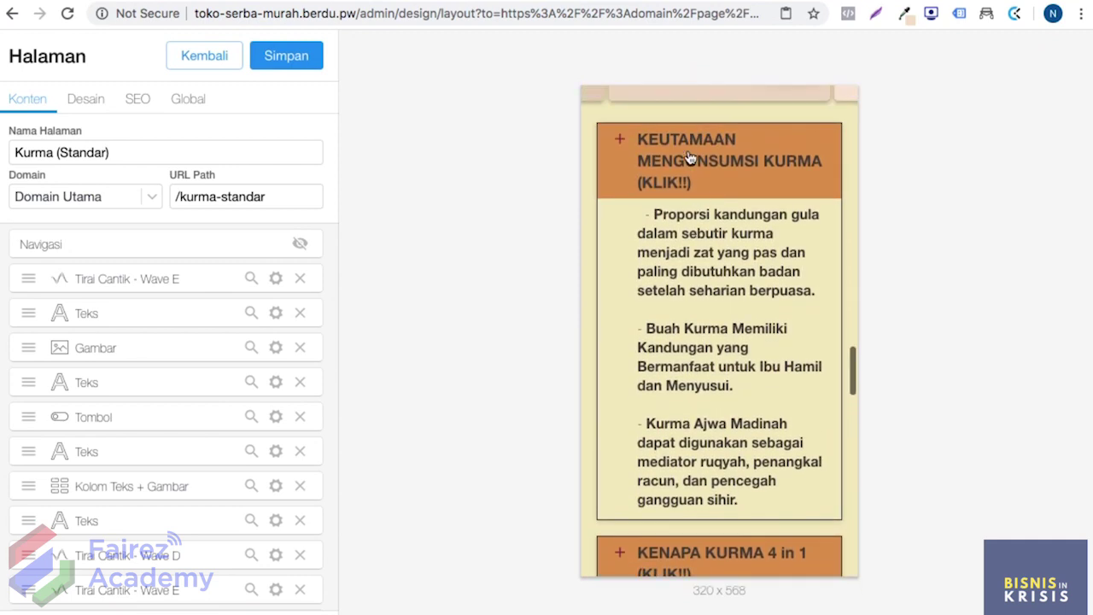
pyautogui.click(688, 153)
pyautogui.click(684, 232)
pyautogui.click(683, 233)
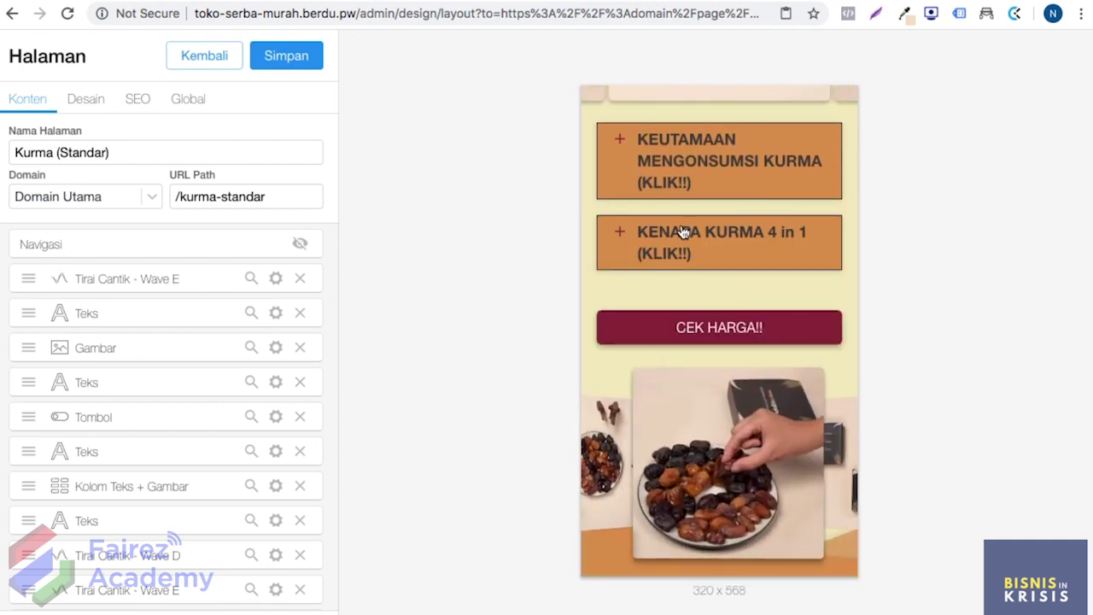
pyautogui.scroll(-2, 680, 231)
pyautogui.scroll(-1, 710, 262)
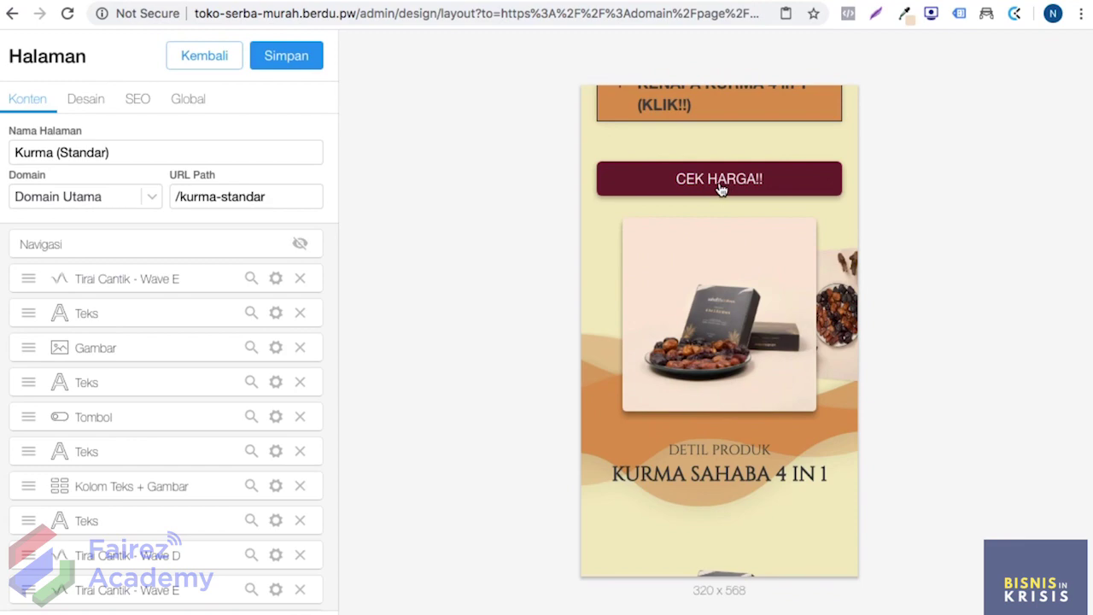
pyautogui.click(715, 189)
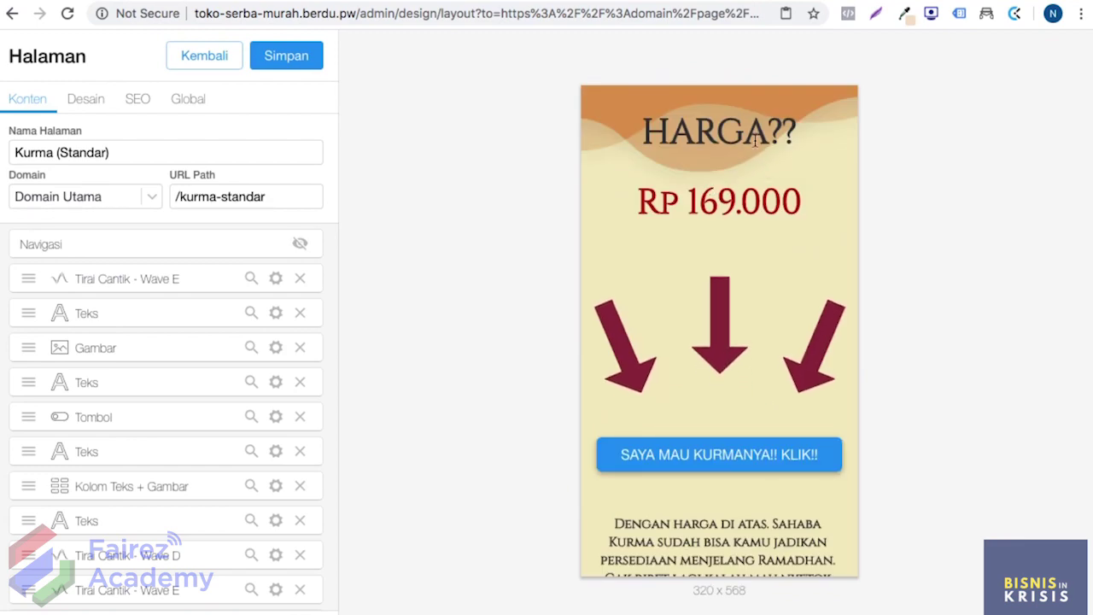
pyautogui.scroll(1, 705, 283)
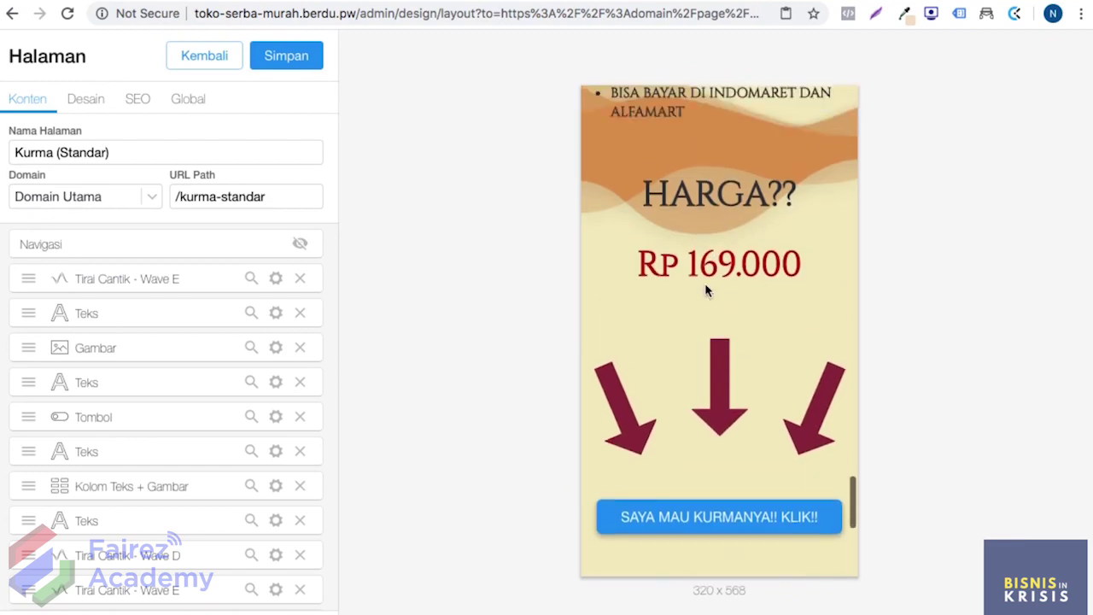
pyautogui.scroll(5, 705, 283)
pyautogui.scroll(-3, 707, 286)
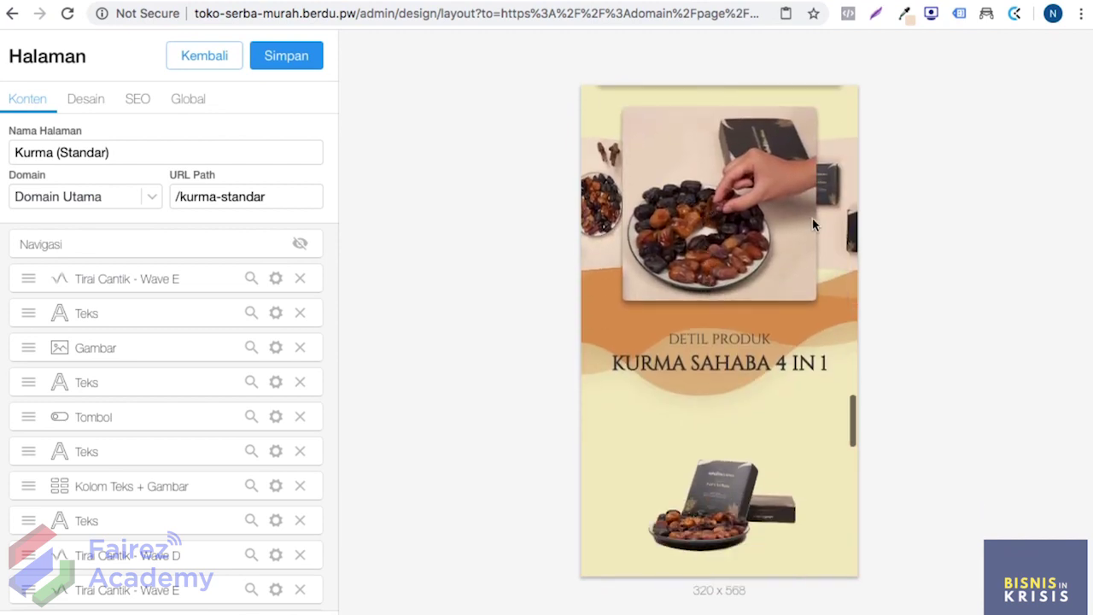
pyautogui.scroll(-5, 760, 321)
pyautogui.scroll(-5, 760, 323)
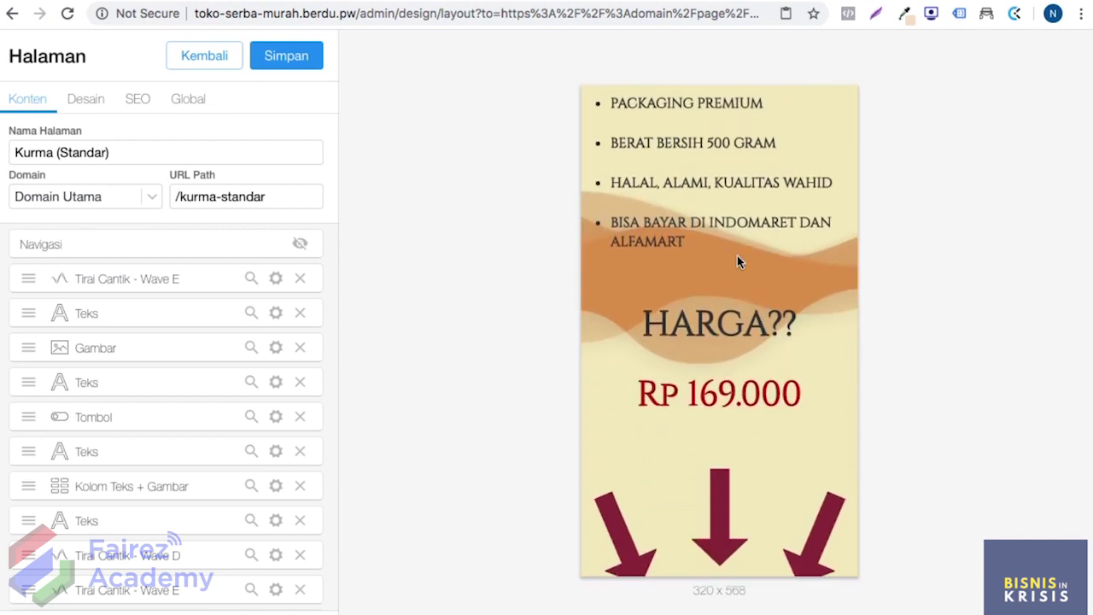
pyautogui.scroll(-4, 709, 411)
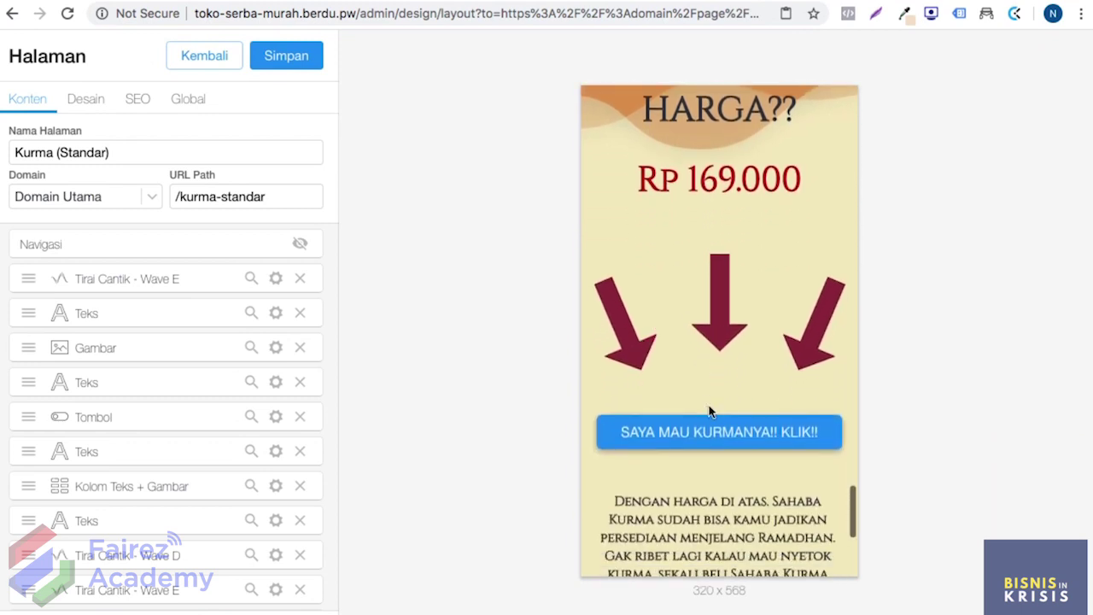
pyautogui.scroll(-3, 683, 366)
pyautogui.scroll(-2, 683, 367)
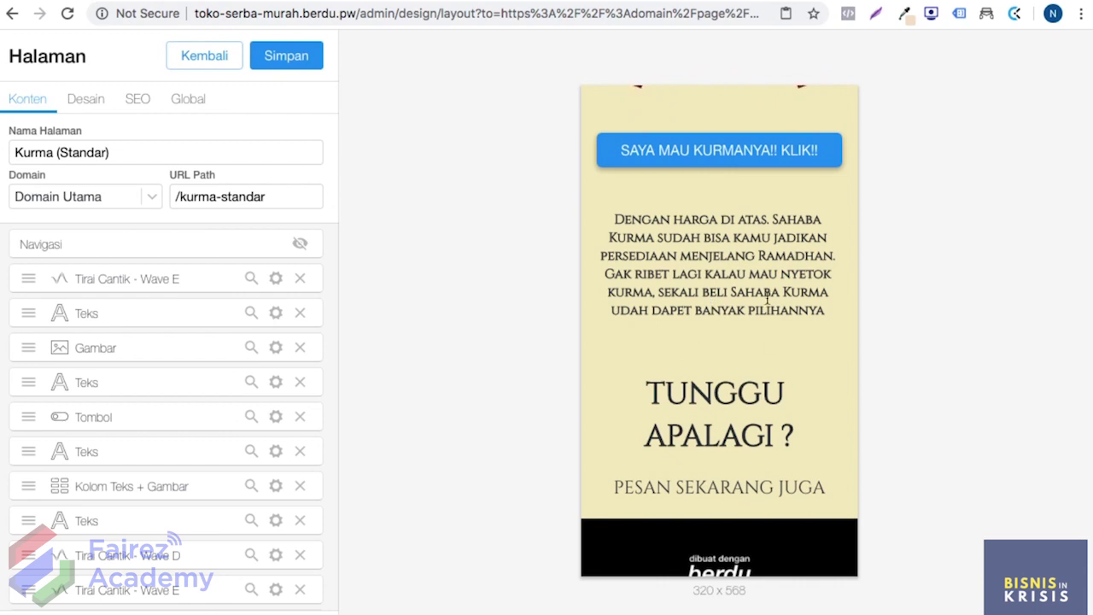
pyautogui.scroll(5, 725, 341)
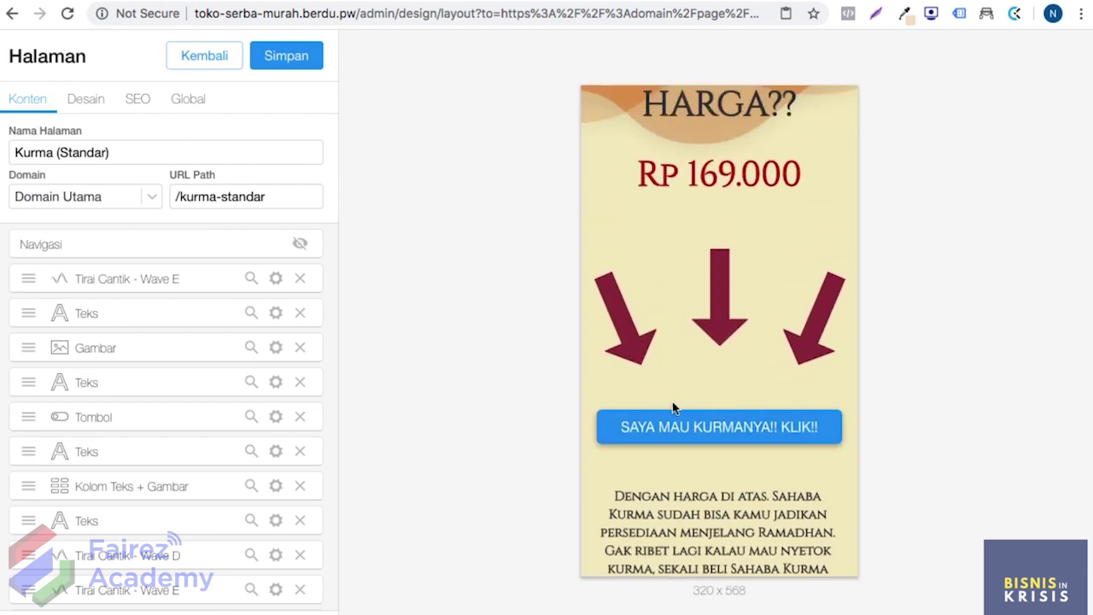
pyautogui.click(738, 433)
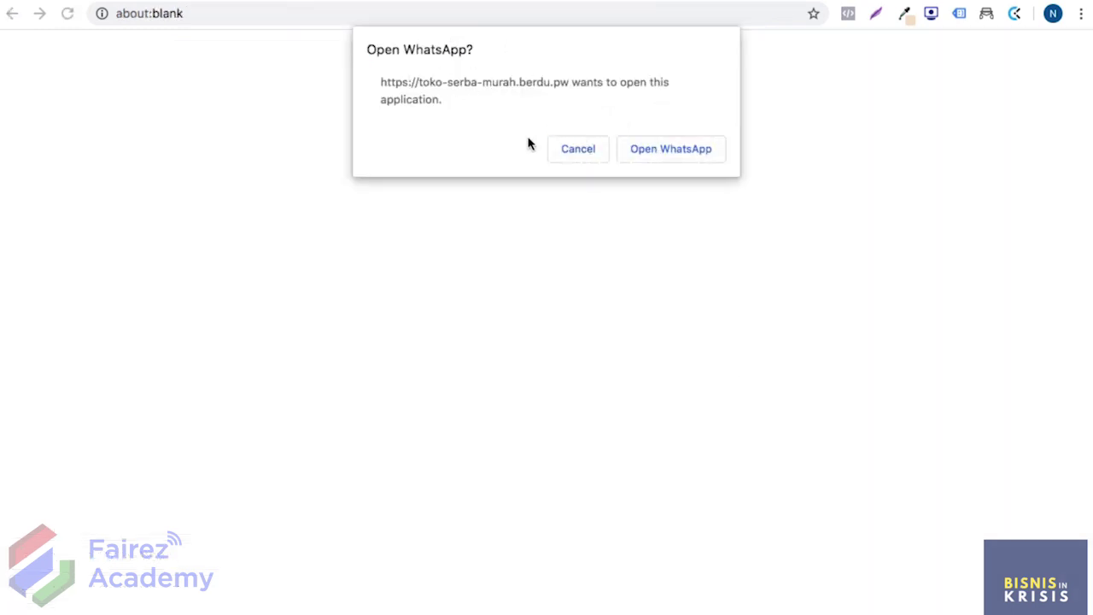
pyautogui.click(565, 149)
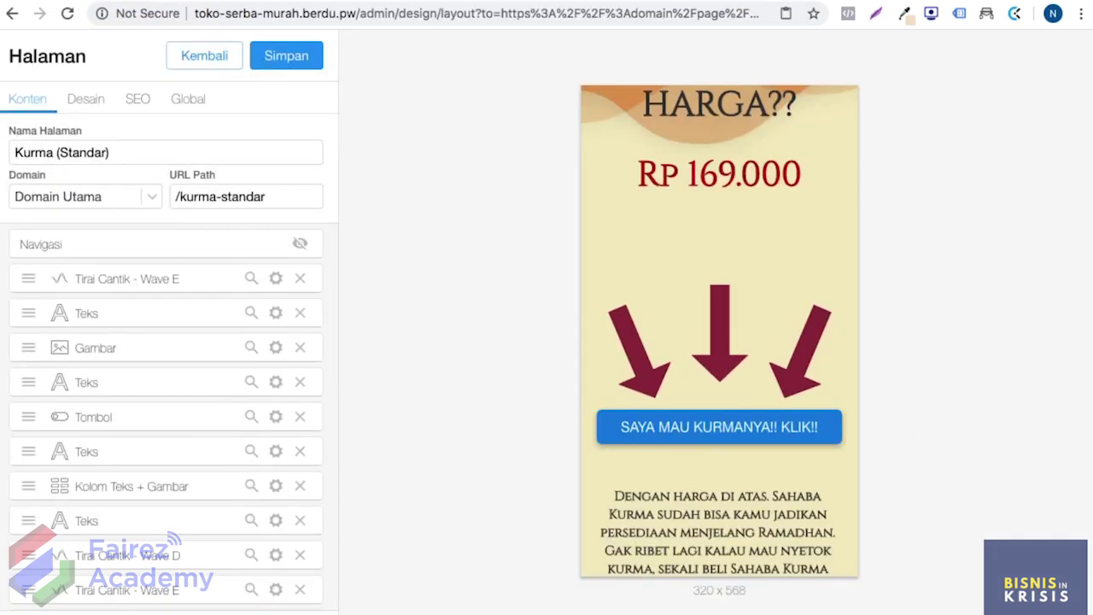
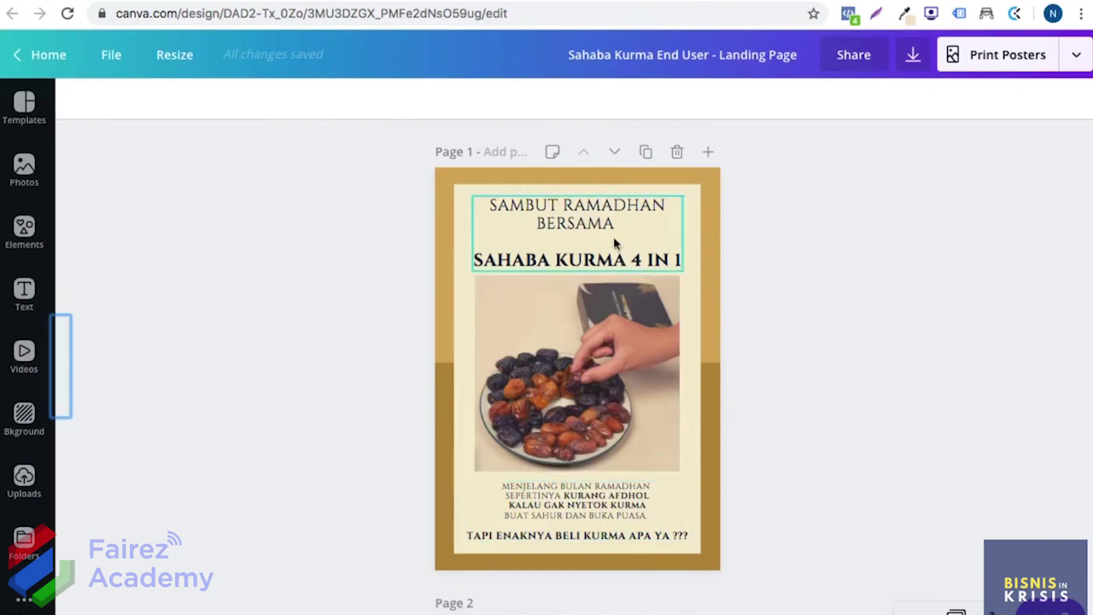
pyautogui.scroll(-5, 661, 335)
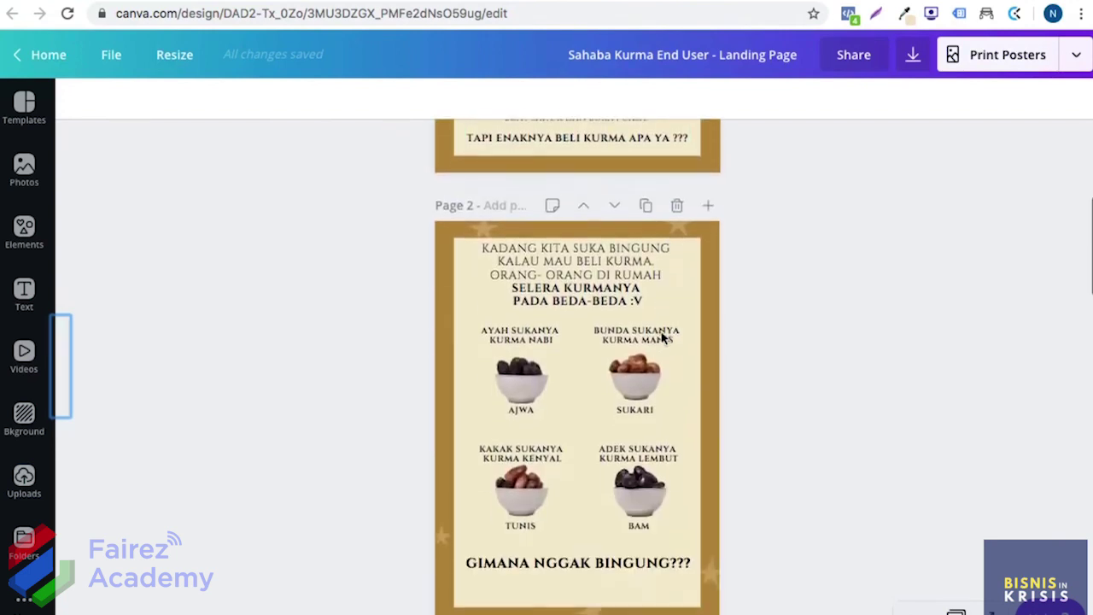
pyautogui.scroll(-1, 662, 337)
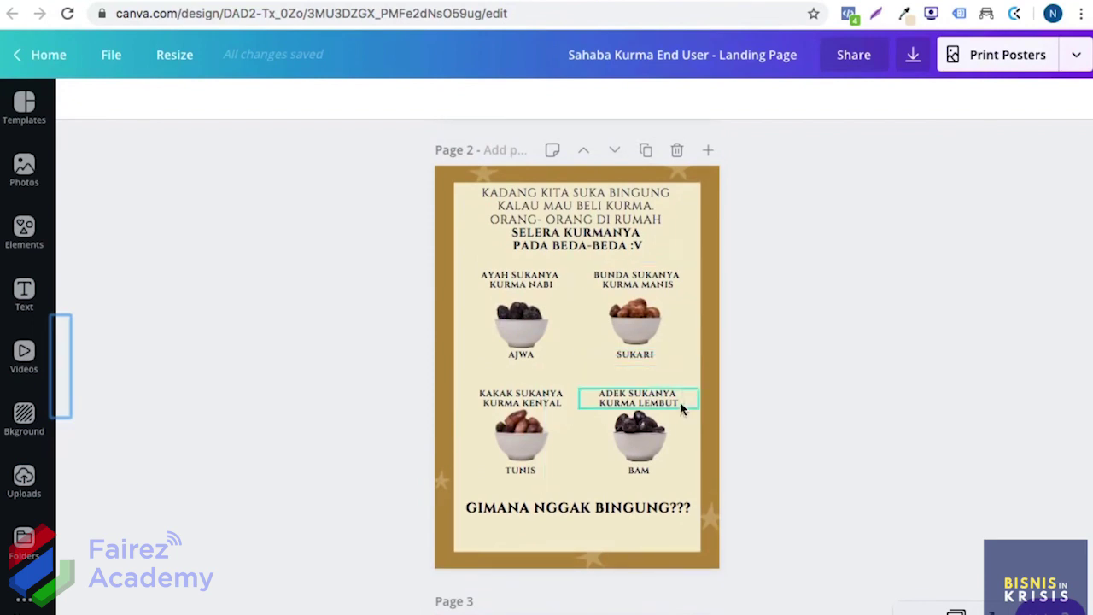
pyautogui.scroll(-2, 654, 470)
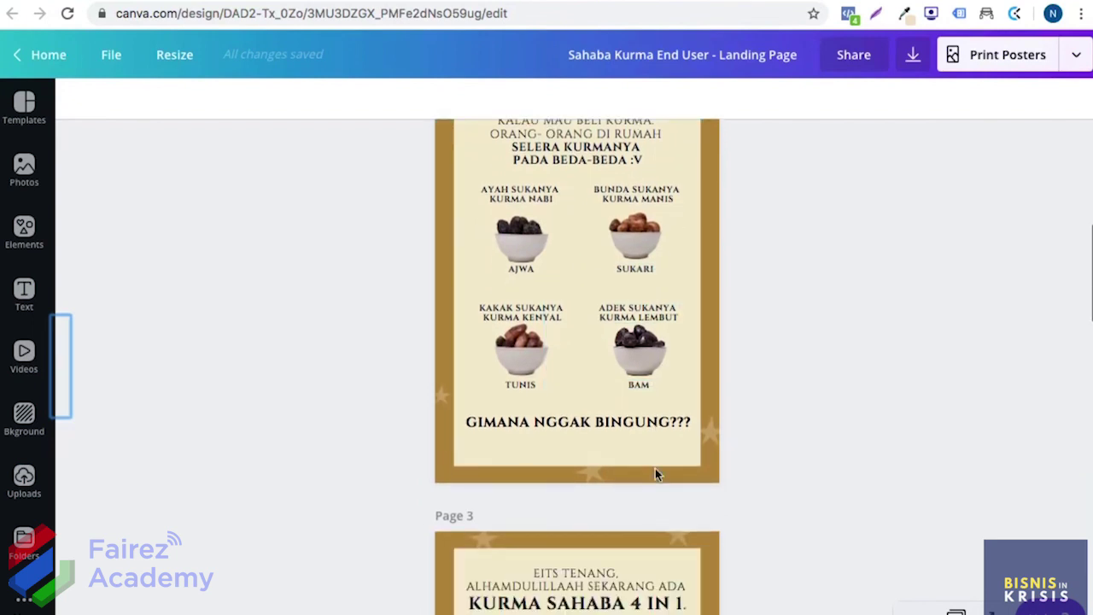
pyautogui.scroll(2, 655, 468)
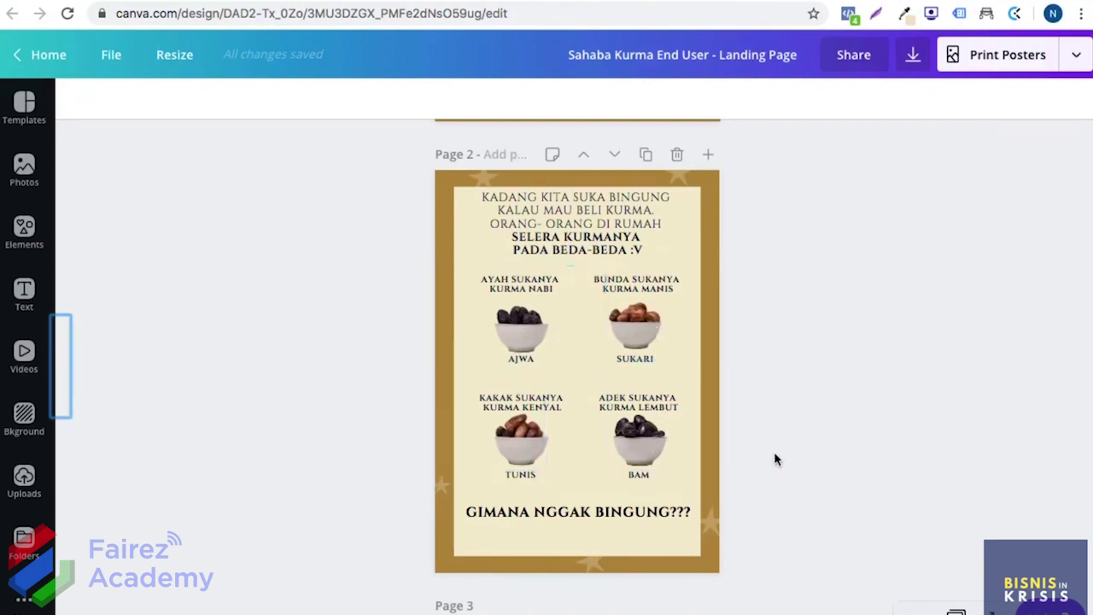
pyautogui.scroll(-2, 776, 460)
pyautogui.scroll(-8, 775, 460)
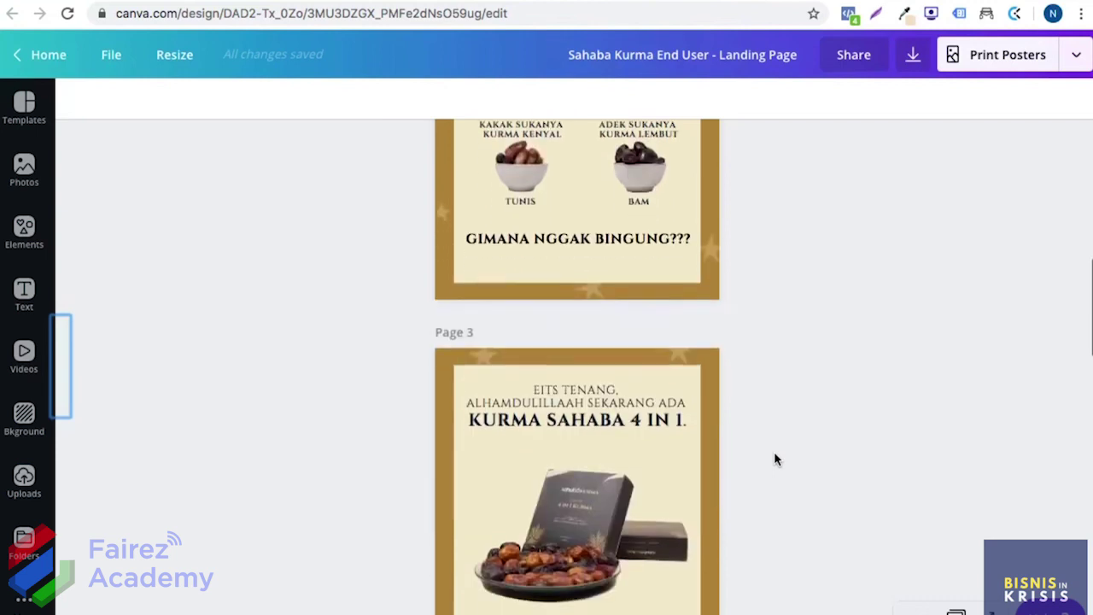
pyautogui.scroll(-6, 775, 460)
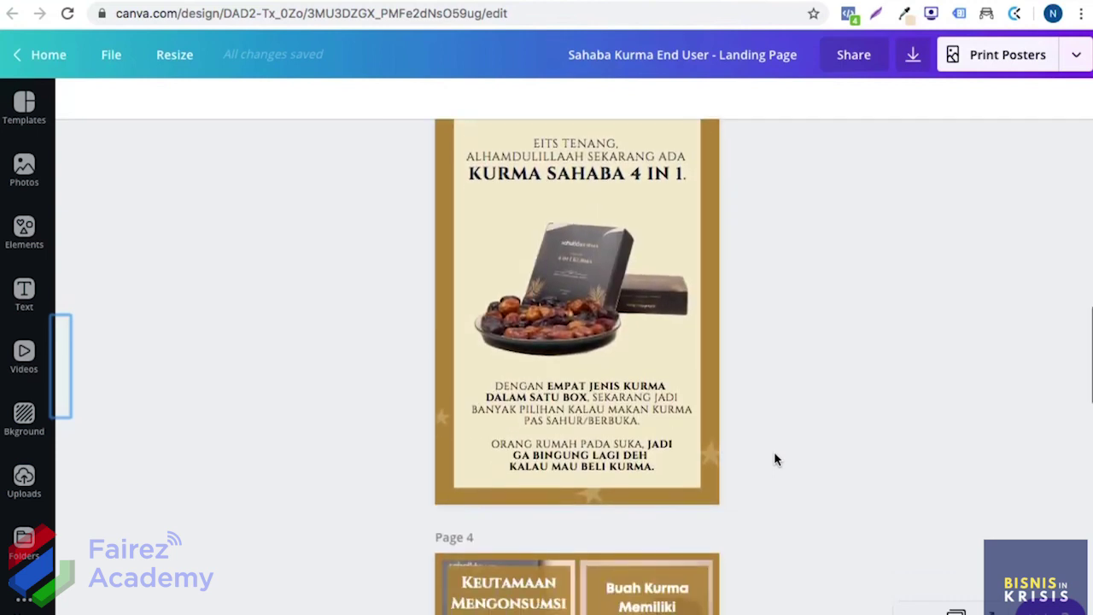
pyautogui.scroll(-7, 774, 460)
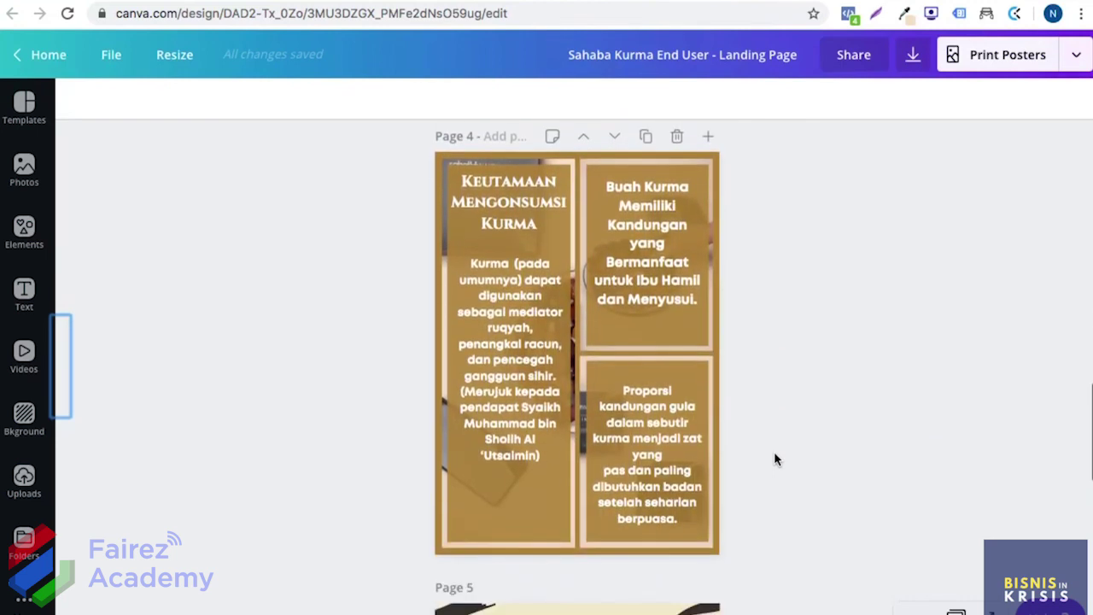
pyautogui.scroll(-8, 775, 460)
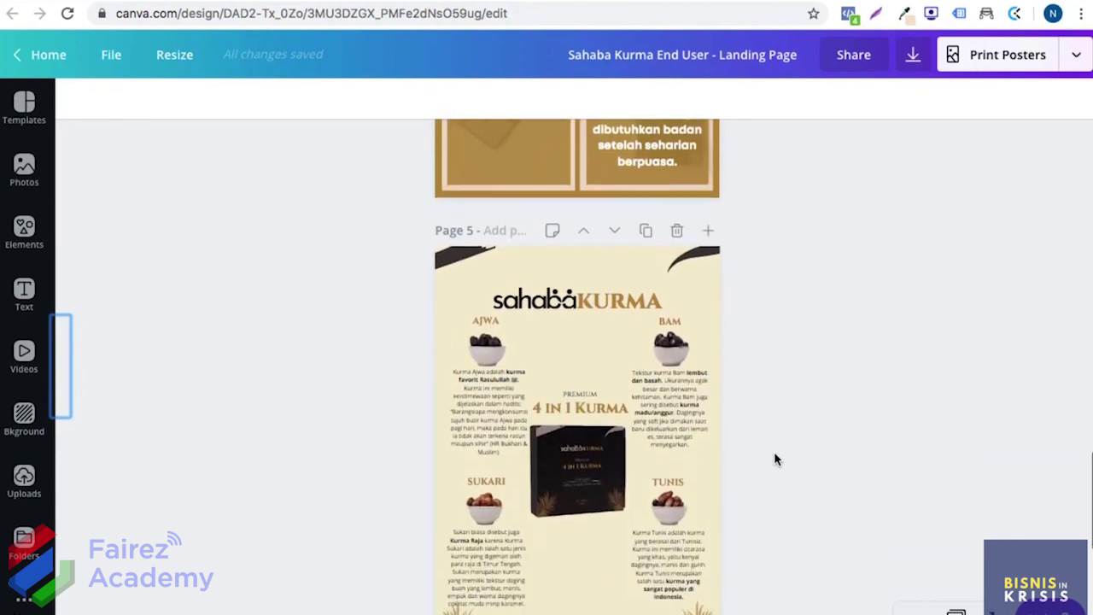
pyautogui.scroll(-4, 776, 459)
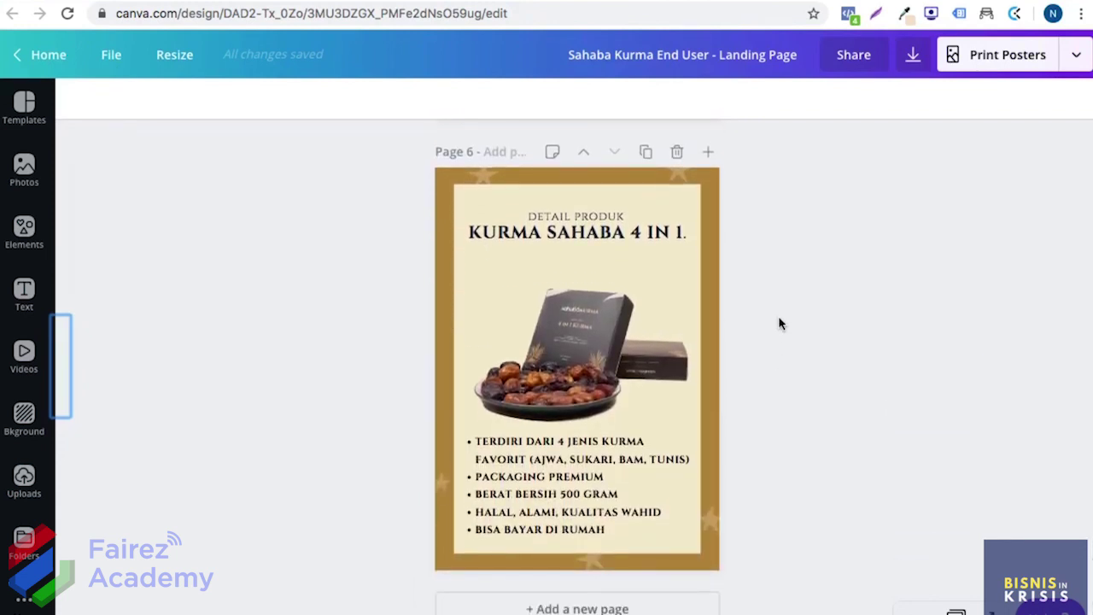
pyautogui.scroll(11, 778, 321)
pyautogui.scroll(20, 777, 321)
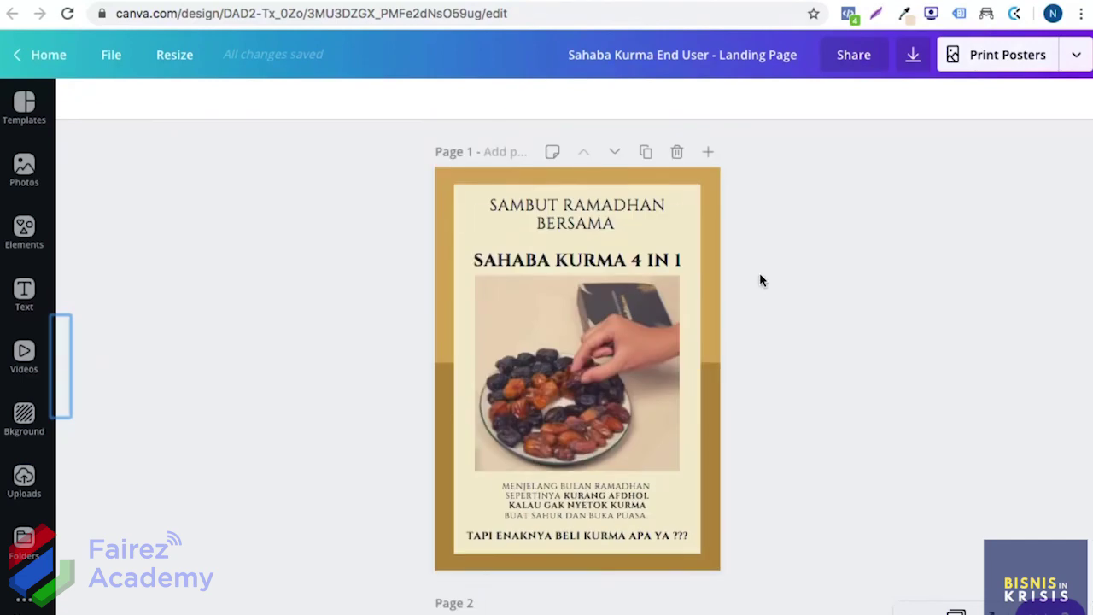
pyautogui.scroll(-9, 744, 224)
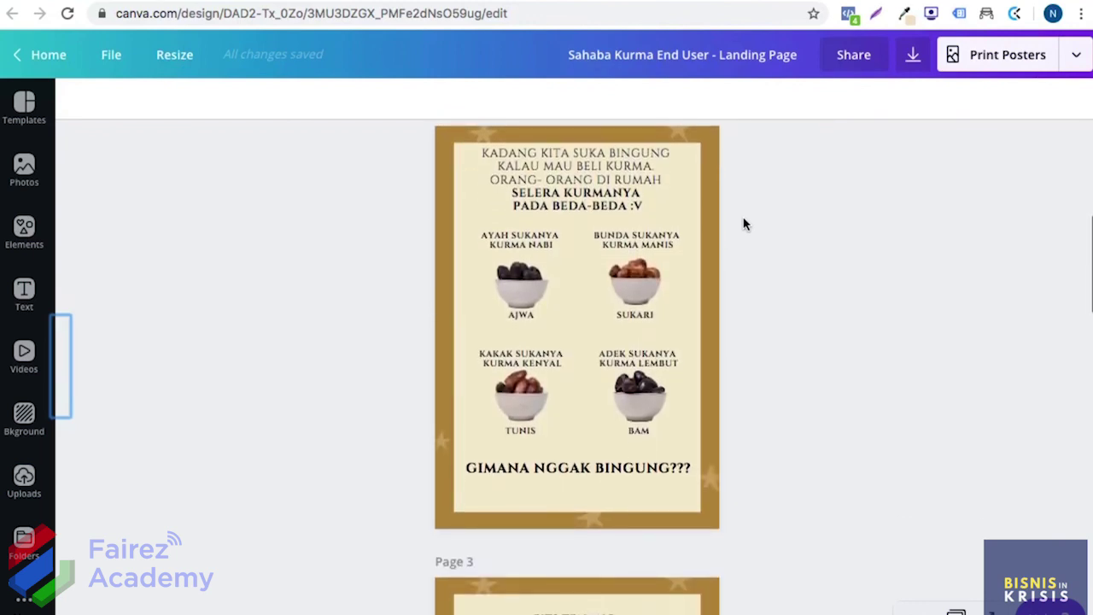
pyautogui.scroll(-15, 749, 309)
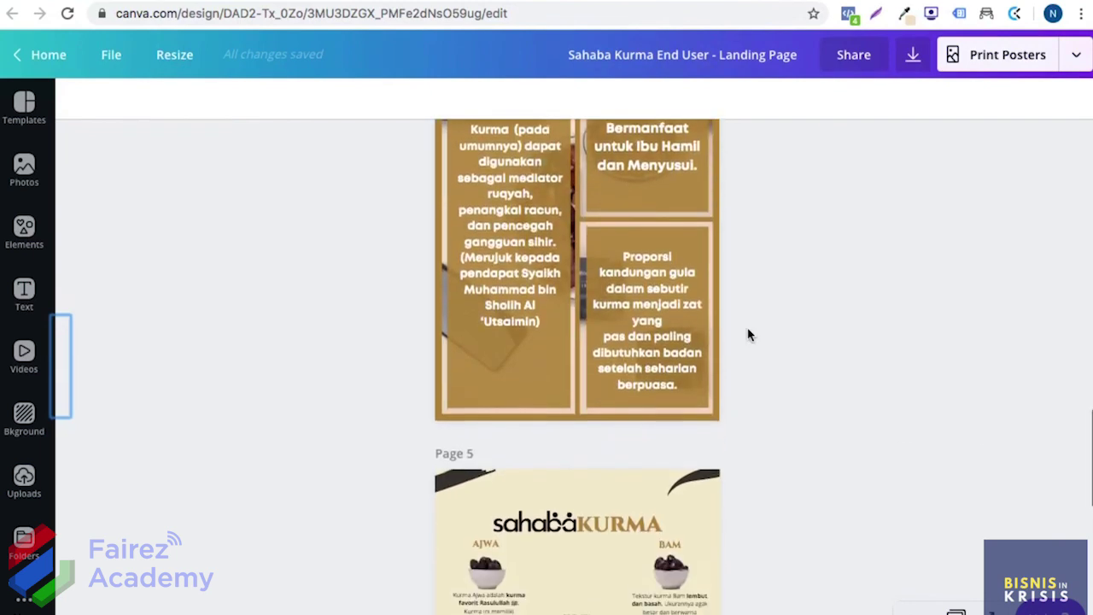
pyautogui.scroll(-10, 747, 335)
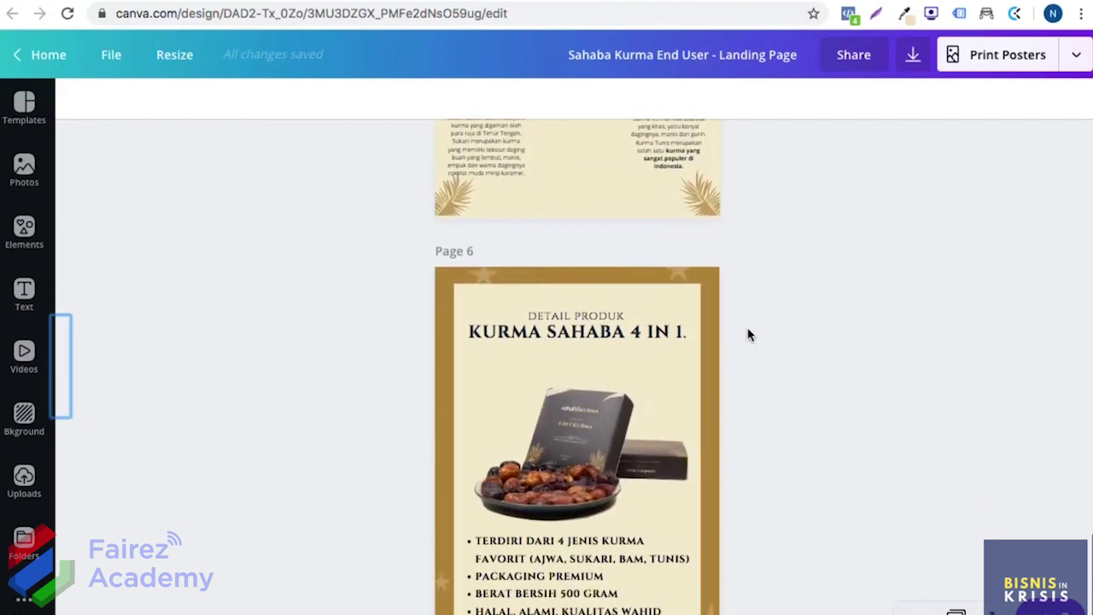
pyautogui.scroll(-2, 747, 335)
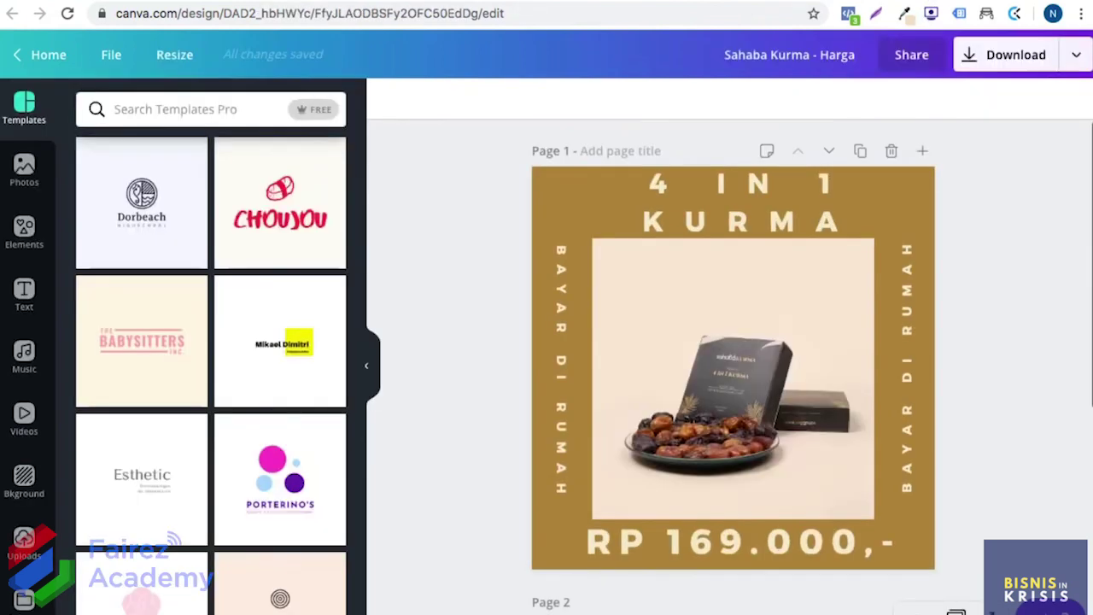
# Step: Scroll between the price page and the call-to-action page of the 'Sahaba Kurma - Harga' design
pyautogui.scroll(-1, 464, 276)
pyautogui.scroll(1, 463, 276)
pyautogui.scroll(-6, 464, 276)
pyautogui.scroll(-3, 463, 275)
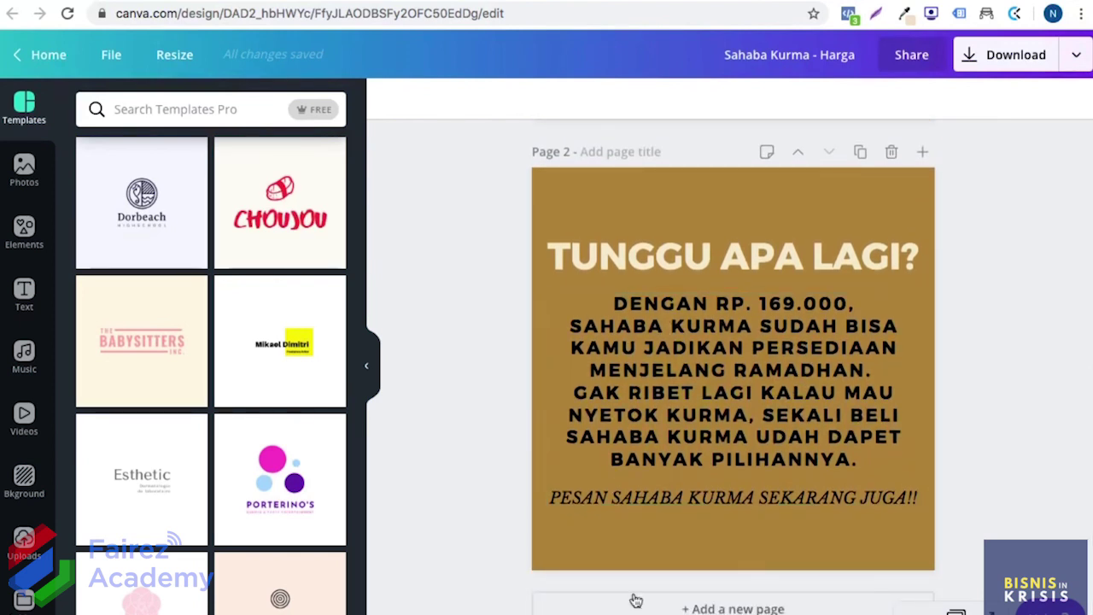
pyautogui.scroll(5, 481, 342)
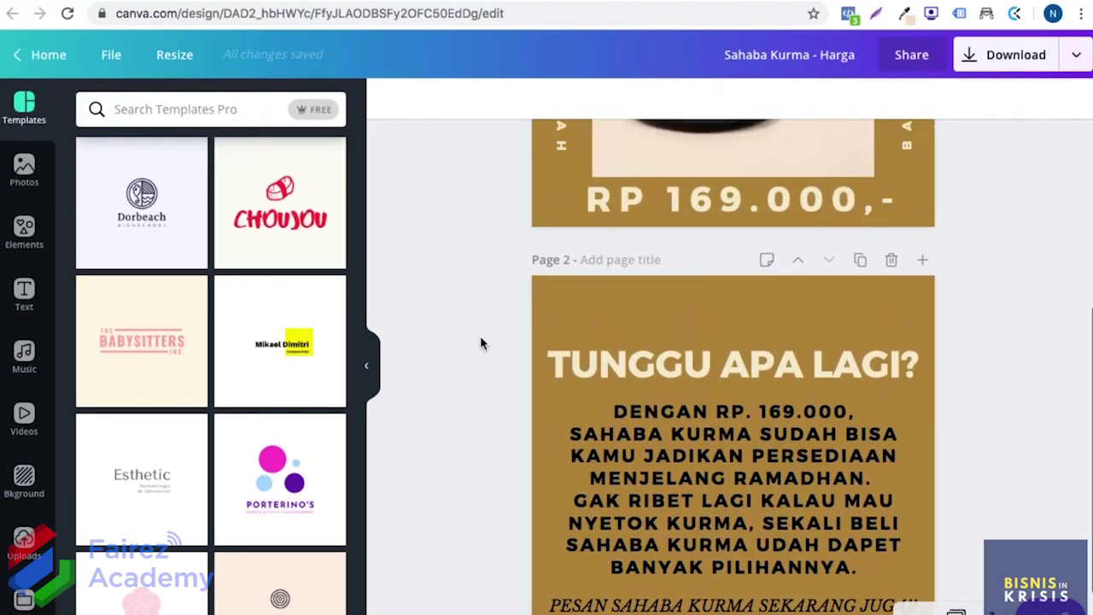
pyautogui.scroll(5, 480, 342)
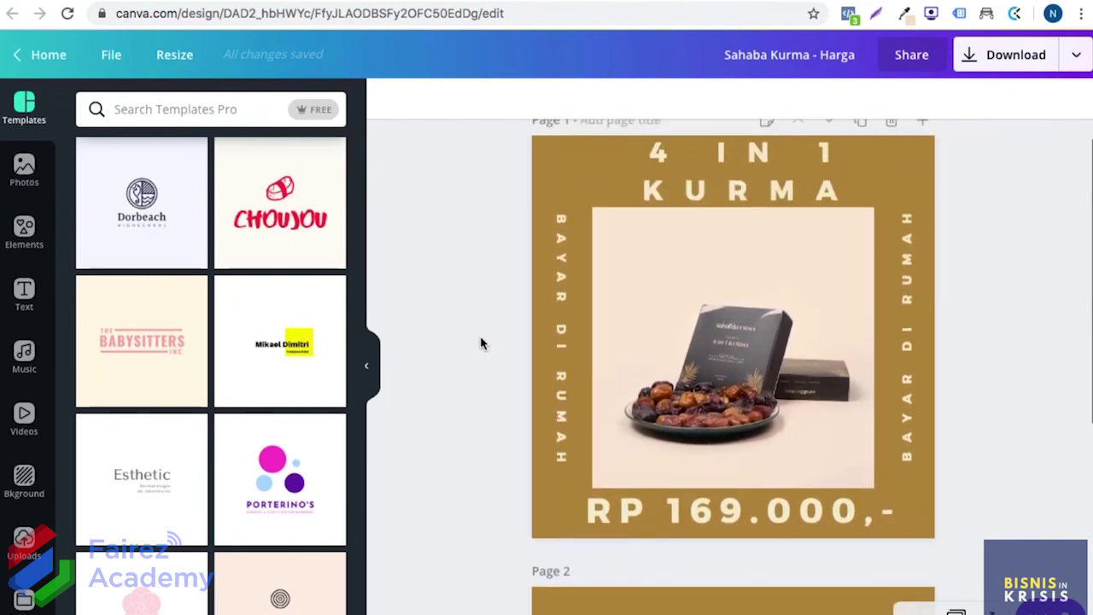
pyautogui.scroll(-5, 480, 342)
pyautogui.scroll(5, 480, 342)
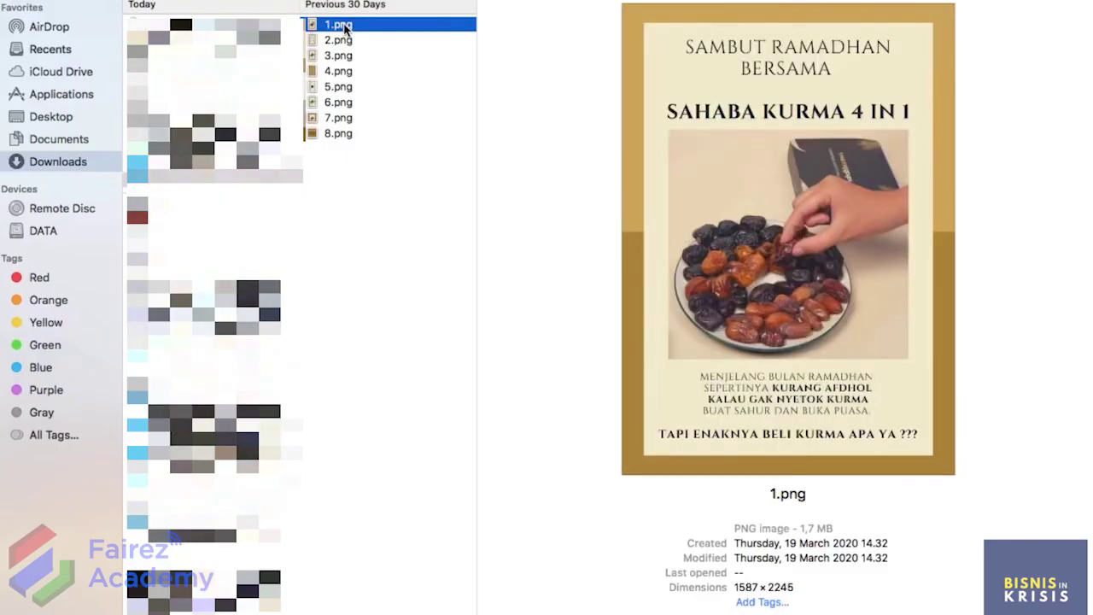
# Step: Skim the exported images from 1.png down to 7.png and back to 1.png
pyautogui.press('Down')
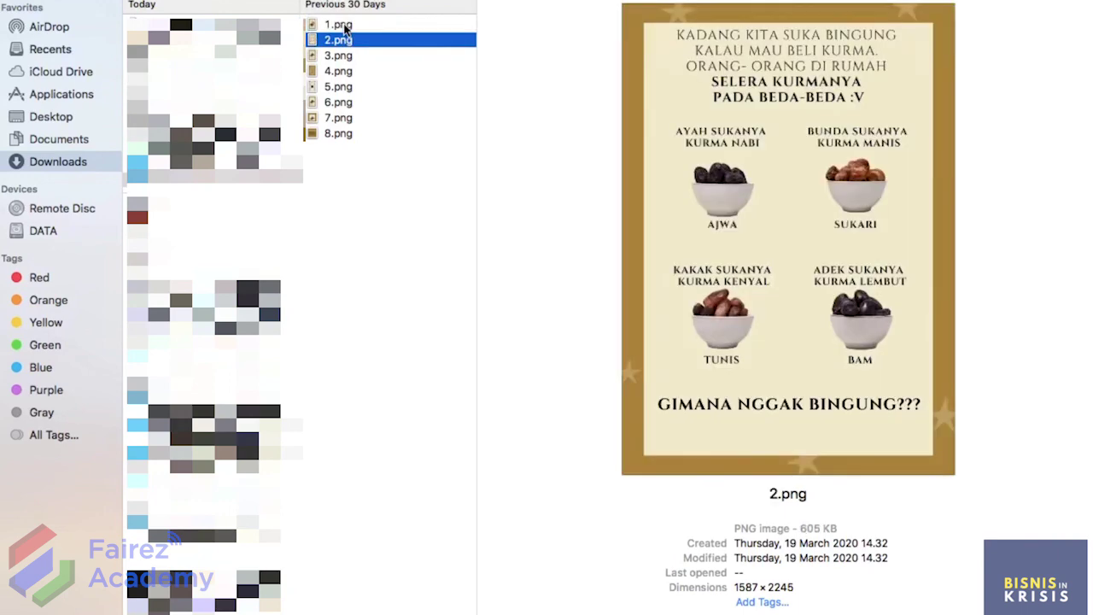
pyautogui.press('Down')
pyautogui.press('Down')
pyautogui.press('Down')
pyautogui.press('Down')
pyautogui.press('Down')
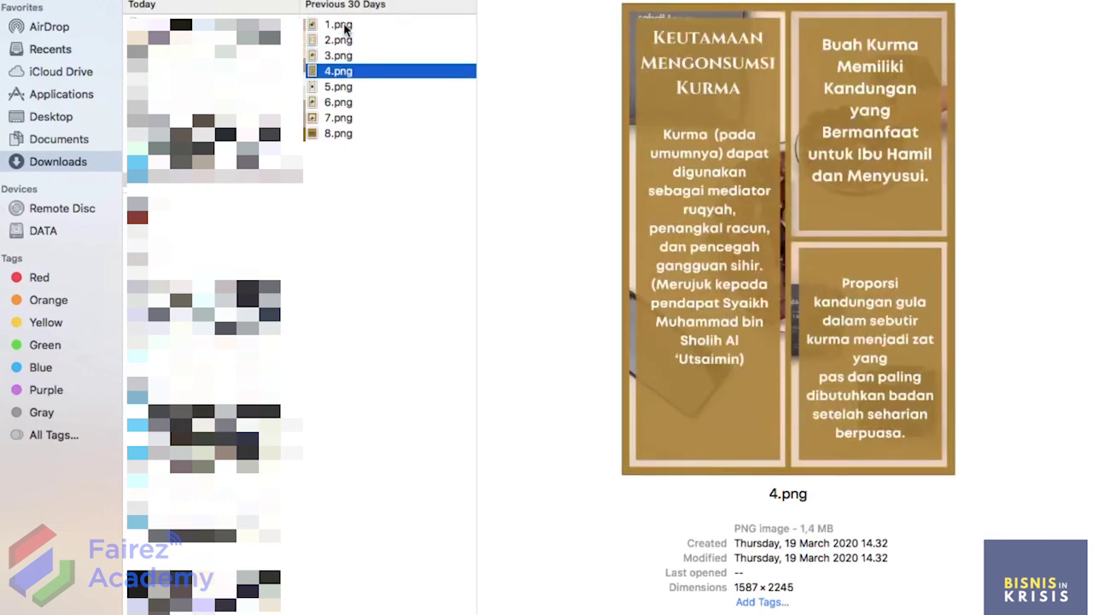
pyautogui.press('Down')
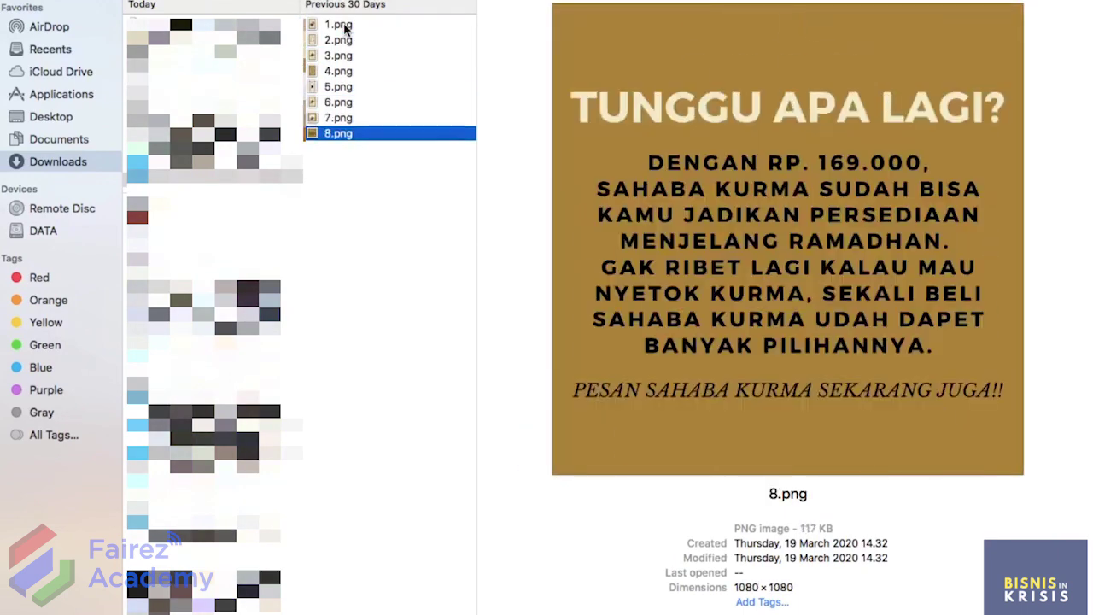
pyautogui.press('Up')
pyautogui.press('Up')
pyautogui.press('Up')
pyautogui.press('Up')
pyautogui.press('Up')
pyautogui.press('Up')
pyautogui.press('Up')
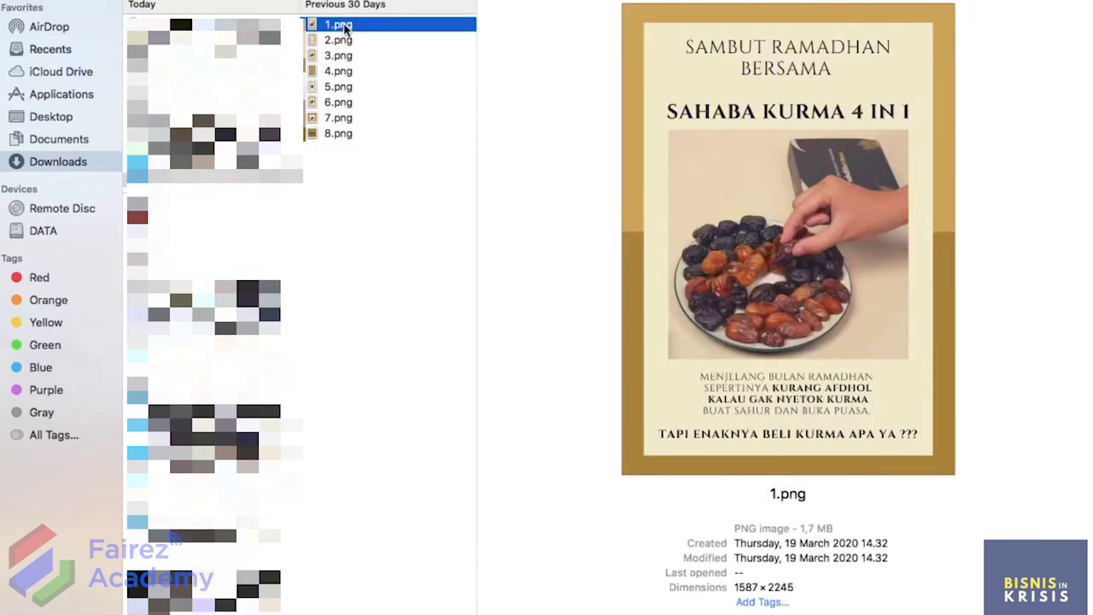
# Step: Preview 2.png through 8.png in turn, ending on the 1080×1080 price posters
pyautogui.press('Down')
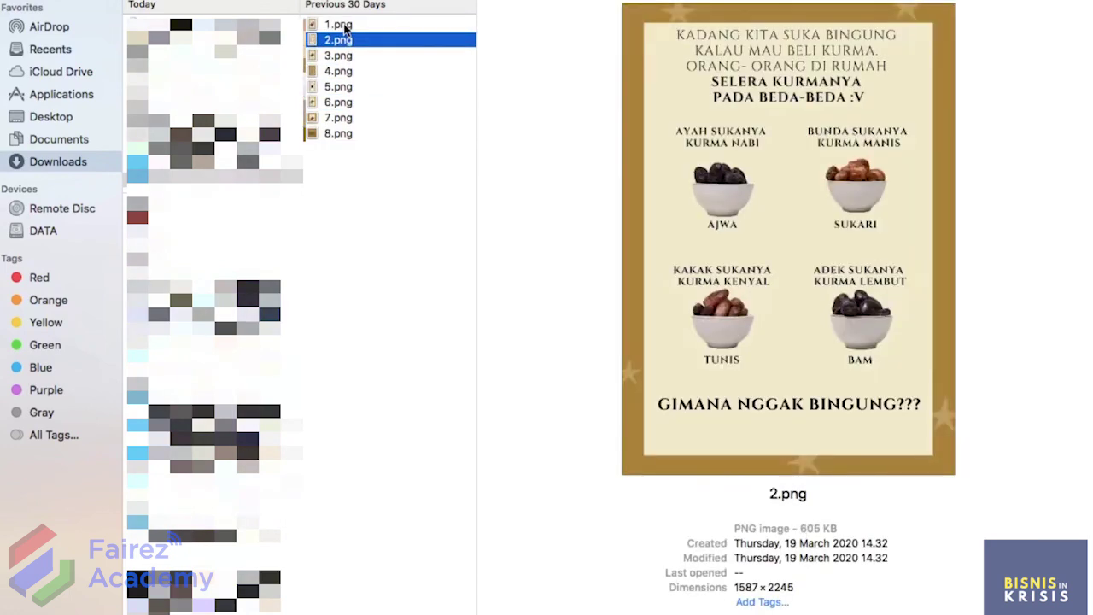
pyautogui.press('Down')
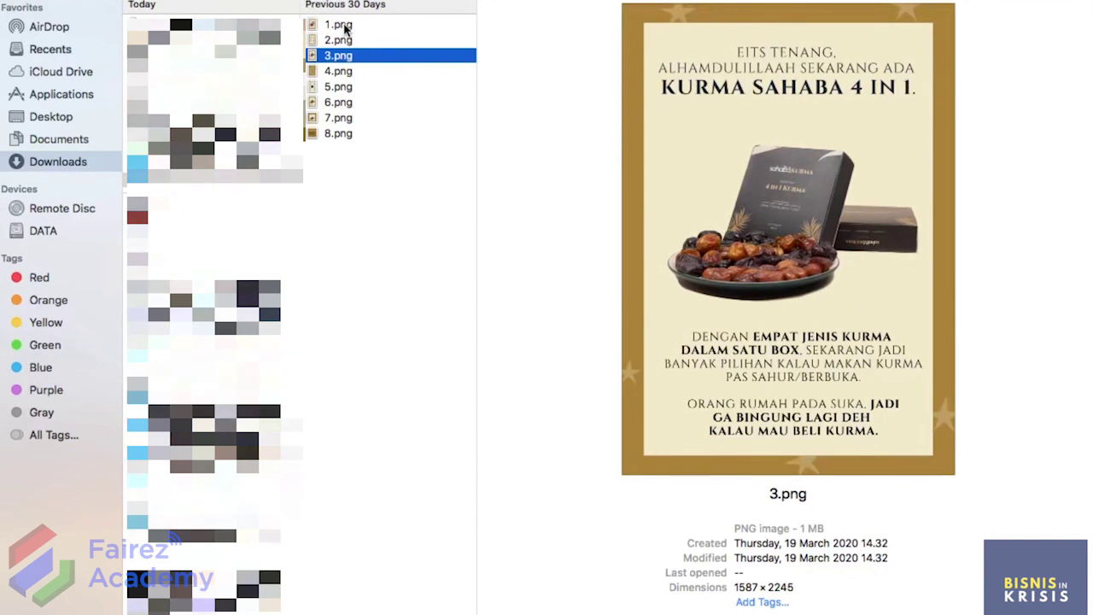
pyautogui.press('Down')
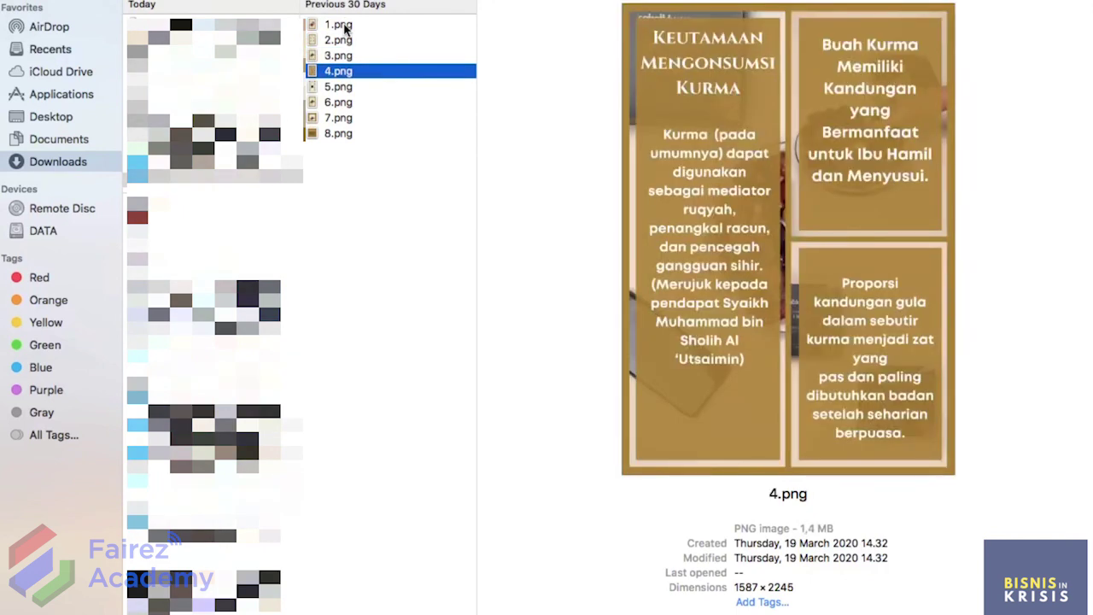
pyautogui.press('Down')
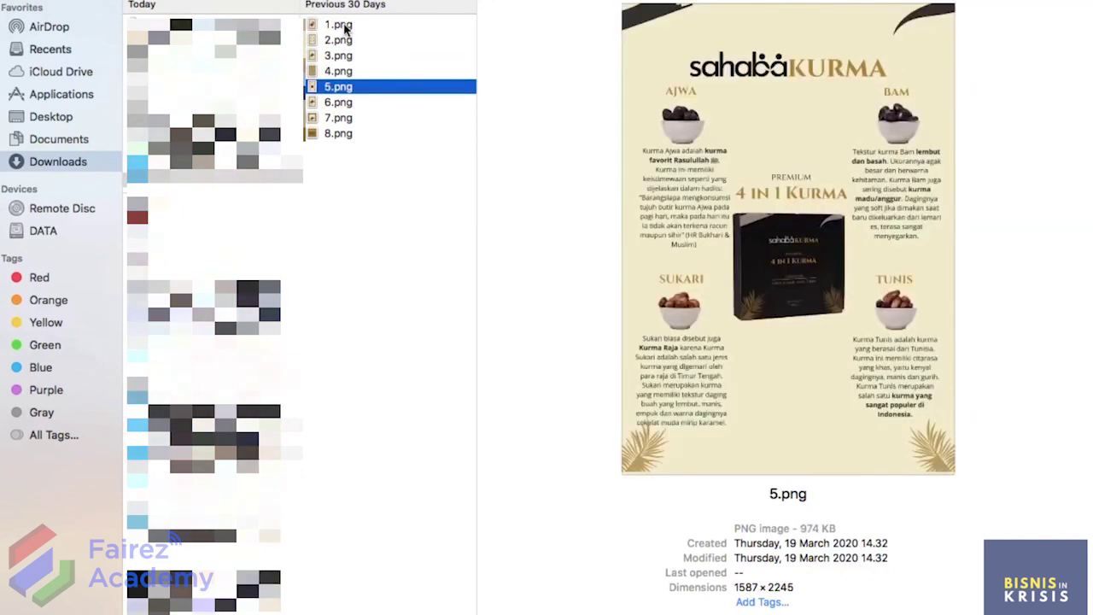
pyautogui.press('Down')
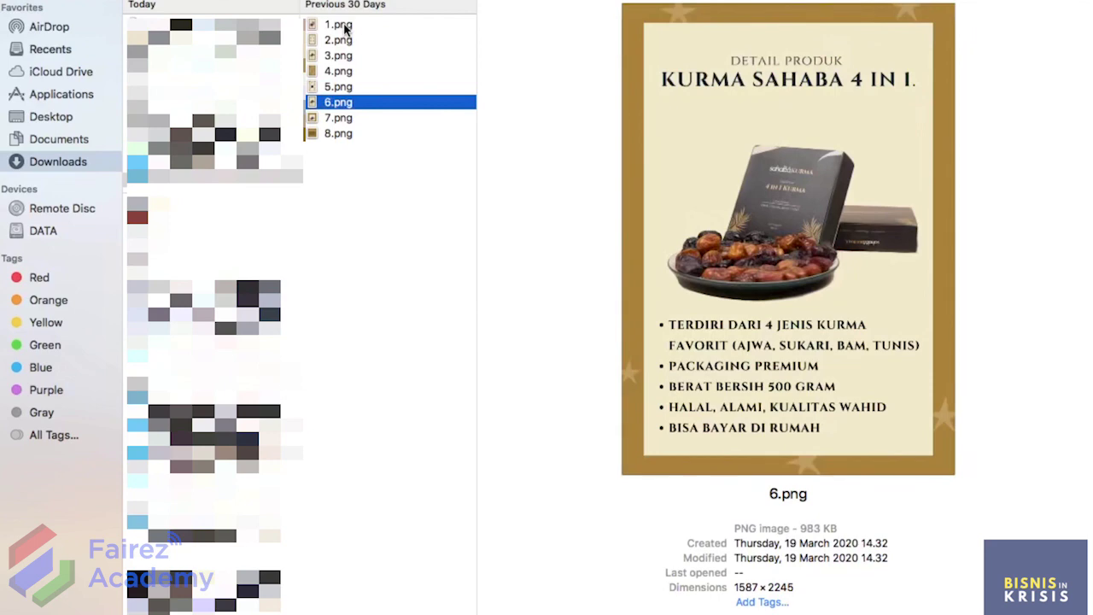
pyautogui.press('Down')
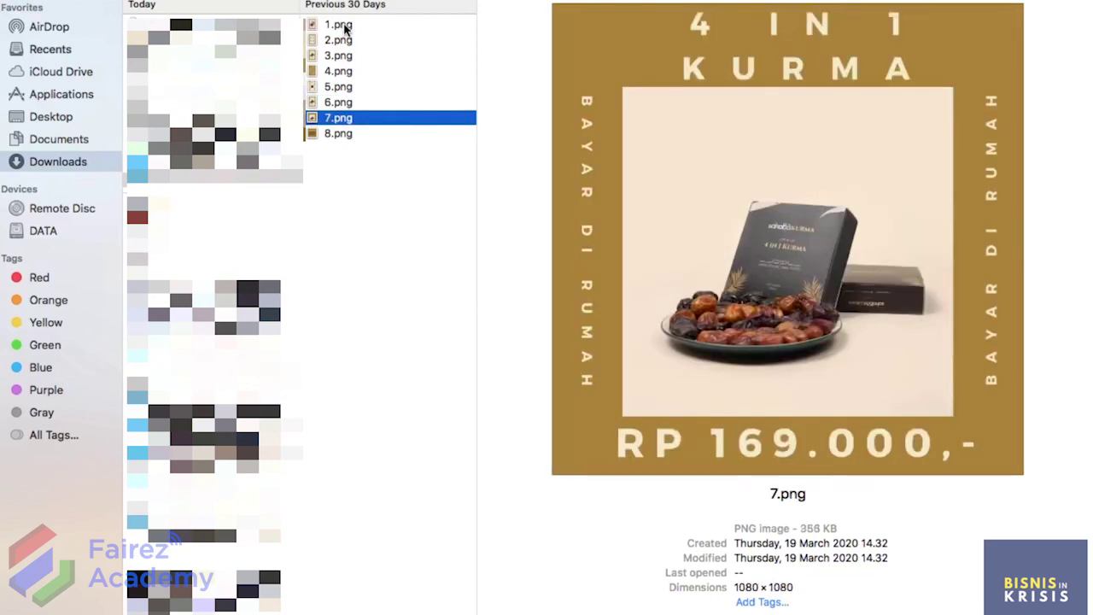
pyautogui.press('Down')
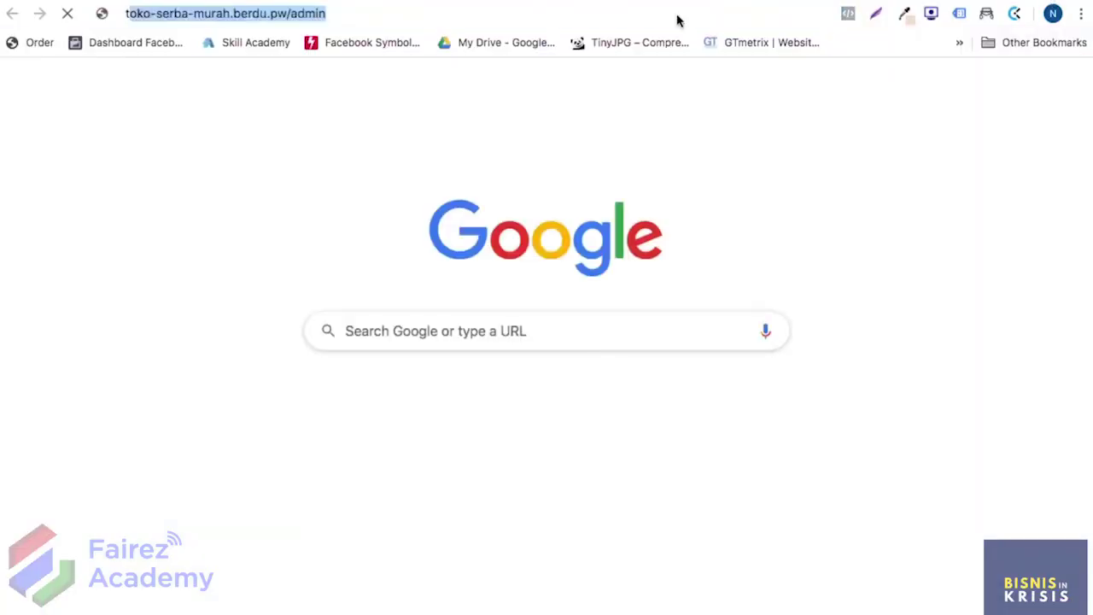
# Step: Upload 1.png–8.png from Downloads to TinyJPG for compression
pyautogui.write('tiny')
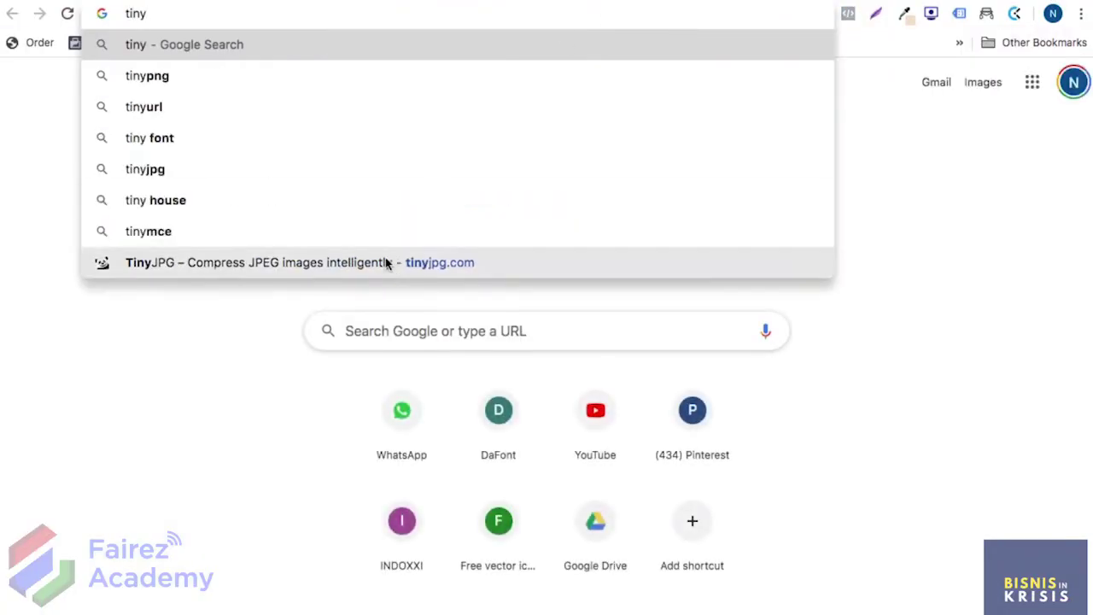
pyautogui.click(385, 262)
pyautogui.click(523, 184)
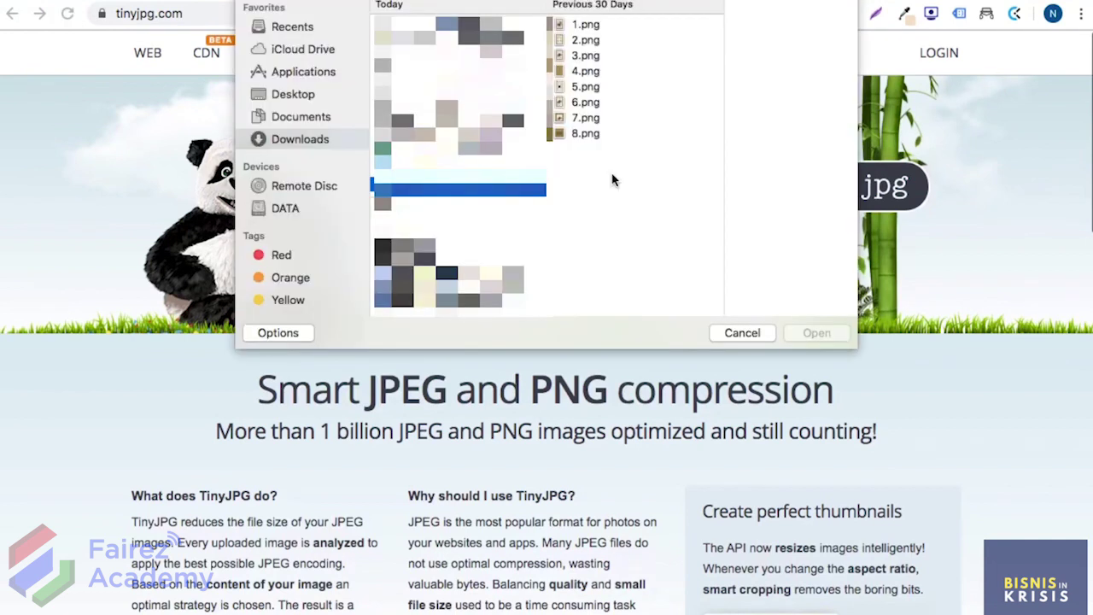
pyautogui.click(599, 30)
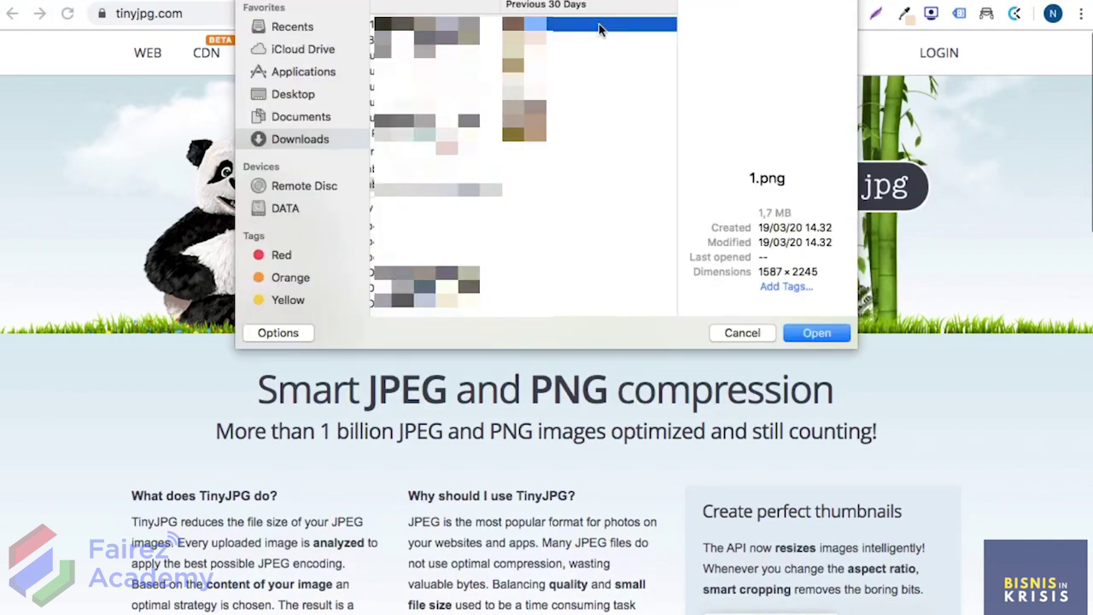
pyautogui.keyDown('shift'); pyautogui.click(566, 125); pyautogui.keyUp('shift')
pyautogui.keyDown('shift'); pyautogui.click(563, 136); pyautogui.keyUp('shift')
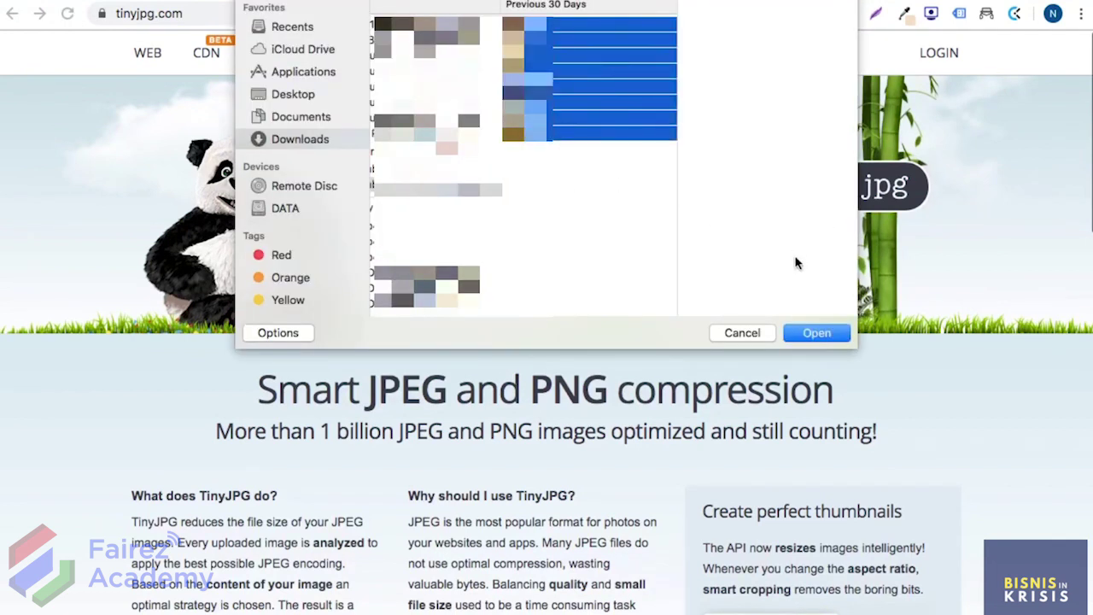
pyautogui.click(811, 331)
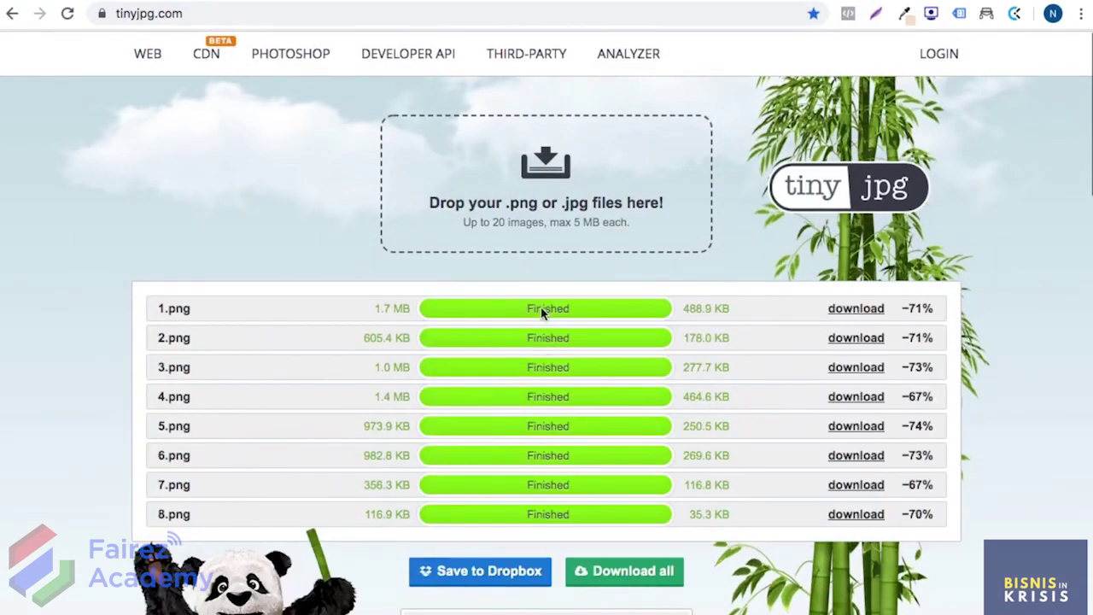
# Step: Download all compressed images and check the 489 KB 1.png in the tinified folder
pyautogui.scroll(-2, 541, 312)
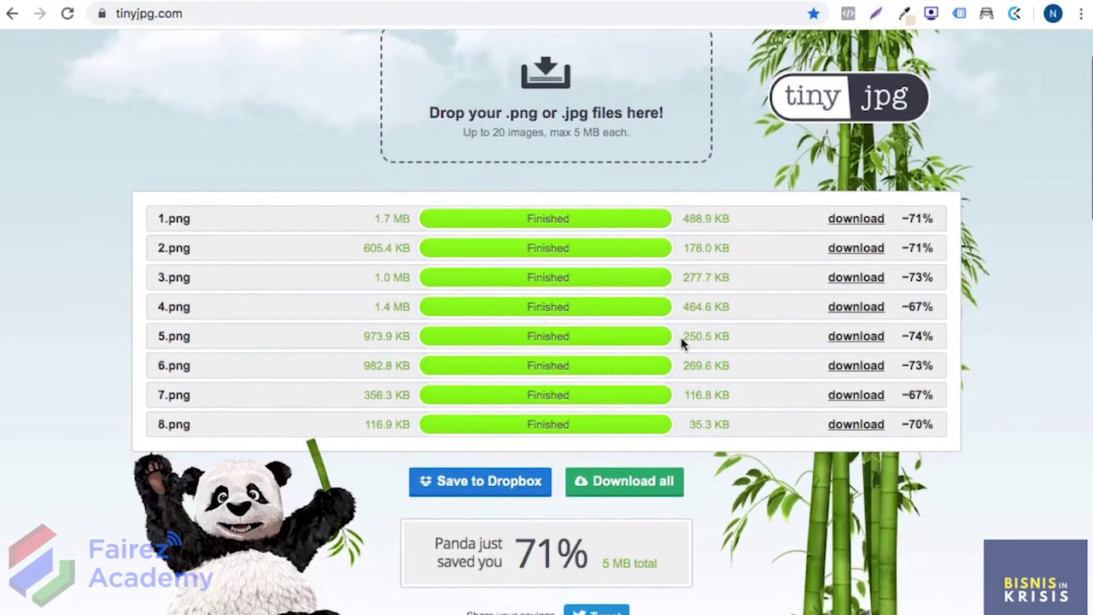
pyautogui.click(665, 475)
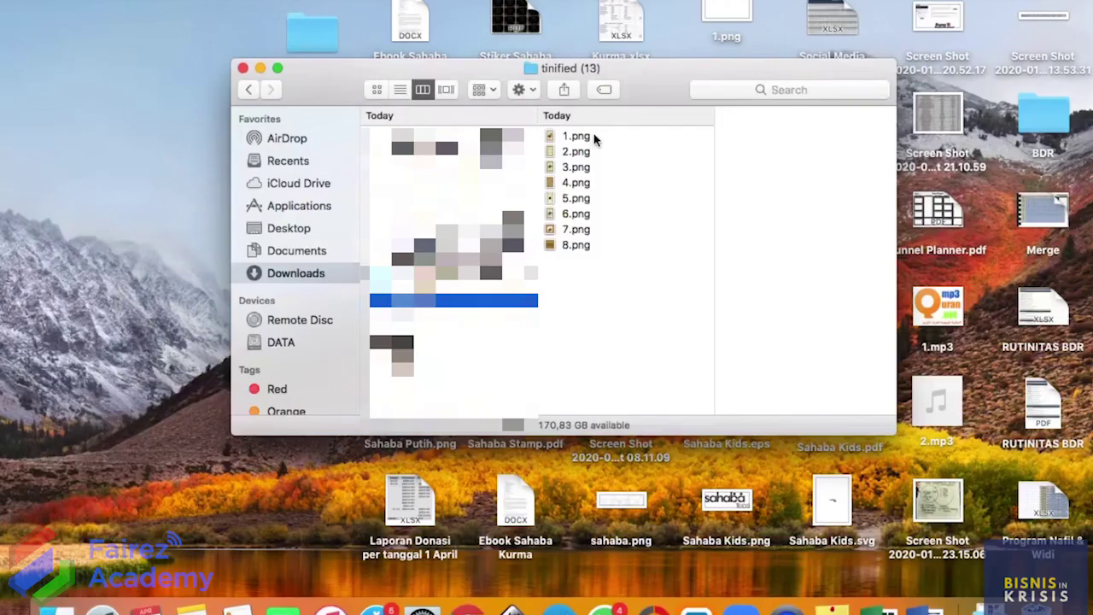
pyautogui.click(594, 135)
pyautogui.press('Down')
pyautogui.press('Down')
pyautogui.press('Down')
pyautogui.press('Down')
pyautogui.press('Down')
pyautogui.press('Down')
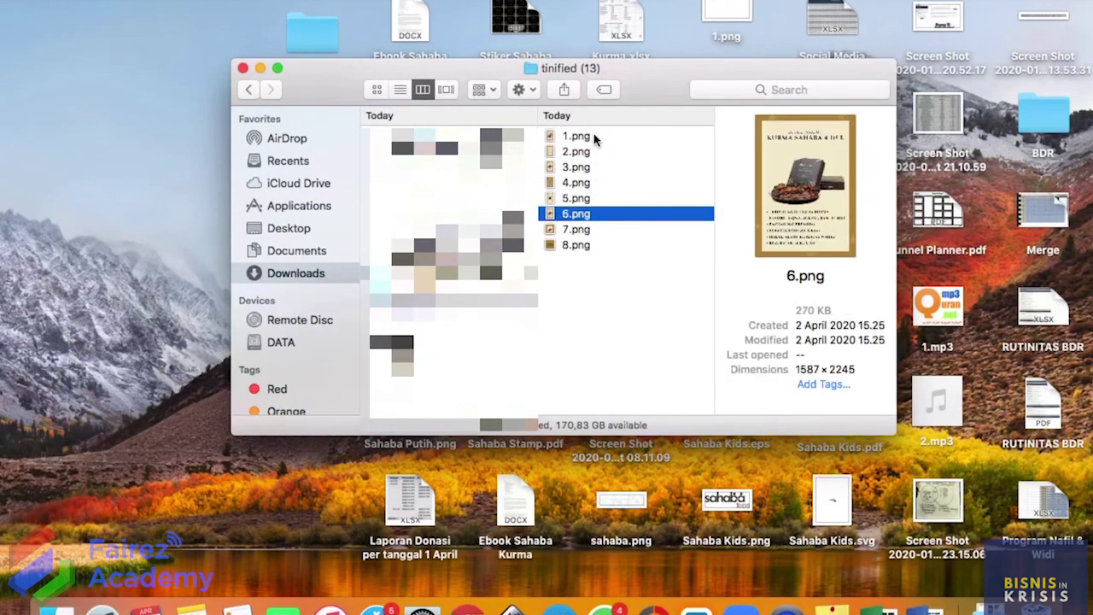
# Step: Preview the last compressed image, 8.png, in the tinified folder
pyautogui.press('Down')
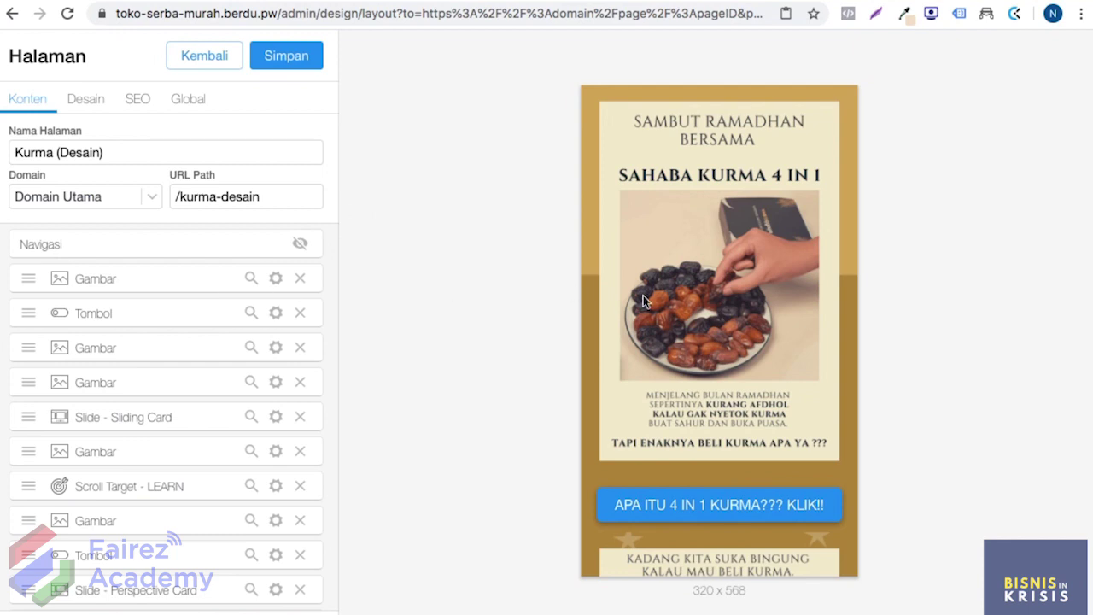
pyautogui.scroll(-1, 233, 333)
pyautogui.scroll(-1, 763, 337)
pyautogui.scroll(-3, 762, 342)
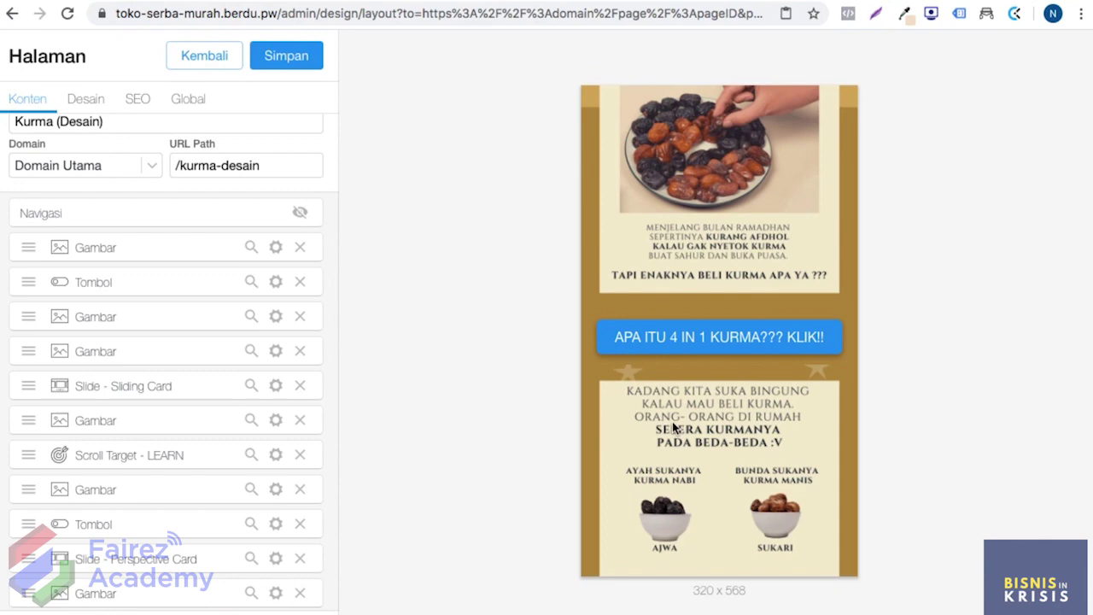
pyautogui.scroll(2, 672, 421)
pyautogui.scroll(-5, 700, 299)
pyautogui.scroll(-15, 690, 310)
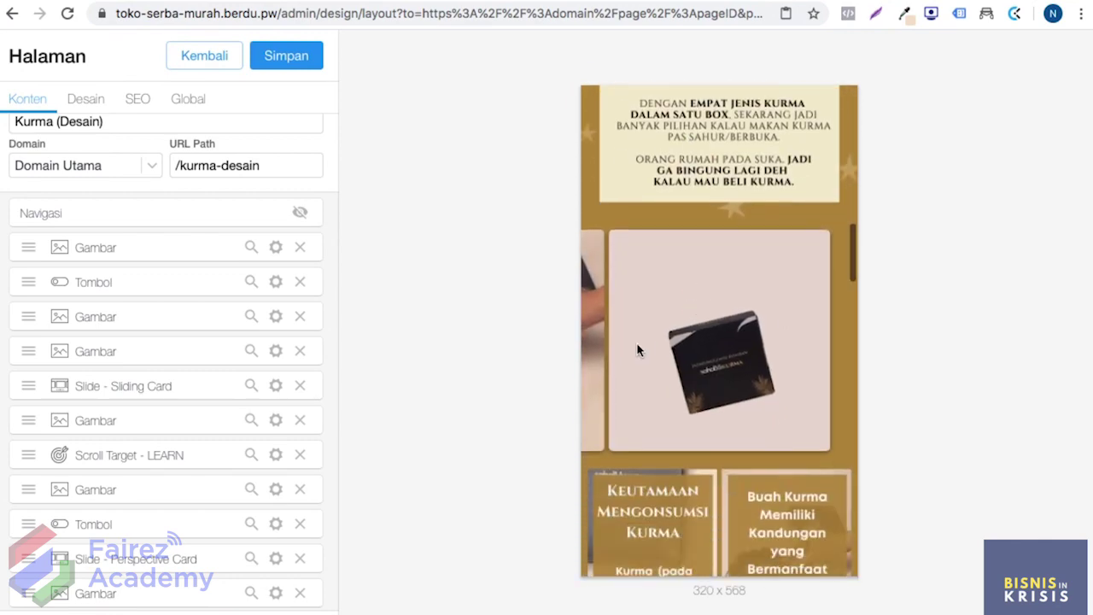
pyautogui.scroll(-15, 698, 327)
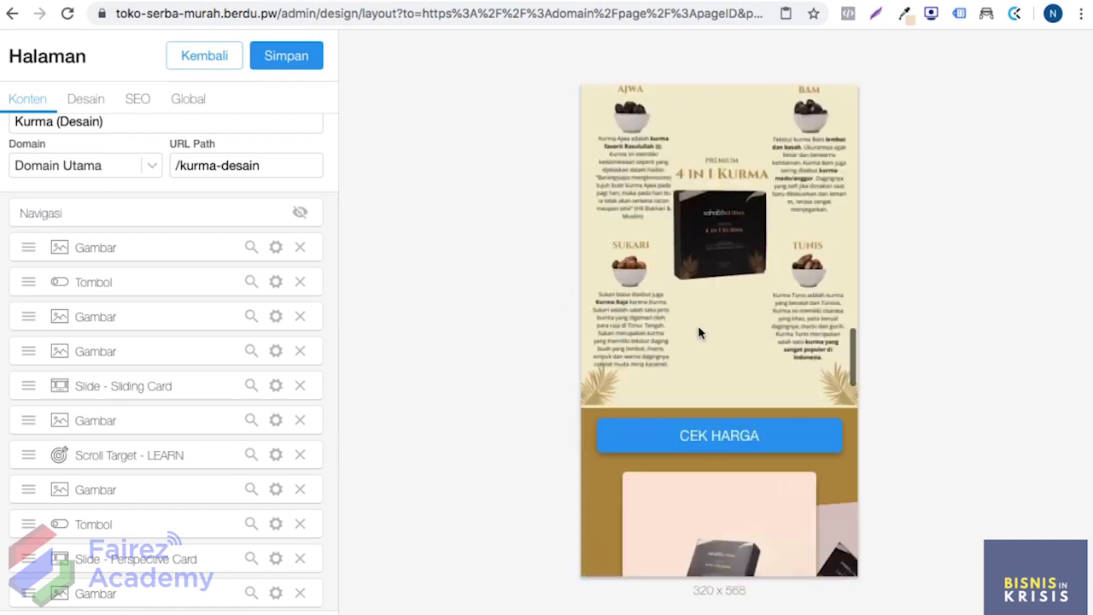
pyautogui.scroll(-3, 698, 333)
pyautogui.scroll(-3, 717, 288)
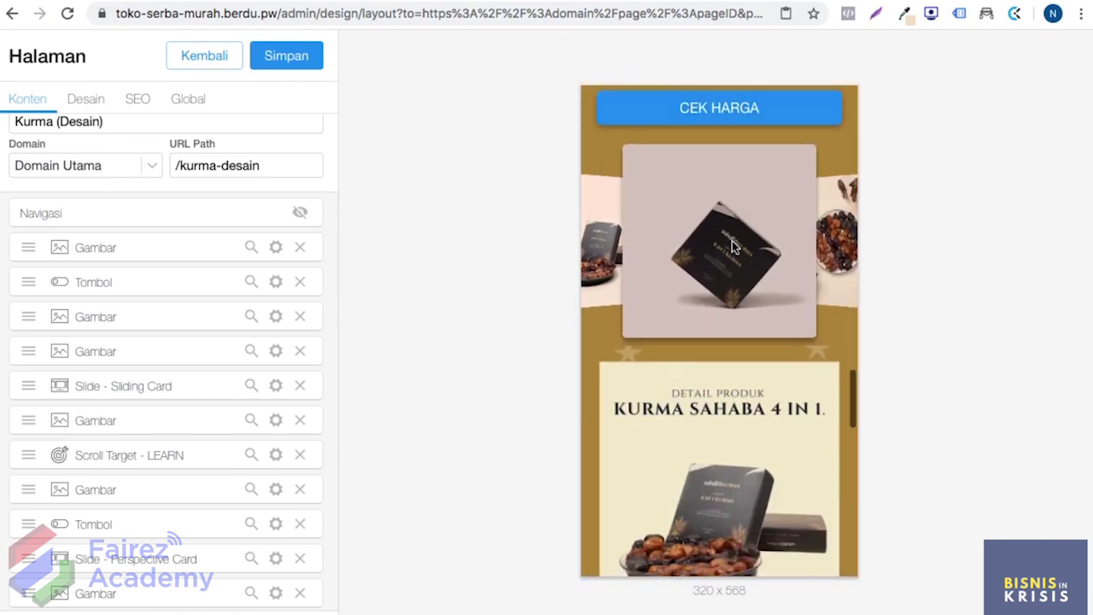
pyautogui.scroll(-5, 682, 311)
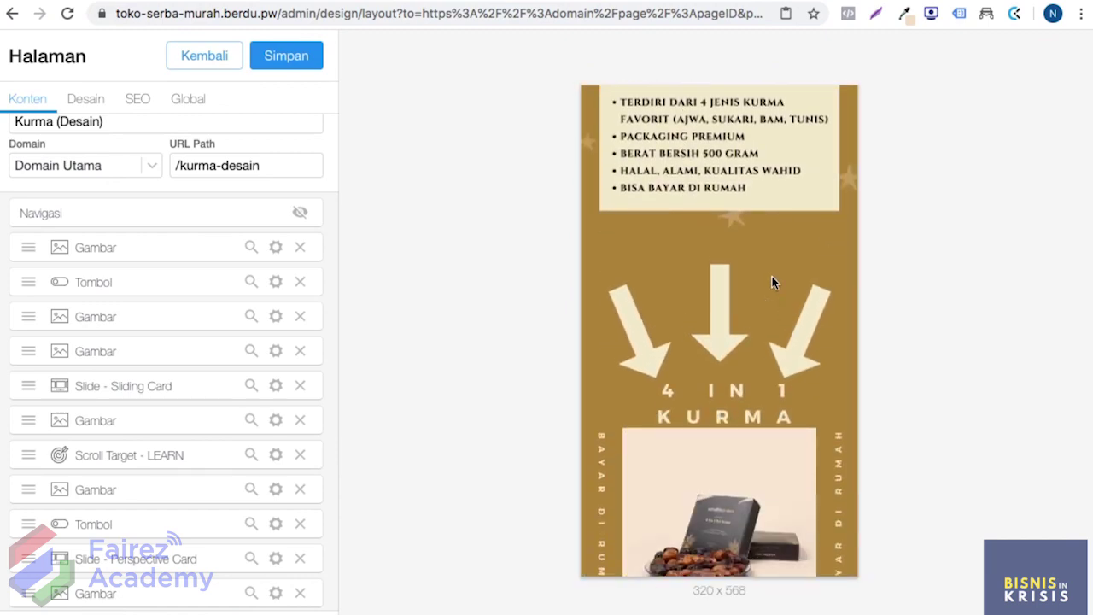
pyautogui.scroll(-3, 726, 312)
pyautogui.scroll(-2, 740, 332)
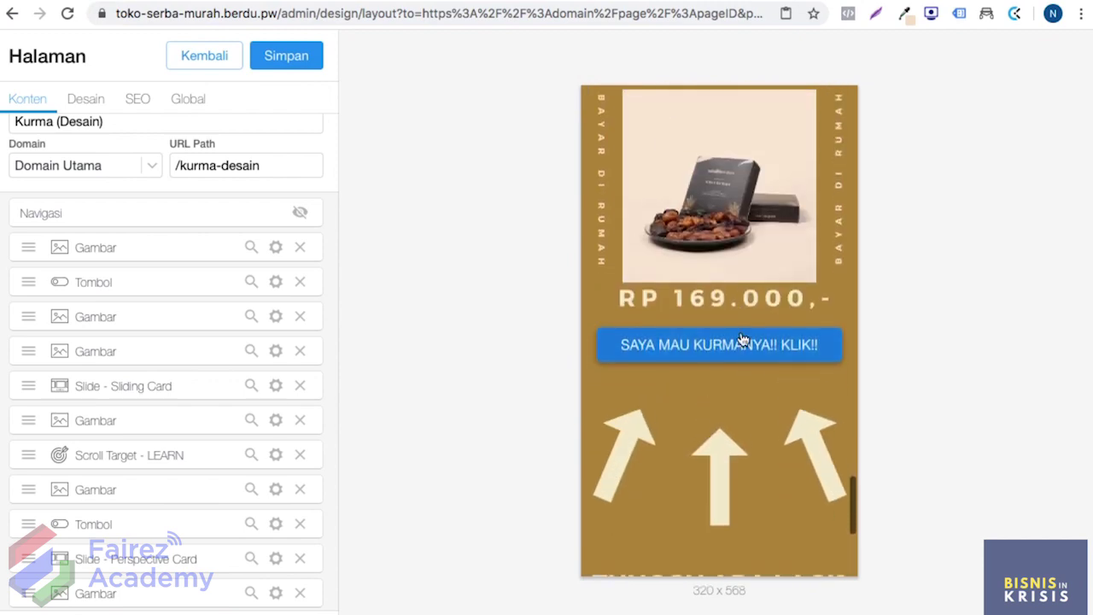
pyautogui.scroll(-5, 722, 361)
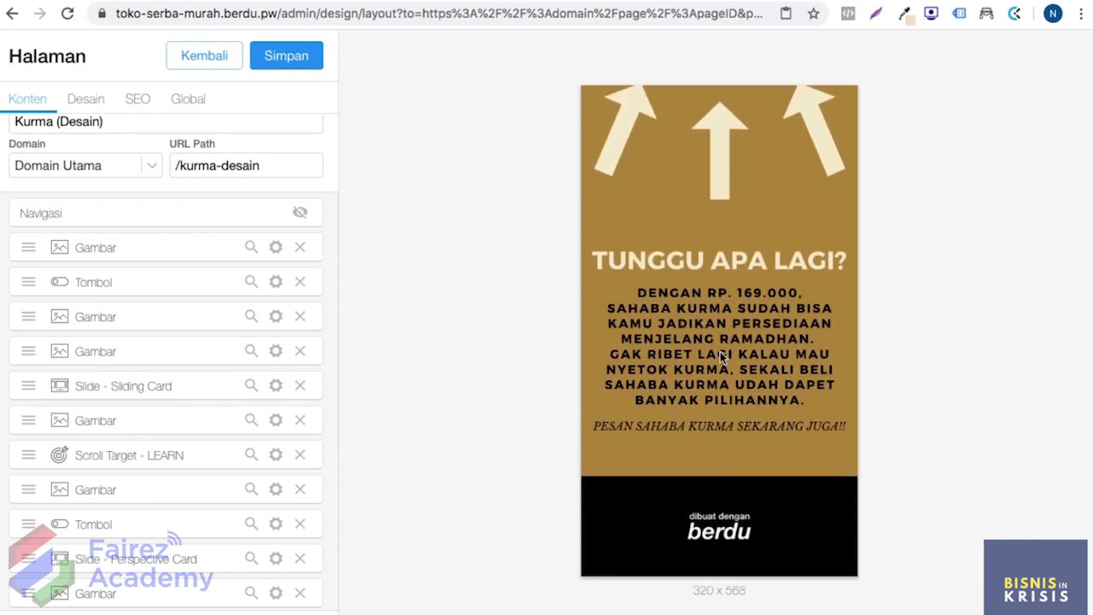
pyautogui.scroll(15, 720, 351)
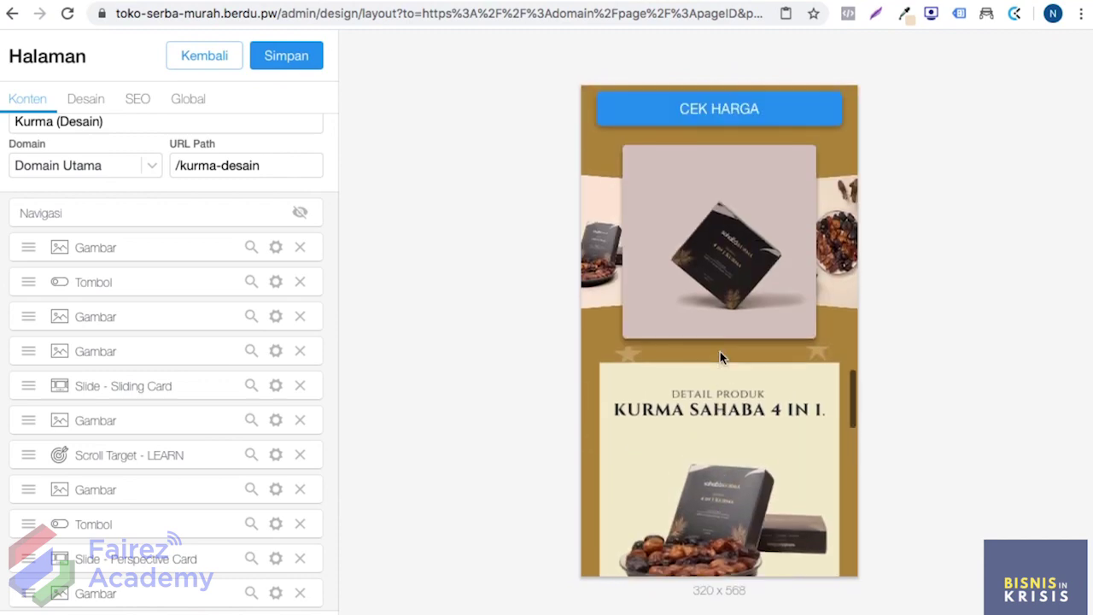
pyautogui.scroll(10, 720, 351)
pyautogui.scroll(-3, 719, 351)
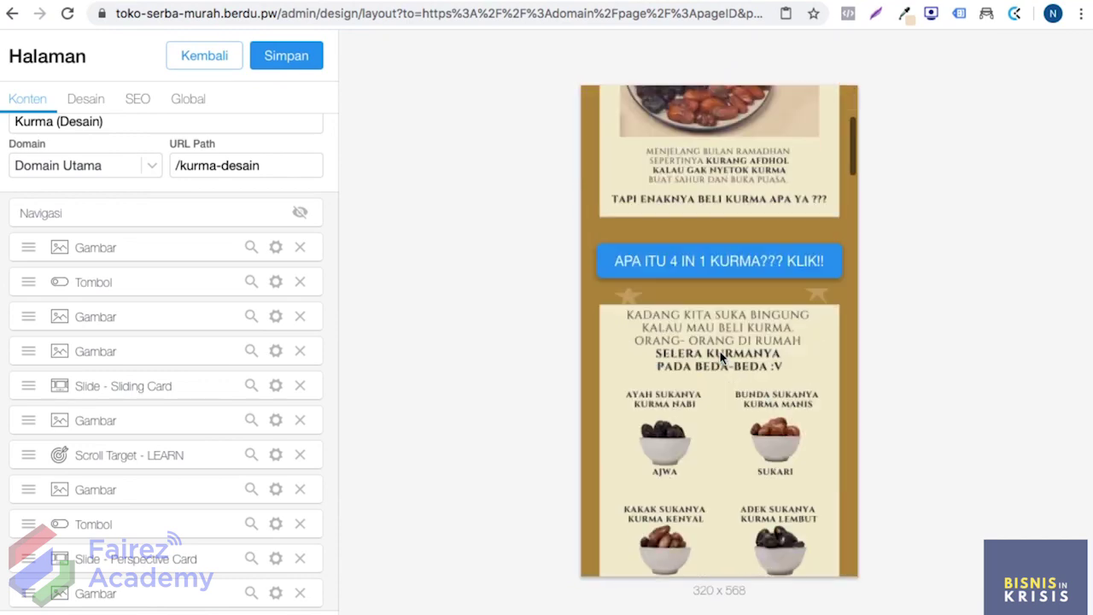
pyautogui.scroll(-2, 720, 351)
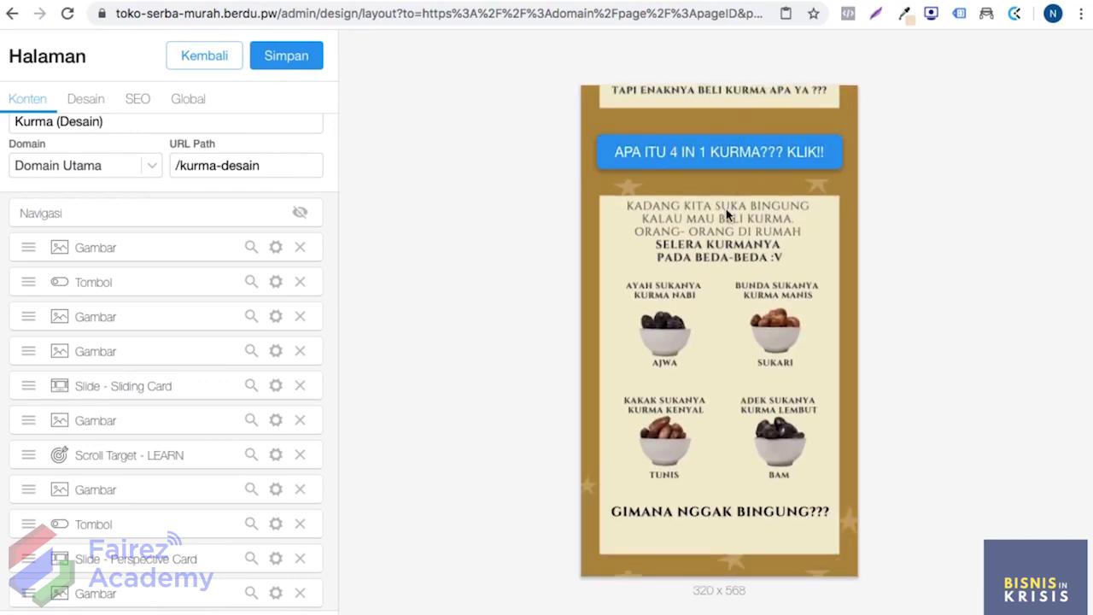
pyautogui.scroll(-15, 726, 216)
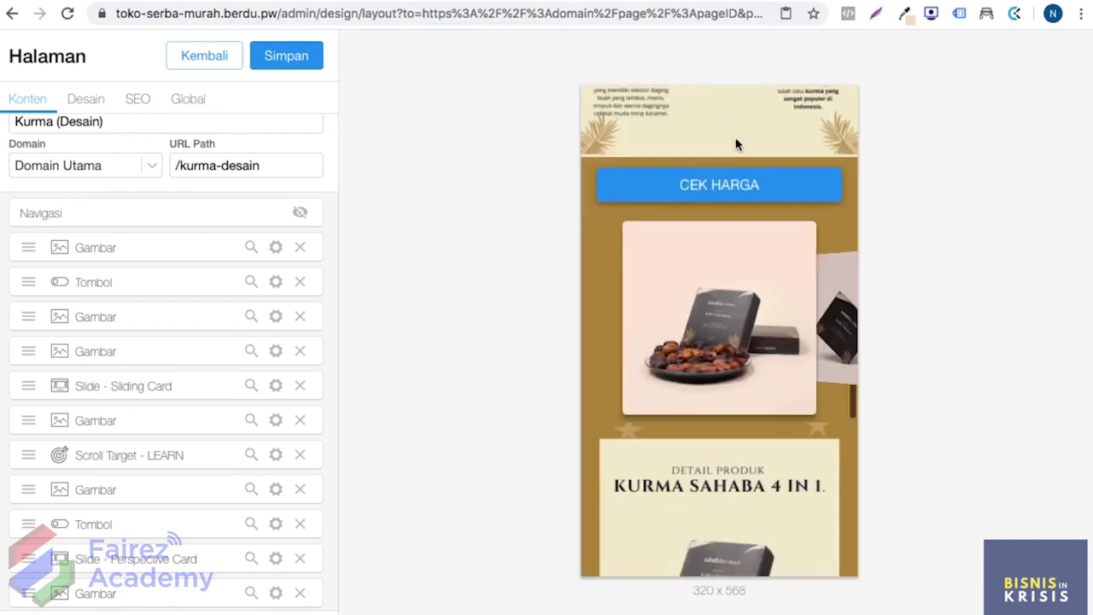
pyautogui.scroll(-15, 735, 144)
pyautogui.scroll(-5, 707, 247)
pyautogui.scroll(-2, 713, 462)
pyautogui.scroll(15, 746, 404)
pyautogui.scroll(10, 739, 304)
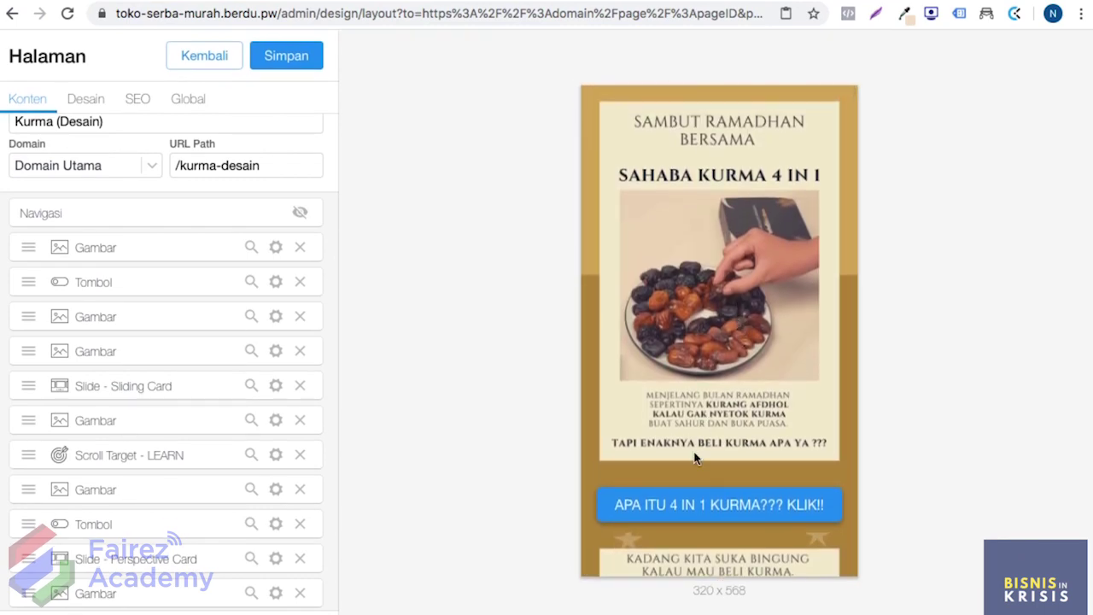
pyautogui.click(771, 507)
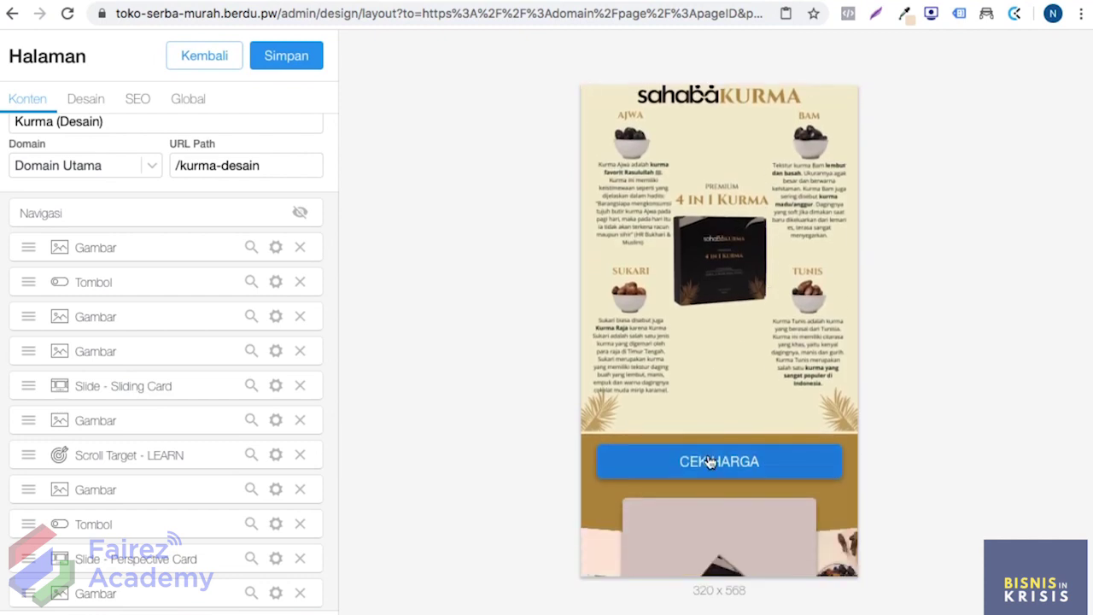
pyautogui.click(709, 460)
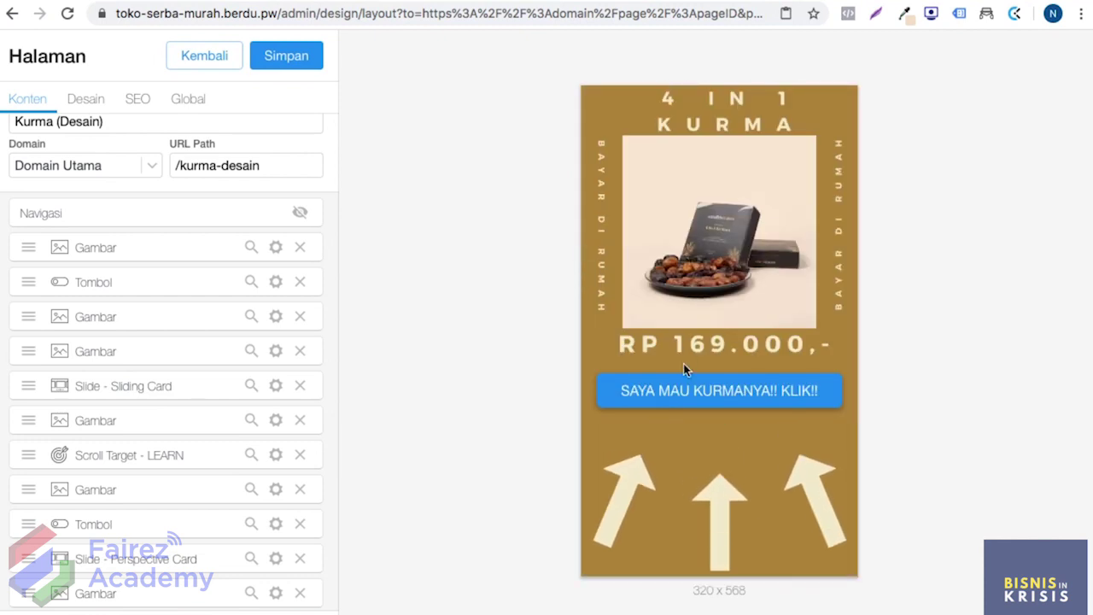
pyautogui.scroll(-1, 684, 349)
pyautogui.scroll(-5, 230, 547)
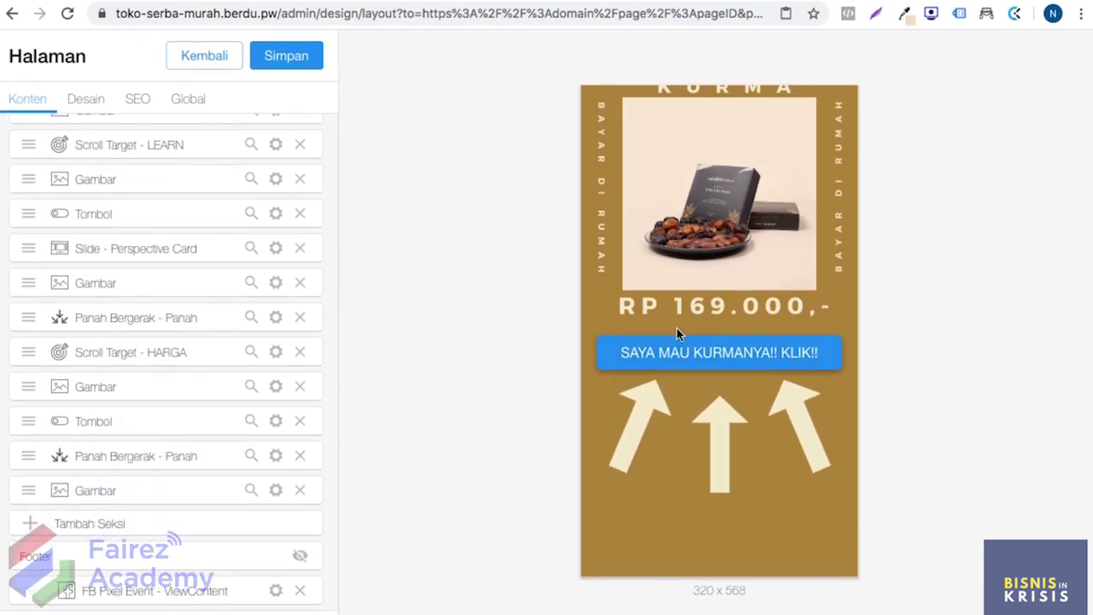
pyautogui.scroll(10, 693, 286)
pyautogui.scroll(10, 693, 280)
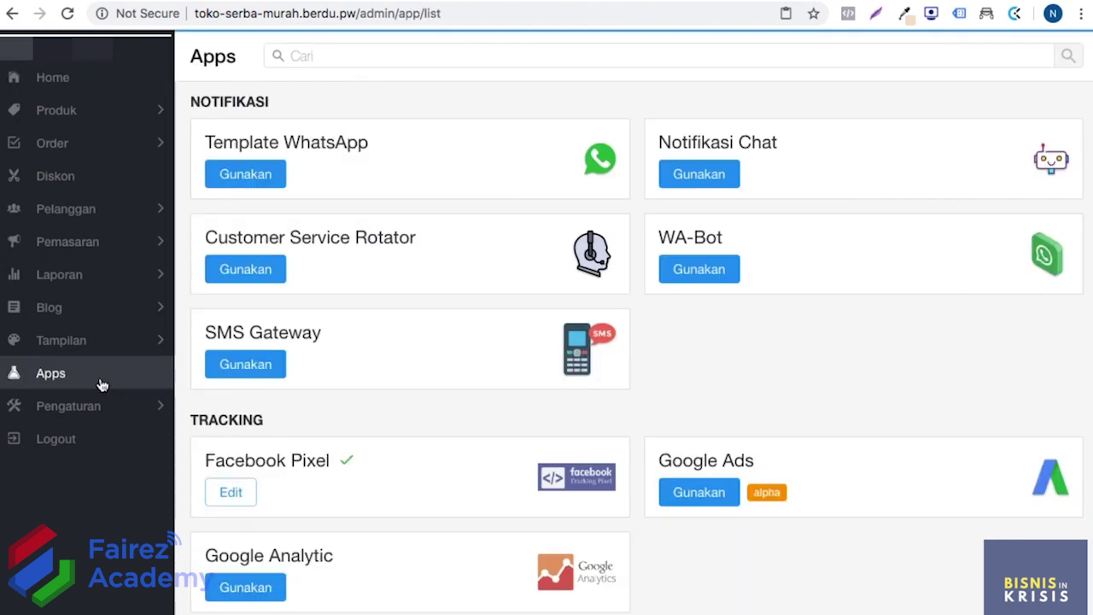
# Step: Set Speed Boost's Metode Loading to Defer JS (Cepat) and save it
pyautogui.scroll(-5, 309, 368)
pyautogui.scroll(-4, 314, 370)
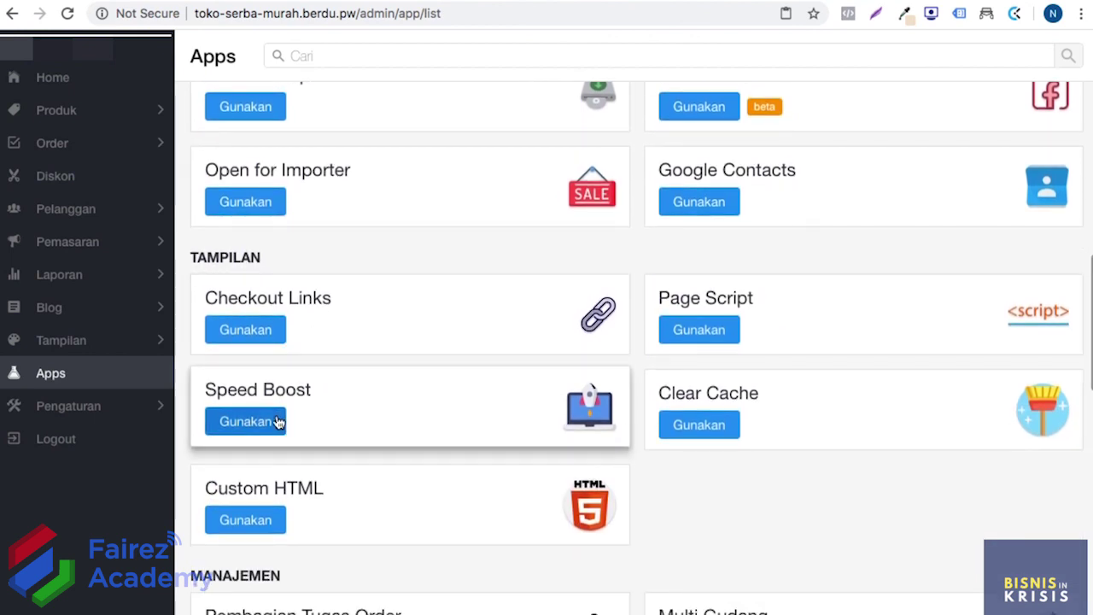
pyautogui.click(278, 421)
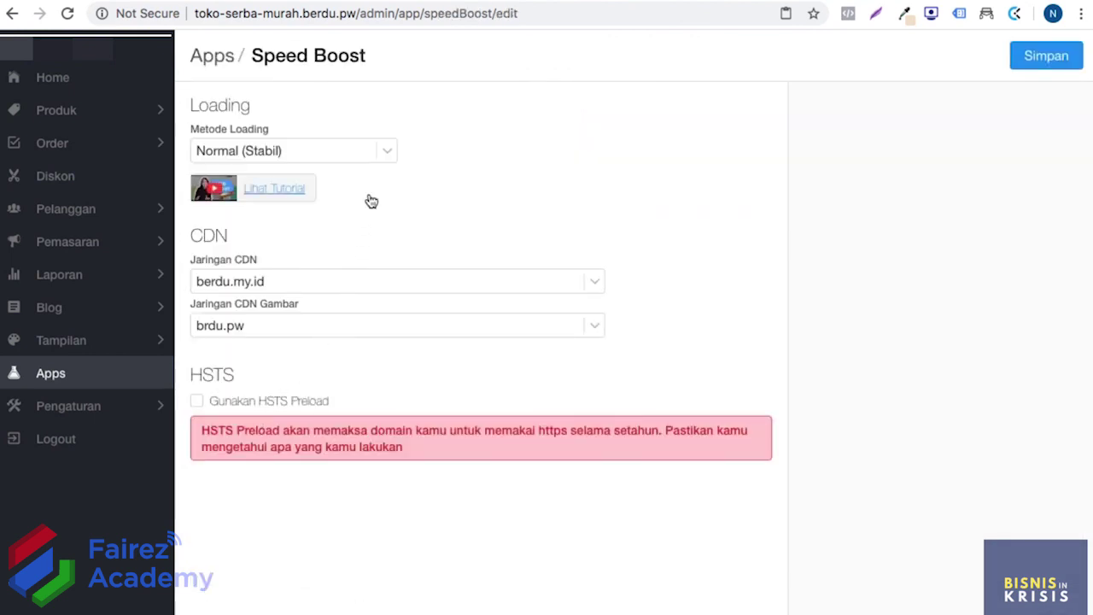
pyautogui.click(331, 151)
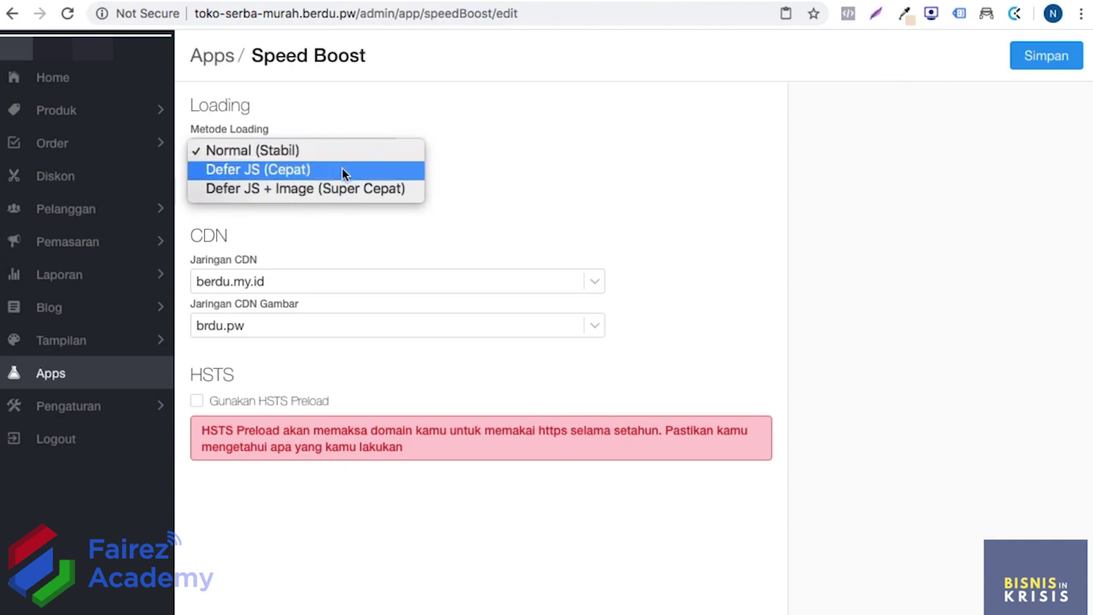
pyautogui.click(335, 175)
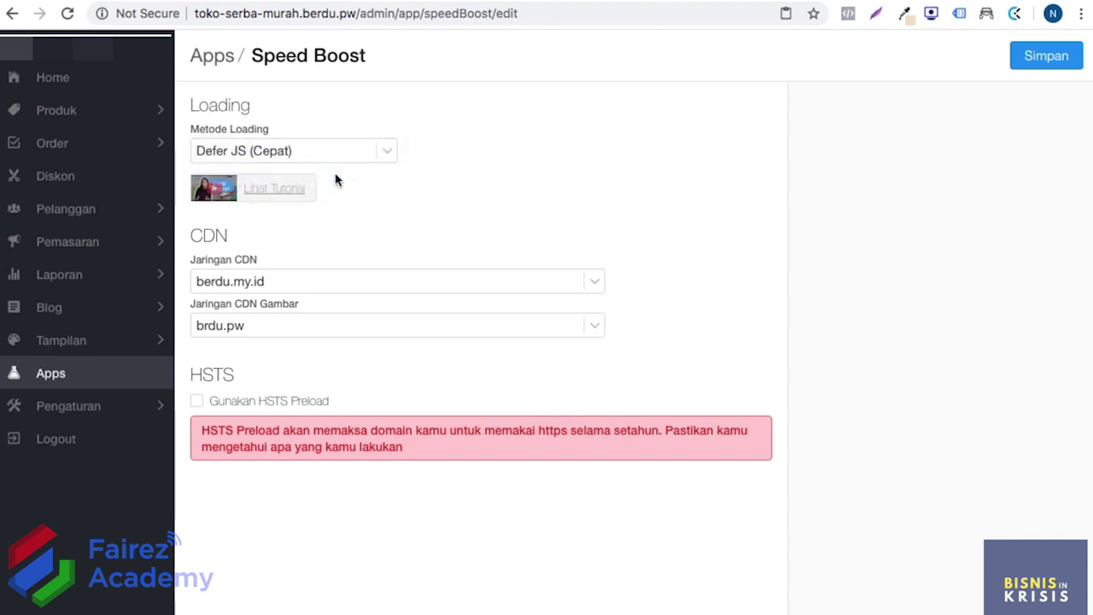
pyautogui.click(329, 161)
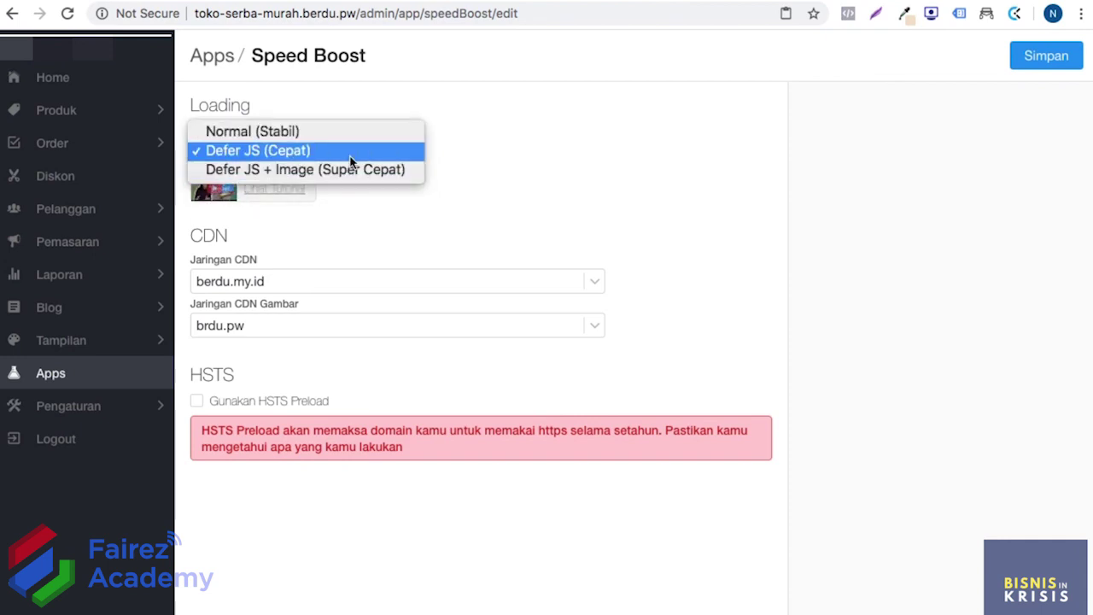
pyautogui.click(345, 151)
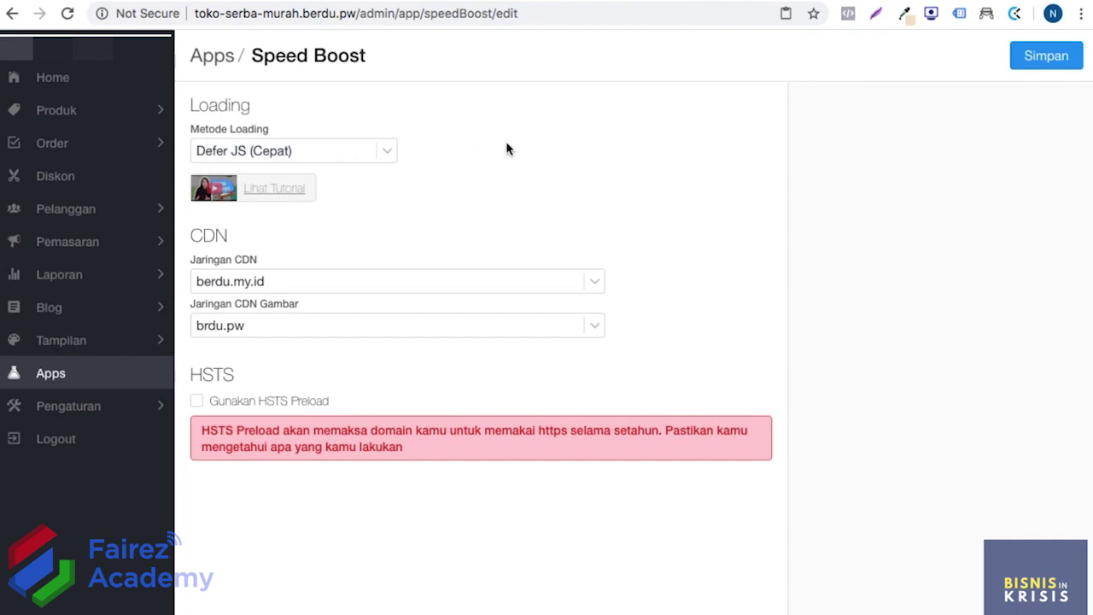
pyautogui.click(1043, 56)
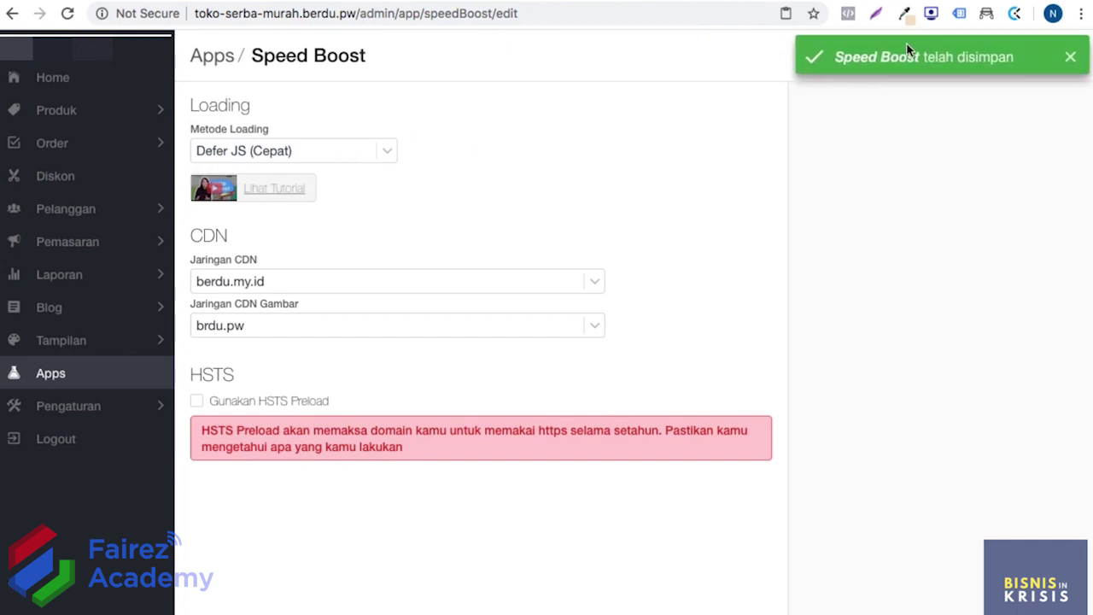